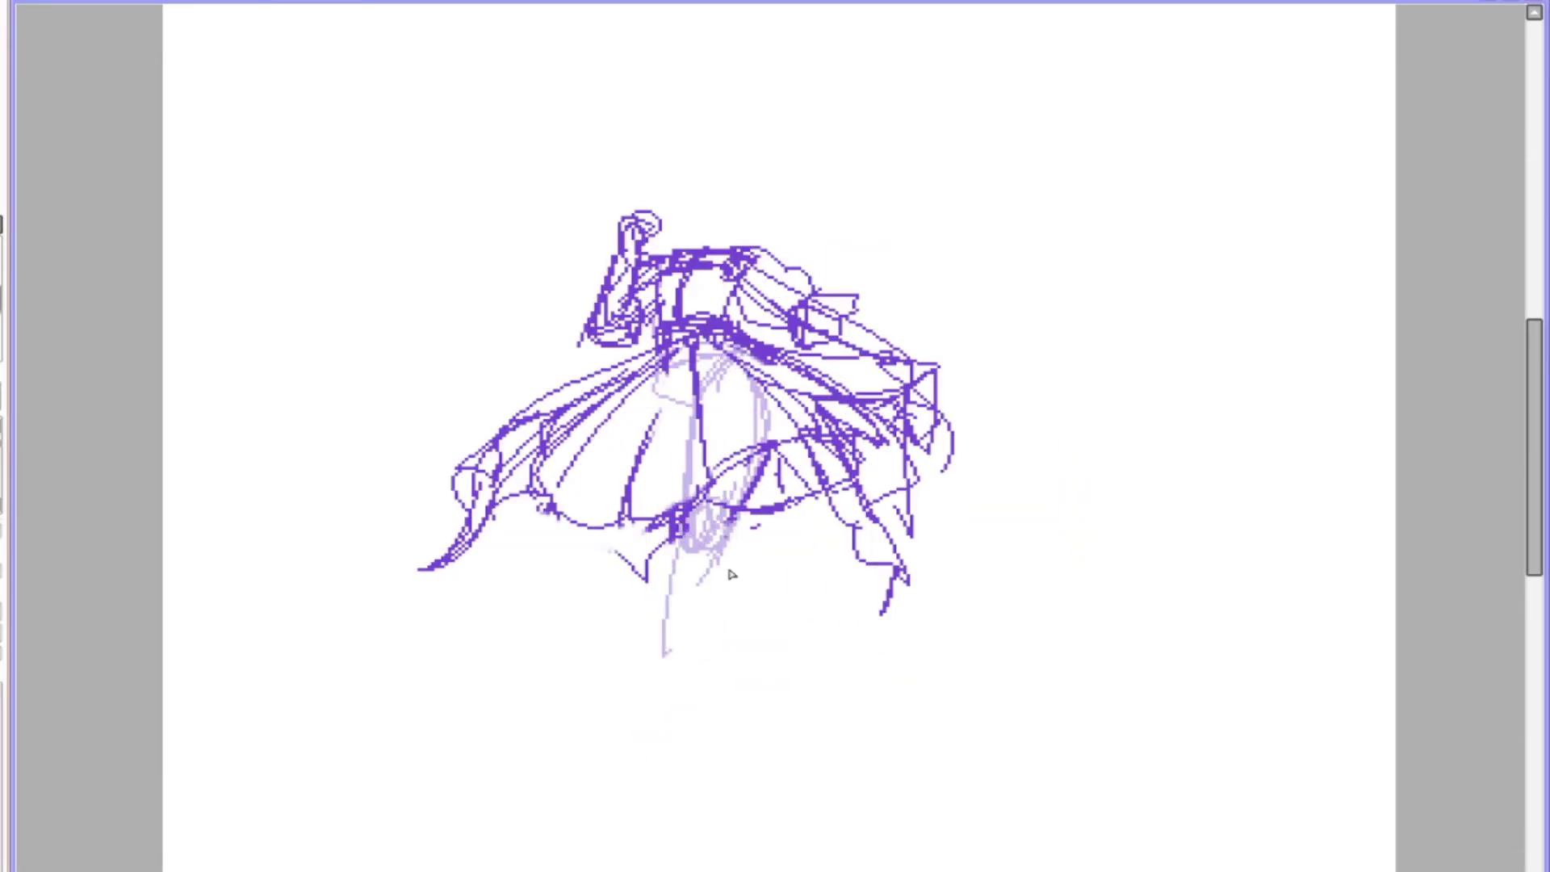
click(788, 736)
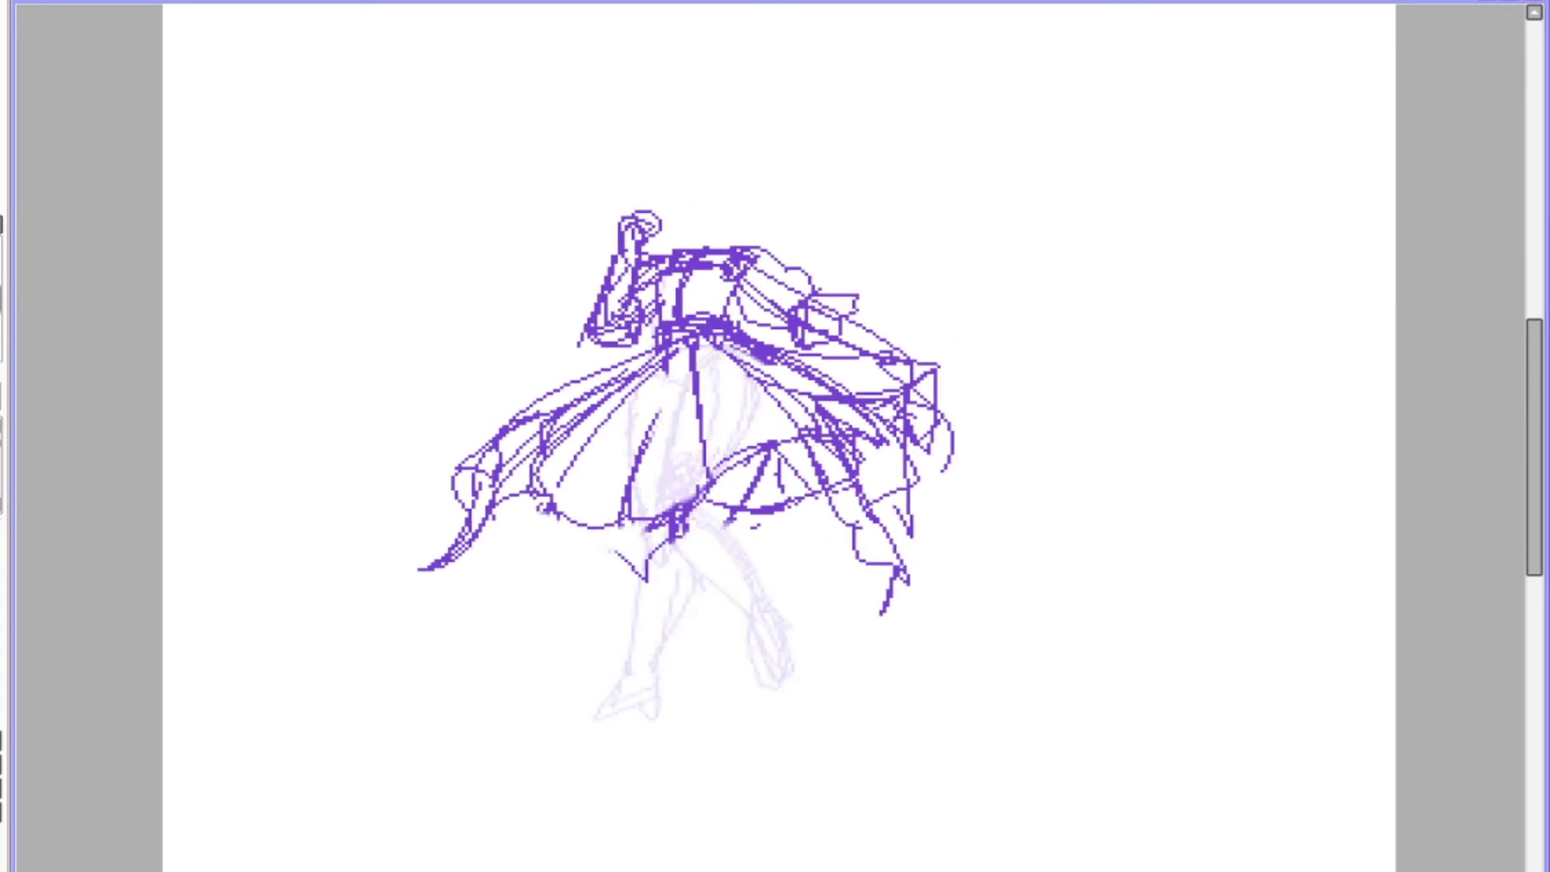
drag(714, 210, 679, 213)
key(Return)
drag(690, 388, 724, 737)
drag(710, 517, 844, 661)
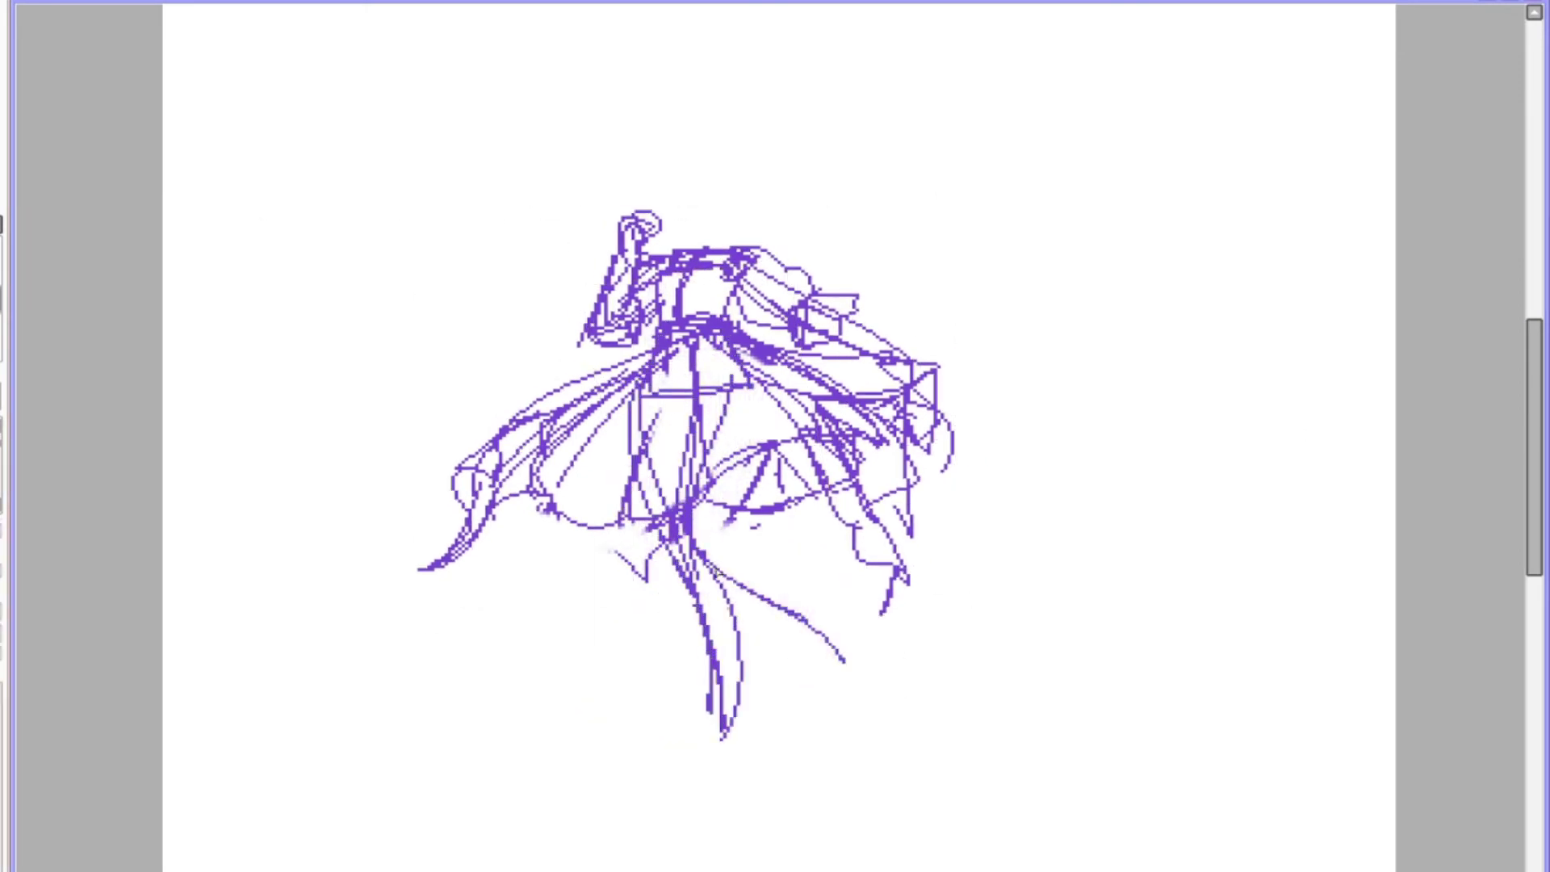
drag(726, 582, 750, 779)
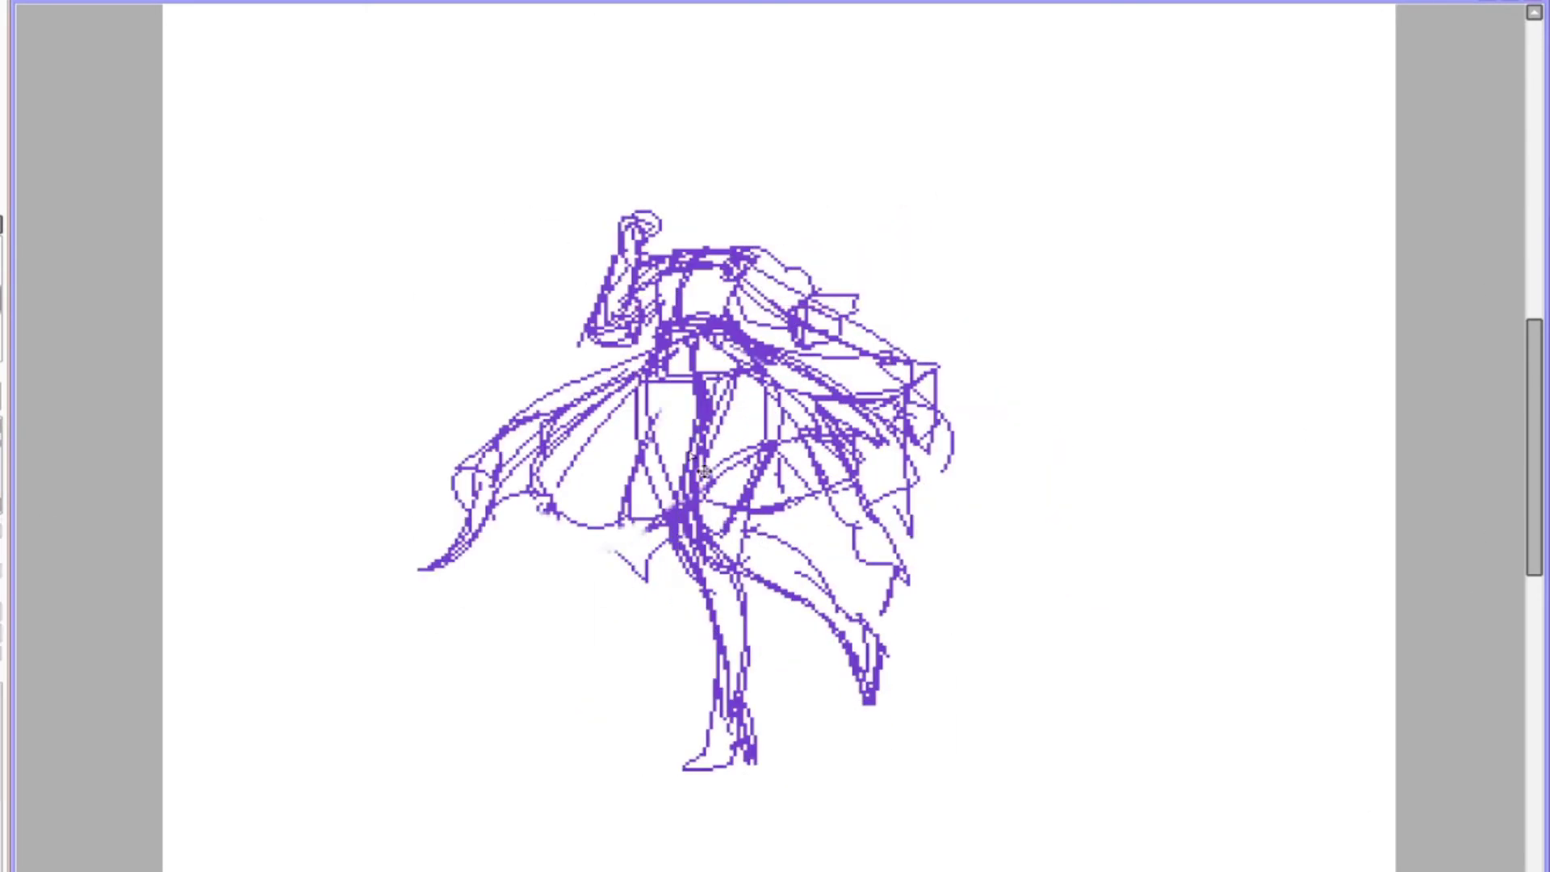
mouse_move(709, 505)
mouse_down()
mouse_move(623, 694)
mouse_move(610, 770)
mouse_up()
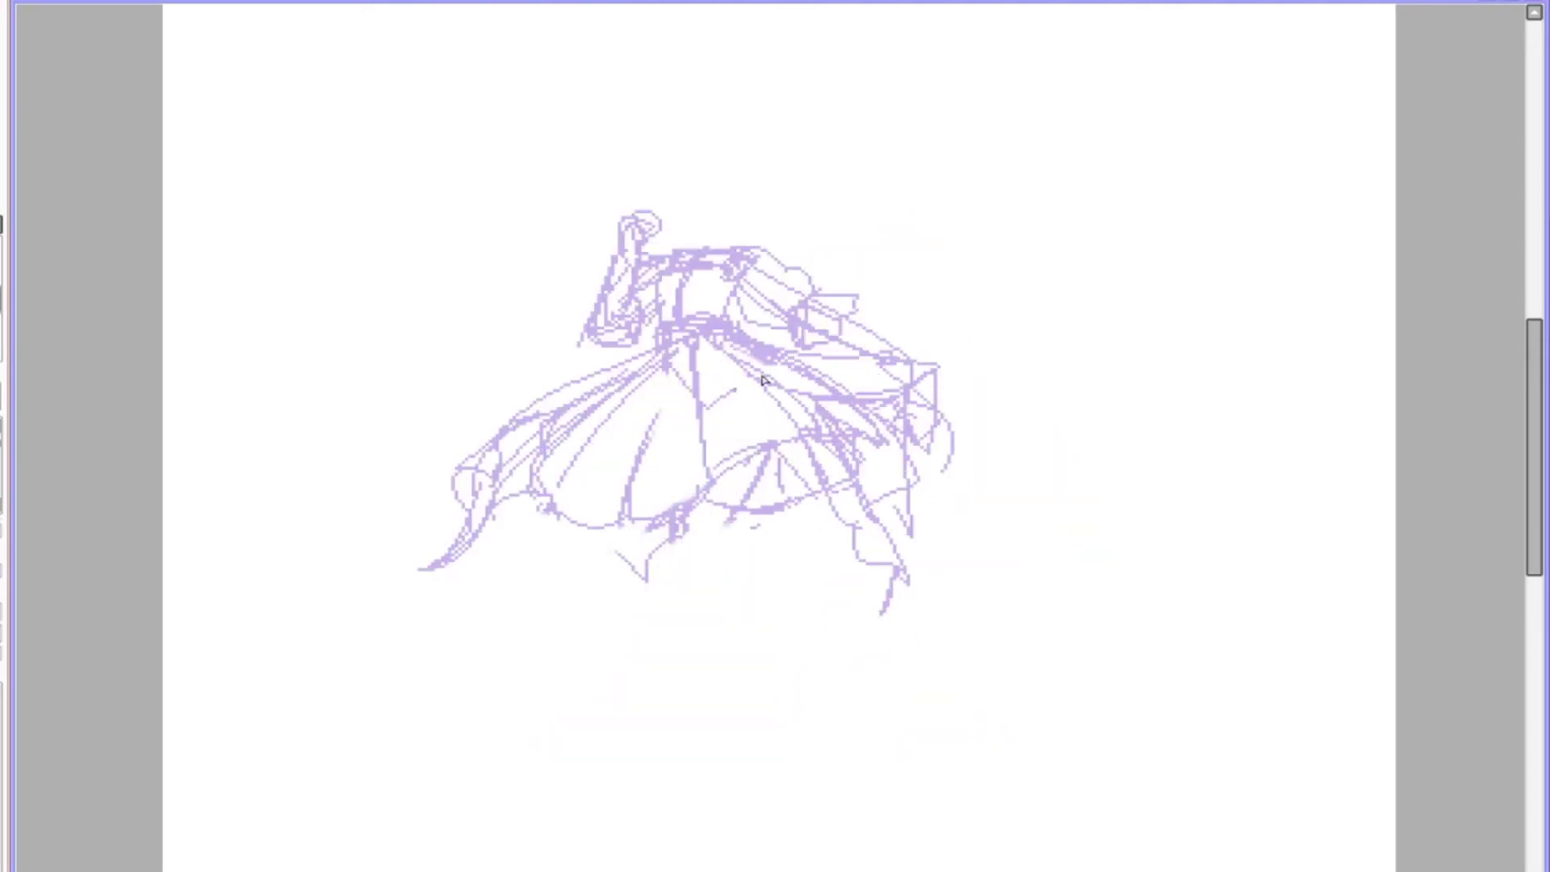
Step: Sketch crossed walking legs beneath the skirt and a long-haired head wearing a pointed hat
drag(662, 331, 726, 528)
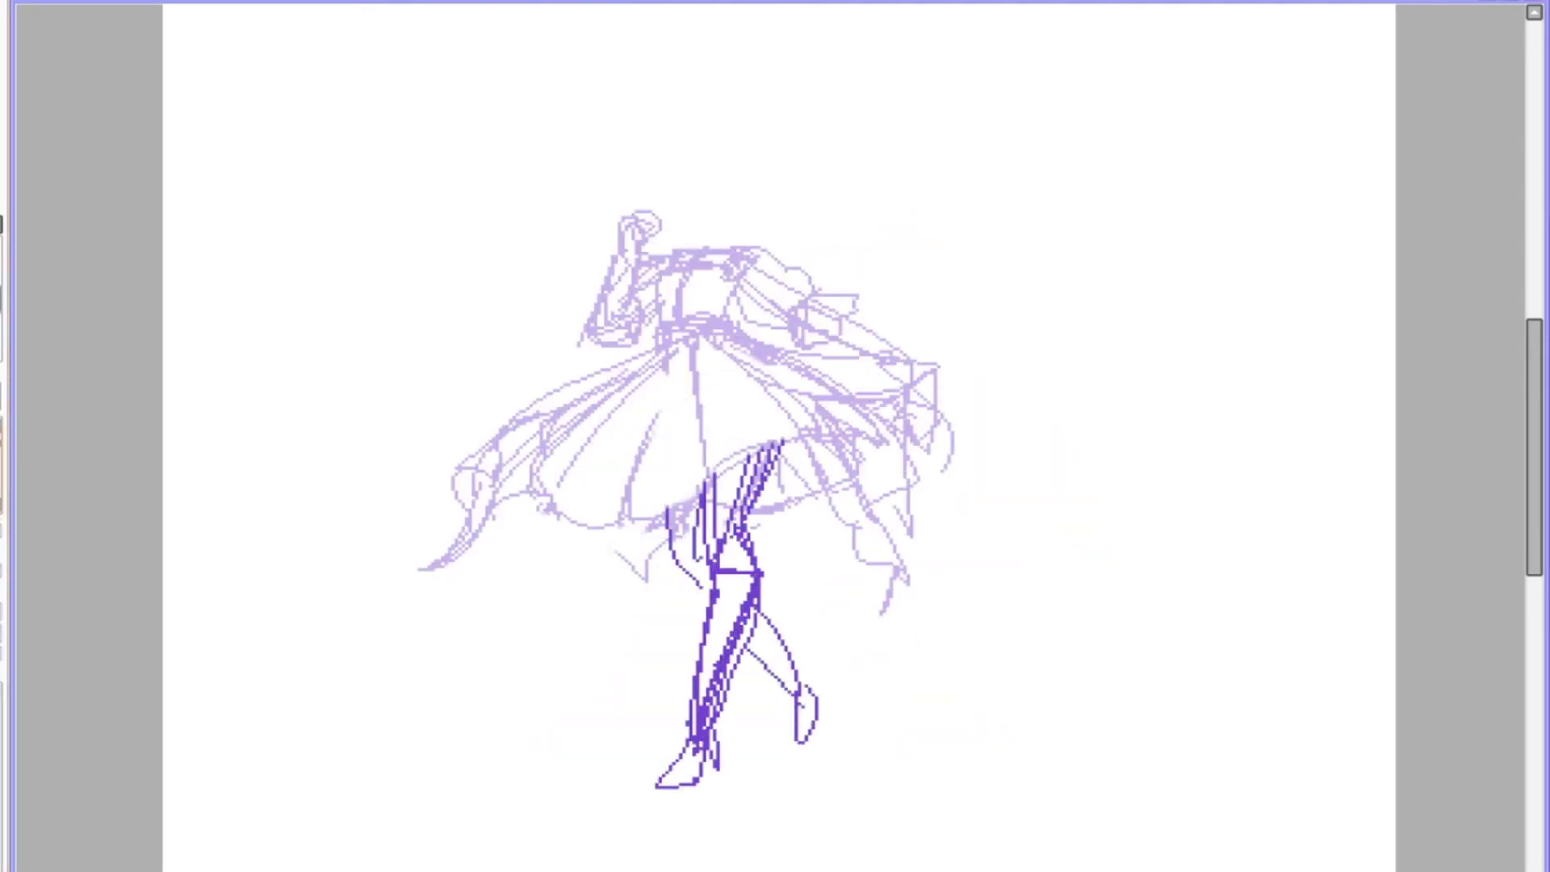
mouse_move(699, 234)
mouse_down()
mouse_move(732, 198)
mouse_move(576, 241)
mouse_move(763, 192)
mouse_move(884, 191)
mouse_move(710, 95)
mouse_move(461, 385)
mouse_move(836, 157)
mouse_up()
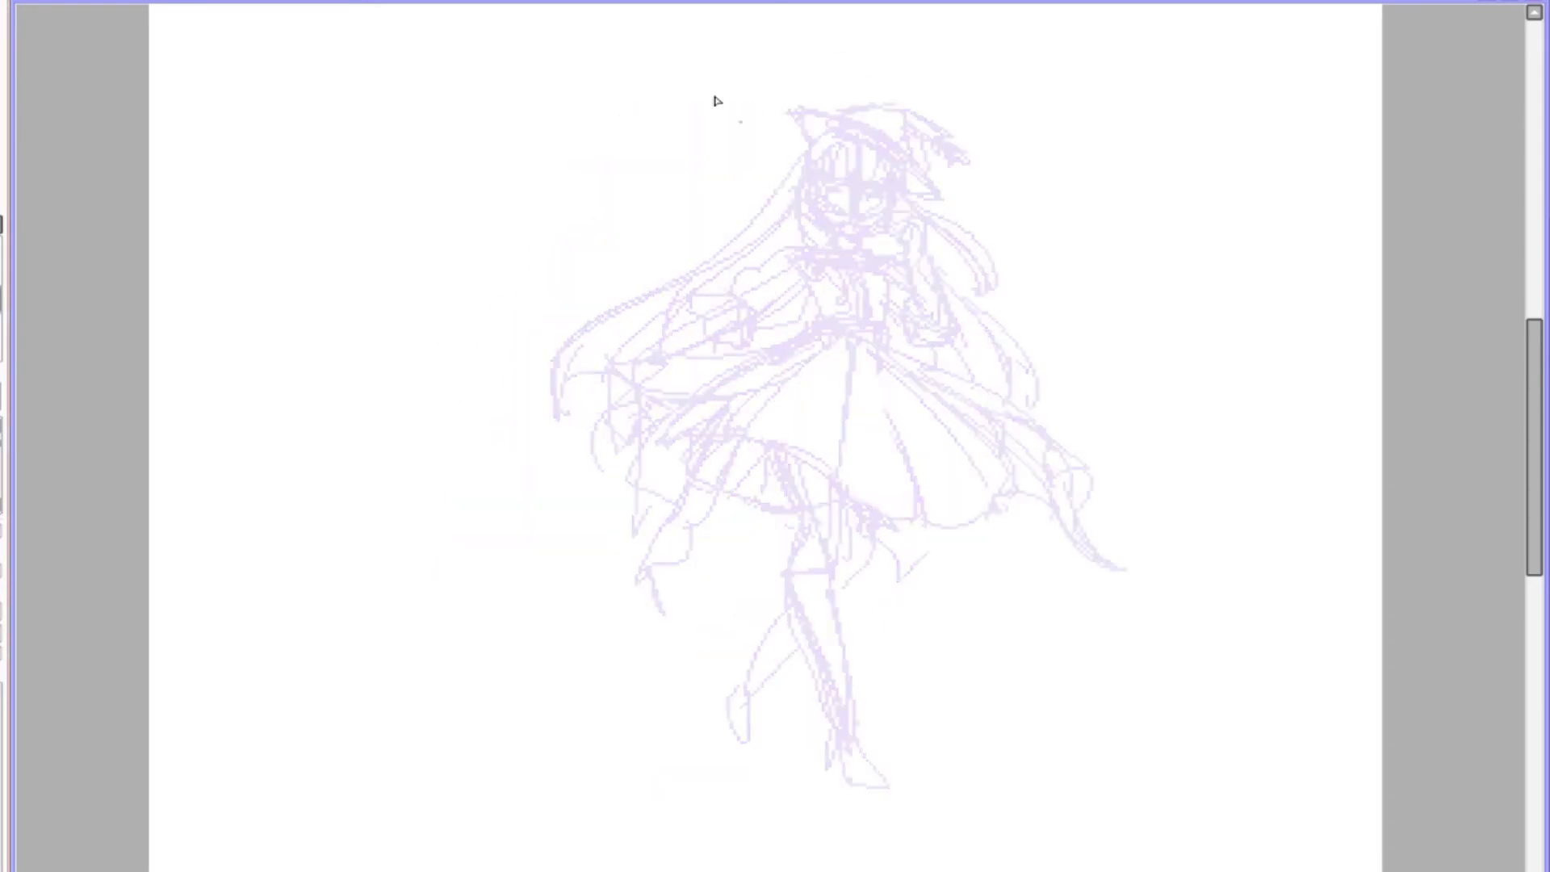
Step: Redraw the bodice, puffed sleeve, pleated skirt and both arms as darker lines over the faded rough sketch
mouse_move(721, 246)
mouse_down()
mouse_move(798, 310)
mouse_move(793, 197)
mouse_move(702, 202)
mouse_move(602, 391)
mouse_move(755, 297)
mouse_move(896, 363)
mouse_move(678, 258)
mouse_move(818, 301)
mouse_move(549, 505)
mouse_move(718, 482)
mouse_up()
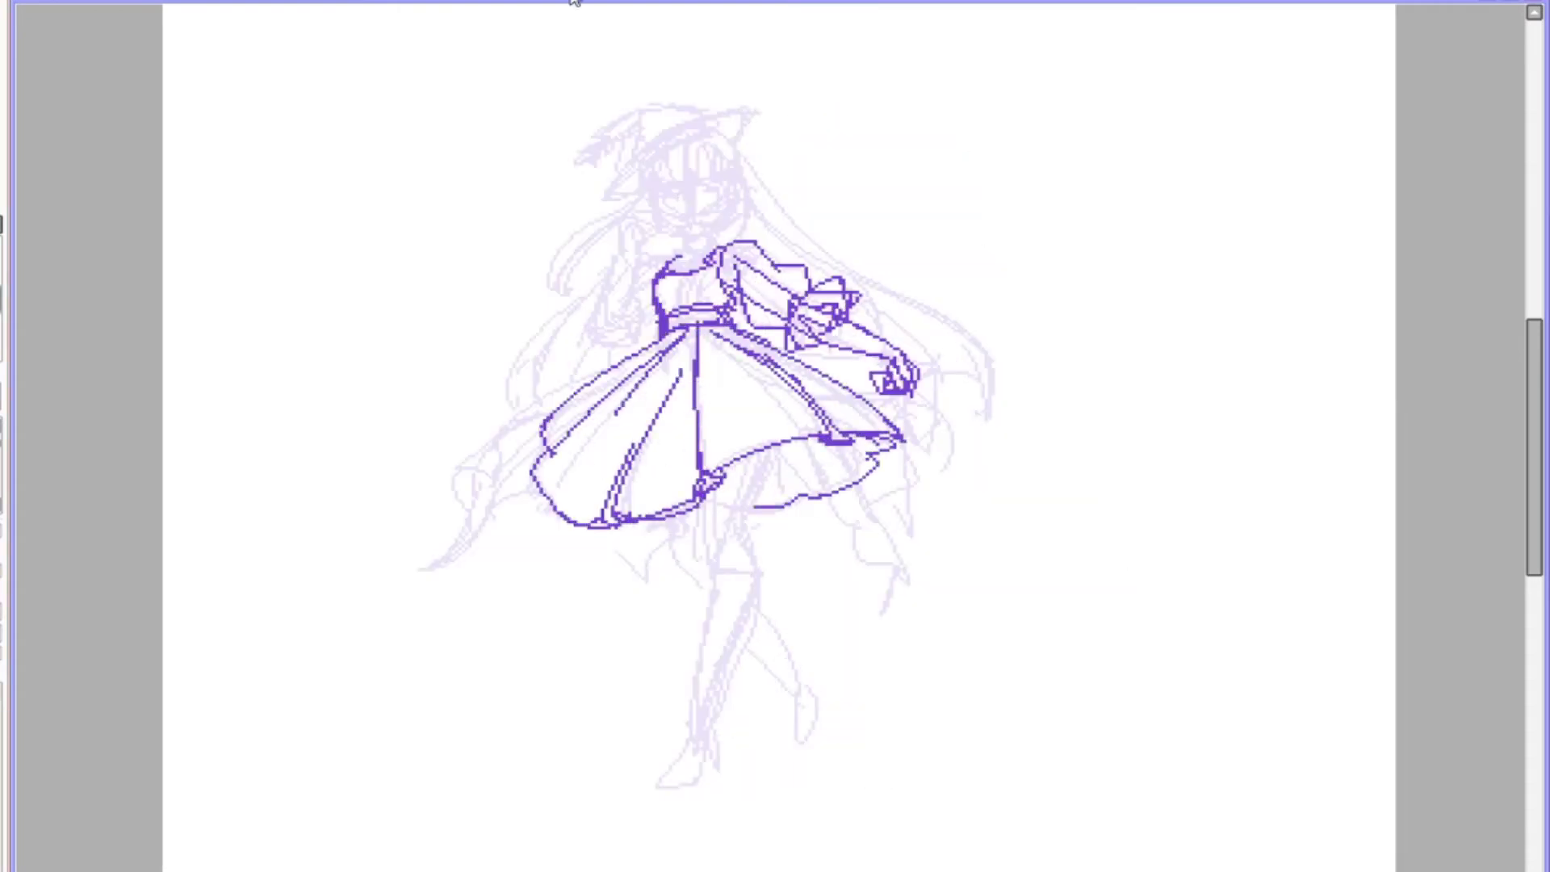
key(h)
drag(880, 257, 910, 340)
key(h)
mouse_move(593, 339)
mouse_down()
mouse_move(618, 234)
mouse_move(637, 242)
mouse_up()
key(h)
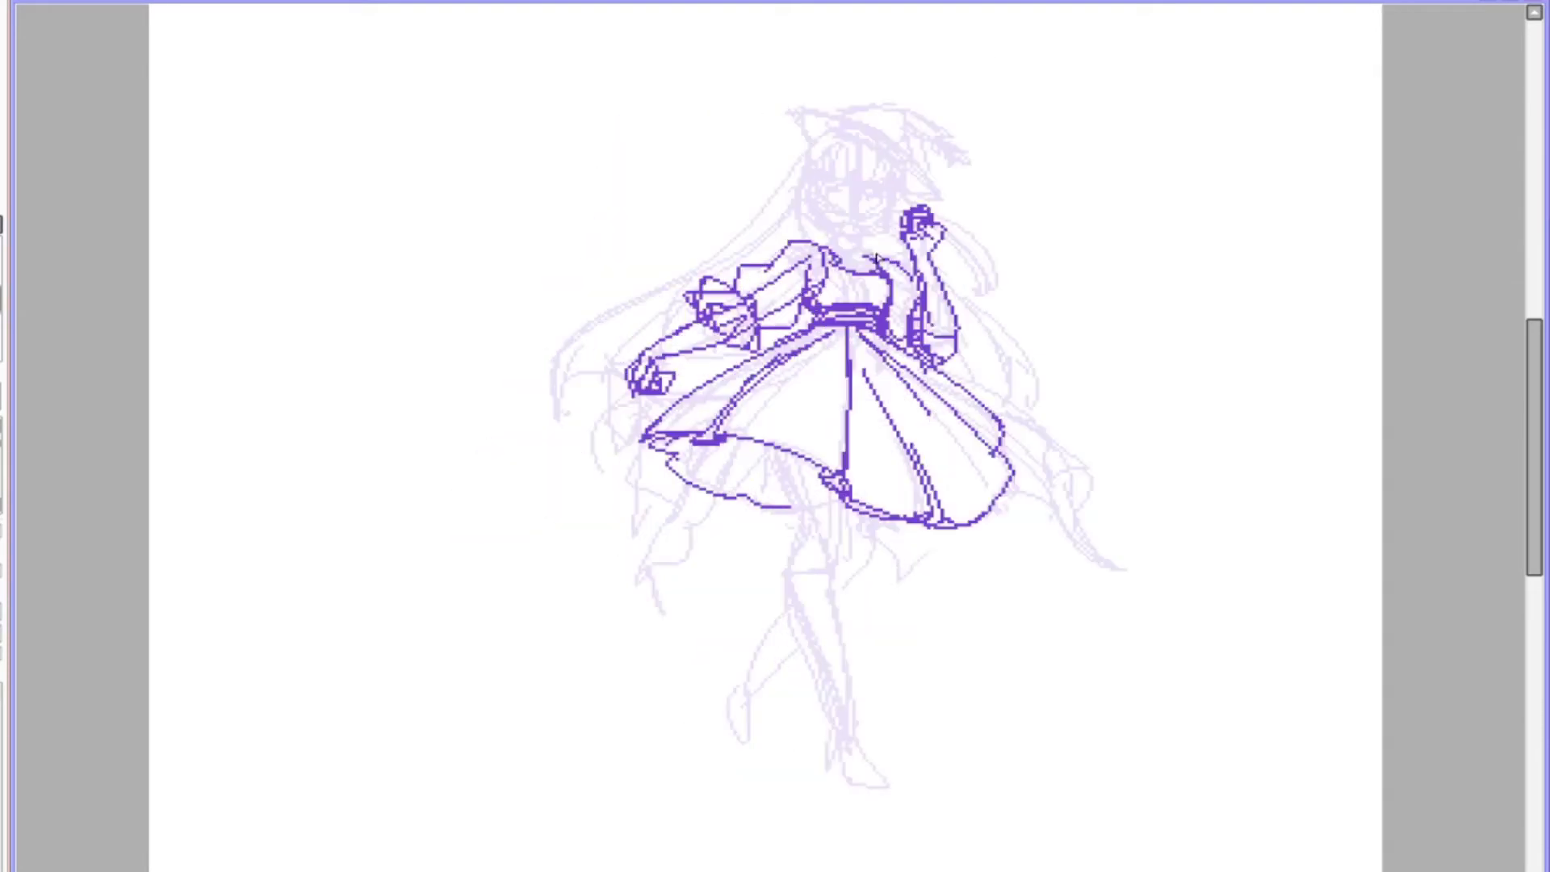
key(h)
drag(718, 355, 872, 379)
drag(896, 472, 892, 625)
drag(904, 440, 887, 613)
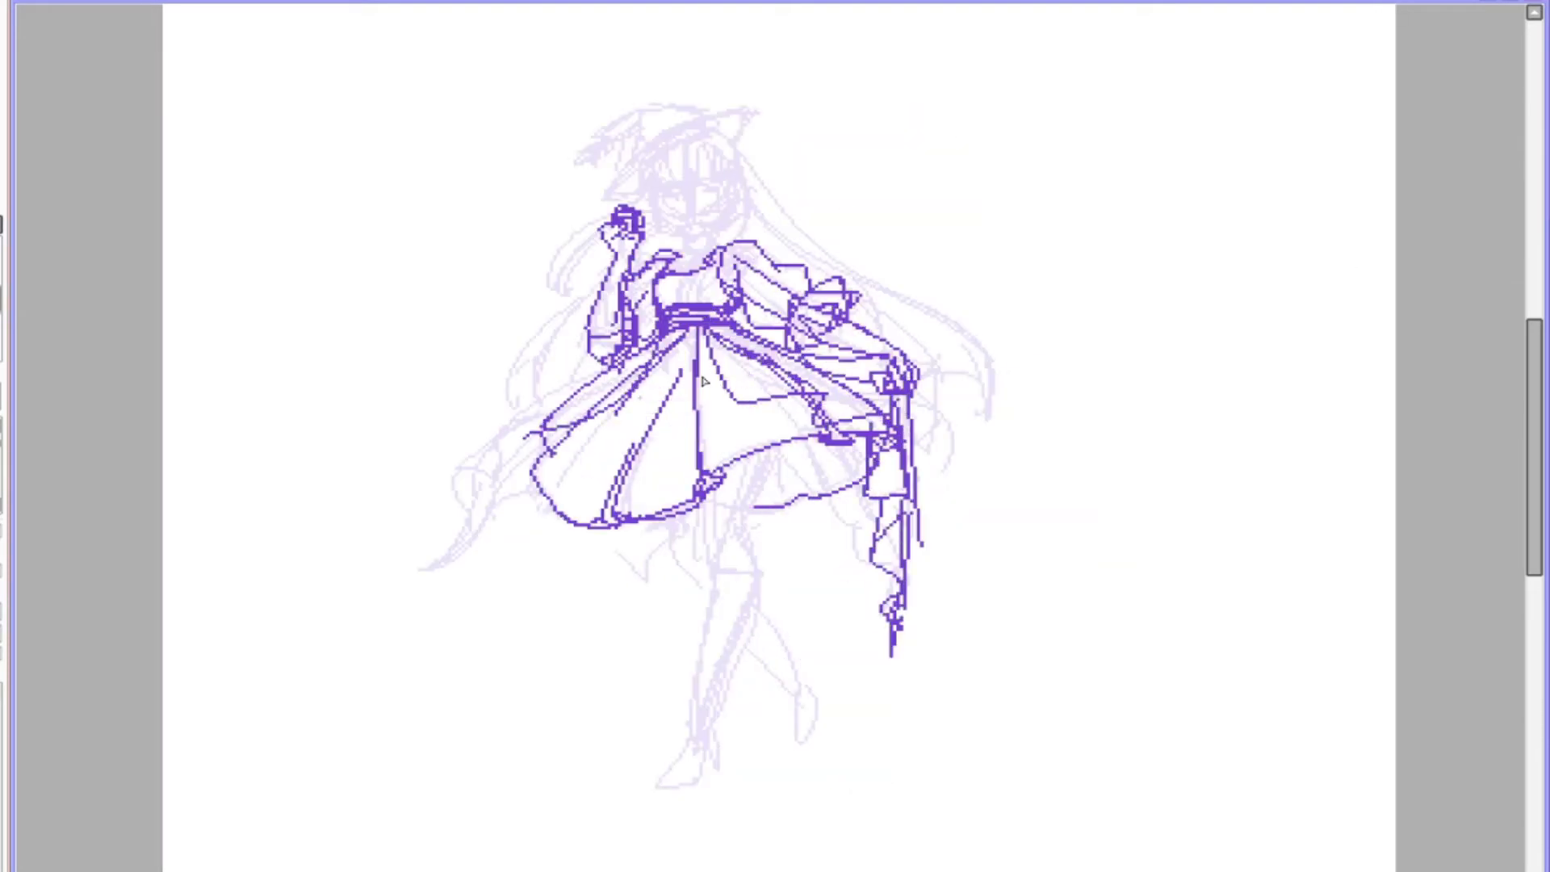
drag(613, 364, 525, 633)
key(h)
key(h)
key(h)
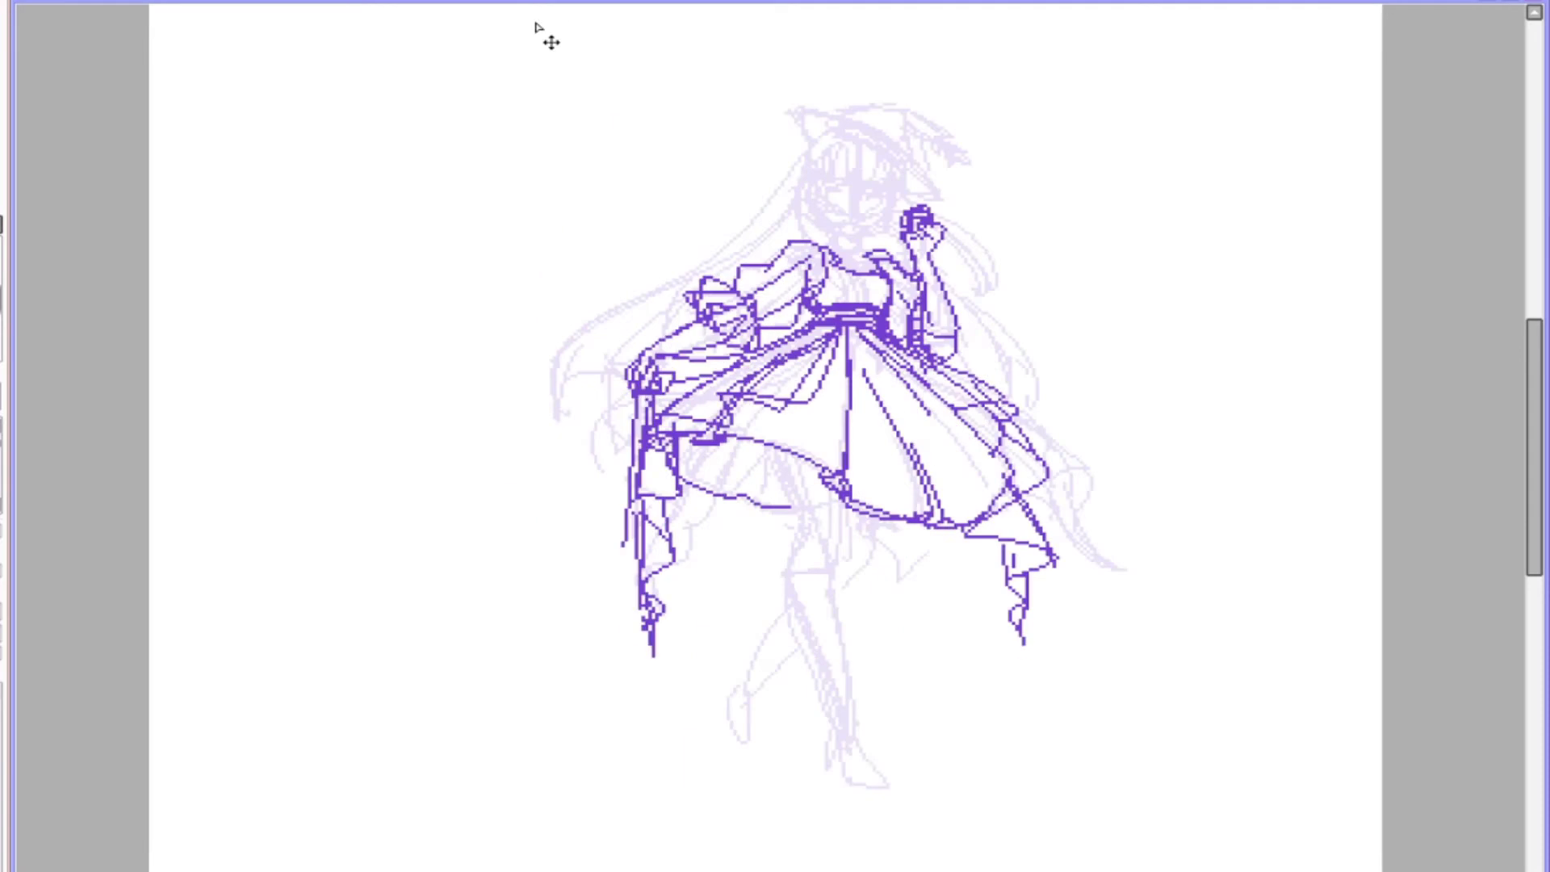
key(ctrl+z)
drag(1006, 476, 986, 670)
key(h)
key(ctrl+z)
key(h)
drag(952, 396, 1013, 690)
key(ctrl+z)
Step: Sketch a long cloth flowing from the waist and lowered hand, hanging in pointed curves beside the skirt
drag(993, 436, 1049, 618)
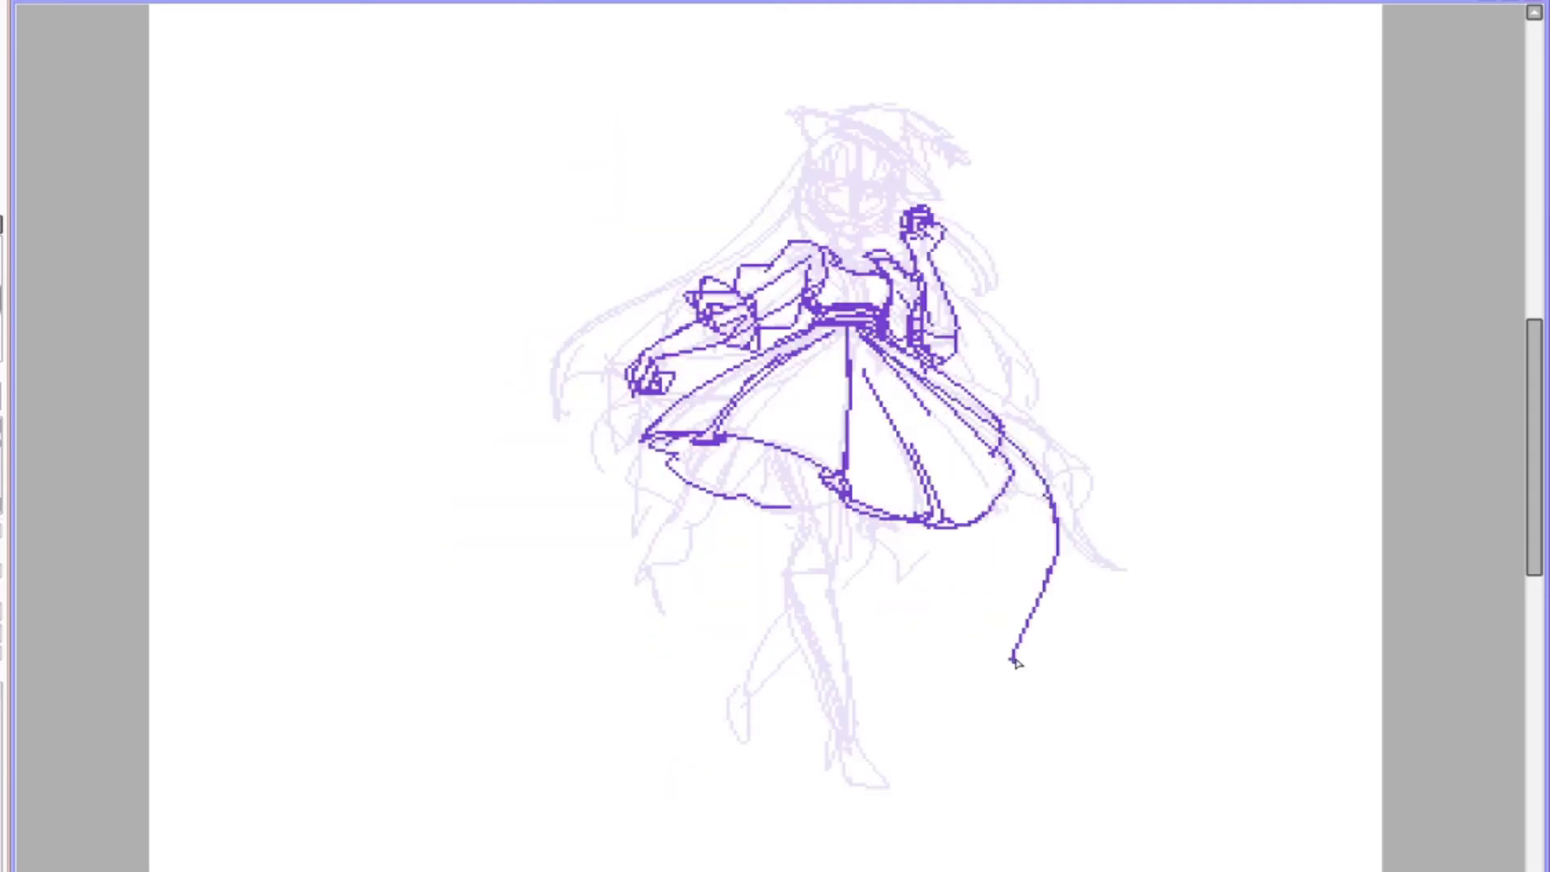
key(h)
drag(532, 481, 460, 623)
drag(791, 348, 968, 549)
drag(969, 428, 904, 649)
Step: Draw the front leg from the skirt hem down to a high-heeled shoe
key(h)
drag(835, 448, 767, 736)
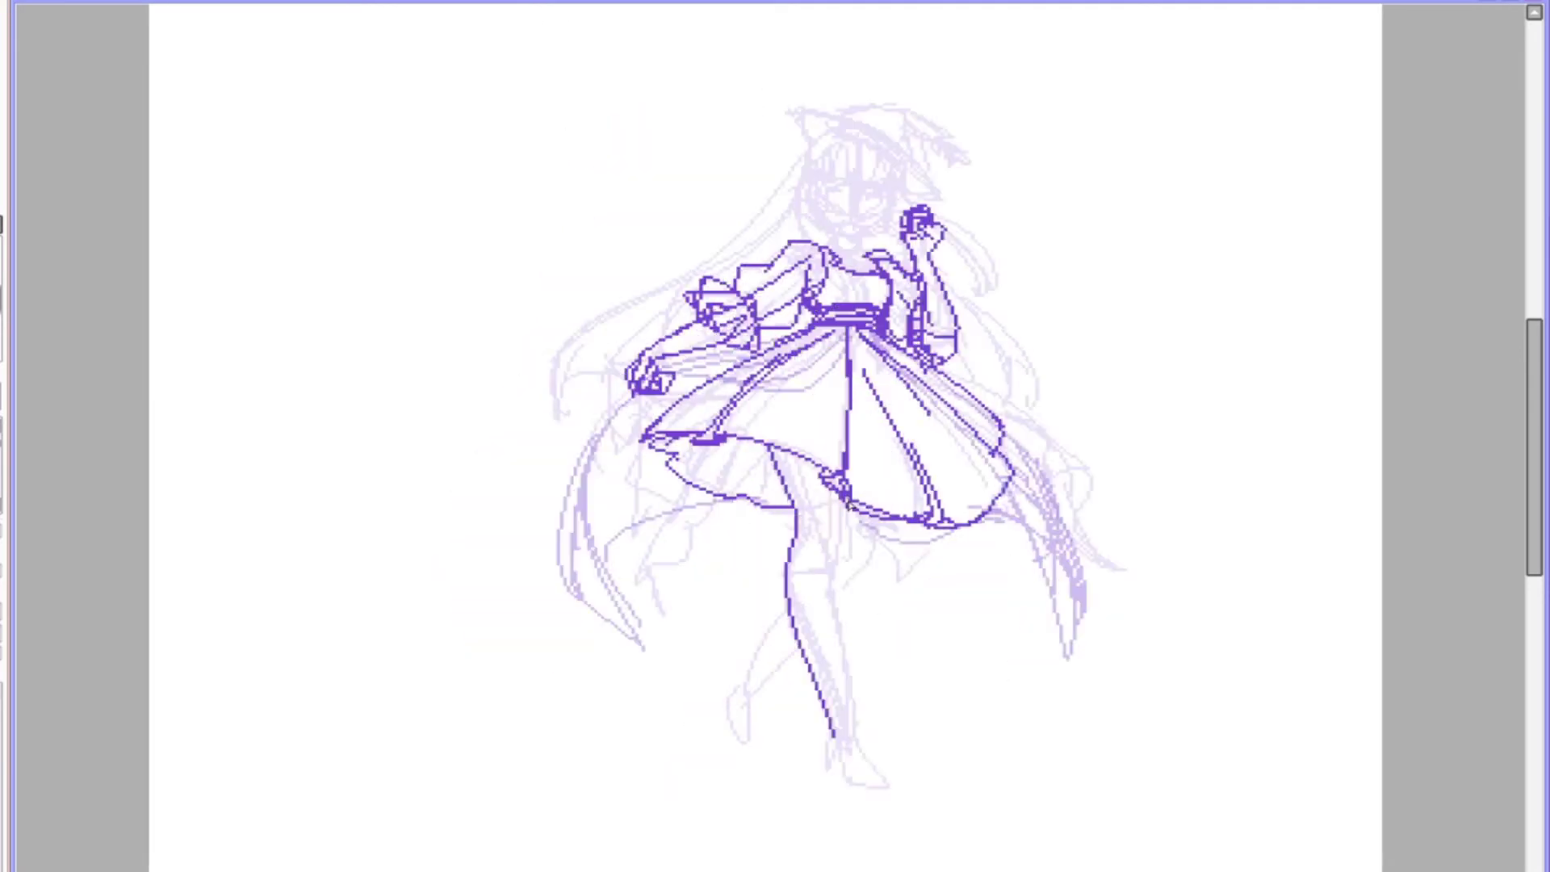
drag(855, 498, 835, 730)
key(h)
drag(702, 710, 658, 791)
key(ctrl+z)
drag(747, 557, 702, 718)
key(ctrl+z)
drag(778, 452, 717, 711)
drag(702, 597, 733, 760)
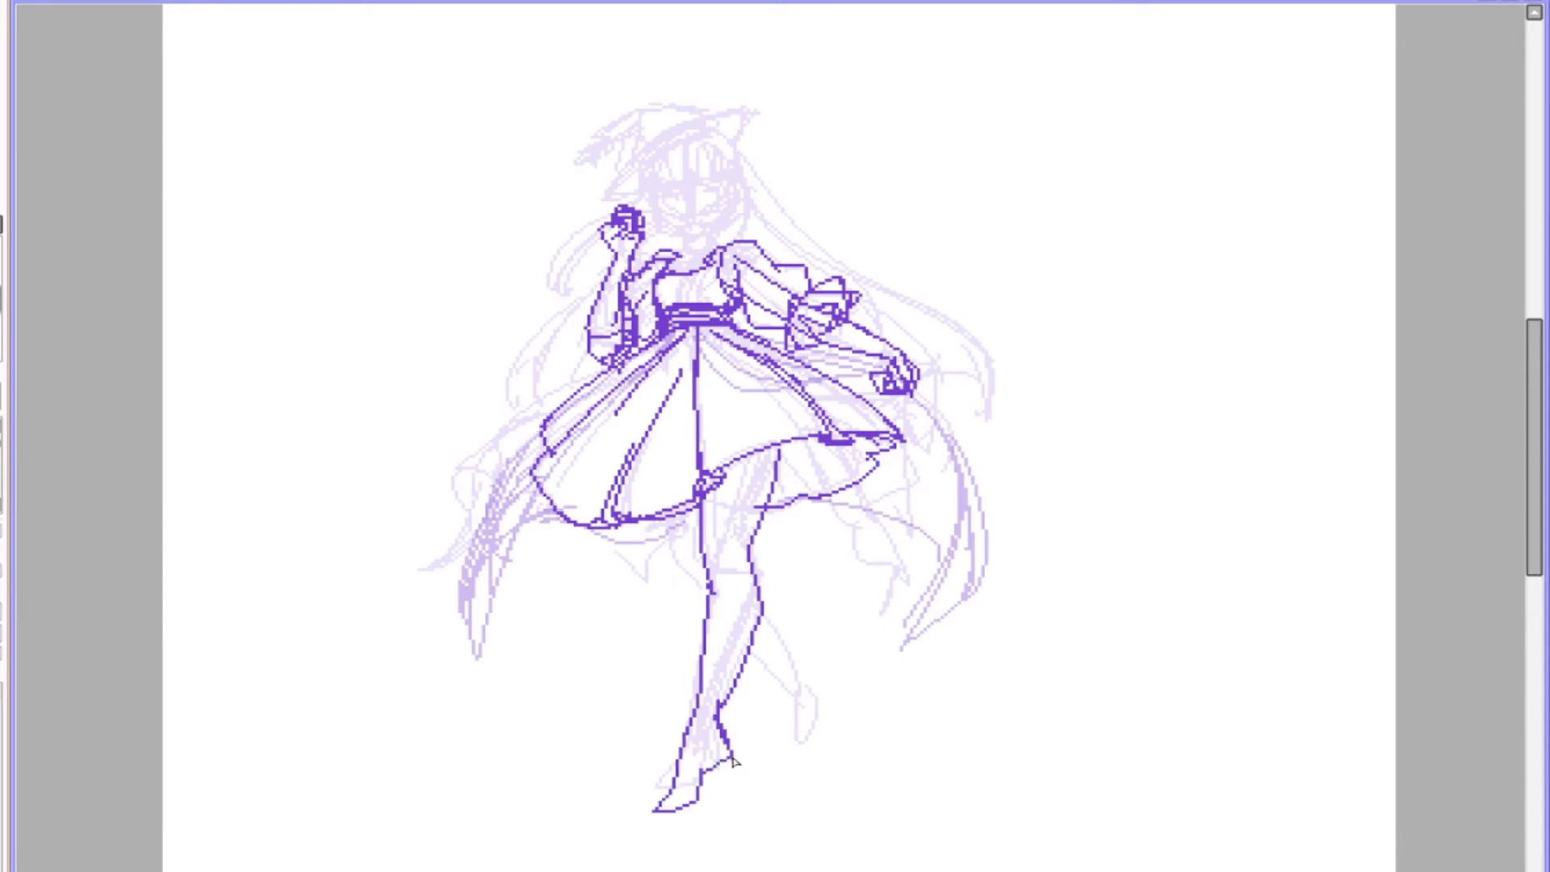
Step: Draw the rear leg kicked back behind the front leg, ending in a heeled shoe
key(h)
drag(790, 599, 682, 714)
drag(726, 634, 666, 734)
key(h)
drag(846, 653, 767, 606)
drag(815, 622, 879, 731)
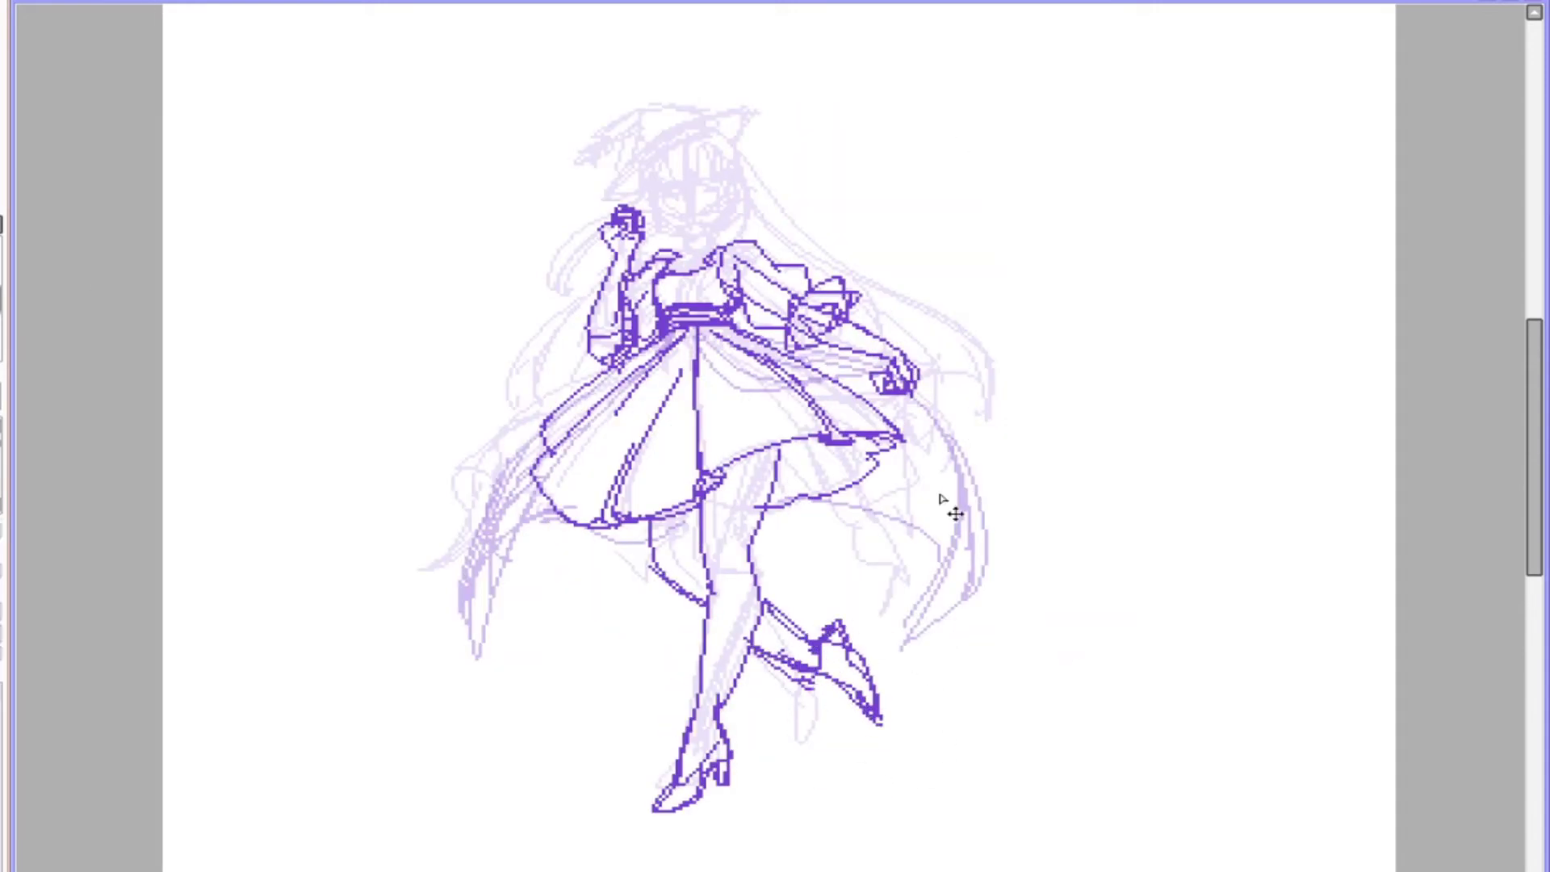
Step: Redraw the rear shoe and shift both legs slightly up and sideways under the skirt
key(ctrl+z)
drag(823, 650, 863, 743)
key(h)
drag(678, 412, 904, 767)
drag(791, 589, 847, 645)
key(h)
Step: Draw a ruffled trim along the whole hem of the skirt
drag(614, 420, 953, 347)
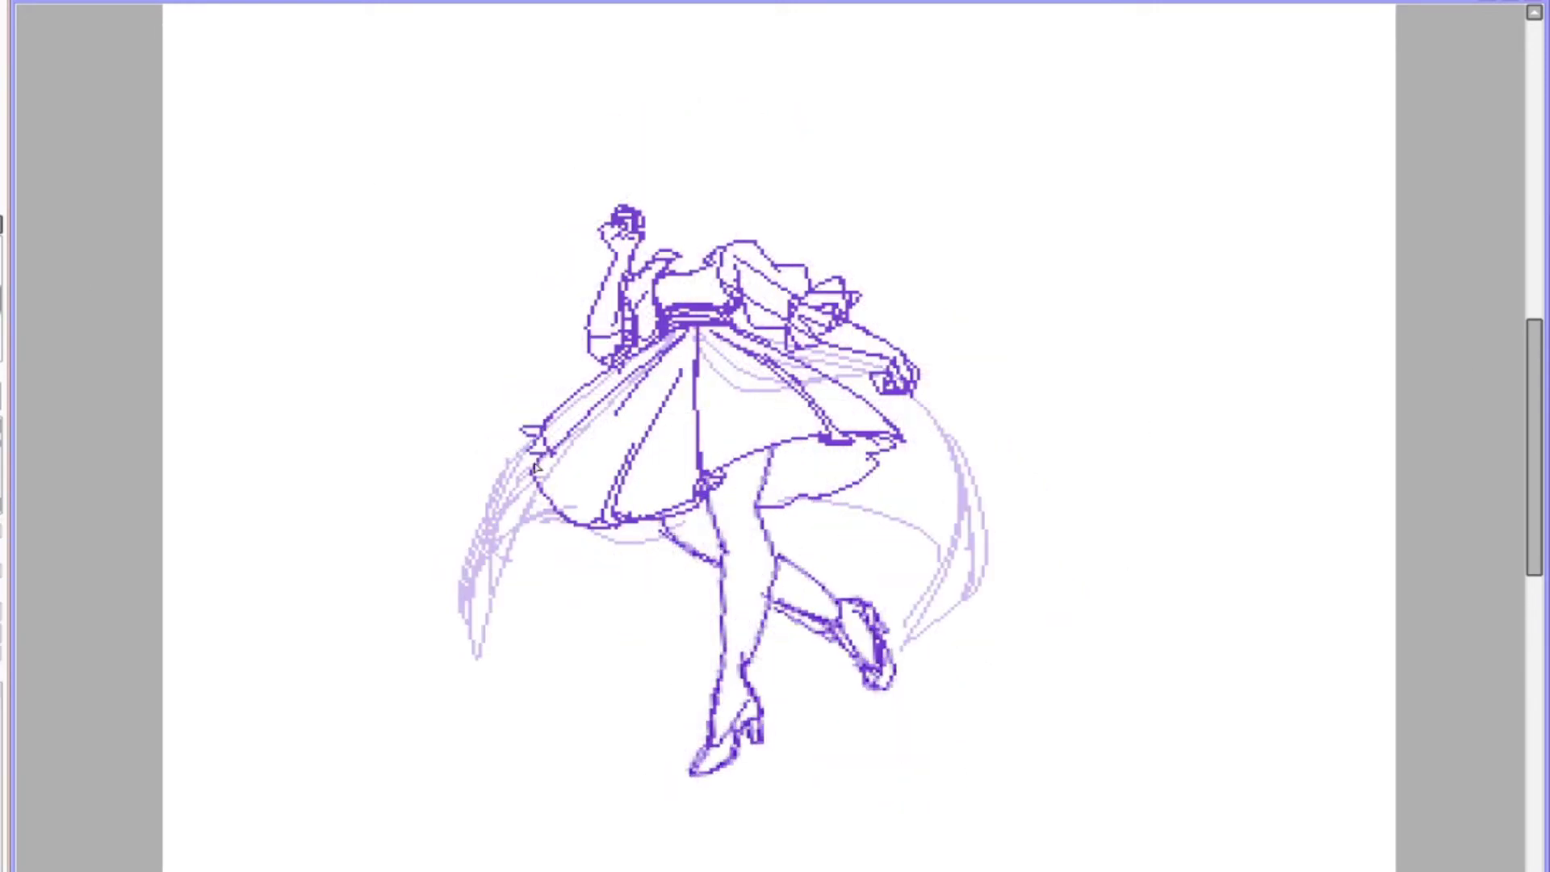
key(h)
drag(1042, 485, 1074, 654)
drag(993, 517, 681, 434)
key(h)
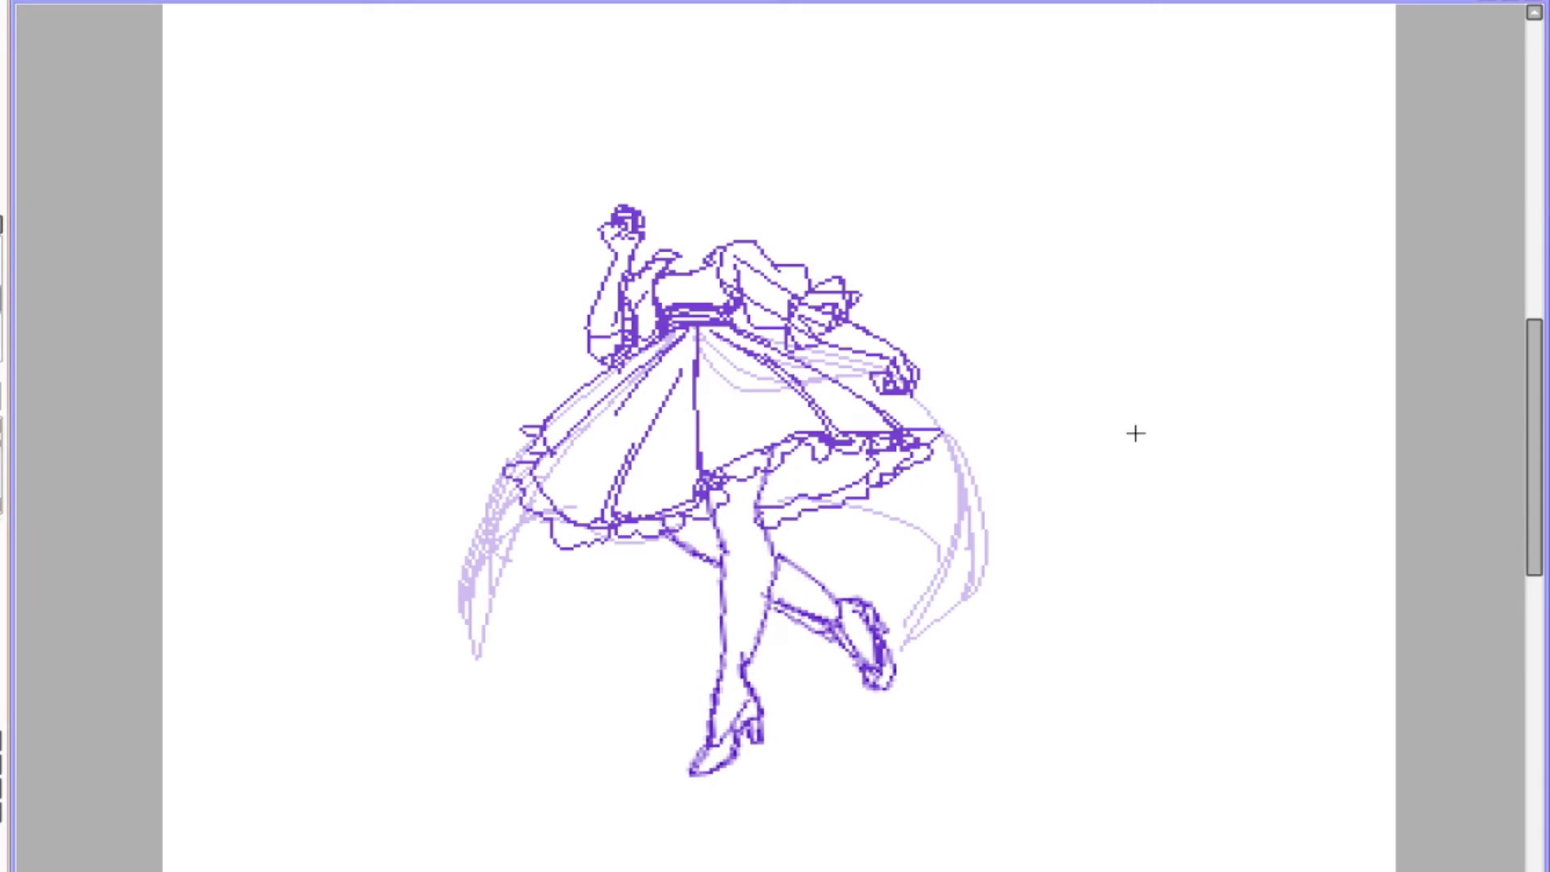
Step: Draw an oval head with facial guidelines, a neck and a neckline in dark line art over the sketch
mouse_move(605, 138)
mouse_down()
mouse_move(709, 242)
mouse_move(605, 138)
mouse_up()
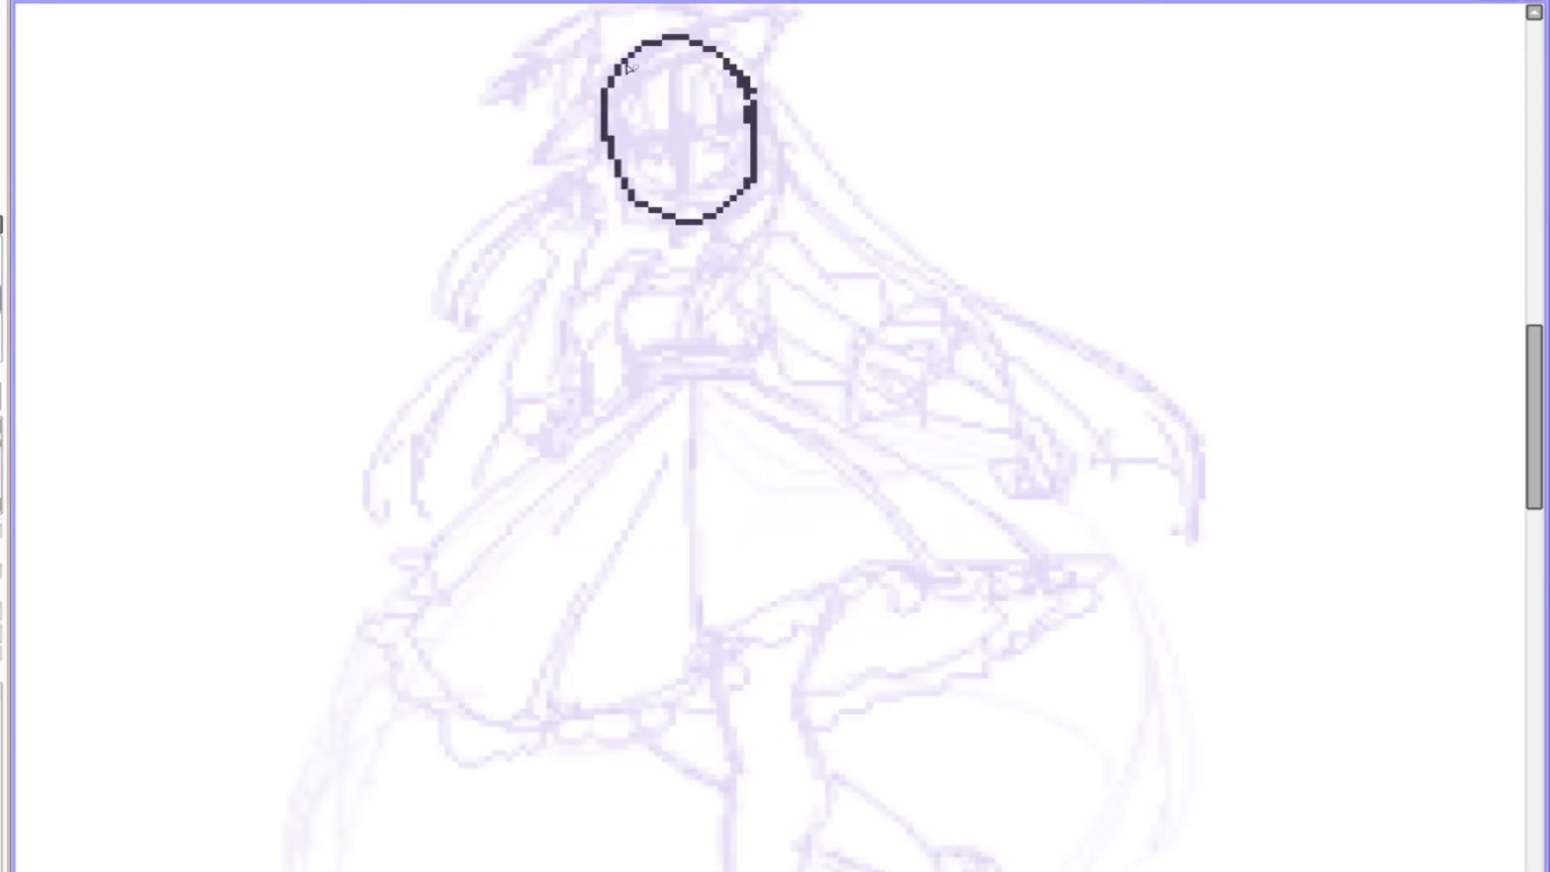
drag(666, 45, 713, 298)
drag(670, 234, 710, 283)
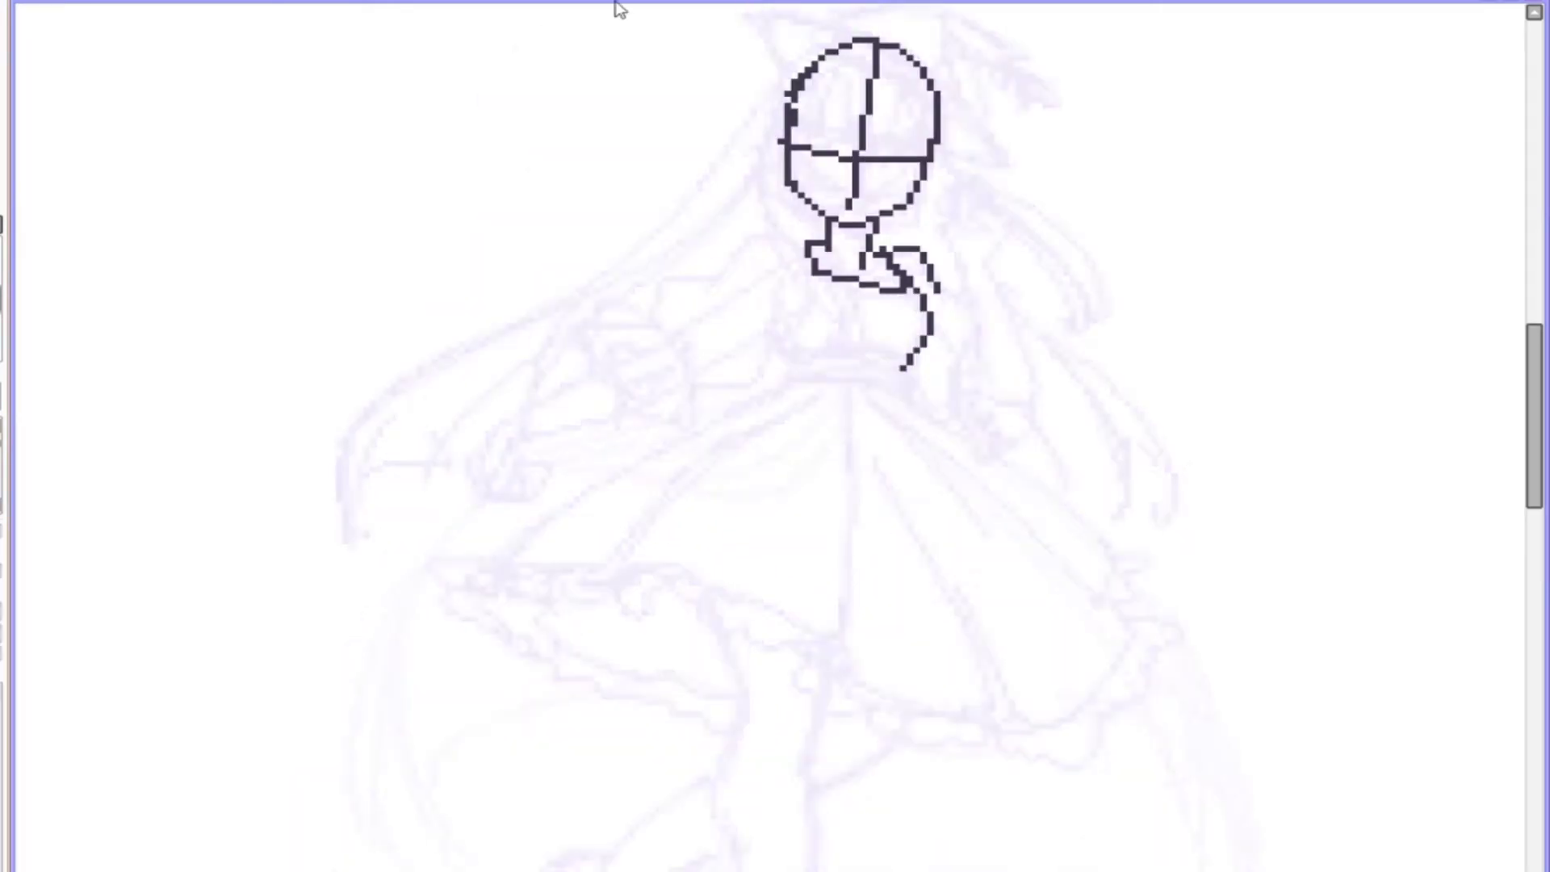
Step: Outline the side of the bodice and a narrow waistband beneath it
key(h)
drag(617, 323, 638, 373)
drag(638, 348, 754, 365)
key(h)
key(h)
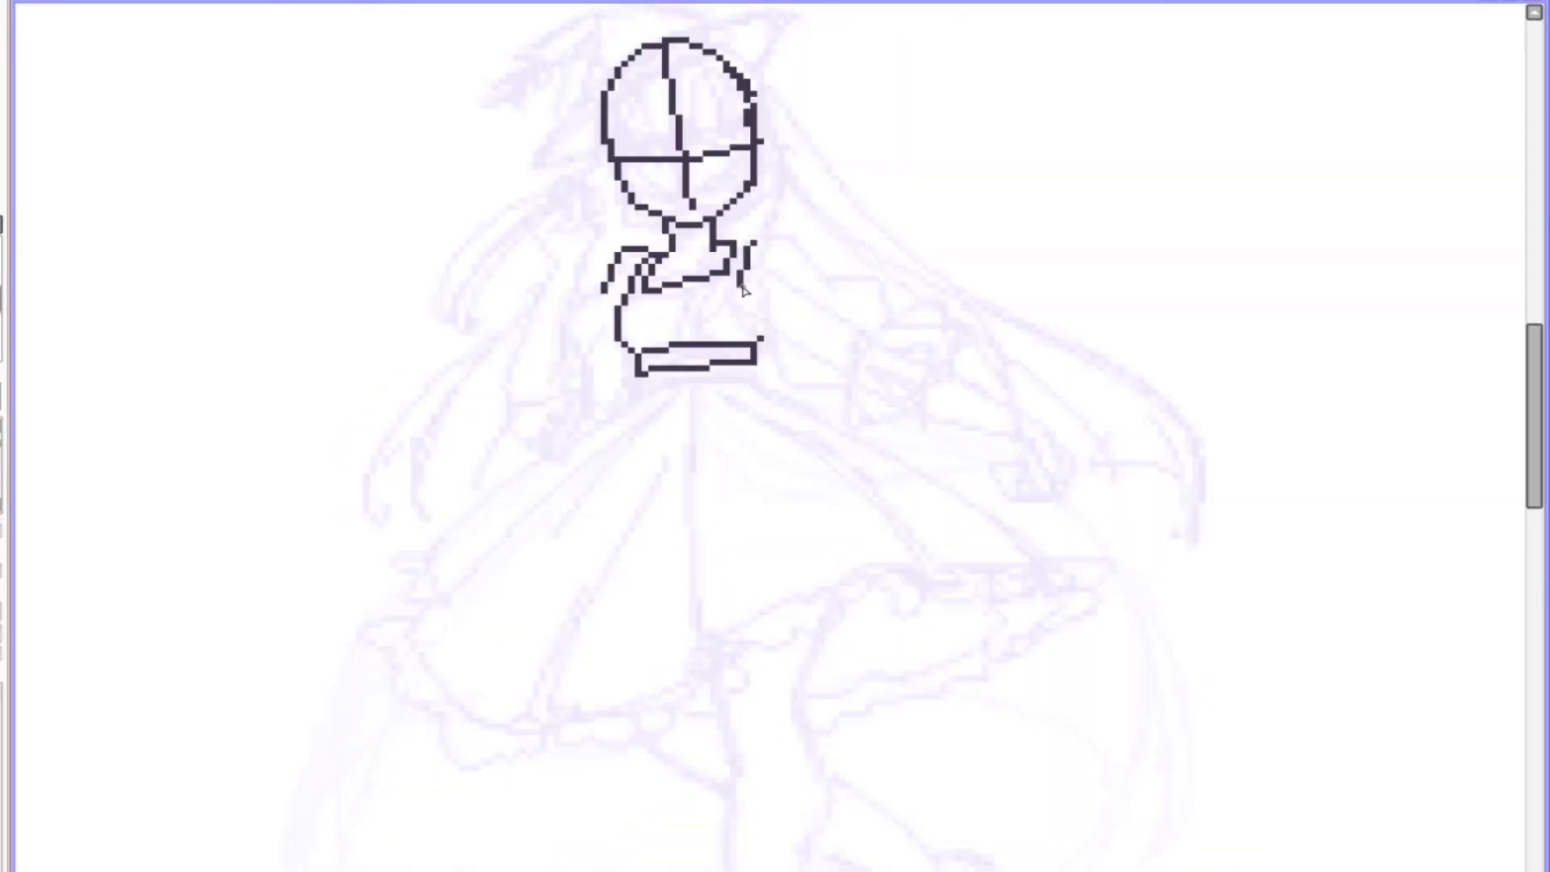
Step: Draw the puffed sleeve with its flared cuff on the lowered arm and begin the raised arm's sleeve
drag(730, 242, 847, 290)
drag(763, 311, 867, 323)
drag(848, 419, 948, 367)
drag(864, 347, 932, 303)
drag(583, 355, 638, 378)
key(h)
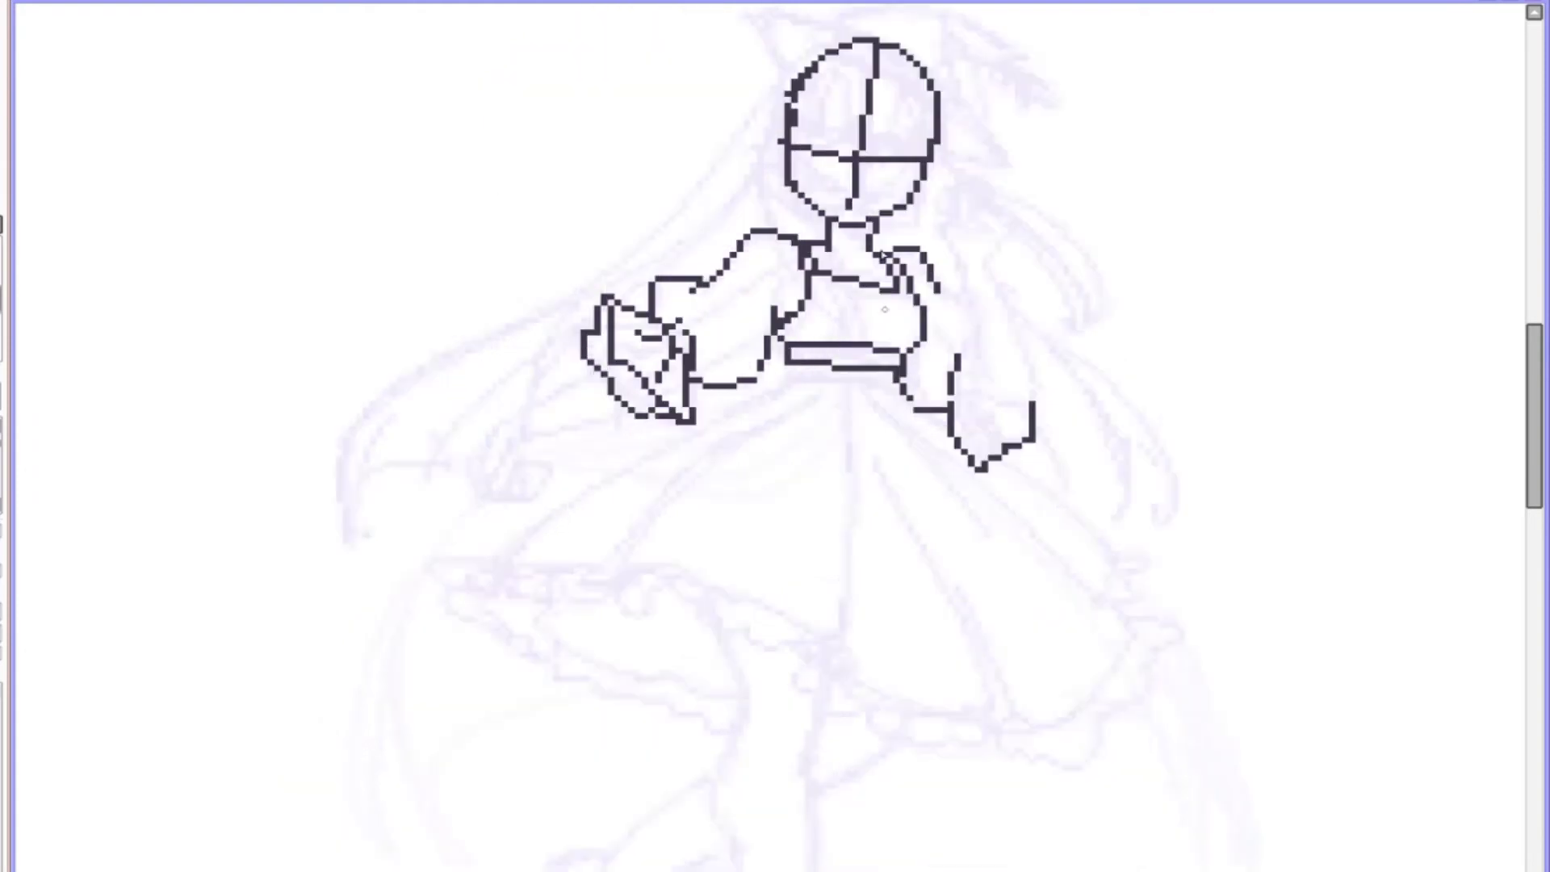
Step: Outline the flared skirt from the waistband down to its wavy, lifted hem
key(h)
mouse_move(855, 420)
mouse_down()
mouse_move(993, 516)
mouse_move(912, 662)
mouse_move(1057, 567)
mouse_move(1065, 602)
mouse_move(869, 685)
mouse_up()
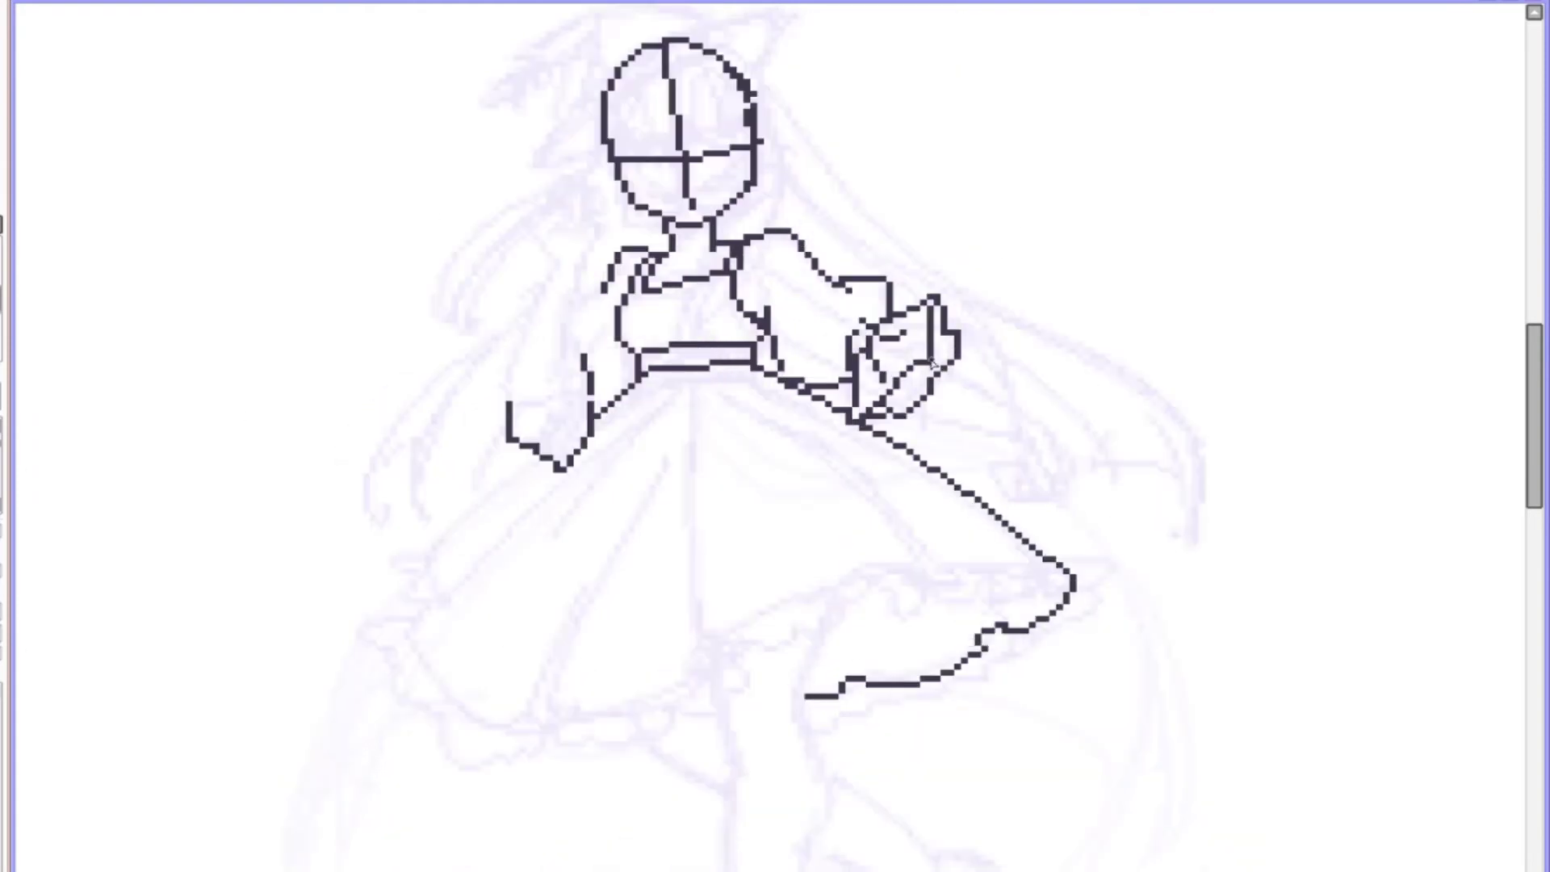
key(h)
drag(1093, 557, 840, 714)
key(h)
drag(658, 714, 904, 560)
drag(1057, 563, 912, 568)
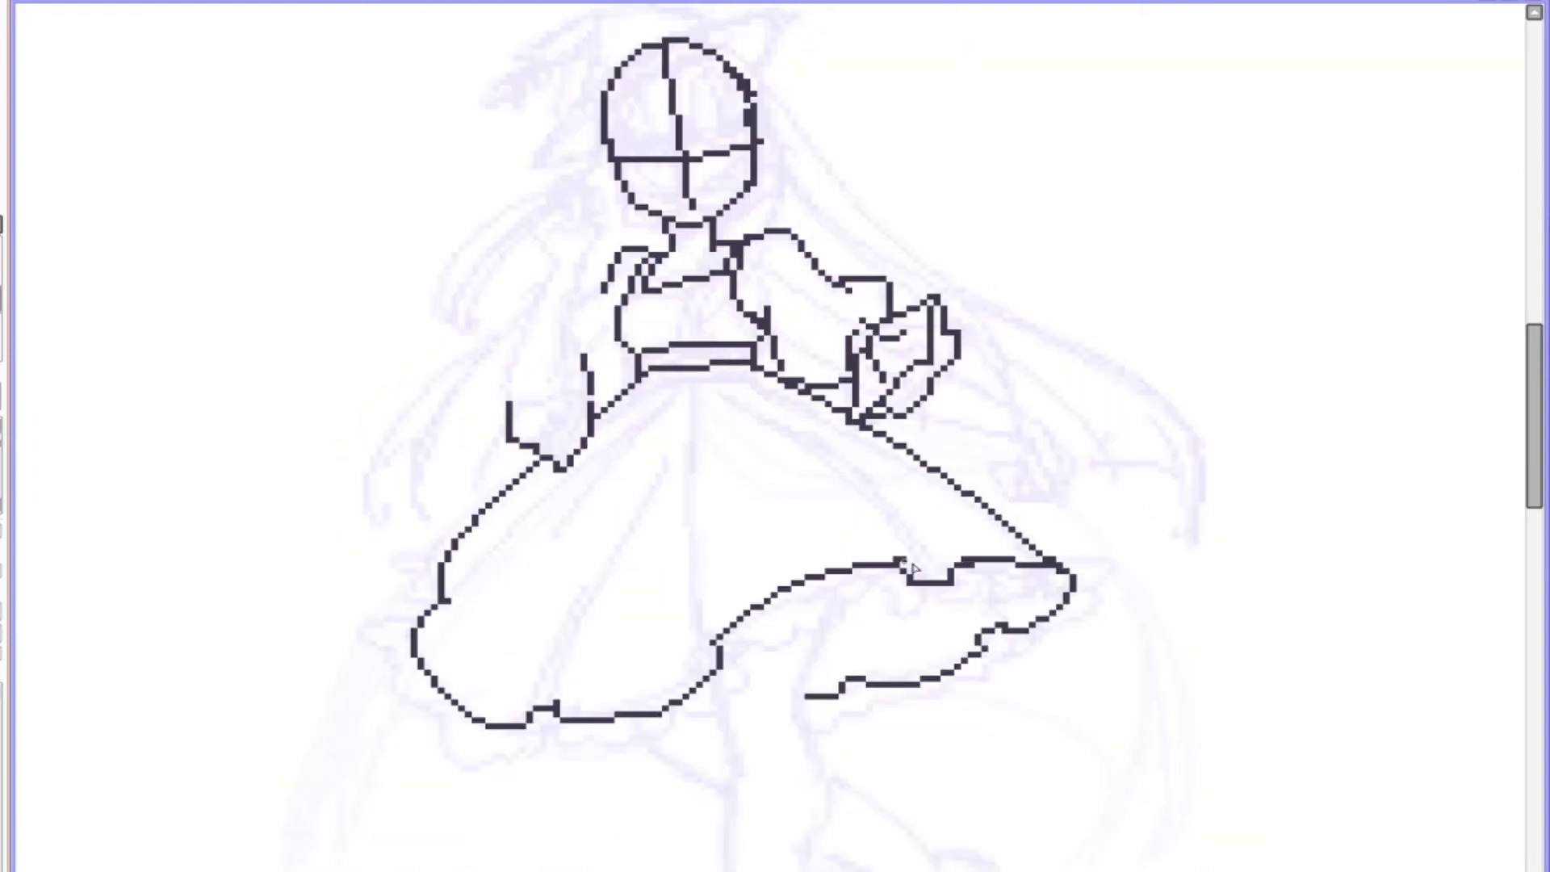
Step: Add pleat lines running between the waistband and the skirt's hem
drag(700, 650, 699, 485)
drag(638, 496, 561, 715)
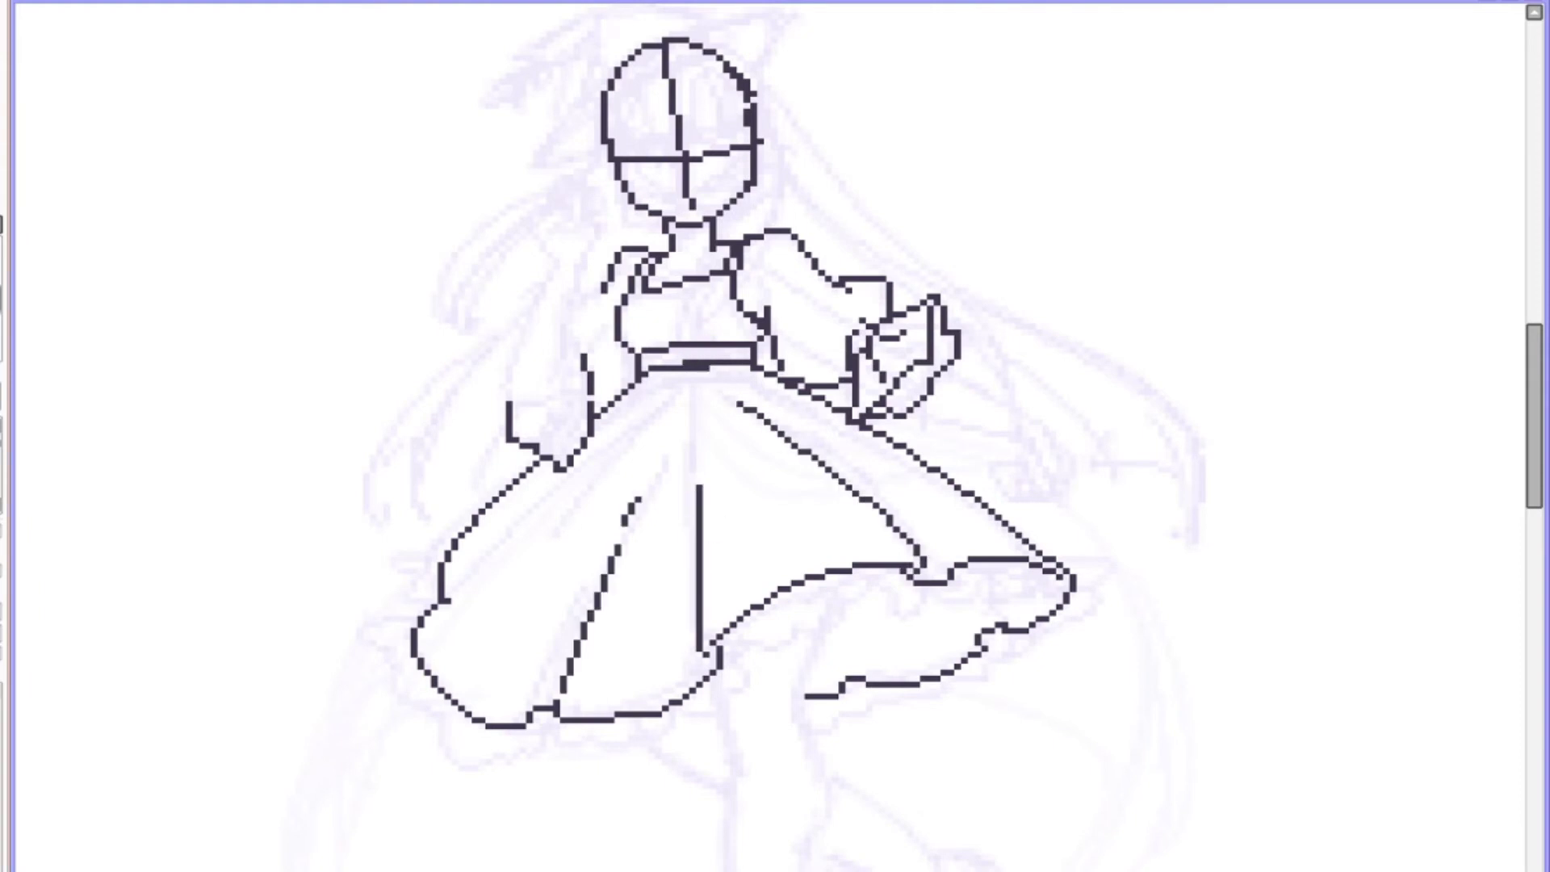
key(h)
key(h)
drag(692, 423, 692, 368)
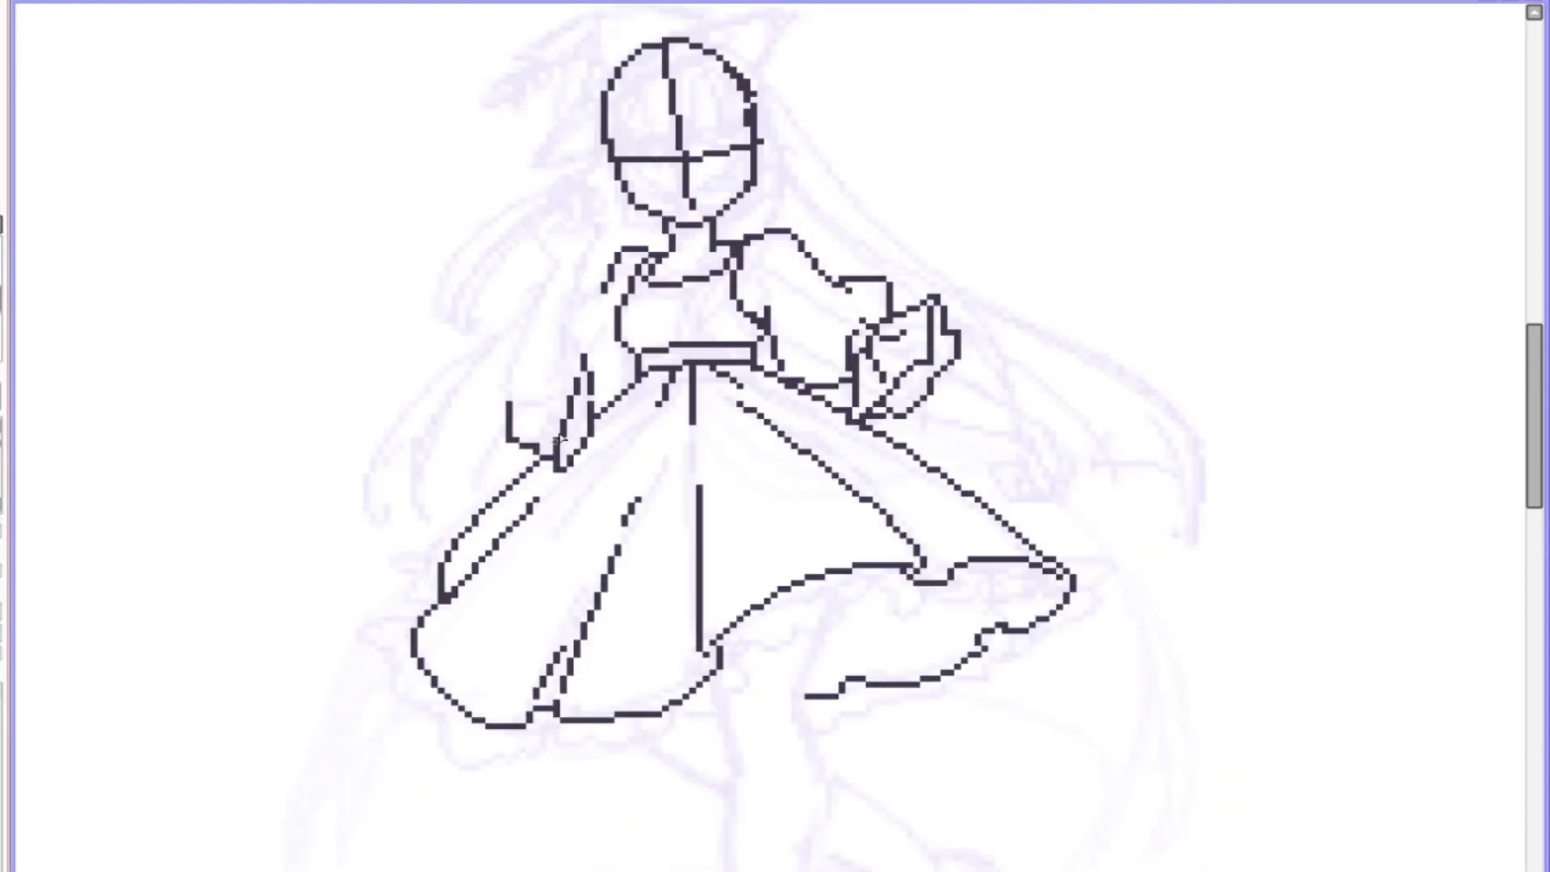
Step: Draw the raised forearm and the sleeve folds around its elbow
key(h)
drag(937, 337, 973, 372)
key(h)
mouse_move(517, 400)
mouse_down()
mouse_move(609, 193)
mouse_move(628, 186)
mouse_up()
key(h)
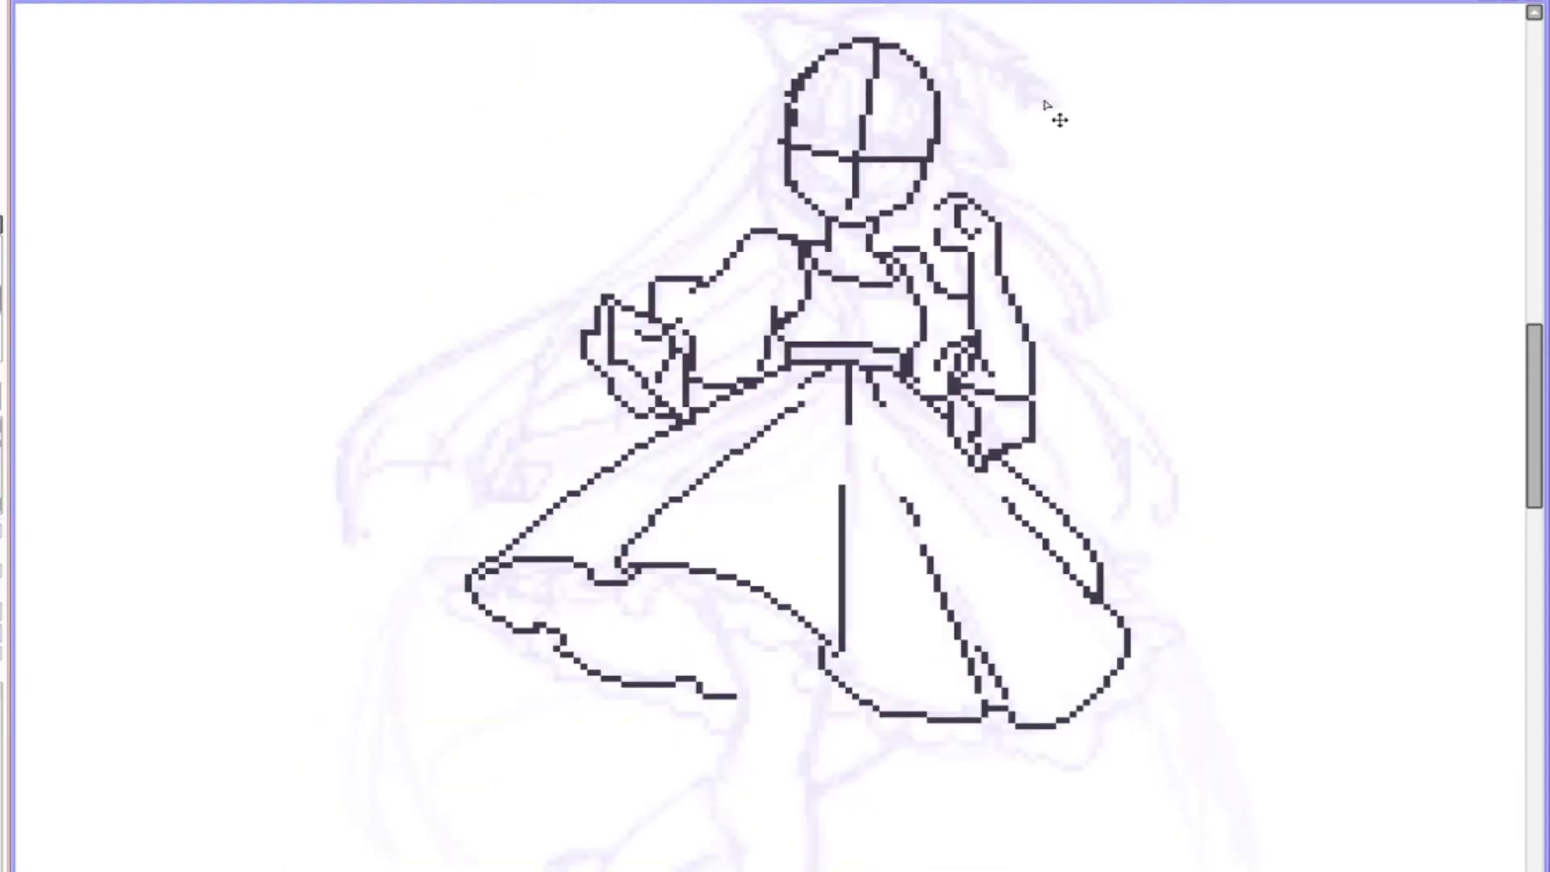
Step: Redraw the raised hand with separate open fingers beside the head
drag(960, 238, 1005, 230)
key(h)
key(h)
drag(984, 157, 1020, 249)
drag(1033, 170, 973, 226)
key(h)
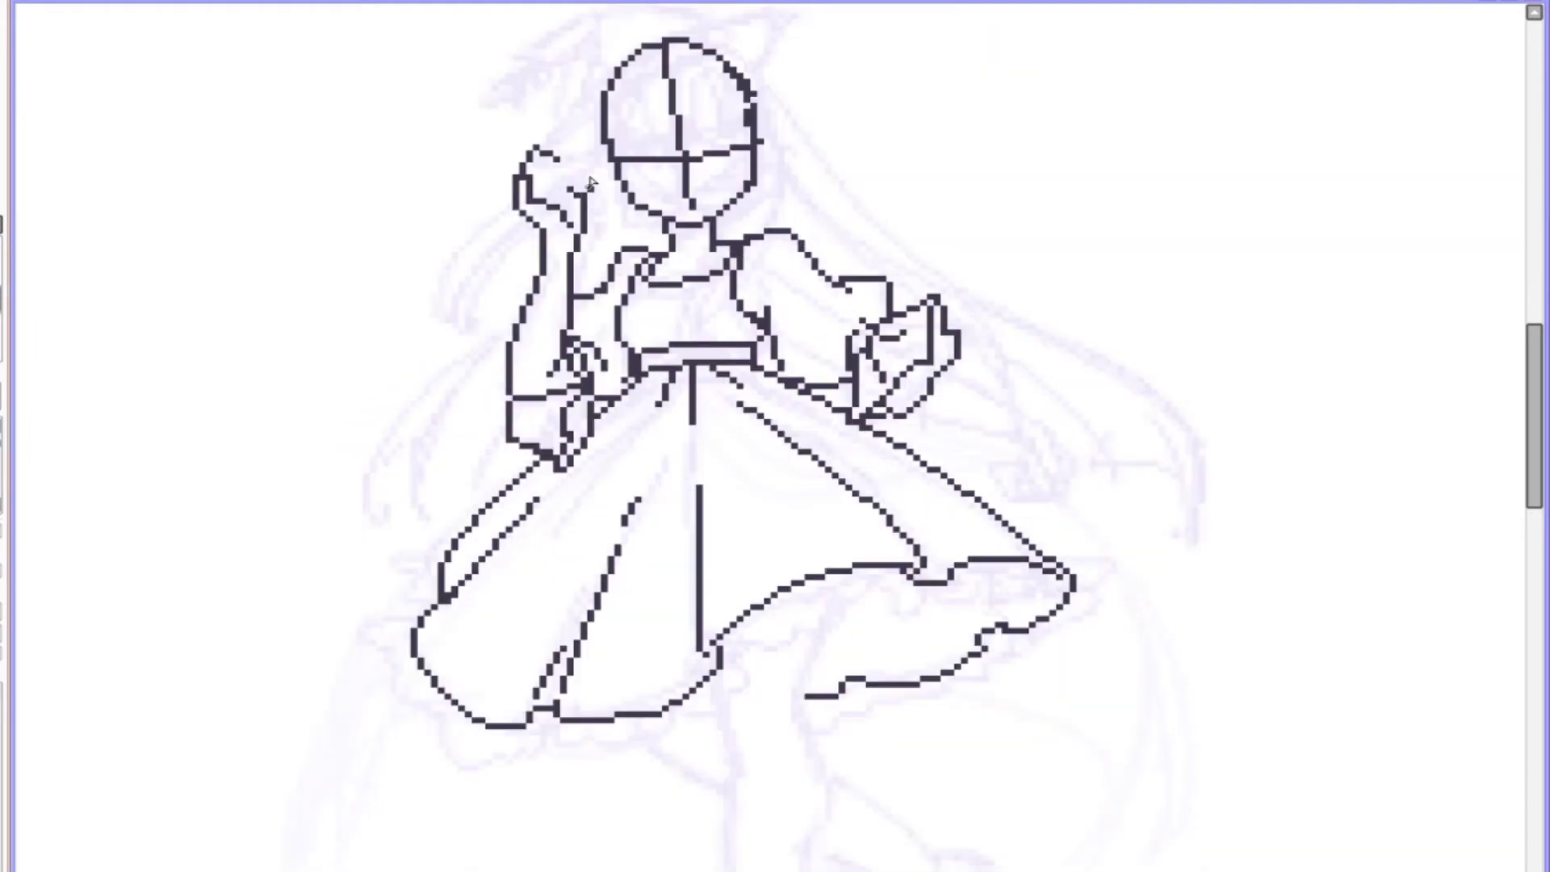
key(h)
key(h)
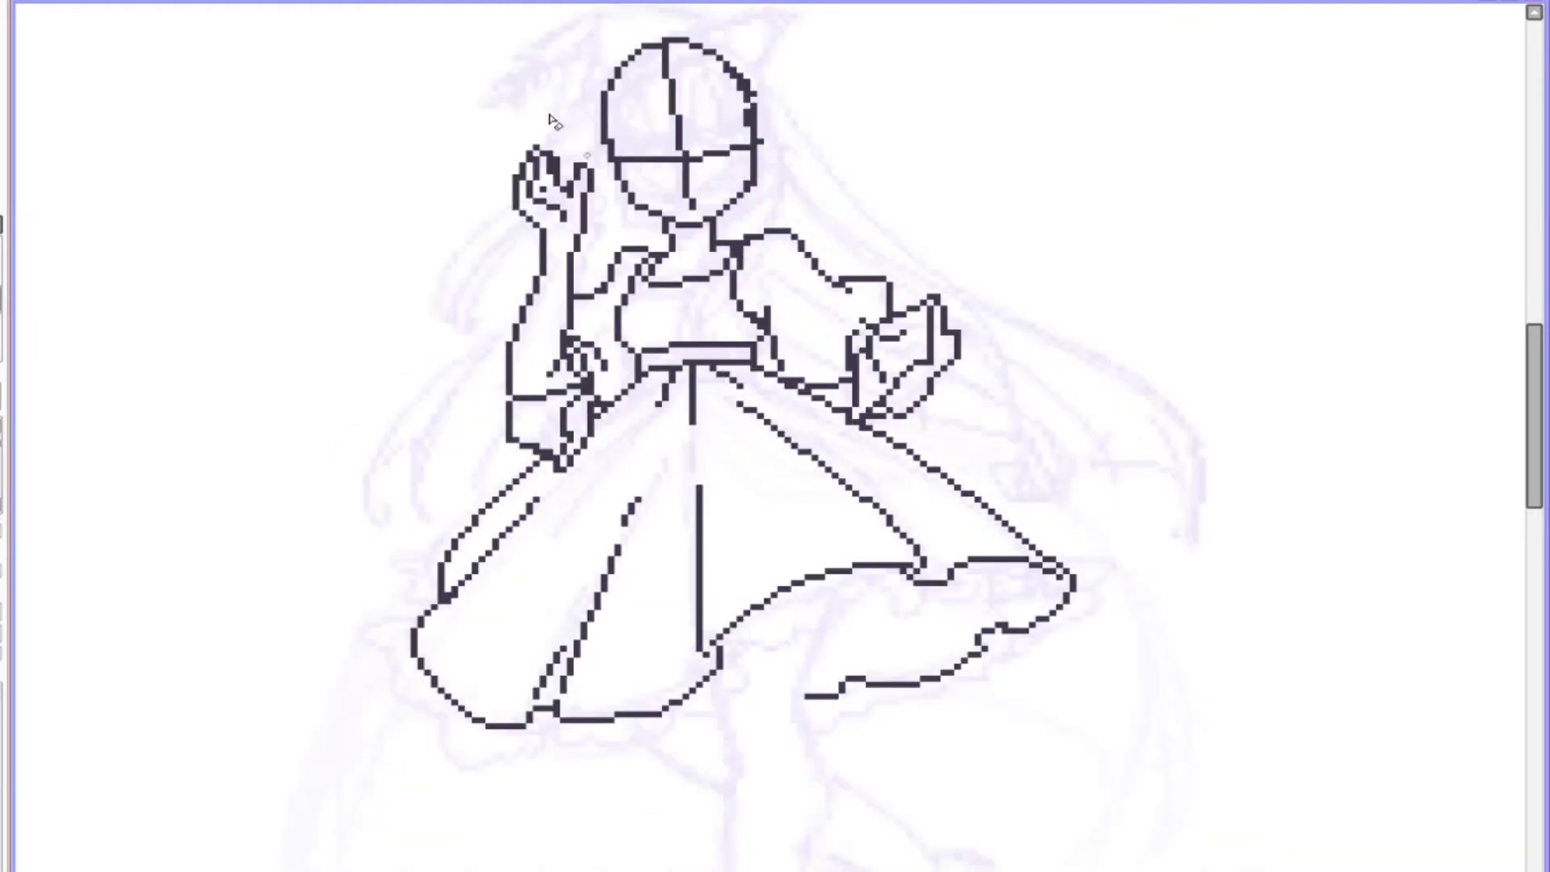
Step: Rework the raised arm's cuff at the elbow into a soft frill
key(h)
key(ctrl+z)
key(h)
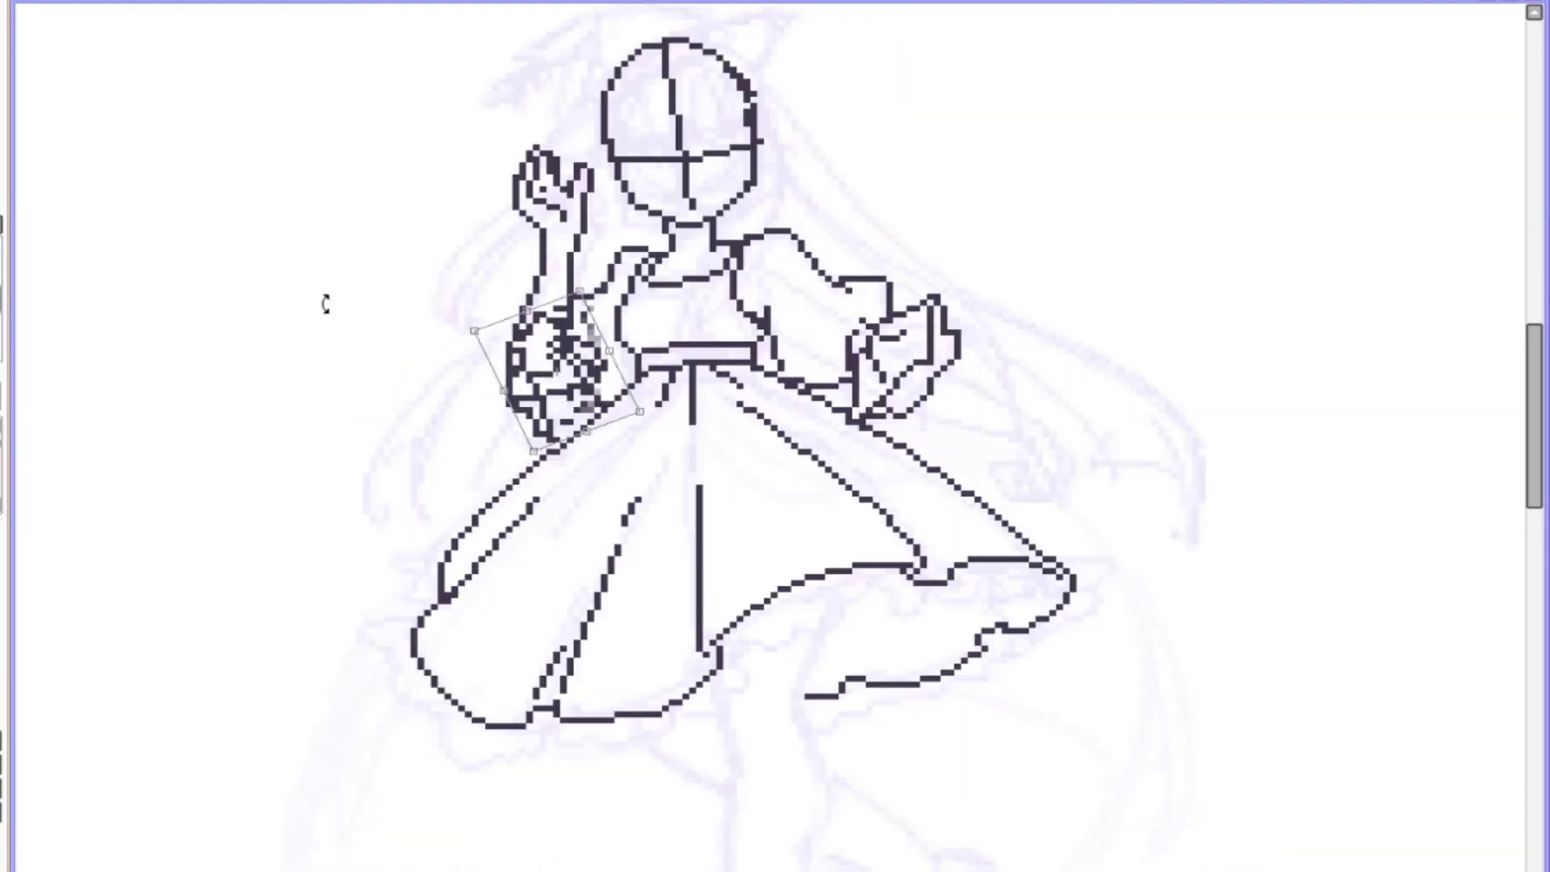
key(h)
drag(993, 384, 1019, 442)
drag(960, 351, 969, 387)
key(h)
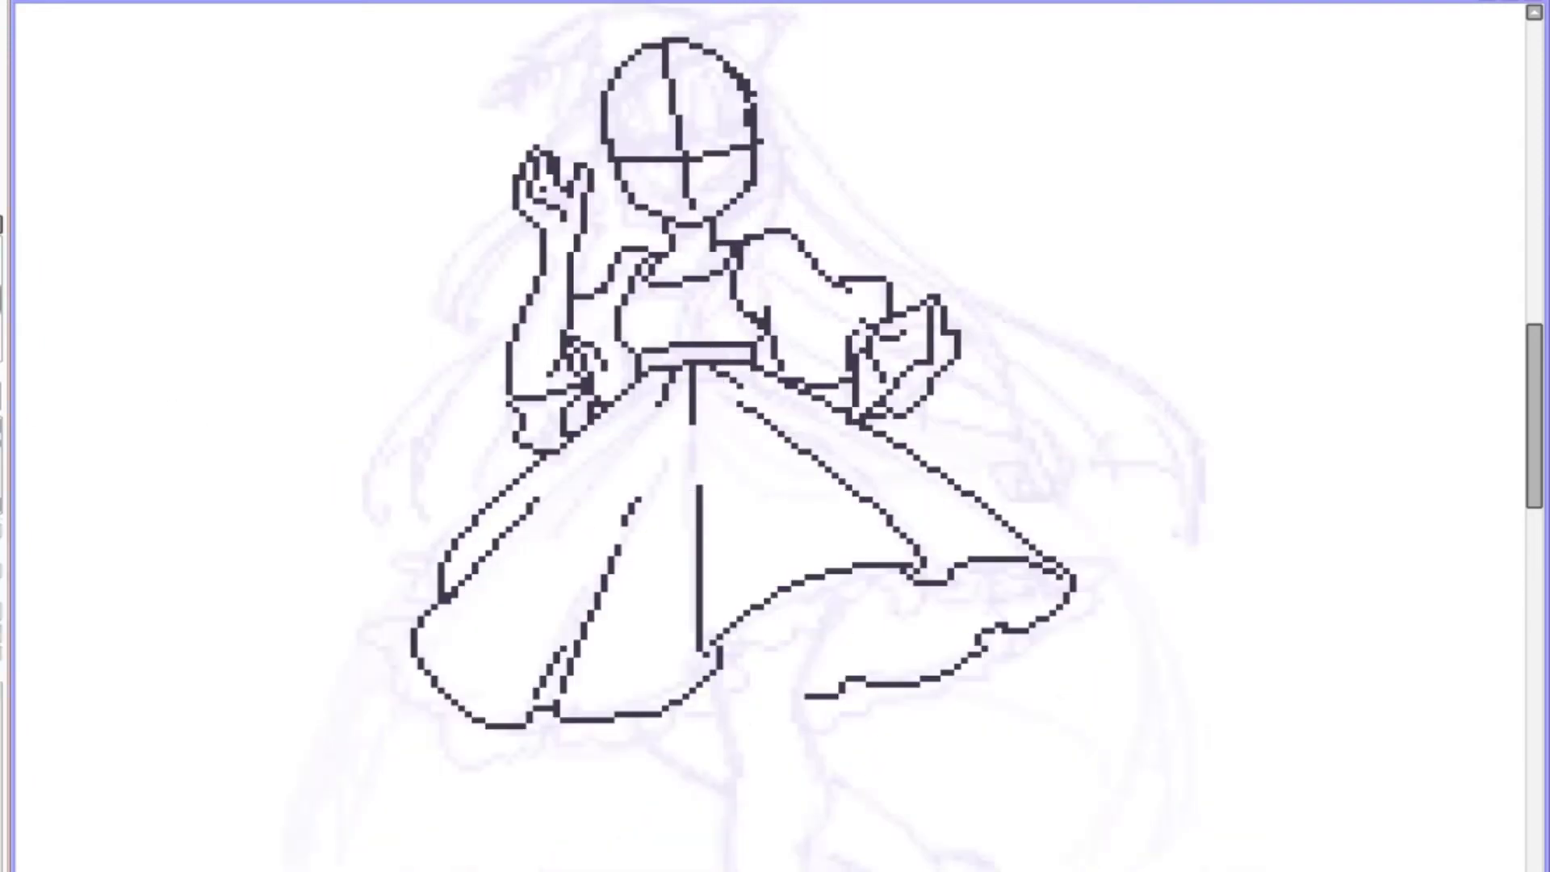
Step: Give the head facial features and straight bangs with a few dark hair strands
key(h)
key(h)
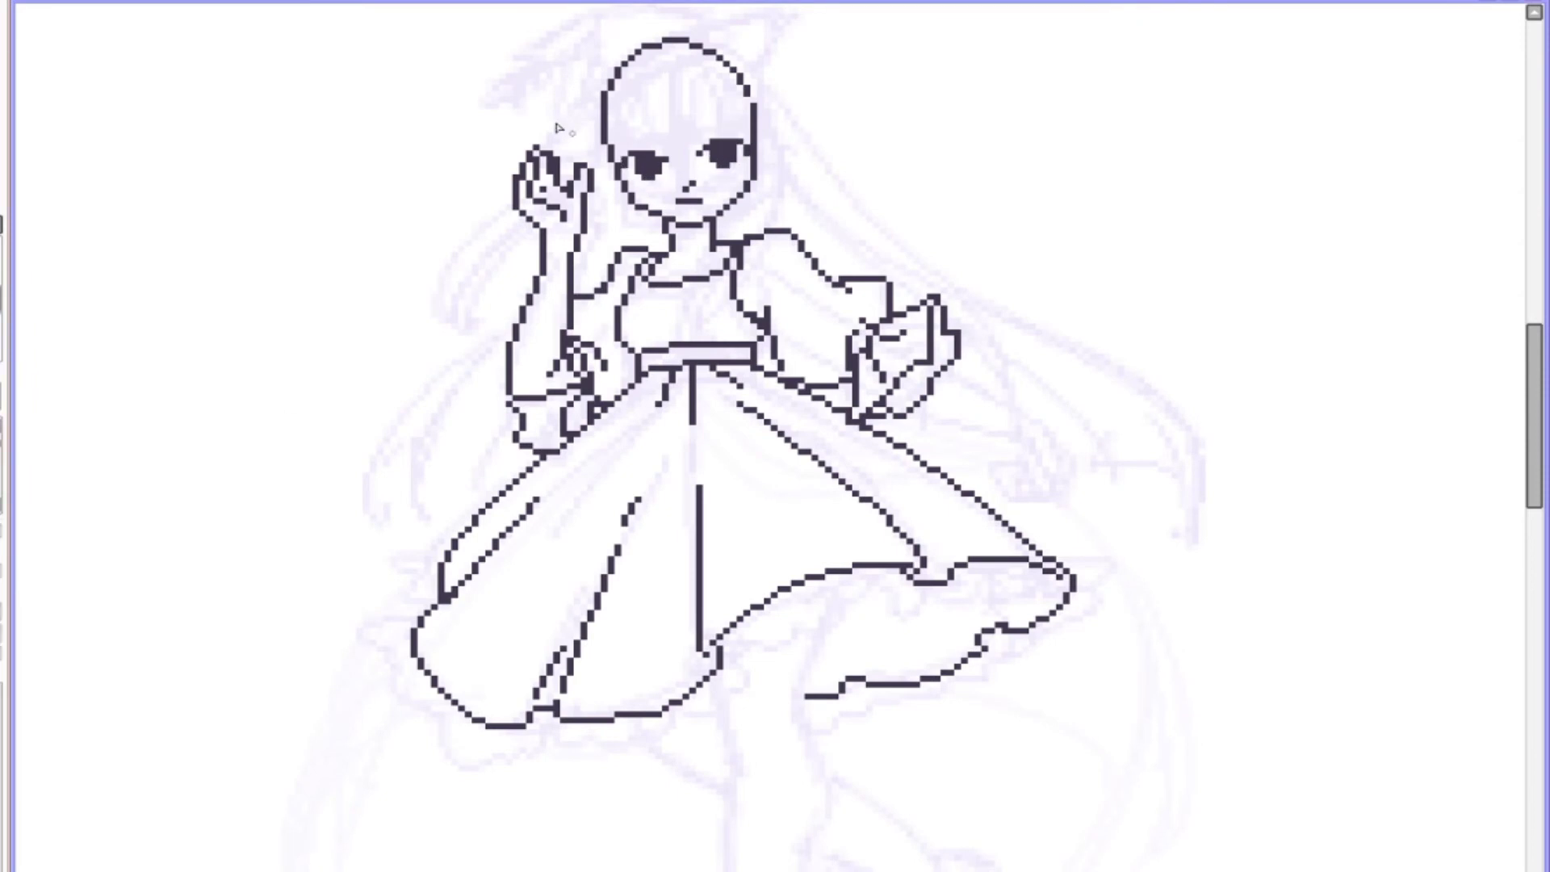
drag(614, 149, 750, 123)
drag(640, 84, 646, 137)
mouse_move(702, 81)
mouse_down()
mouse_move(715, 73)
mouse_move(754, 113)
mouse_up()
Step: Draw the side locks framing the face and the wind-blown hair strands behind the raised arm
drag(539, 266, 436, 347)
drag(755, 113, 774, 182)
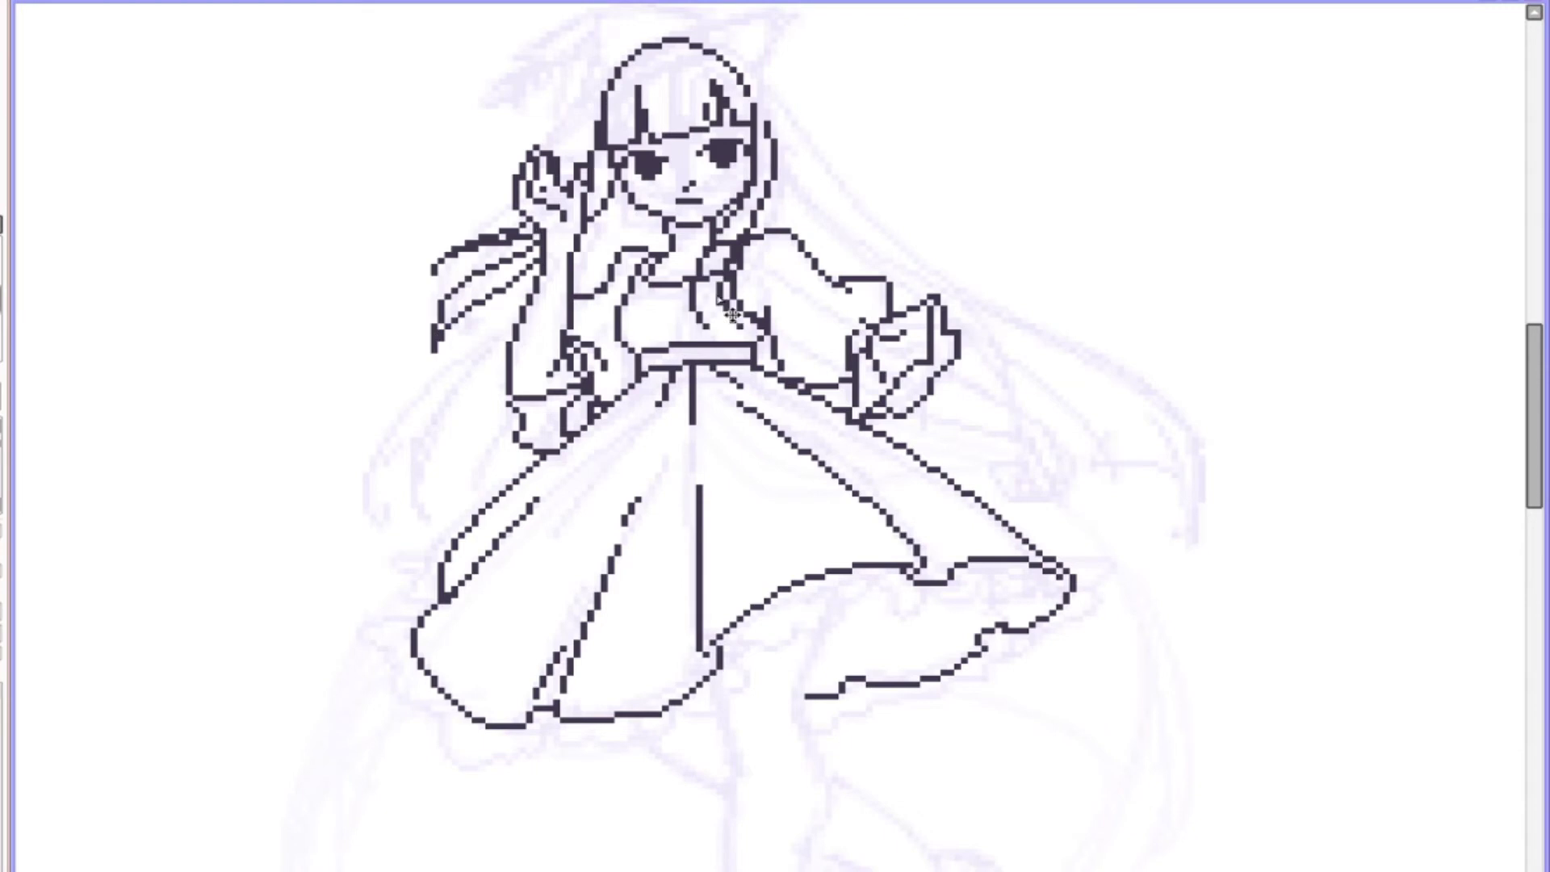
key(h)
key(h)
key(h)
key(h)
drag(718, 34, 923, 254)
key(h)
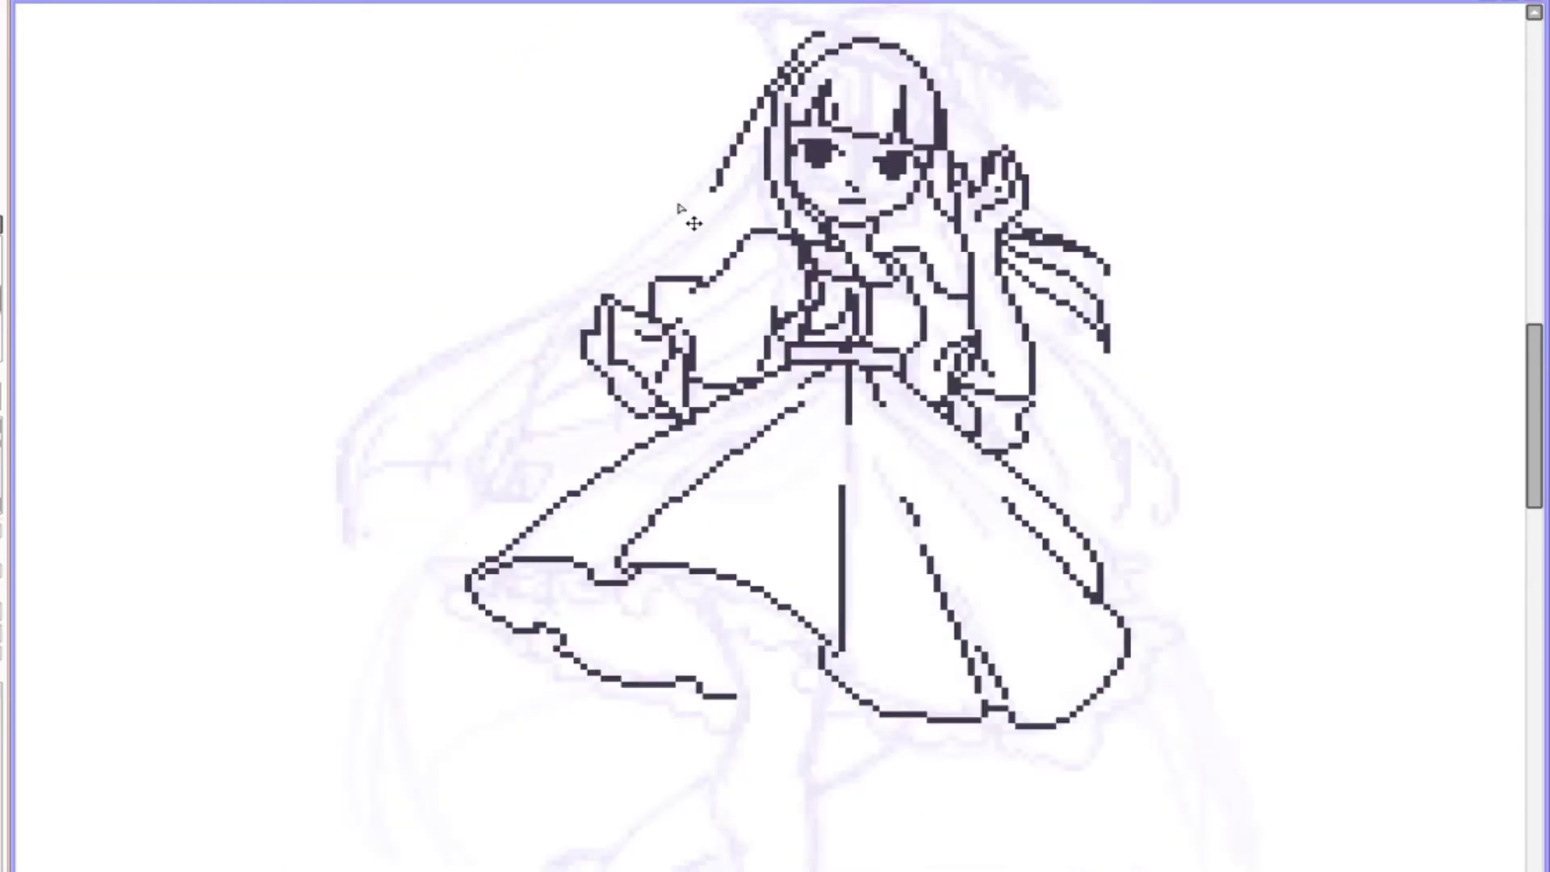
drag(695, 254, 415, 476)
drag(568, 323, 527, 509)
key(h)
key(h)
key(ctrl+z)
key(h)
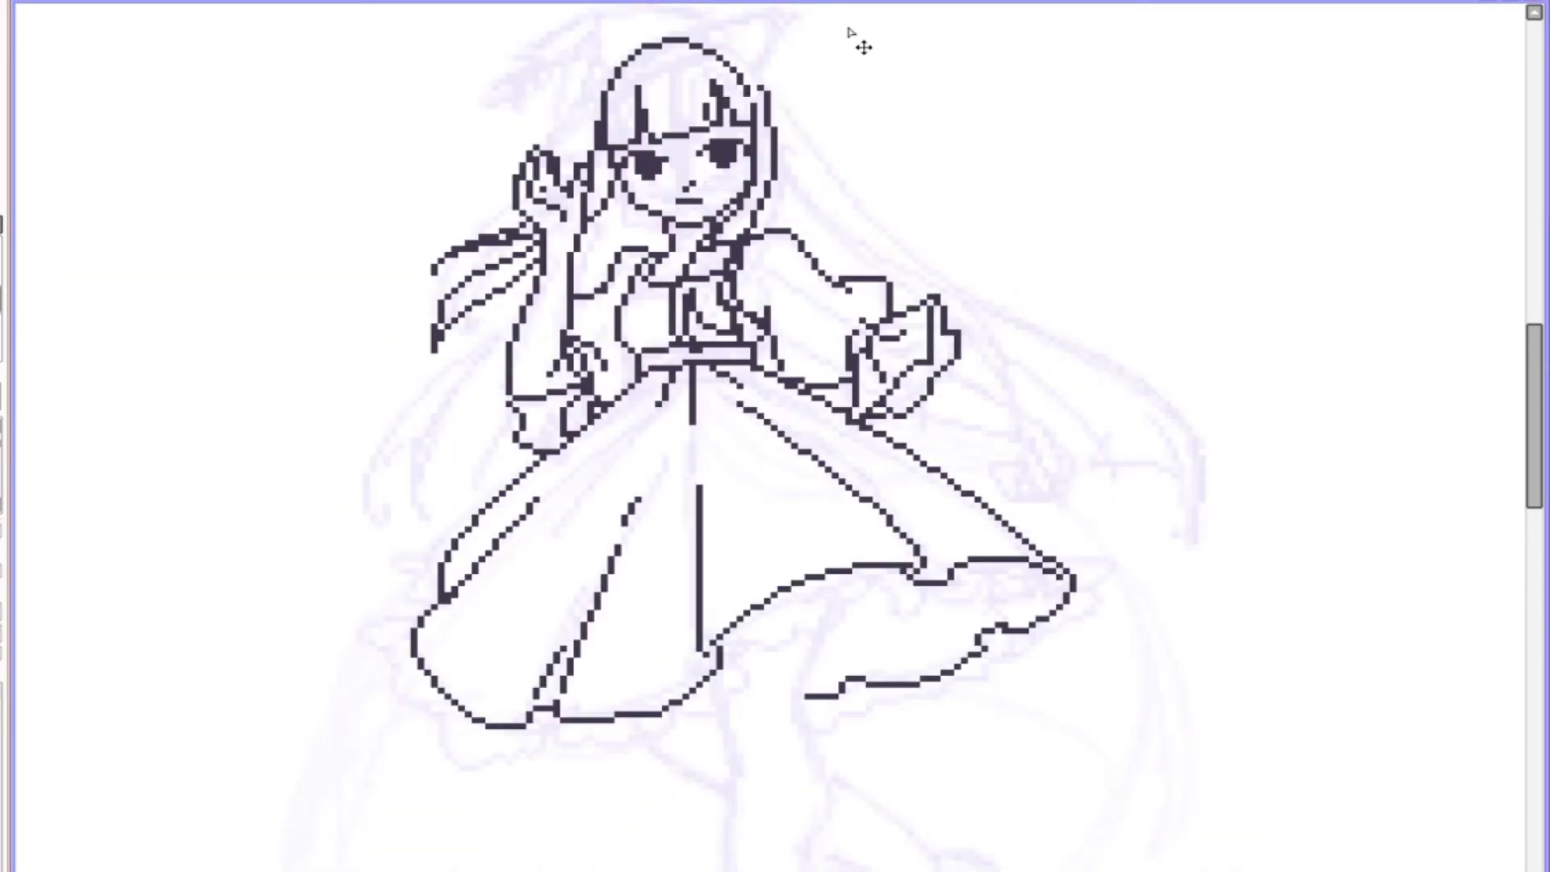
key(h)
key(h)
key(h)
key(h)
key(ctrl+z)
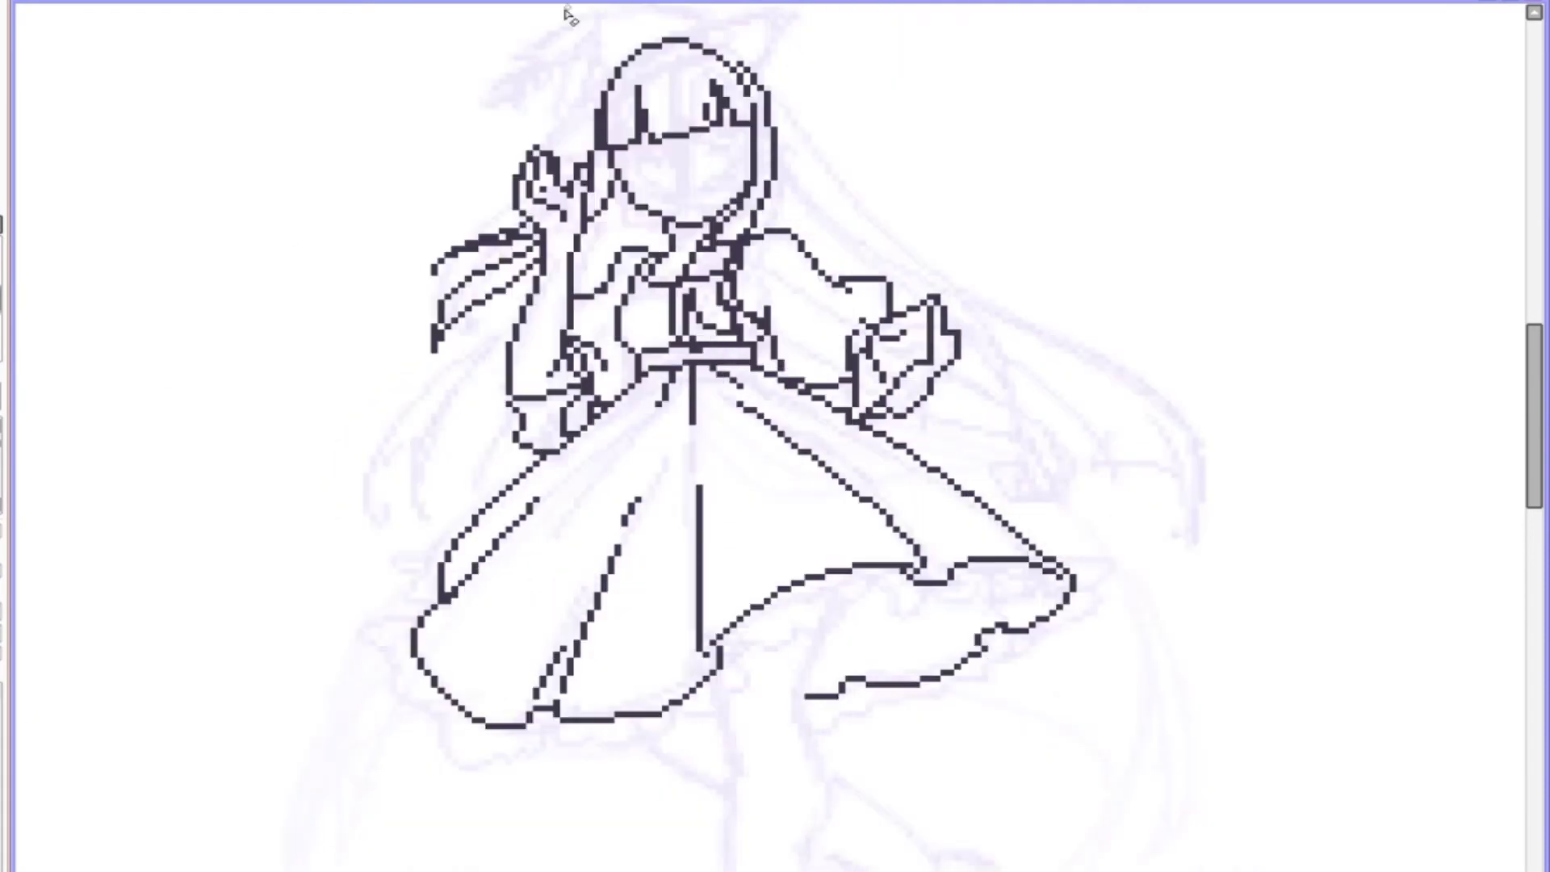
drag(719, 36, 923, 295)
key(ctrl+z)
key(h)
drag(743, 137, 363, 436)
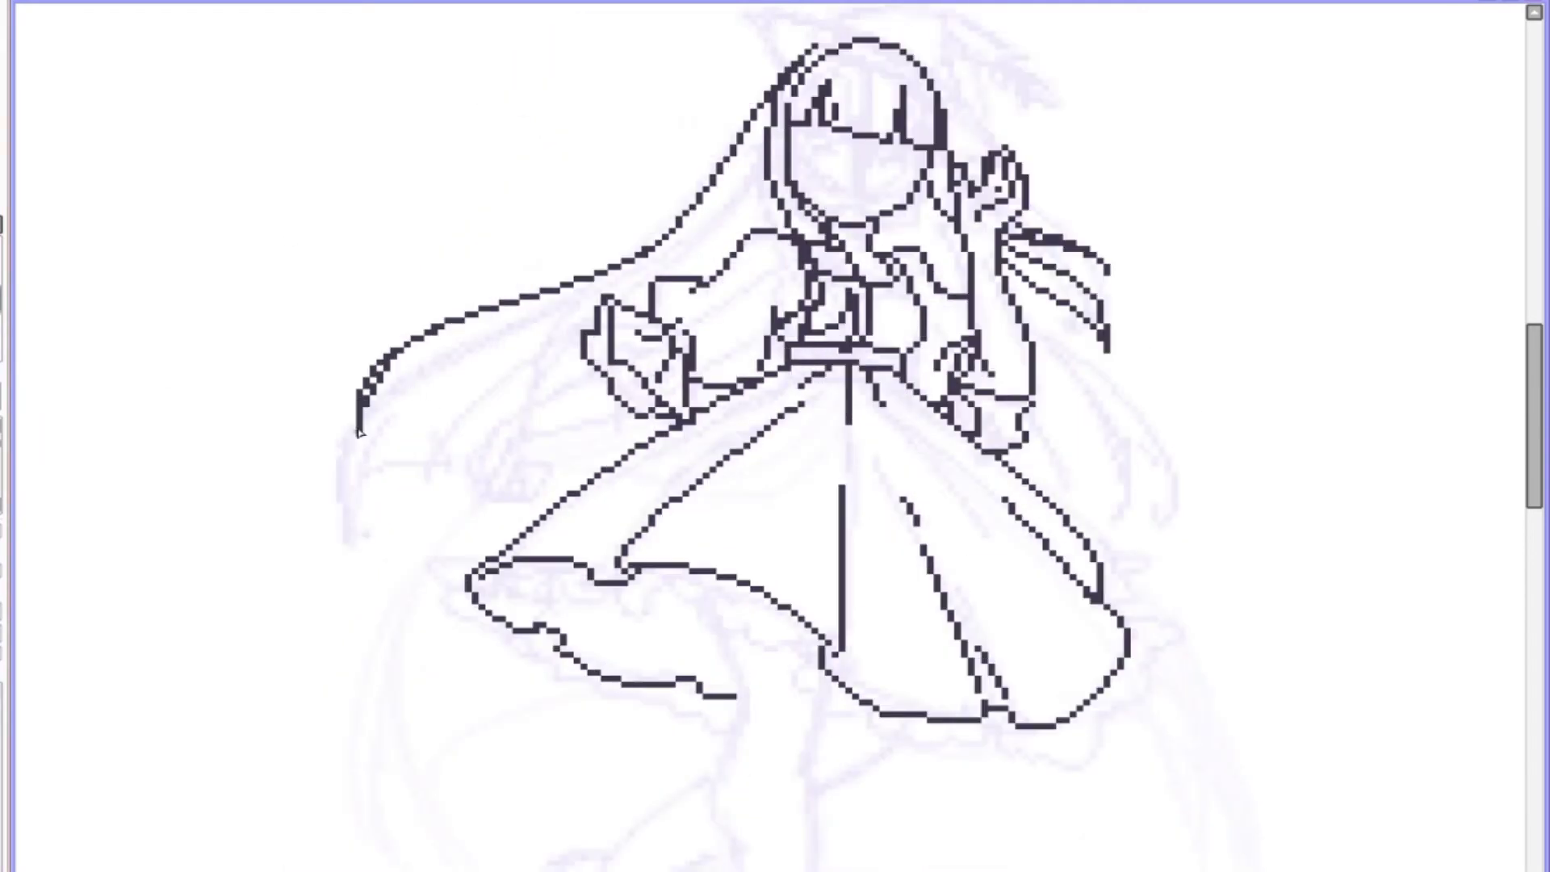
key(h)
drag(516, 282, 403, 549)
key(h)
key(h)
key(ctrl+z)
key(h)
key(h)
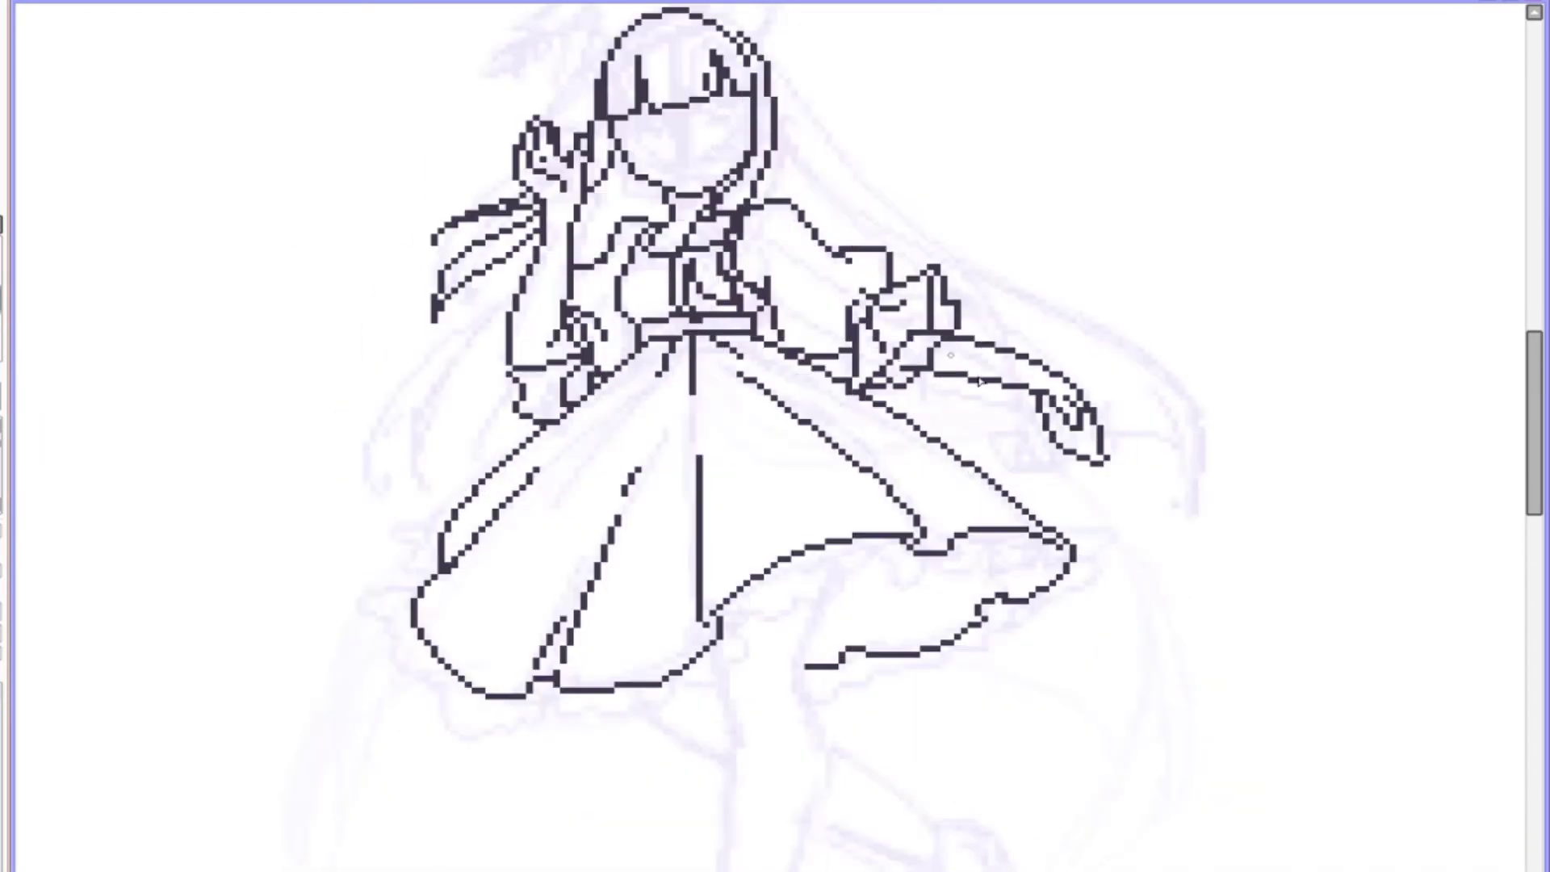
key(h)
Step: Draw the standing leg from the skirt hem down to a high-heeled shoe
scroll(775, 436, down, 3)
drag(693, 331, 746, 637)
scroll(775, 436, down, 4)
mouse_move(823, 162)
mouse_down()
mouse_move(841, 432)
mouse_move(892, 634)
mouse_up()
drag(769, 516, 890, 615)
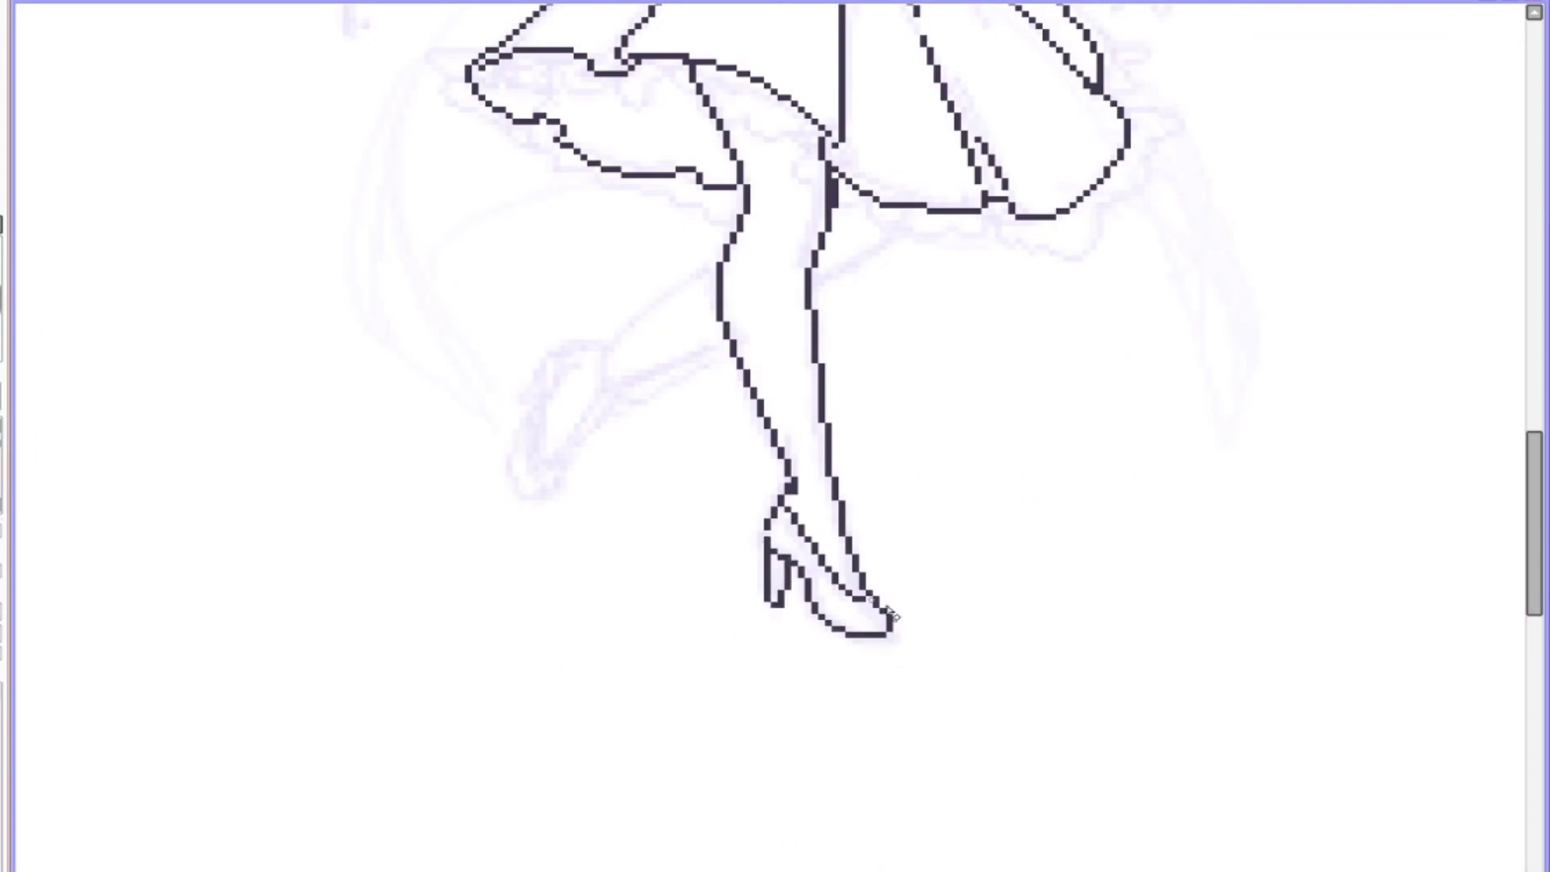
Step: Draw the bent leg behind the standing leg, with its knee below the hem and its calf kicked back
scroll(795, 587, down, 2)
key(h)
mouse_move(832, 258)
mouse_down()
mouse_move(952, 339)
mouse_move(996, 443)
mouse_up()
key(h)
scroll(996, 443, down, 2)
scroll(671, 416, up, 2)
key(h)
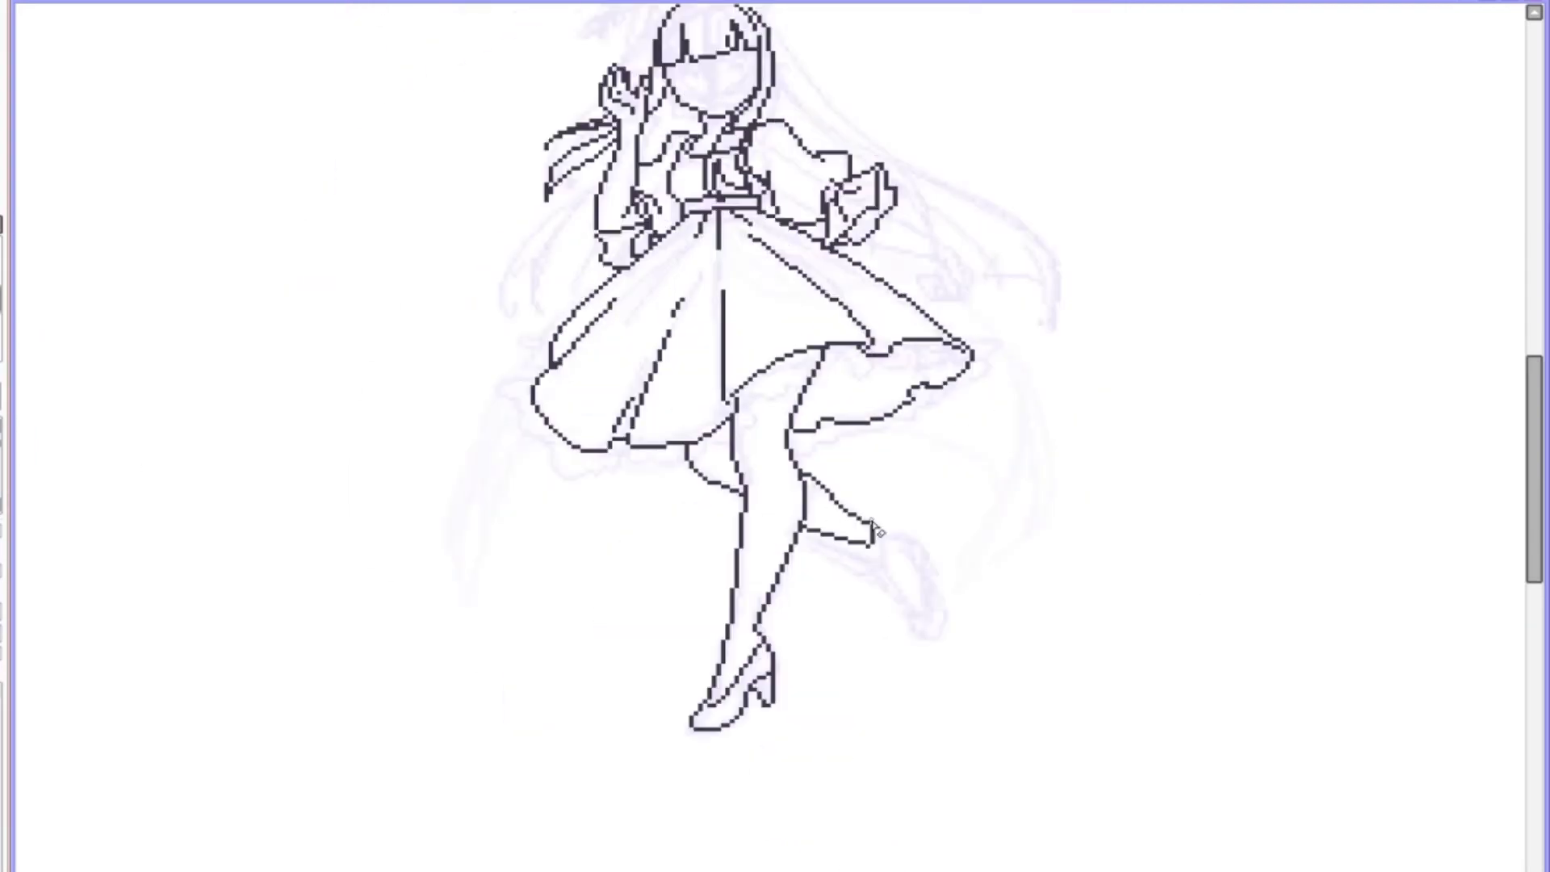
Step: Copy the standing foot's high-heeled shoe and fit the rotated copy onto the kicked-back foot
drag(694, 634, 774, 730)
key(ctrl+c)
key(ctrl+v)
mouse_move(730, 682)
mouse_down()
mouse_move(908, 545)
mouse_move(920, 629)
mouse_up()
key(Return)
scroll(894, 434, up, 1)
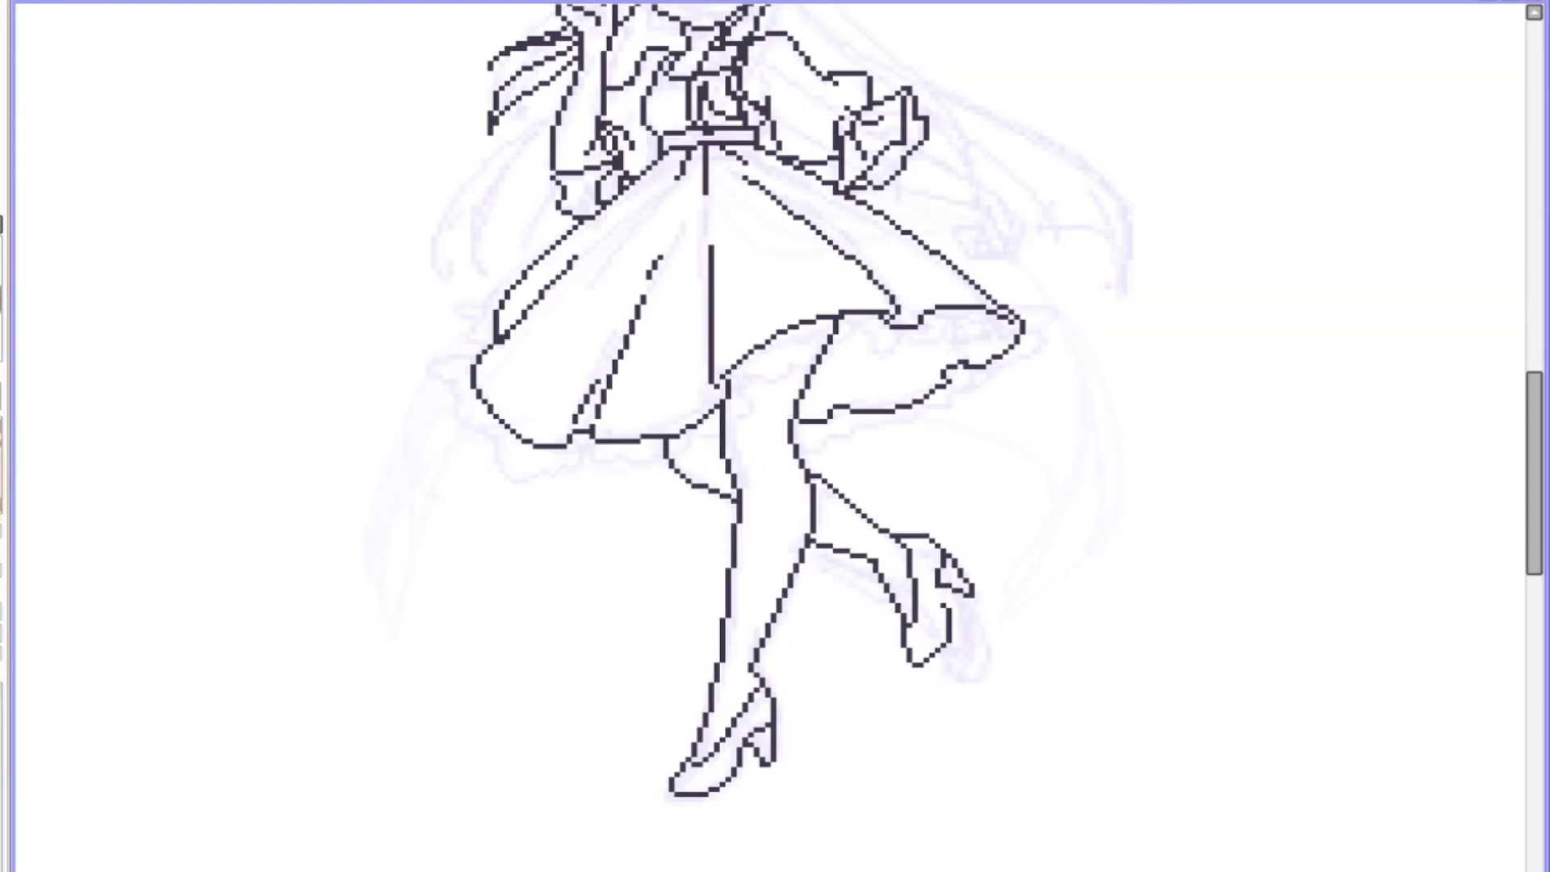
Step: Draw a witch hat on the head with a pointed brim and a bent tip ending in a star
scroll(920, 638, down, 5)
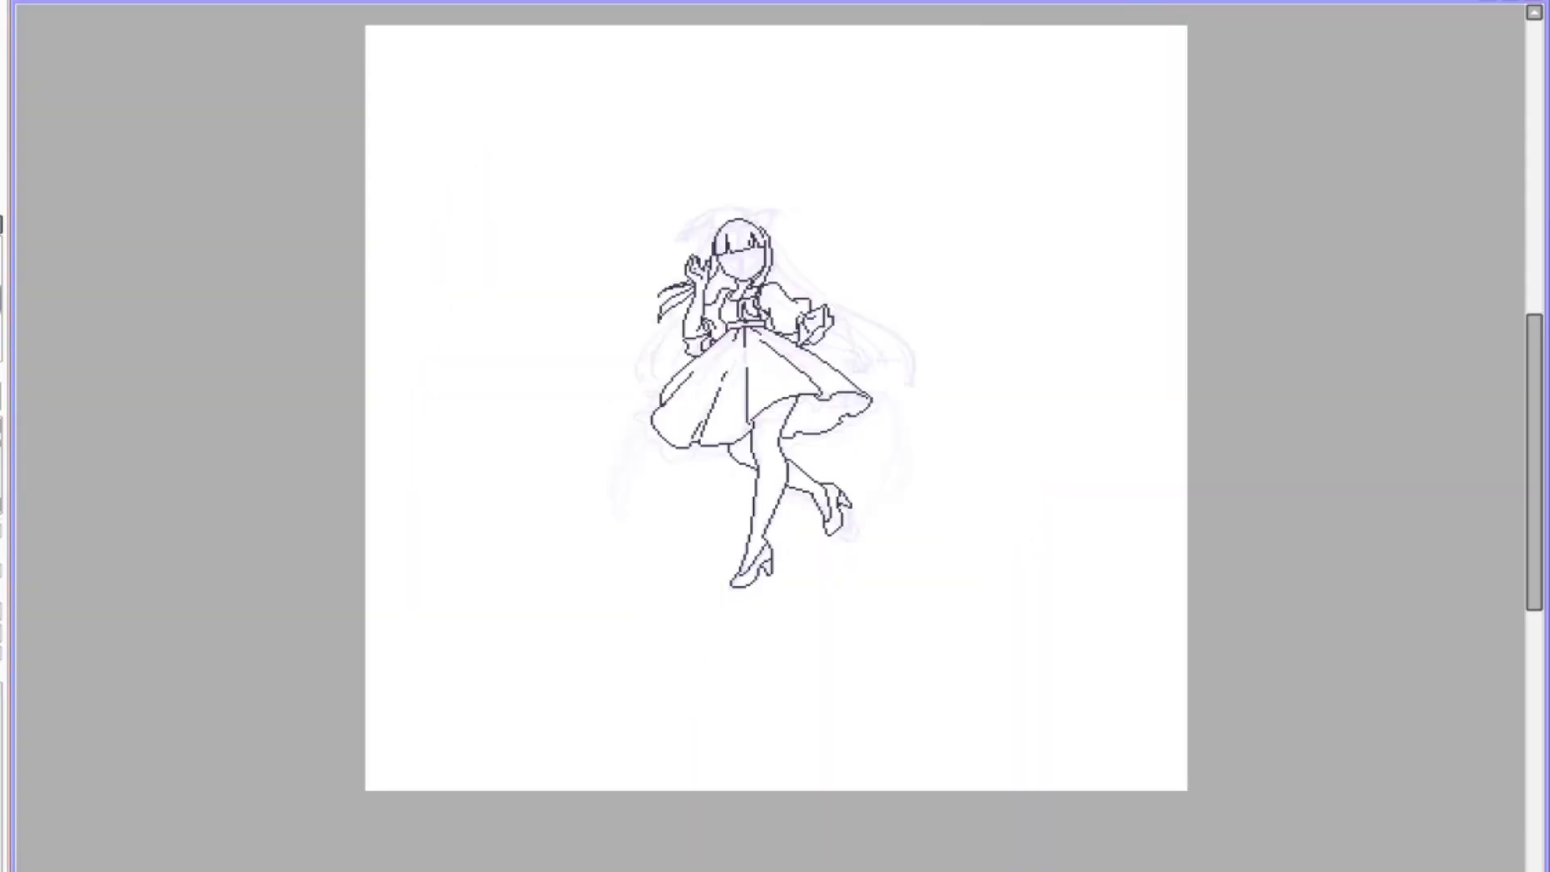
scroll(388, 616, up, 4)
key(h)
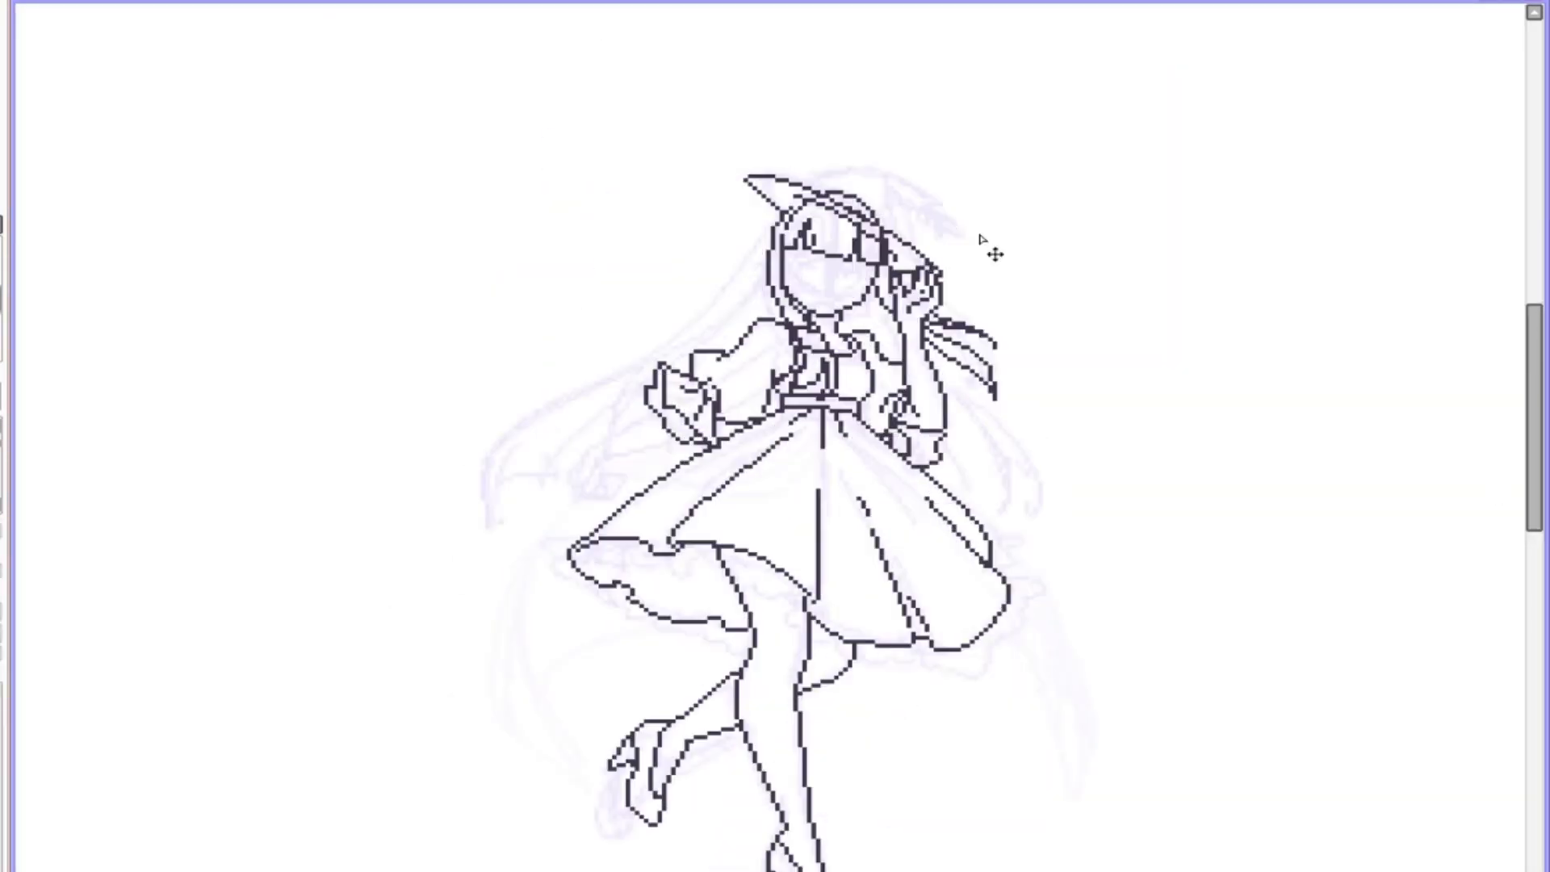
drag(847, 193, 775, 171)
key(h)
drag(727, 230, 614, 157)
key(h)
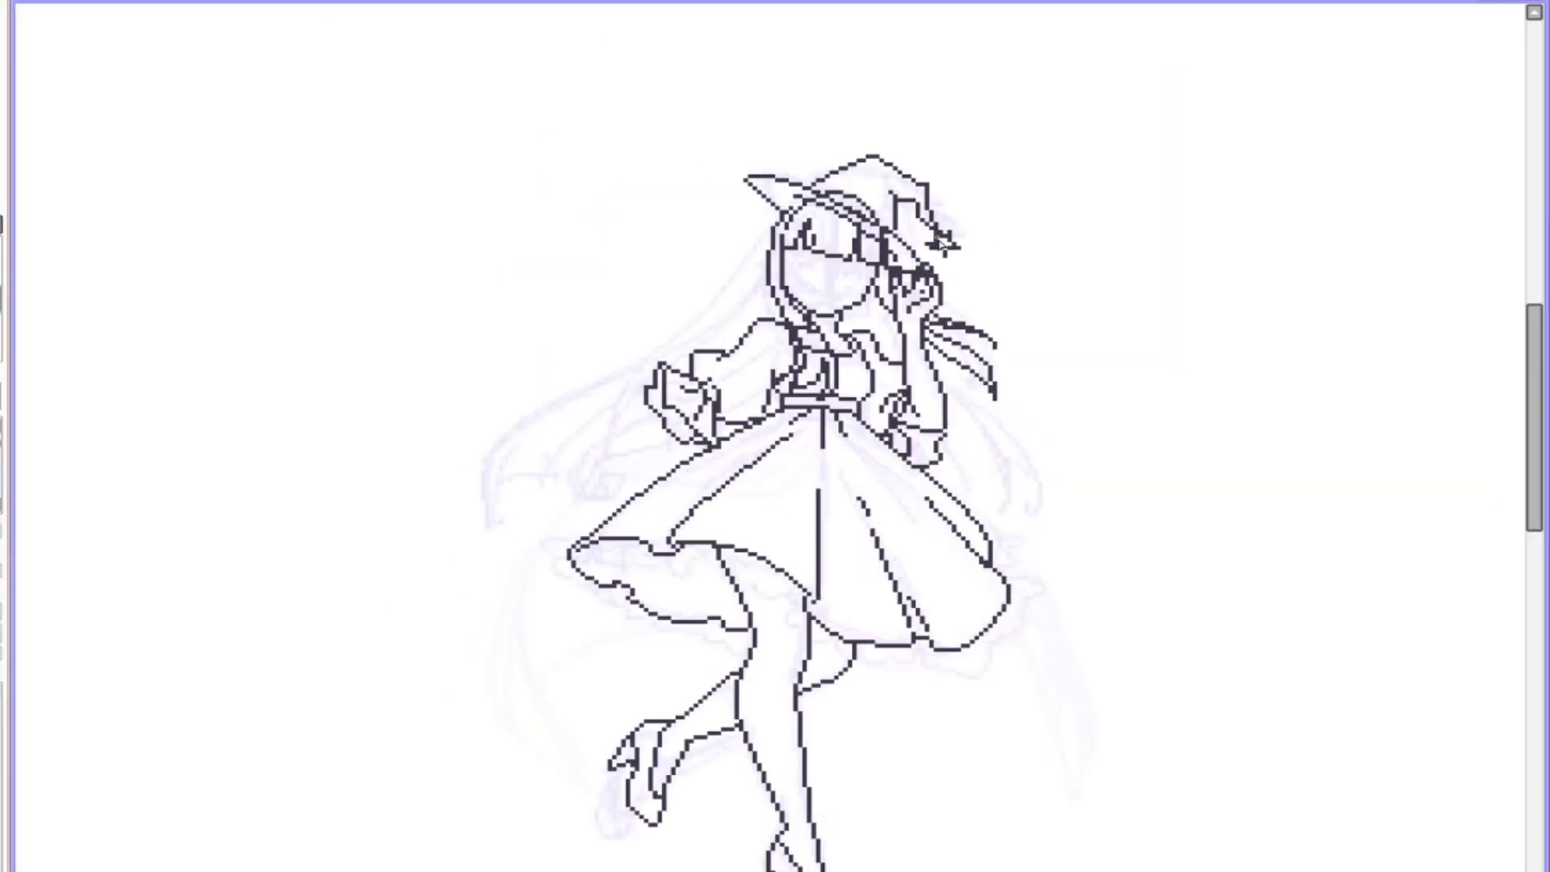
Step: Draw the long hair sweeping out on both sides of the body with split, curled ends
key(h)
key(h)
key(h)
drag(819, 311, 1049, 452)
drag(1041, 395, 1009, 472)
drag(1025, 428, 912, 484)
key(h)
drag(940, 379, 1013, 517)
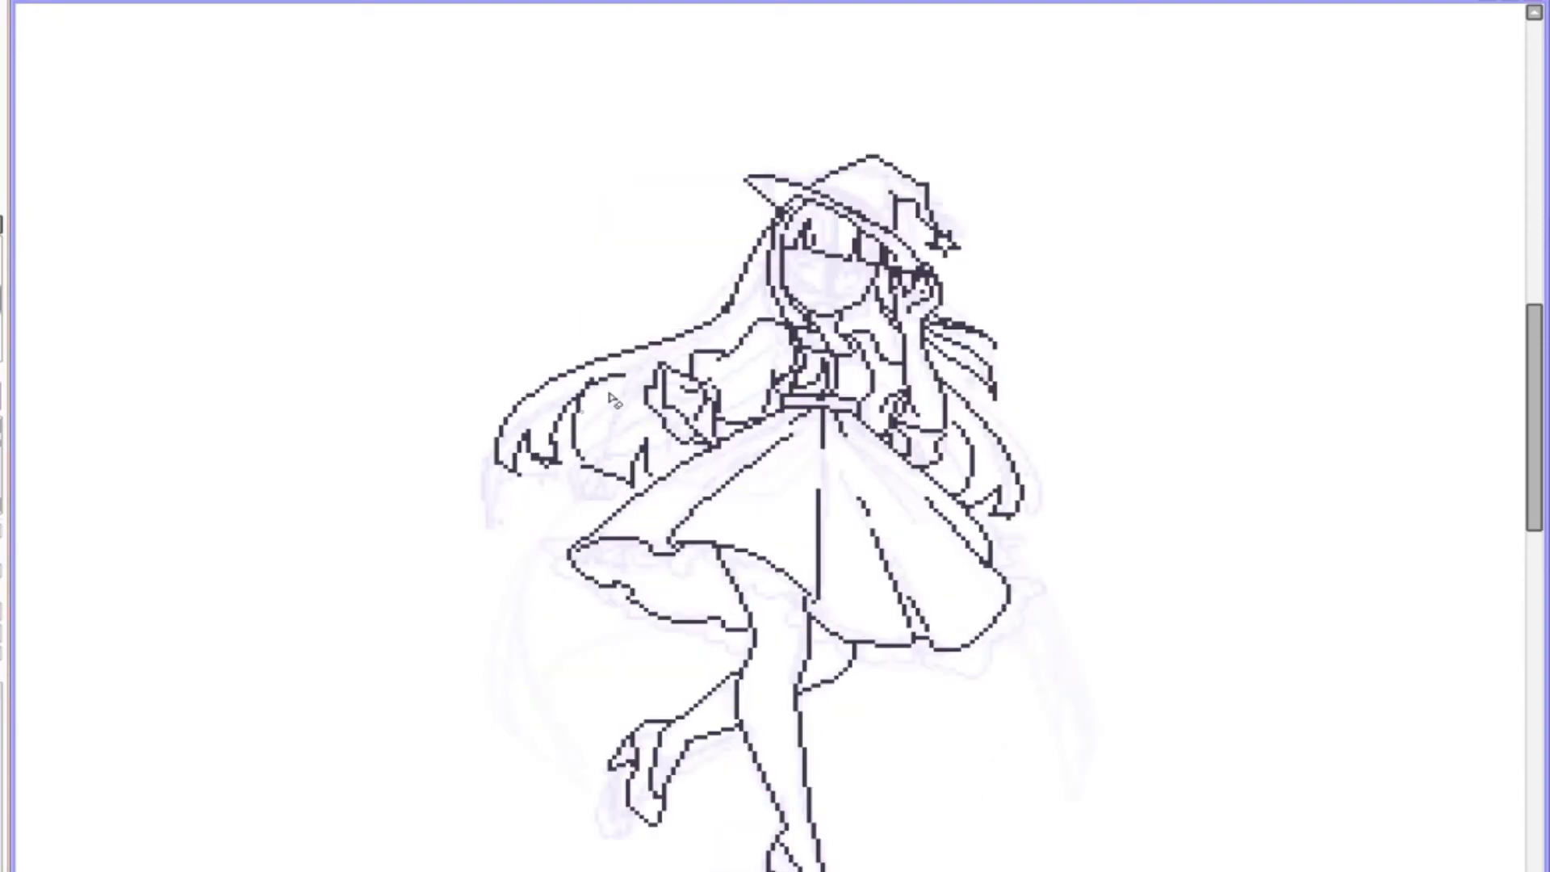
Step: Refine the split ends of the long hair beside the skirt on the raised-arm side
key(h)
key(h)
drag(941, 372, 1049, 516)
mouse_move(581, 436)
mouse_down()
mouse_move(525, 452)
mouse_move(528, 440)
mouse_up()
key(h)
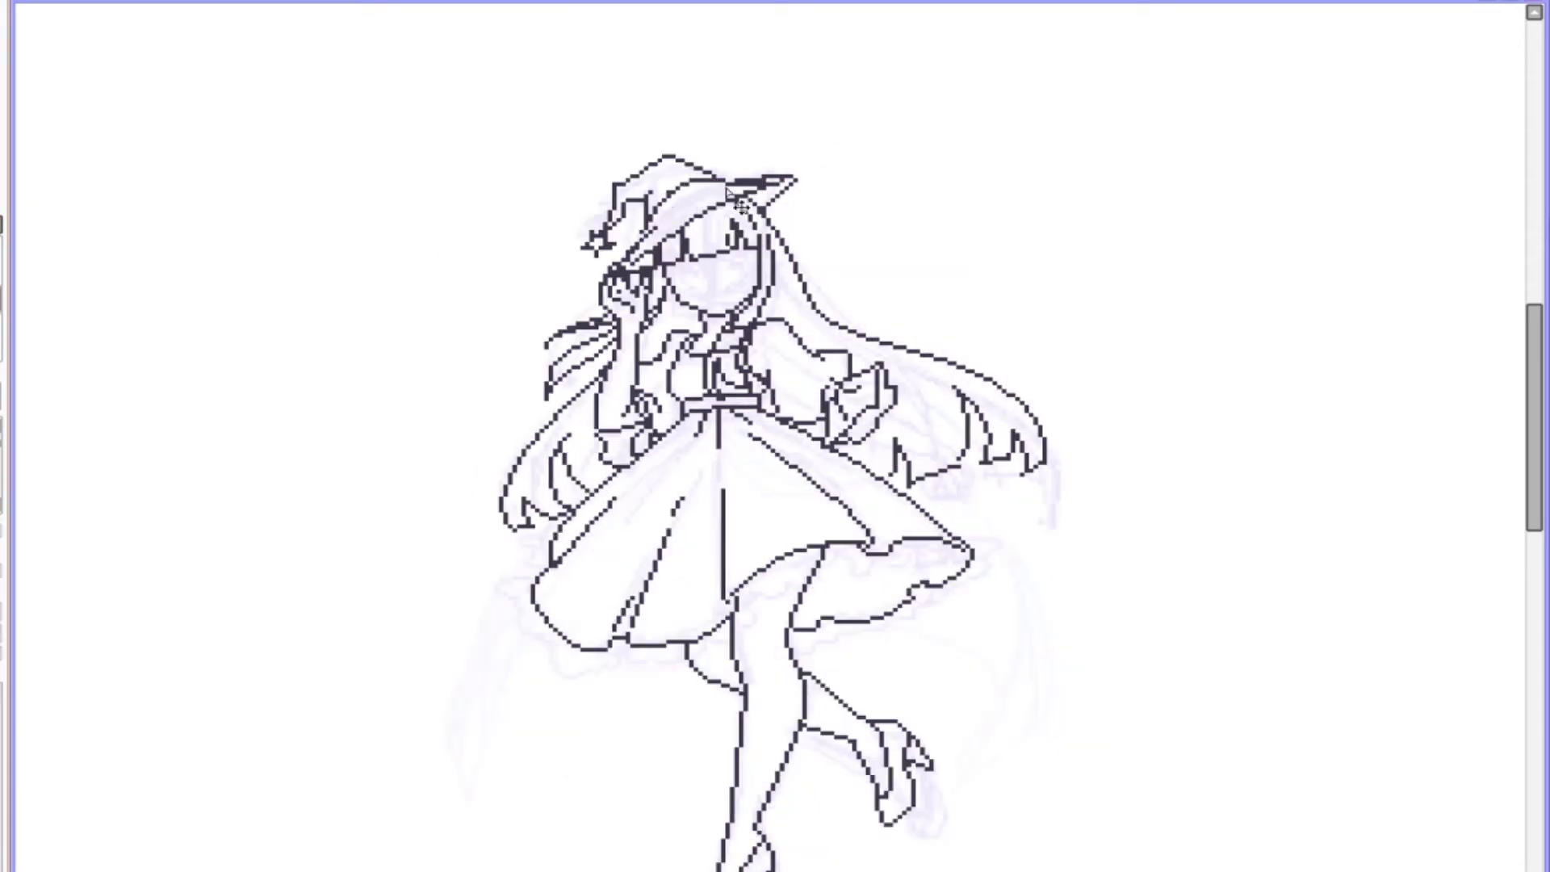
Step: Clean up the overlapping lines around the hat brim and redraw the side lock falling over the chest
key(h)
key(h)
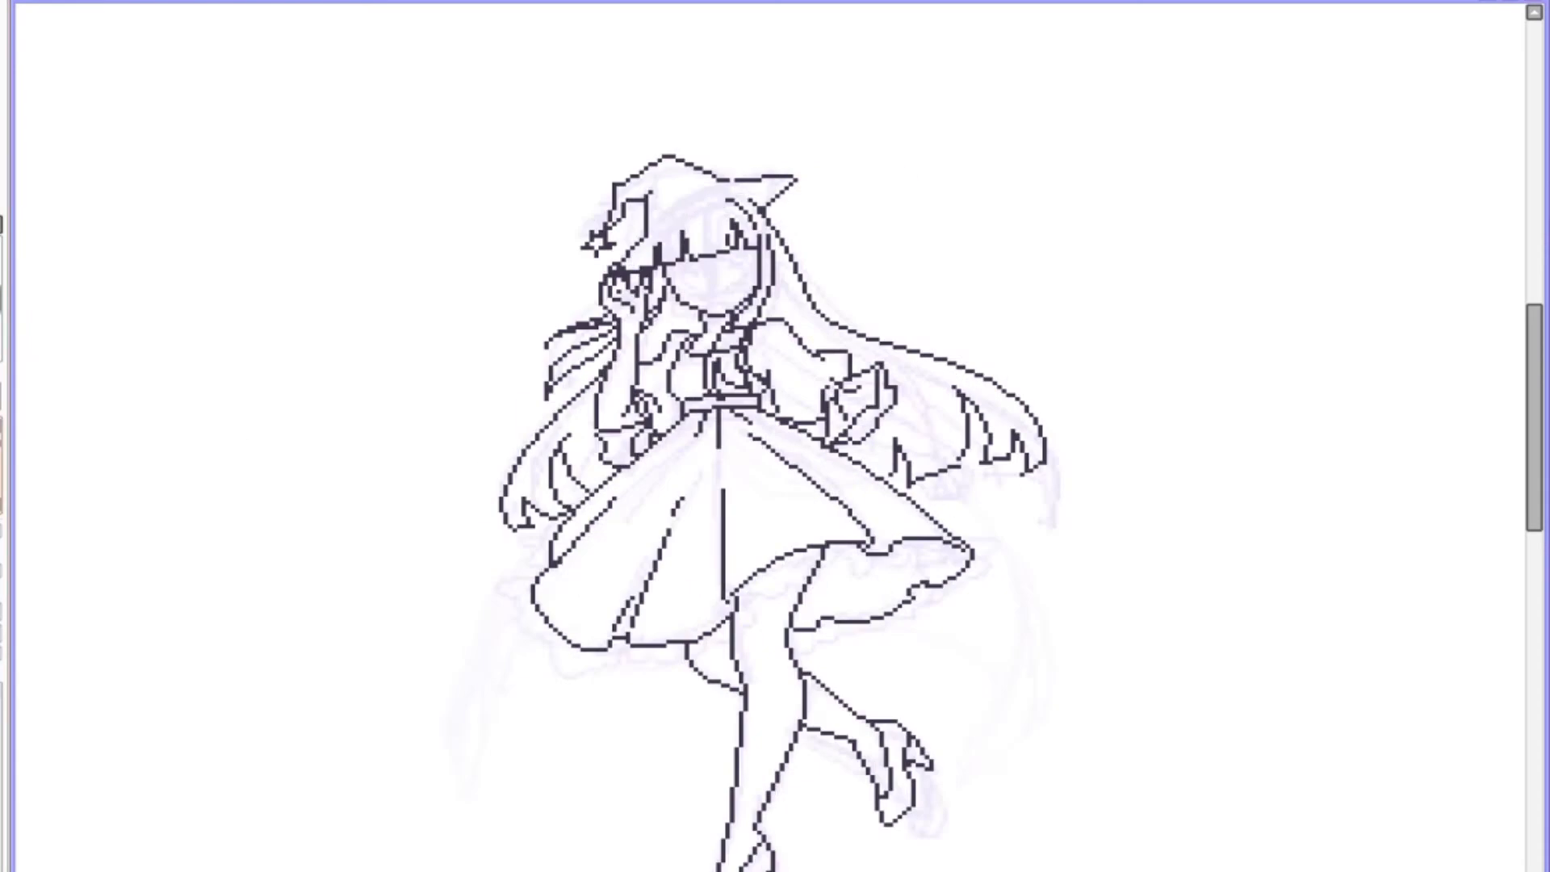
key(h)
key(ctrl+z)
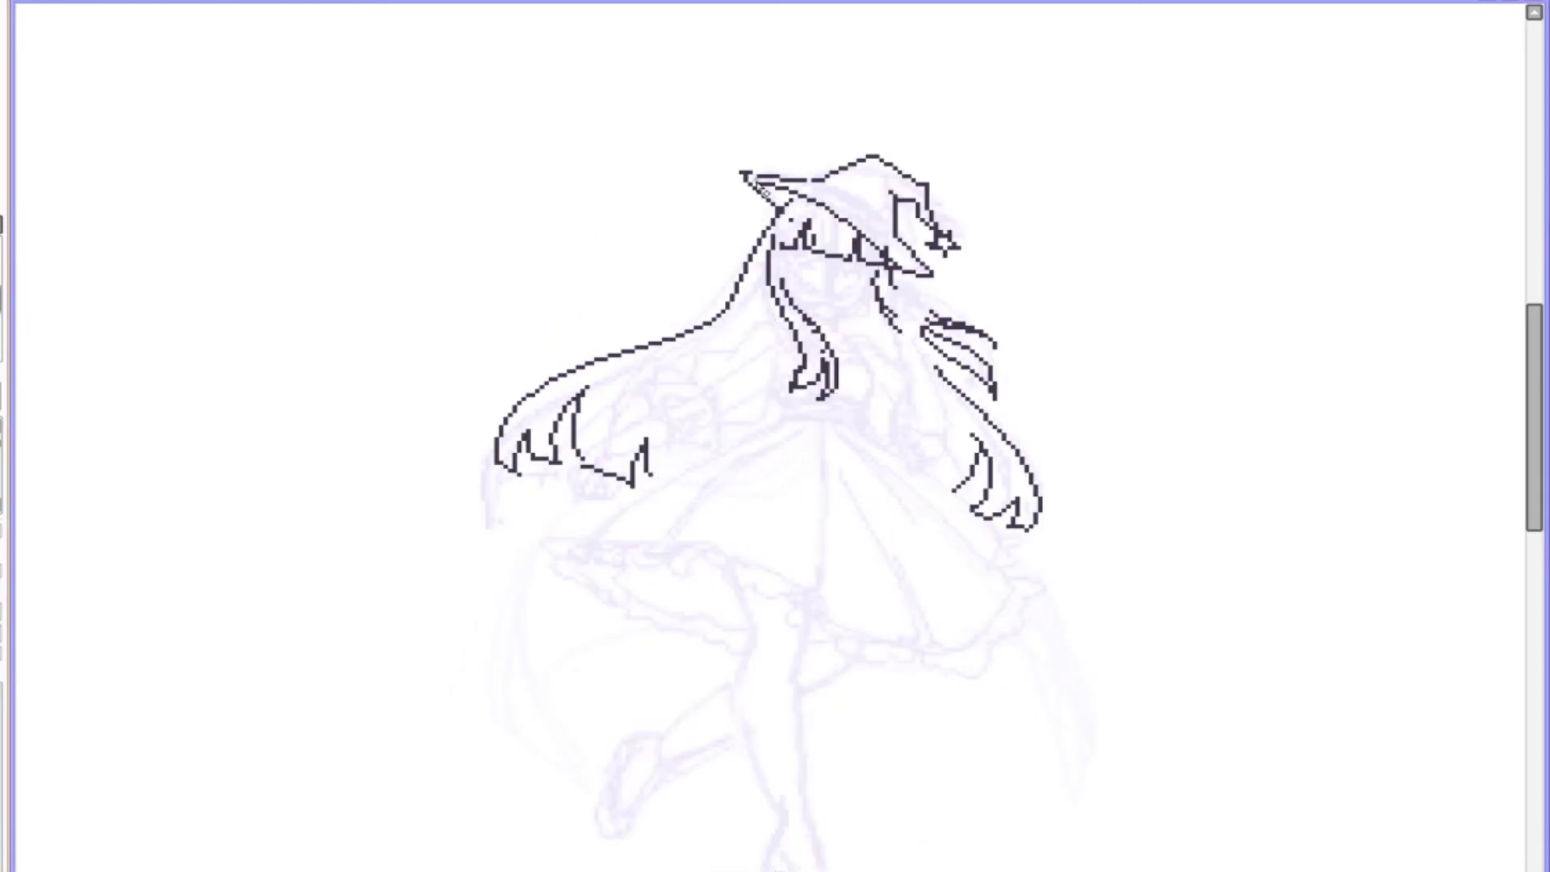
key(h)
key(ctrl+y)
key(ctrl+z)
key(ctrl+y)
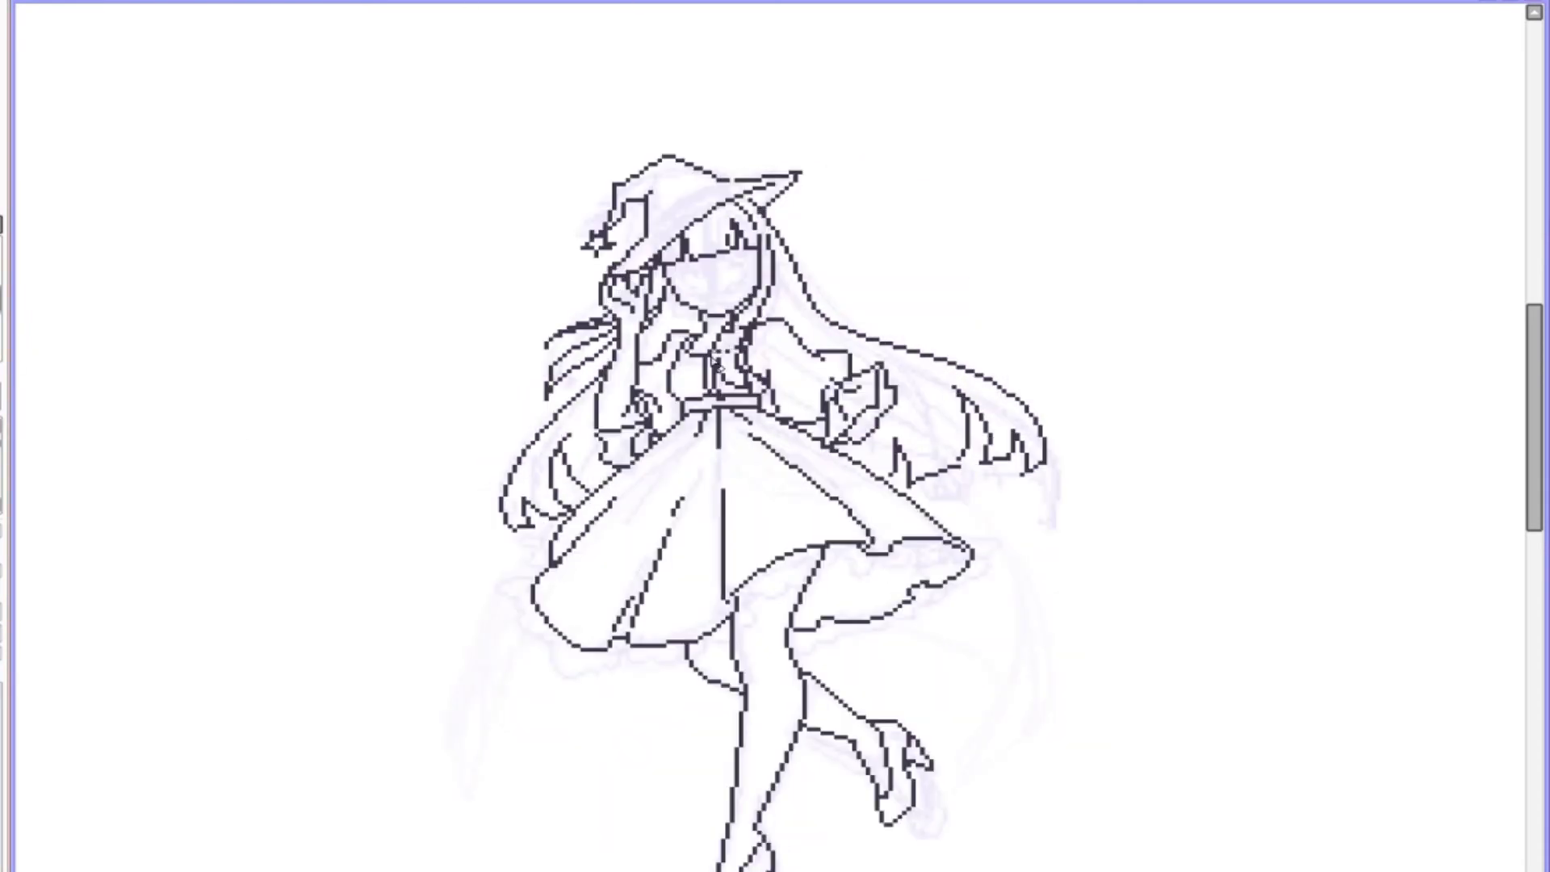
key(h)
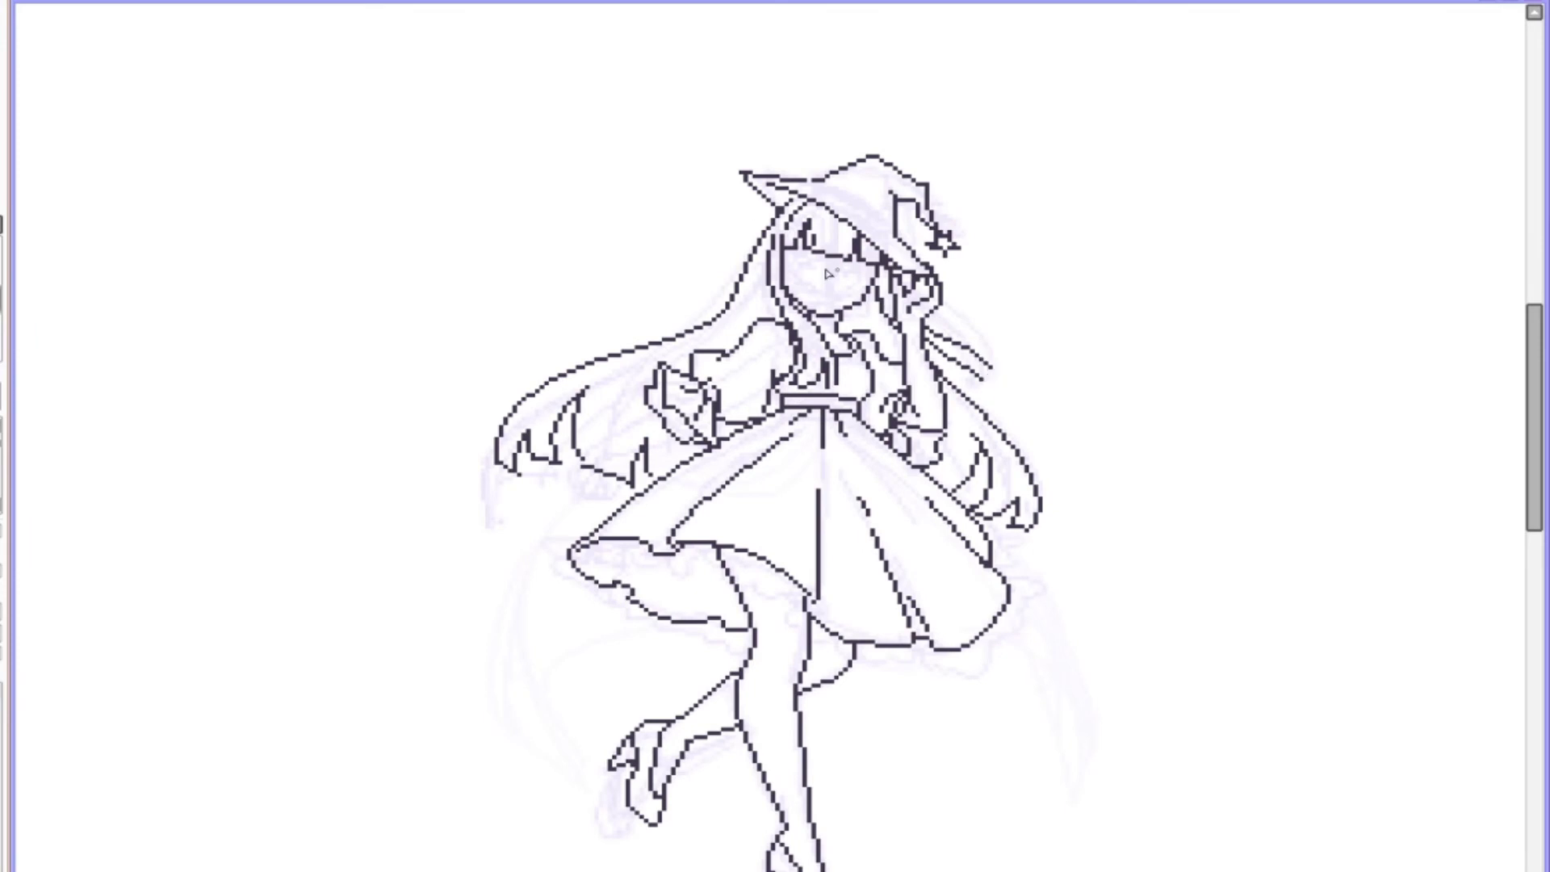
Step: Replace the wind-blown strands behind the raised arm with a curved lock that has split ends
key(h)
key(h)
key(h)
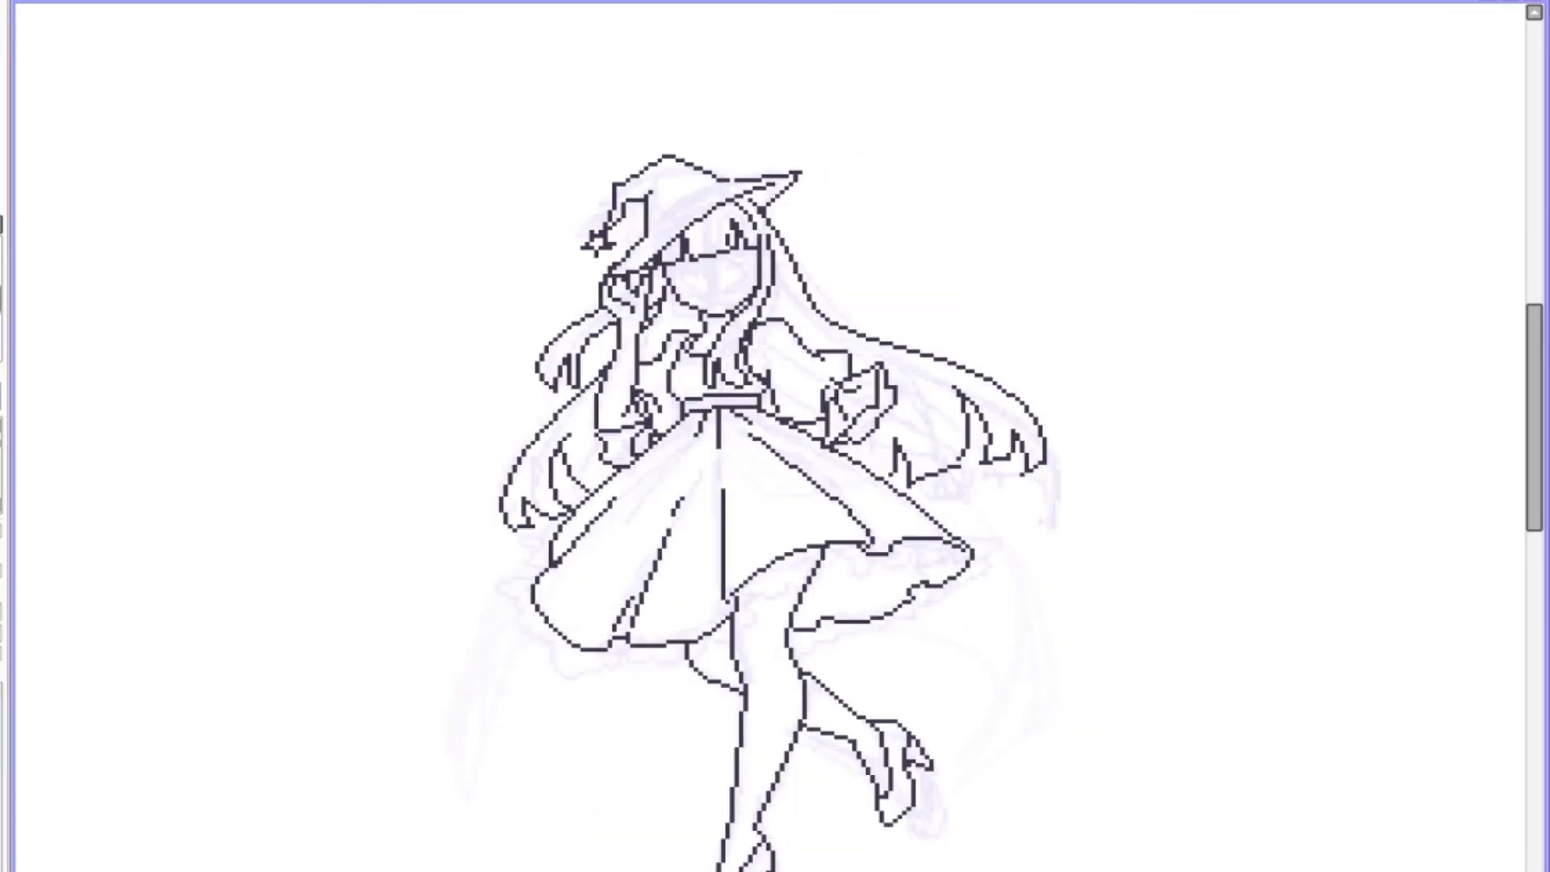
mouse_move(605, 335)
mouse_down()
mouse_move(557, 408)
mouse_move(602, 404)
mouse_up()
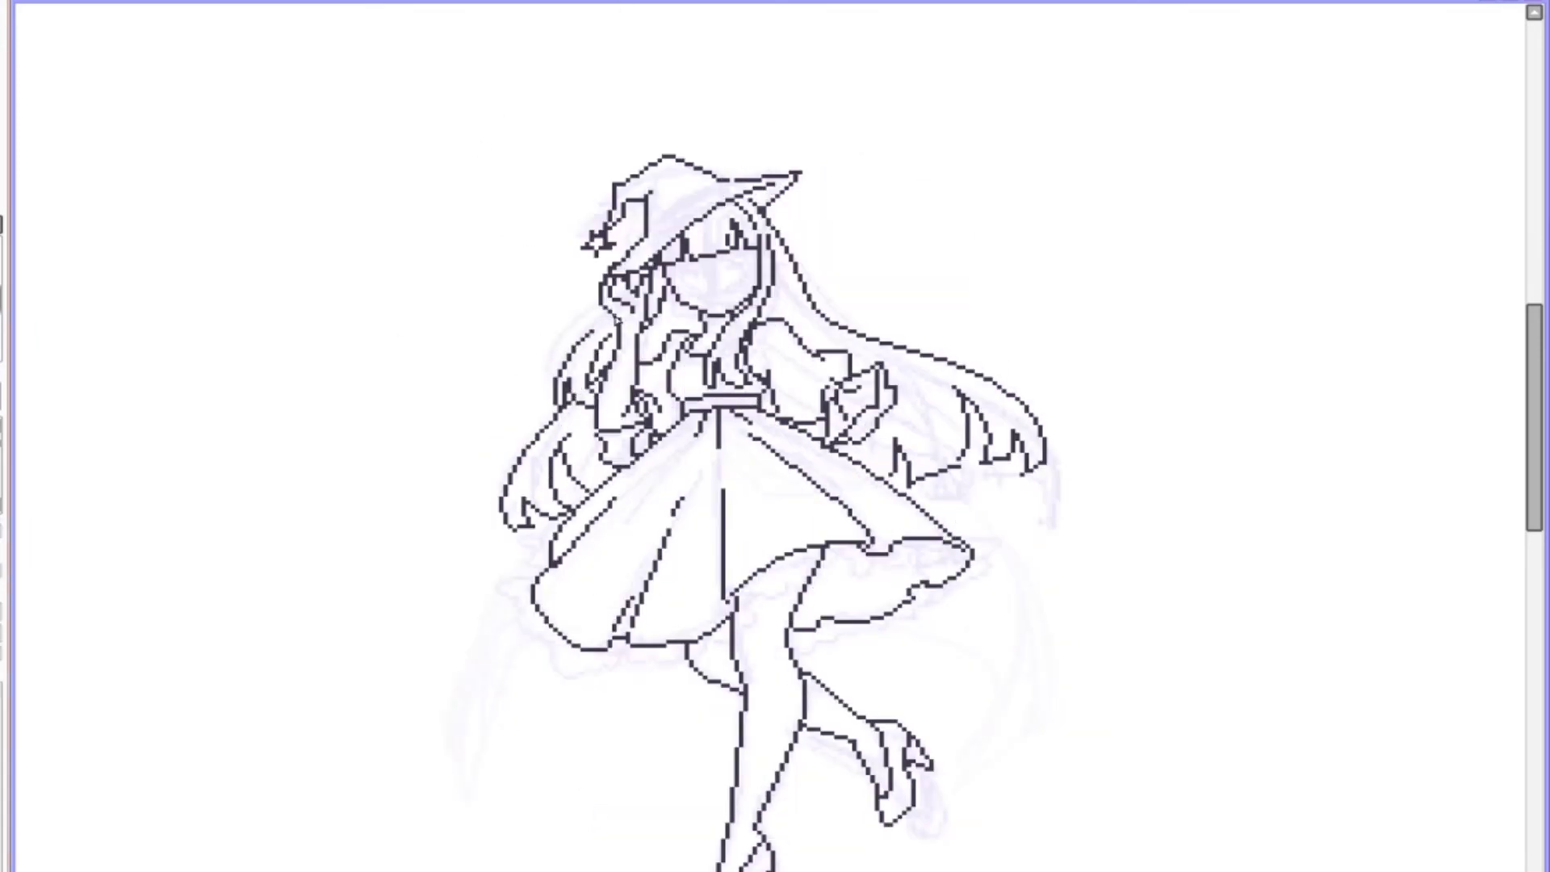
key(h)
key(h)
key(h)
drag(595, 315, 640, 378)
Step: Draw the outstretched forearm and hand coming out of the frilled sleeve, and hide the rough sketch
key(h)
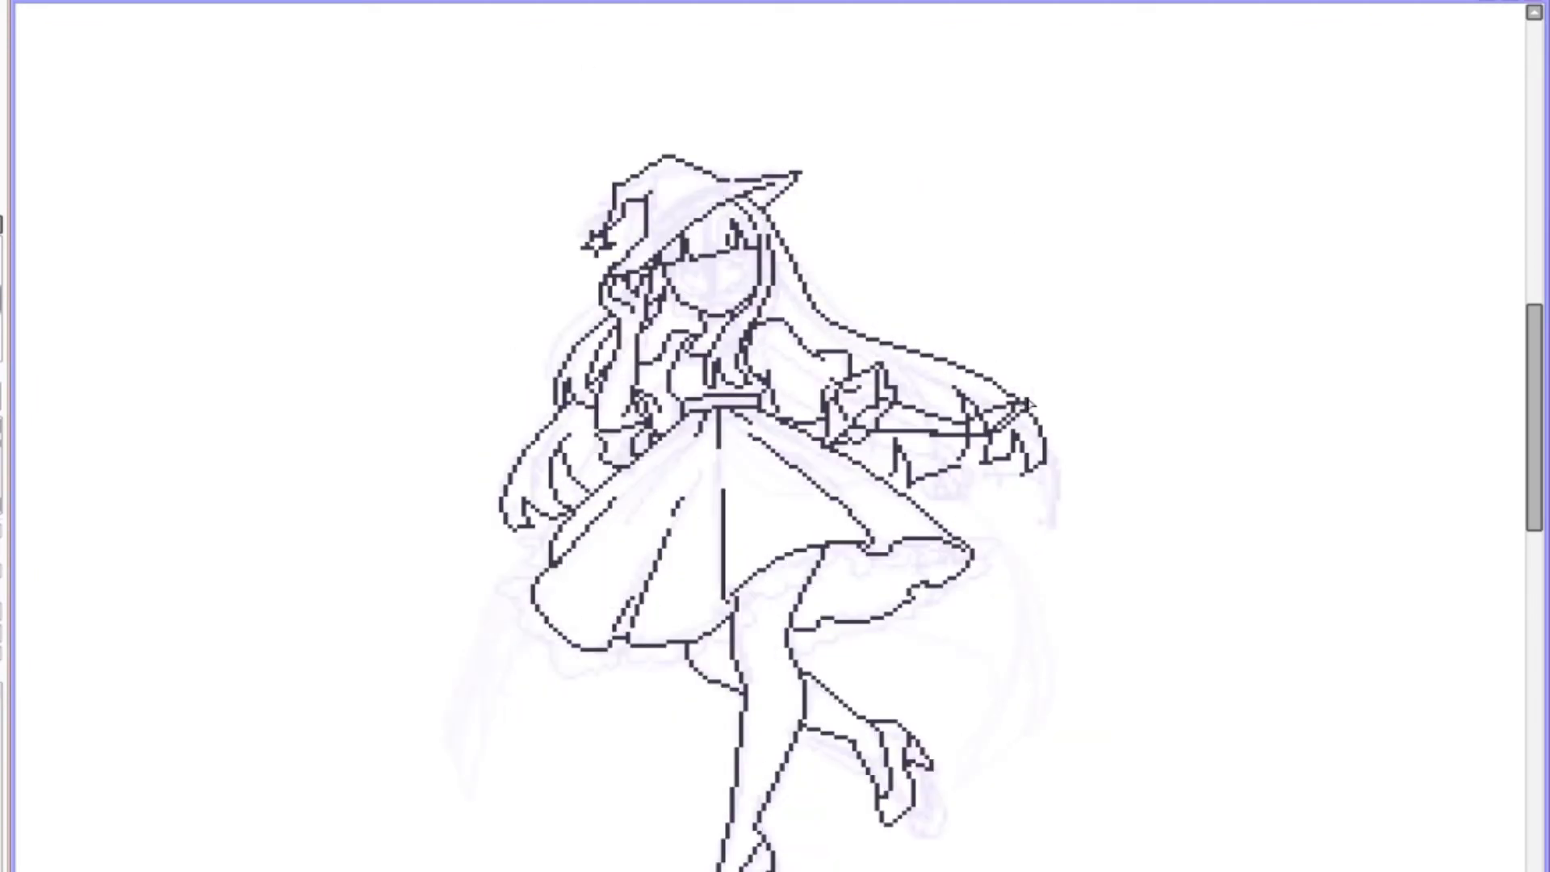
key(h)
key(h)
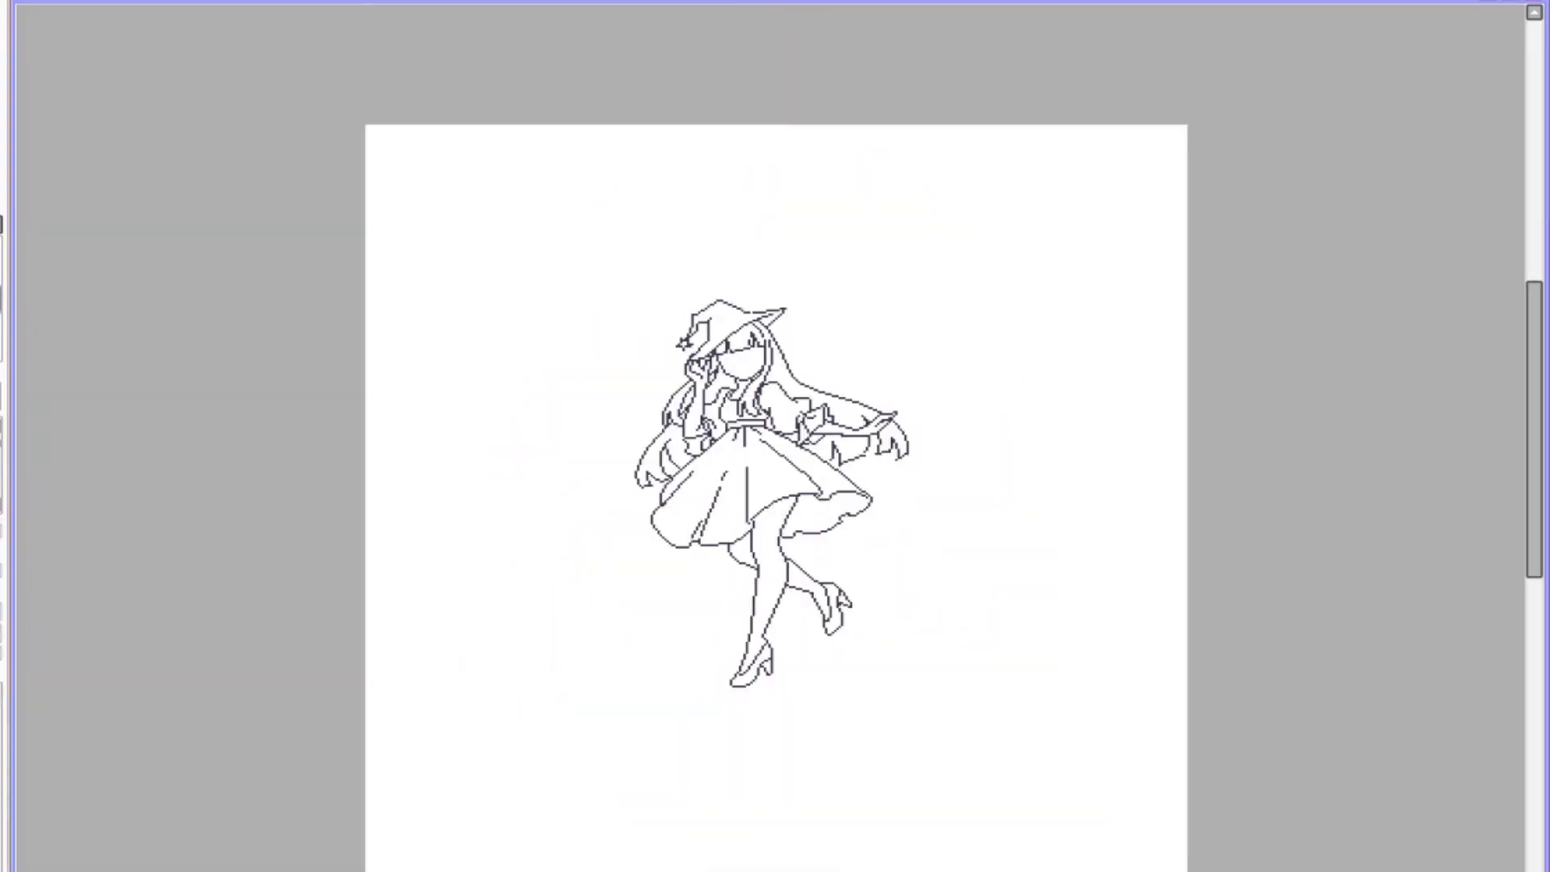
key(ctrl+z)
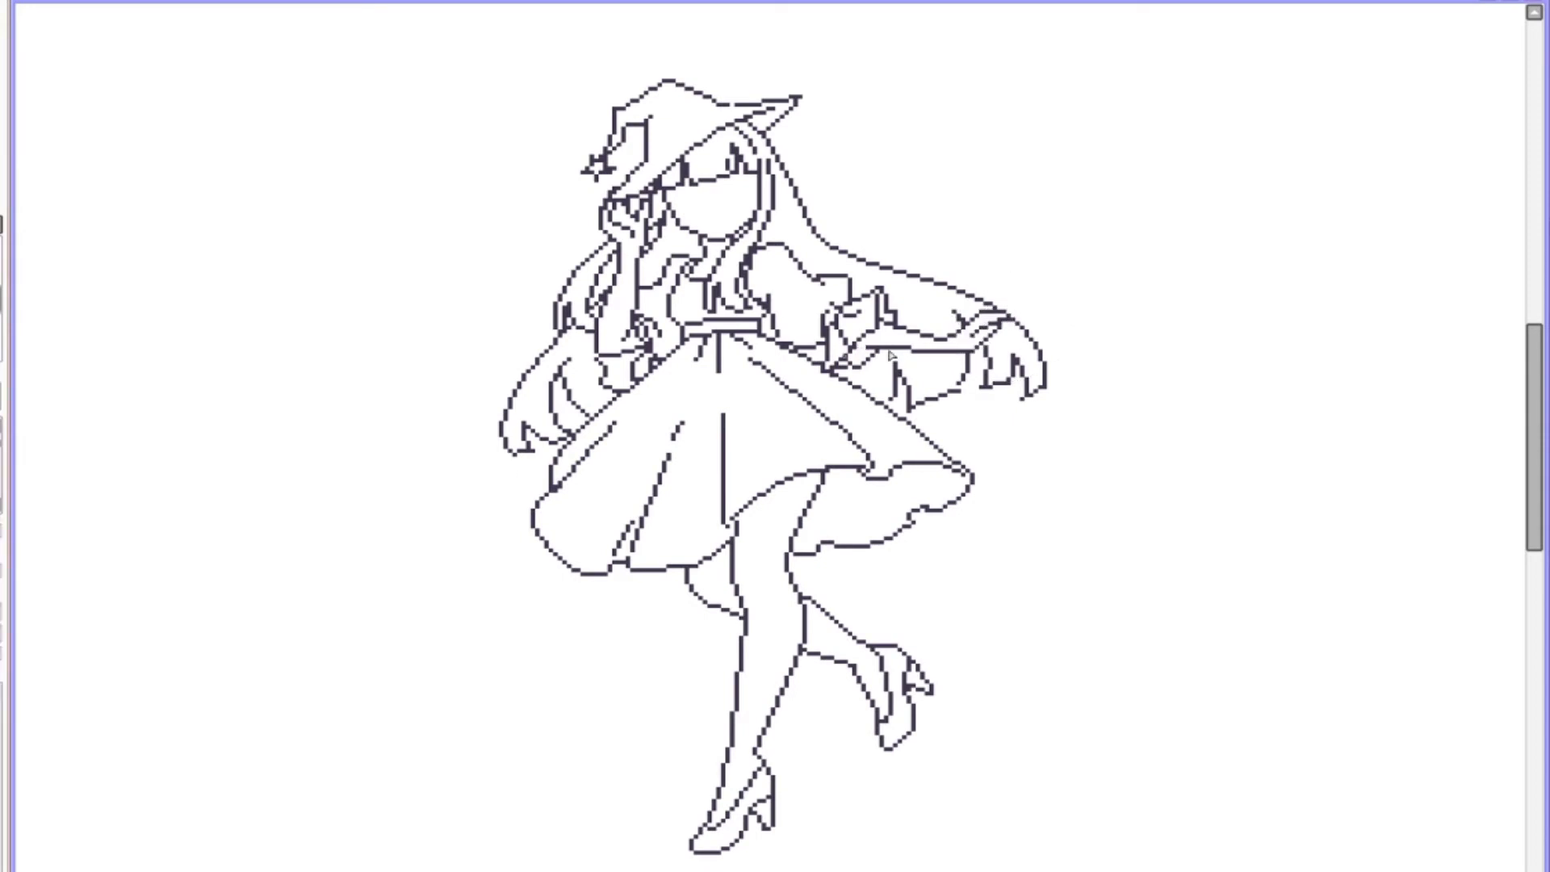
key(h)
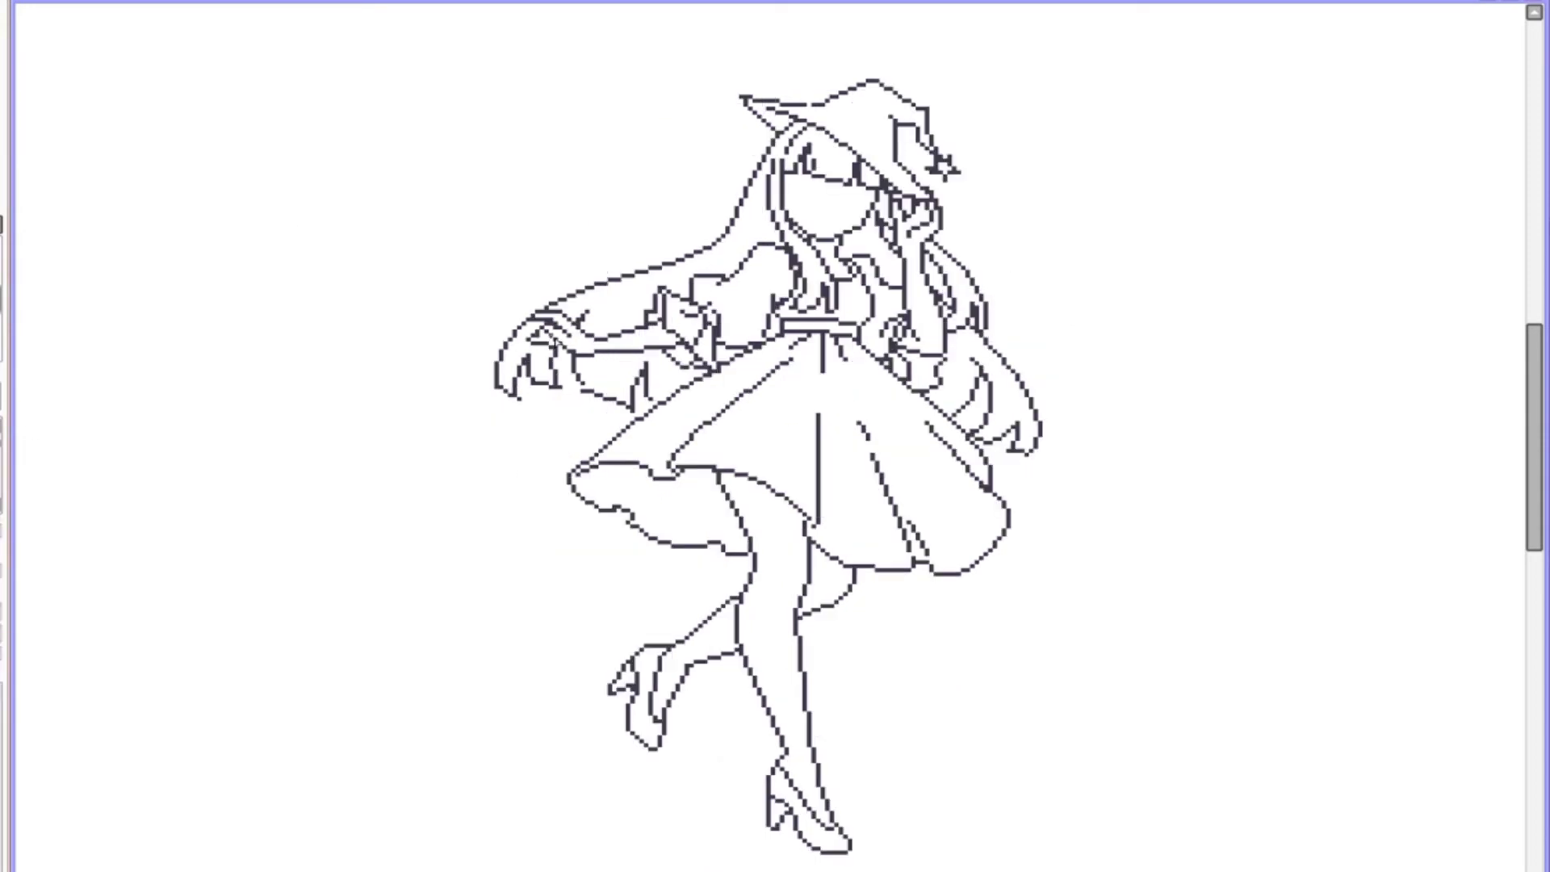
key(h)
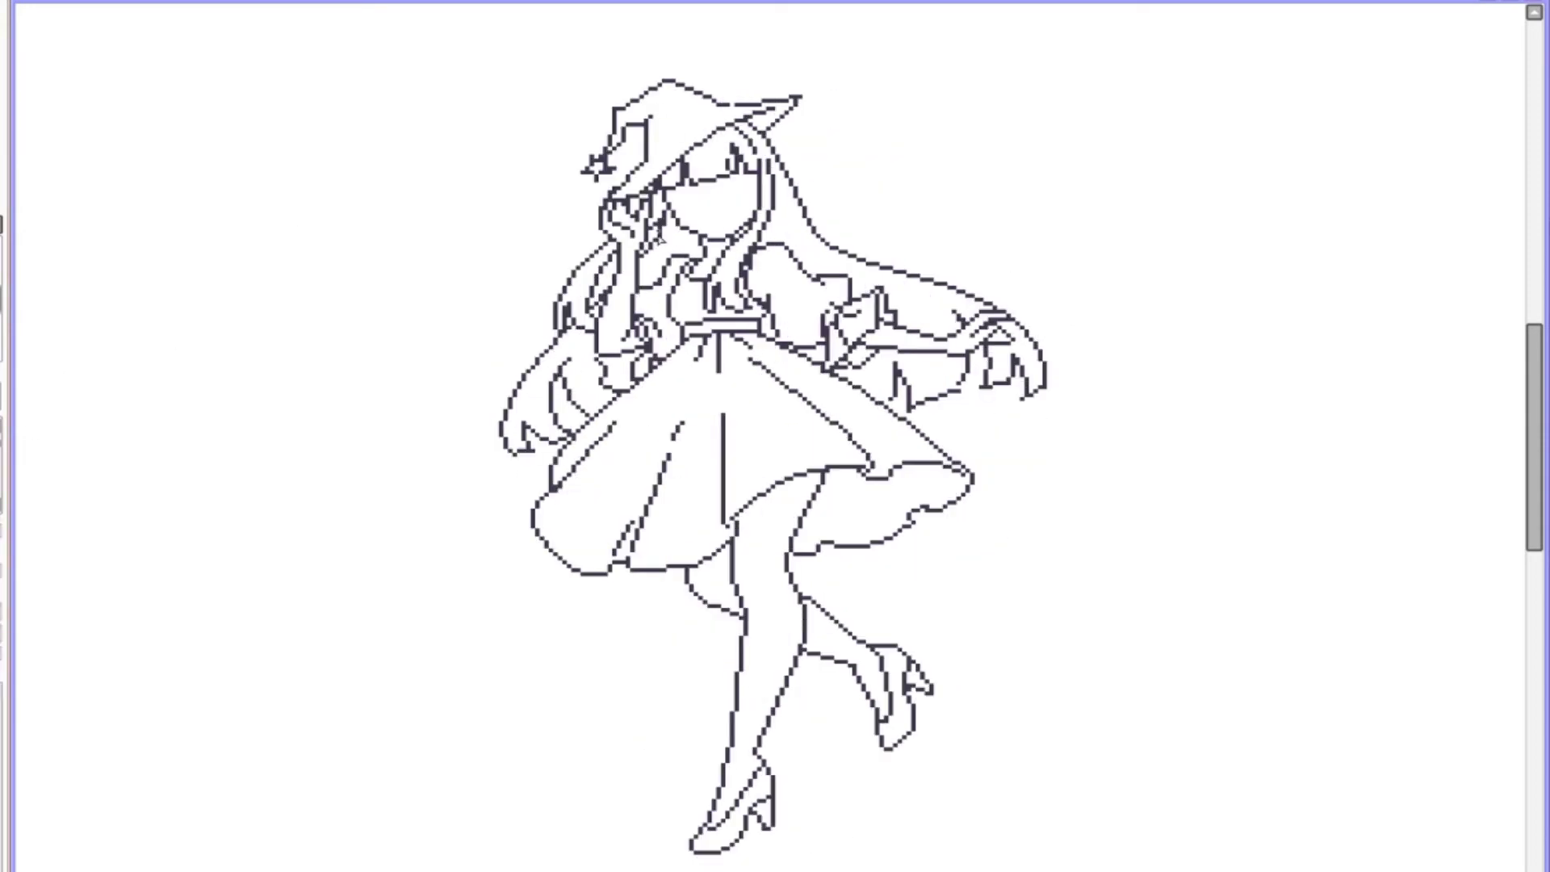
key(h)
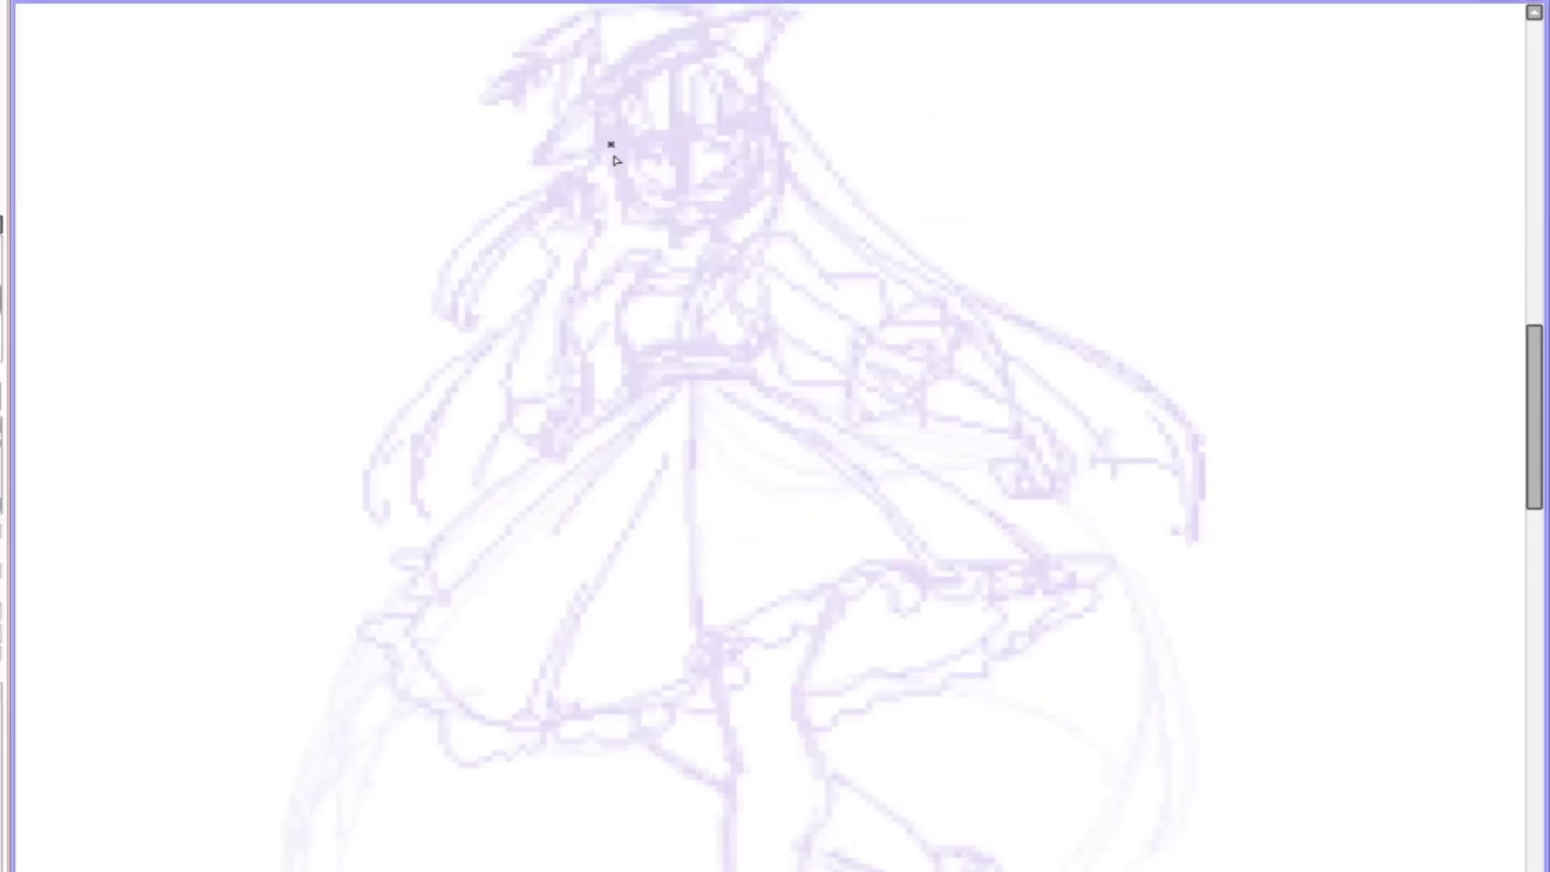
Step: Outline the head over the rough sketch and add crossing facial guidelines
drag(607, 133, 754, 103)
drag(664, 41, 690, 206)
drag(611, 155, 763, 142)
Step: Draw the neck, neckline, bodice and waistband below the head
drag(666, 217, 677, 258)
mouse_move(704, 219)
mouse_down()
mouse_move(707, 250)
mouse_move(646, 289)
mouse_up()
drag(672, 231, 603, 293)
mouse_move(638, 282)
mouse_down()
mouse_move(639, 368)
mouse_move(759, 363)
mouse_up()
drag(736, 242, 758, 323)
Step: Draw the outstretched arm's puffed sleeve with its flared cuff, and the raised arm's cuff at the elbow
drag(735, 242, 847, 287)
drag(763, 311, 860, 379)
mouse_move(856, 327)
mouse_down()
mouse_move(944, 327)
mouse_move(860, 420)
mouse_up()
drag(585, 355, 508, 399)
Step: Outline the flared skirt from the waist down to a wavy hem
drag(860, 421, 1041, 553)
mouse_move(1041, 553)
mouse_down()
mouse_move(903, 710)
mouse_move(999, 642)
mouse_move(805, 695)
mouse_up()
key(ctrl+z)
drag(555, 464, 442, 565)
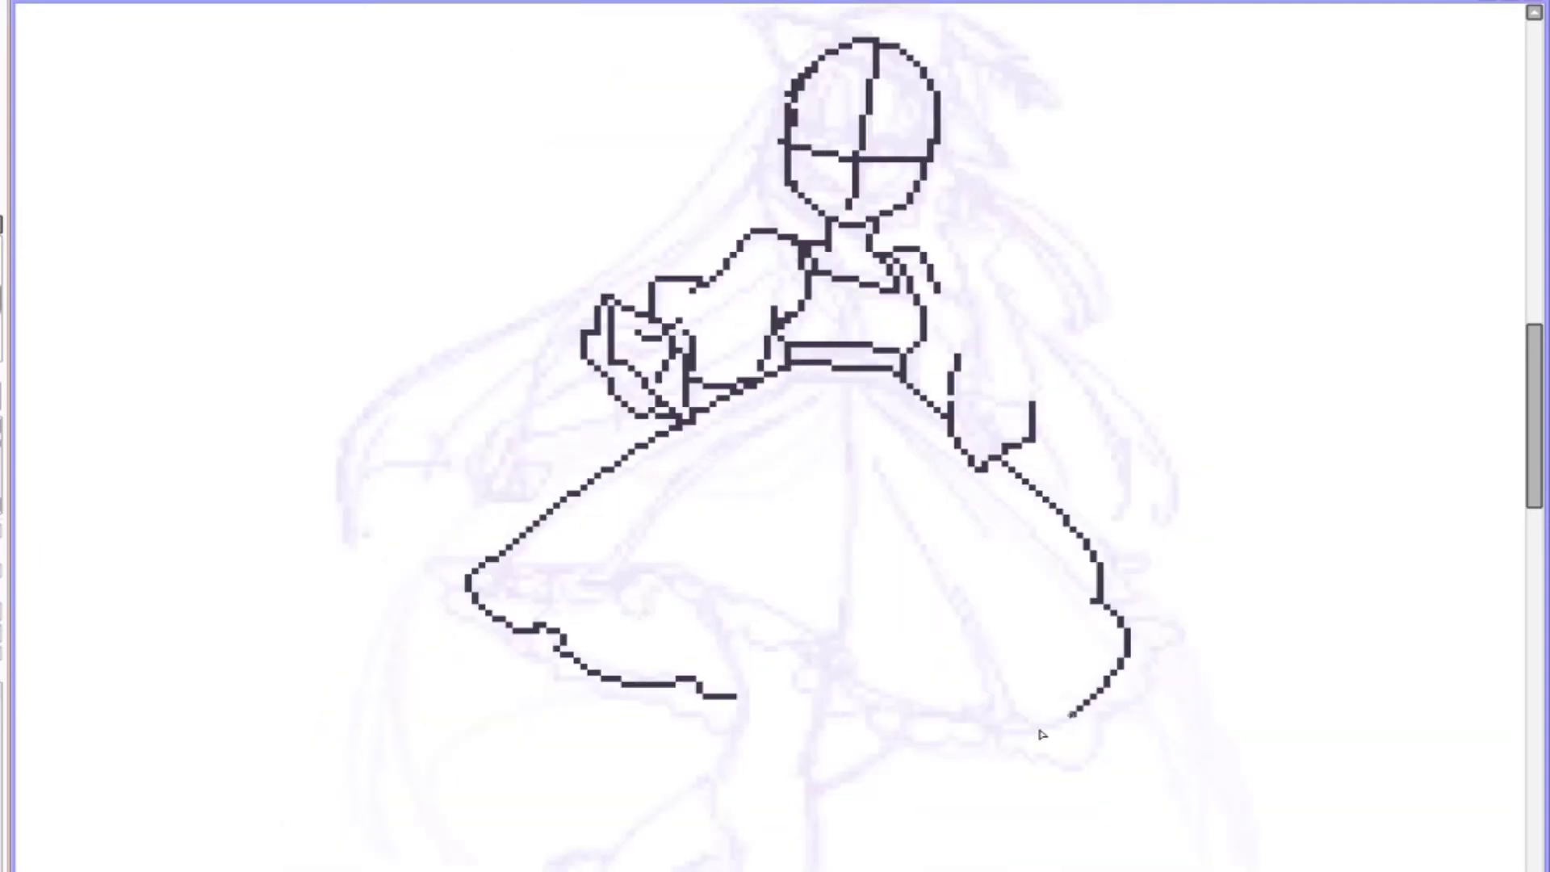
drag(442, 565, 988, 557)
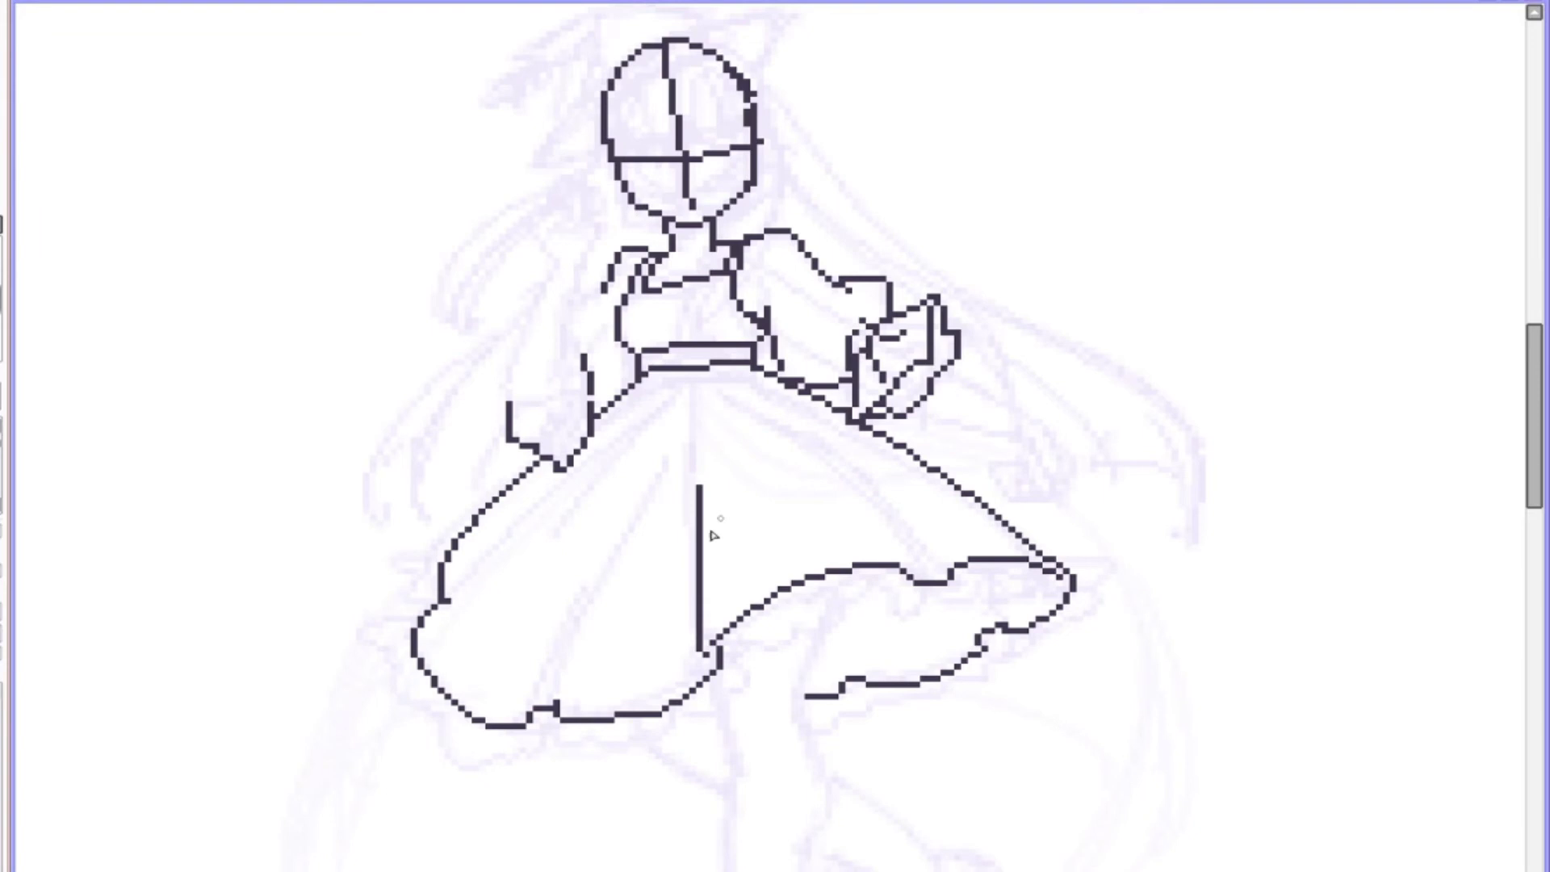
Step: Add fold lines running from the waistband to the hem of the skirt
drag(638, 496, 559, 710)
drag(736, 401, 924, 565)
key(h)
key(h)
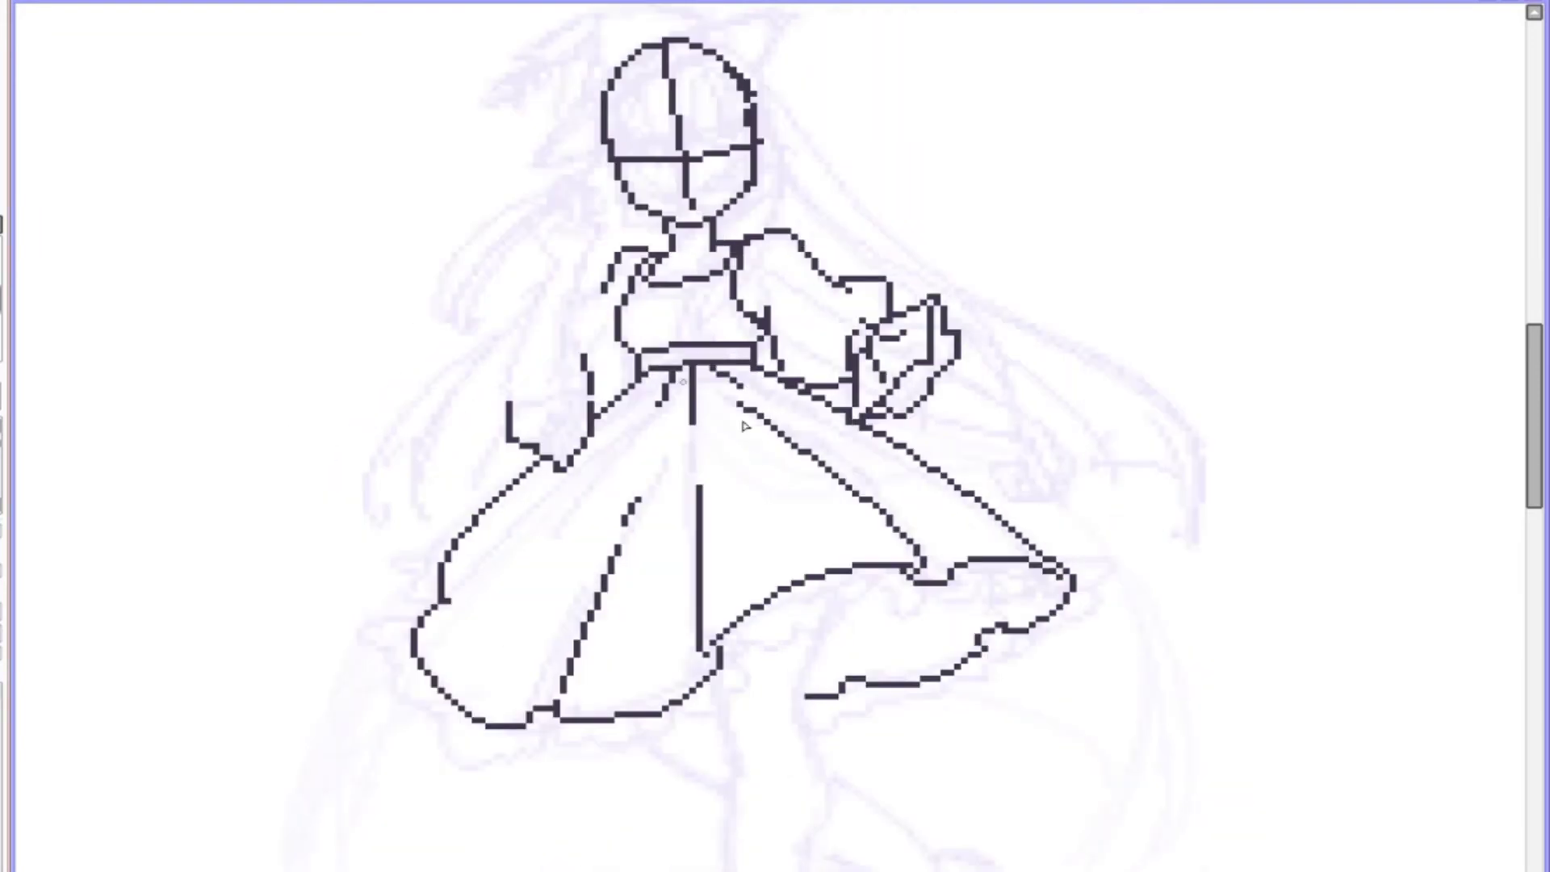
Step: Draw the raised arm from the frilled elbow cuff up to a hand beside the head
key(h)
drag(969, 339, 912, 379)
key(h)
mouse_move(508, 436)
mouse_down()
mouse_move(606, 234)
mouse_move(539, 242)
mouse_up()
key(h)
key(h)
key(h)
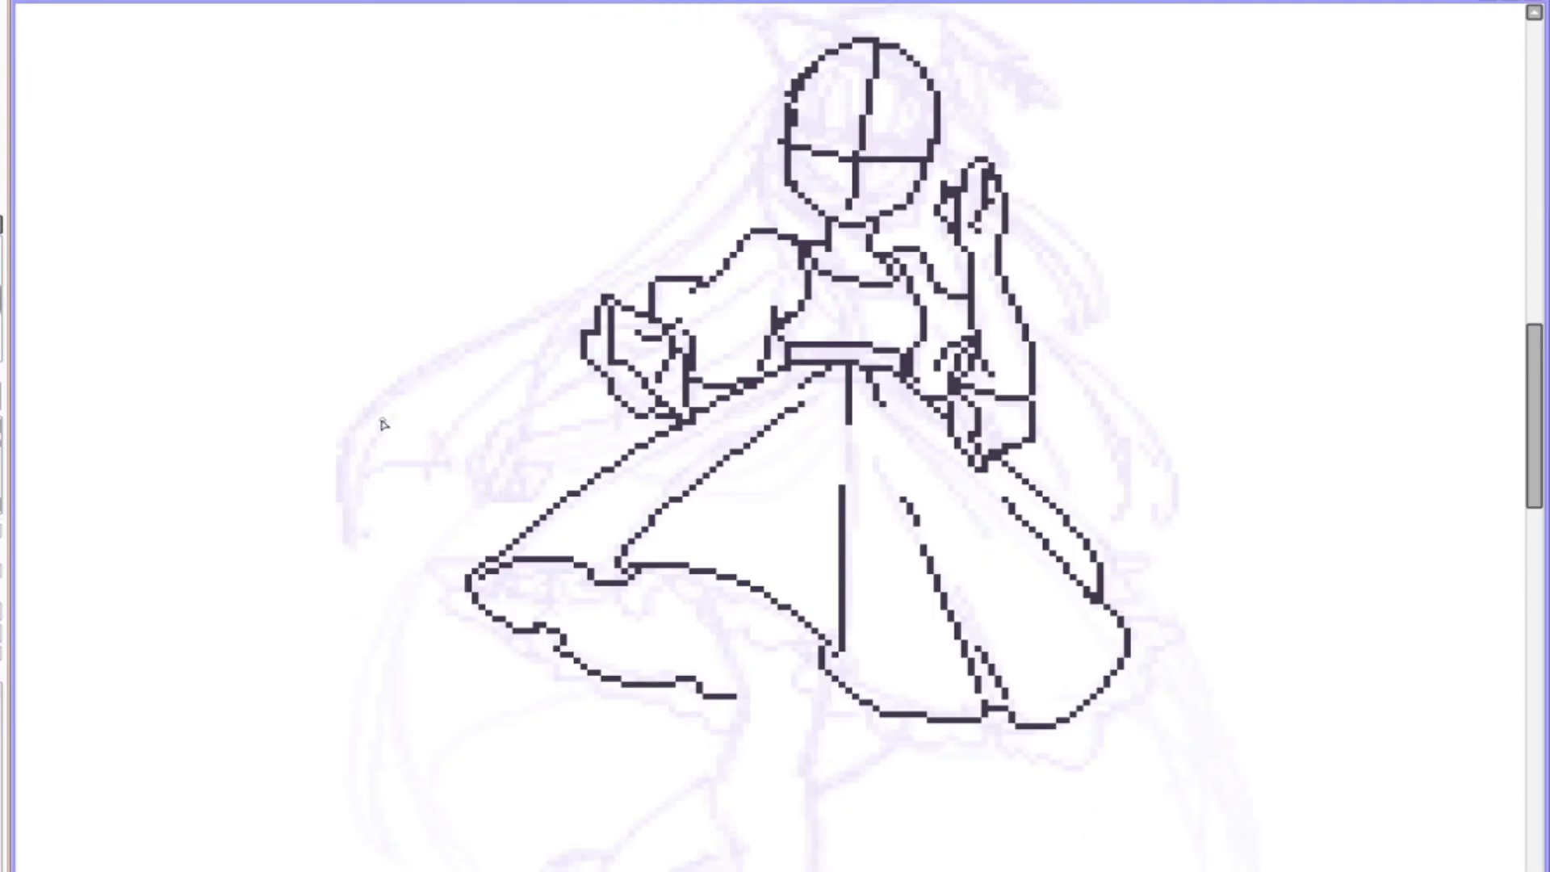
Step: Redraw the raised hand with open, separated fingers
drag(973, 242, 1025, 173)
key(h)
key(h)
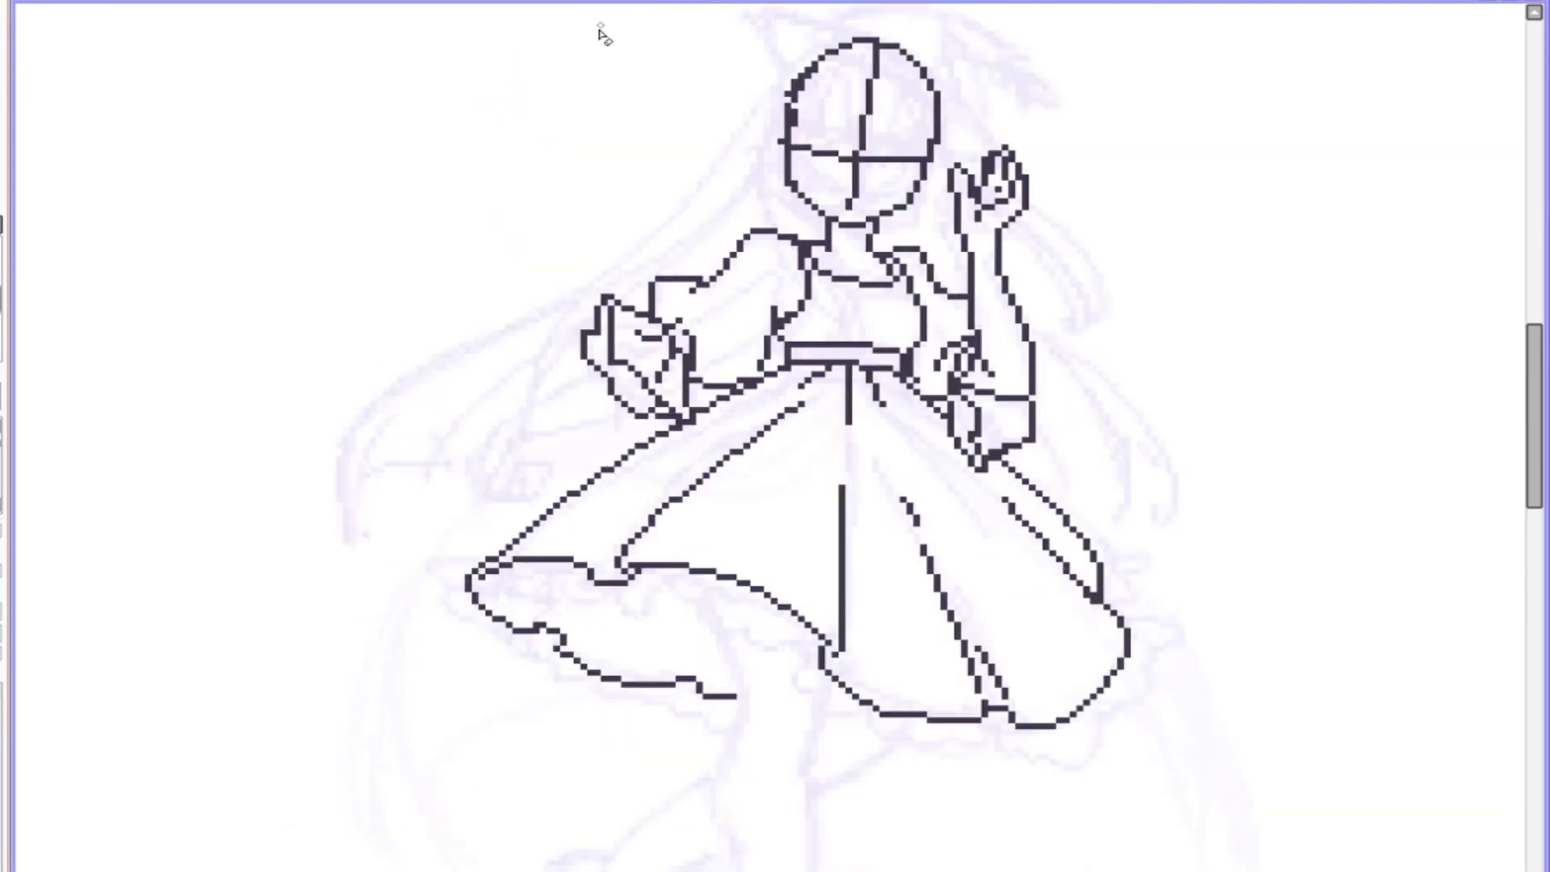
key(h)
key(h)
key(ctrl+z)
key(h)
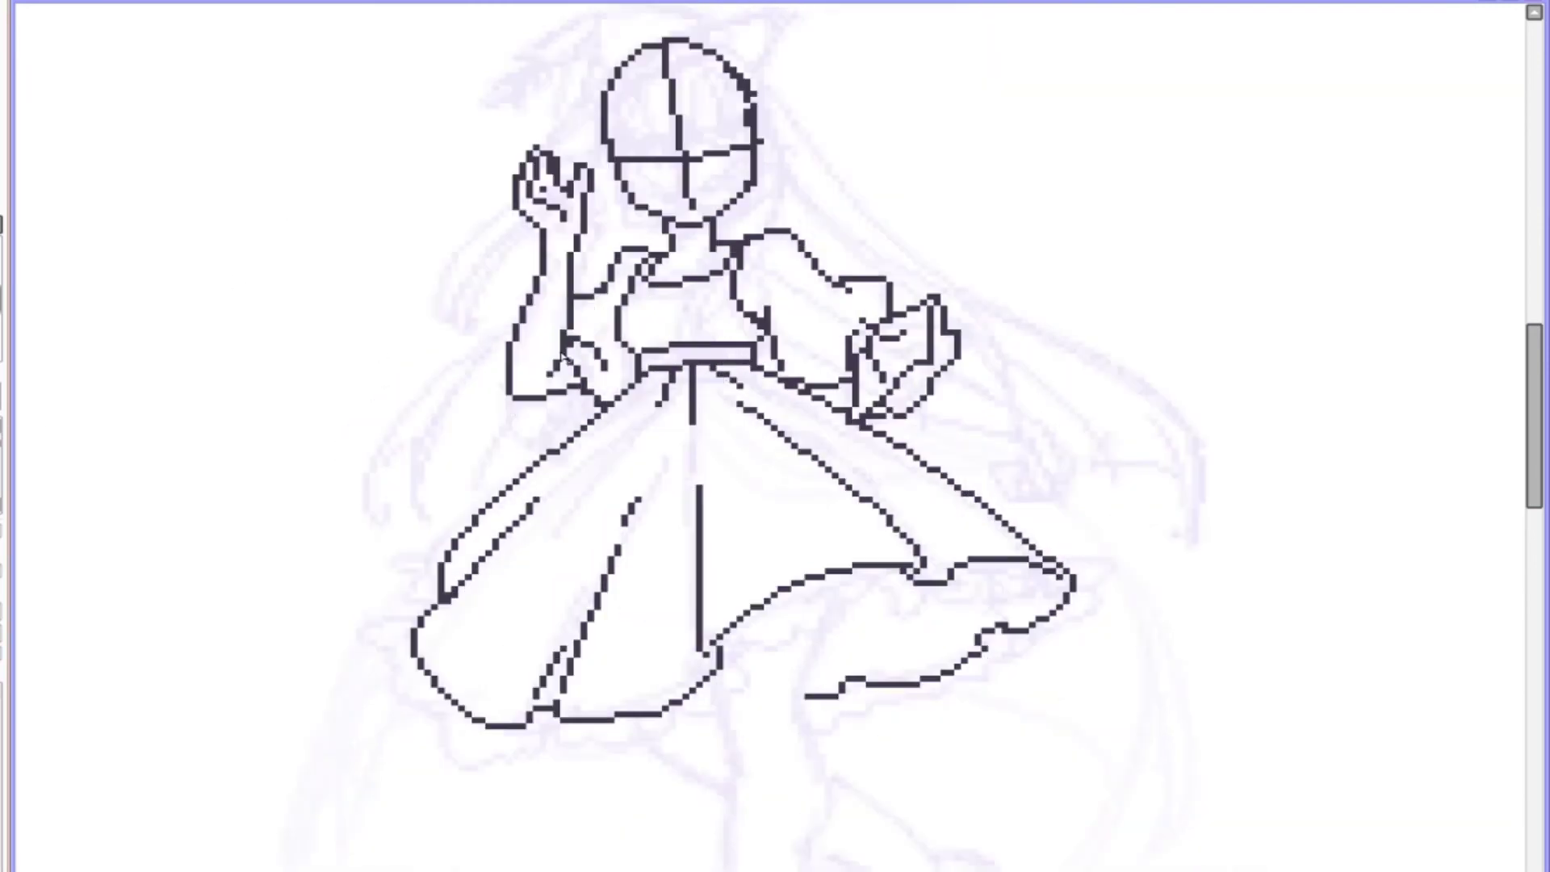
Step: Reshape the raised arm's elbow cuff into a softer frill
drag(565, 347, 533, 436)
drag(517, 323, 565, 436)
key(h)
drag(973, 349, 948, 404)
drag(984, 442, 1034, 400)
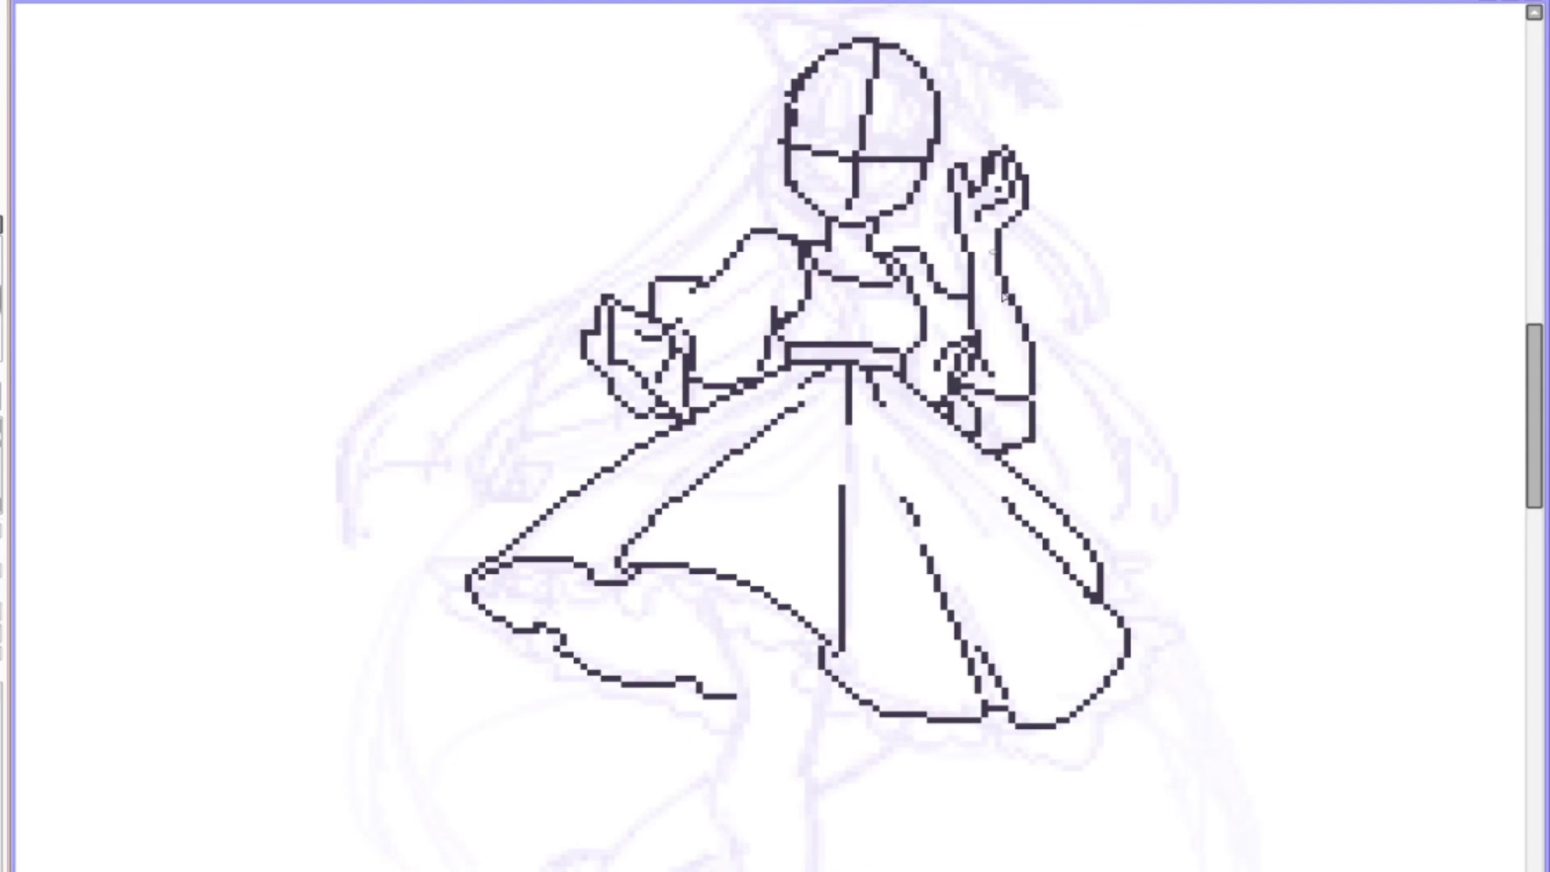
Step: Replace the facial guidelines with eyes, nose and mouth, and add straight bangs with dark strands
key(h)
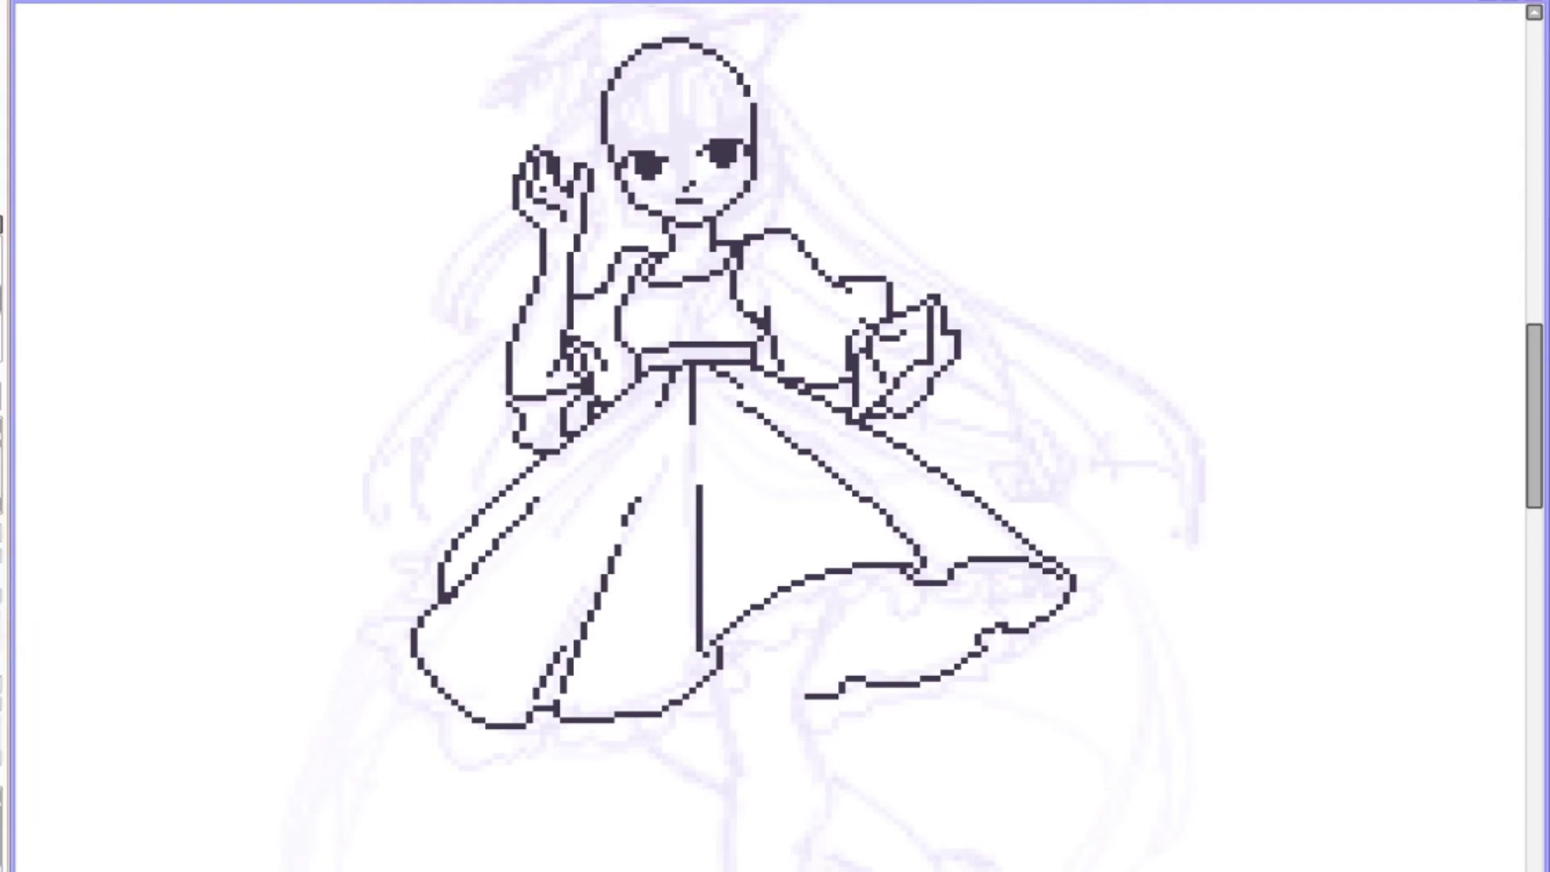
drag(614, 150, 747, 123)
drag(639, 85, 643, 137)
drag(712, 81, 722, 127)
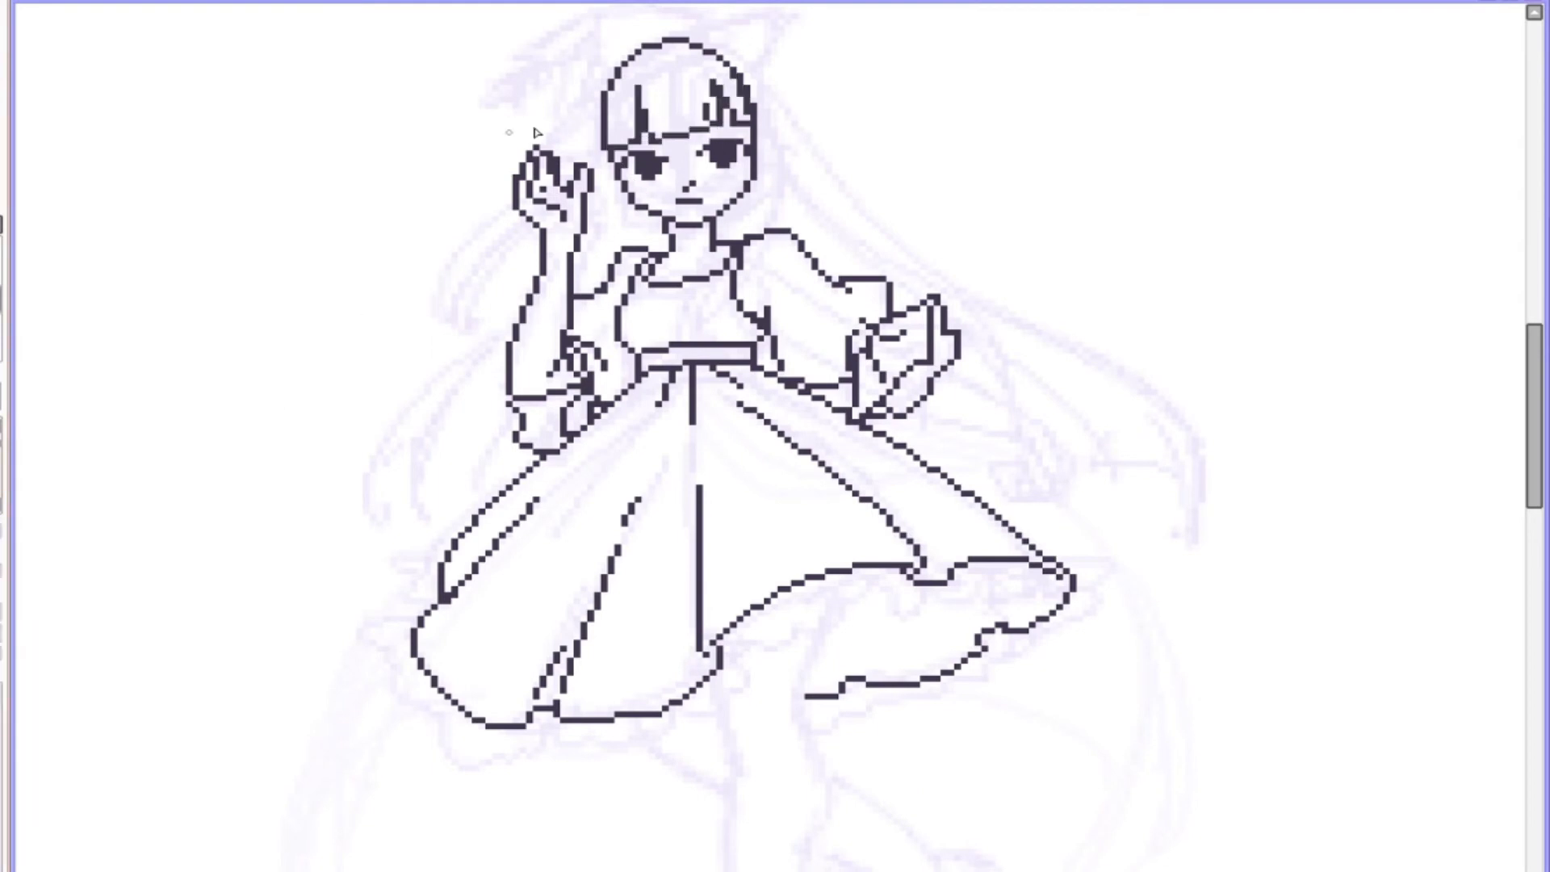
Step: Draw the side locks framing the face and the wind-blown strands behind the raised arm
drag(622, 77, 751, 113)
mouse_move(601, 130)
mouse_down()
mouse_move(614, 64)
mouse_move(436, 347)
mouse_up()
drag(751, 129, 727, 331)
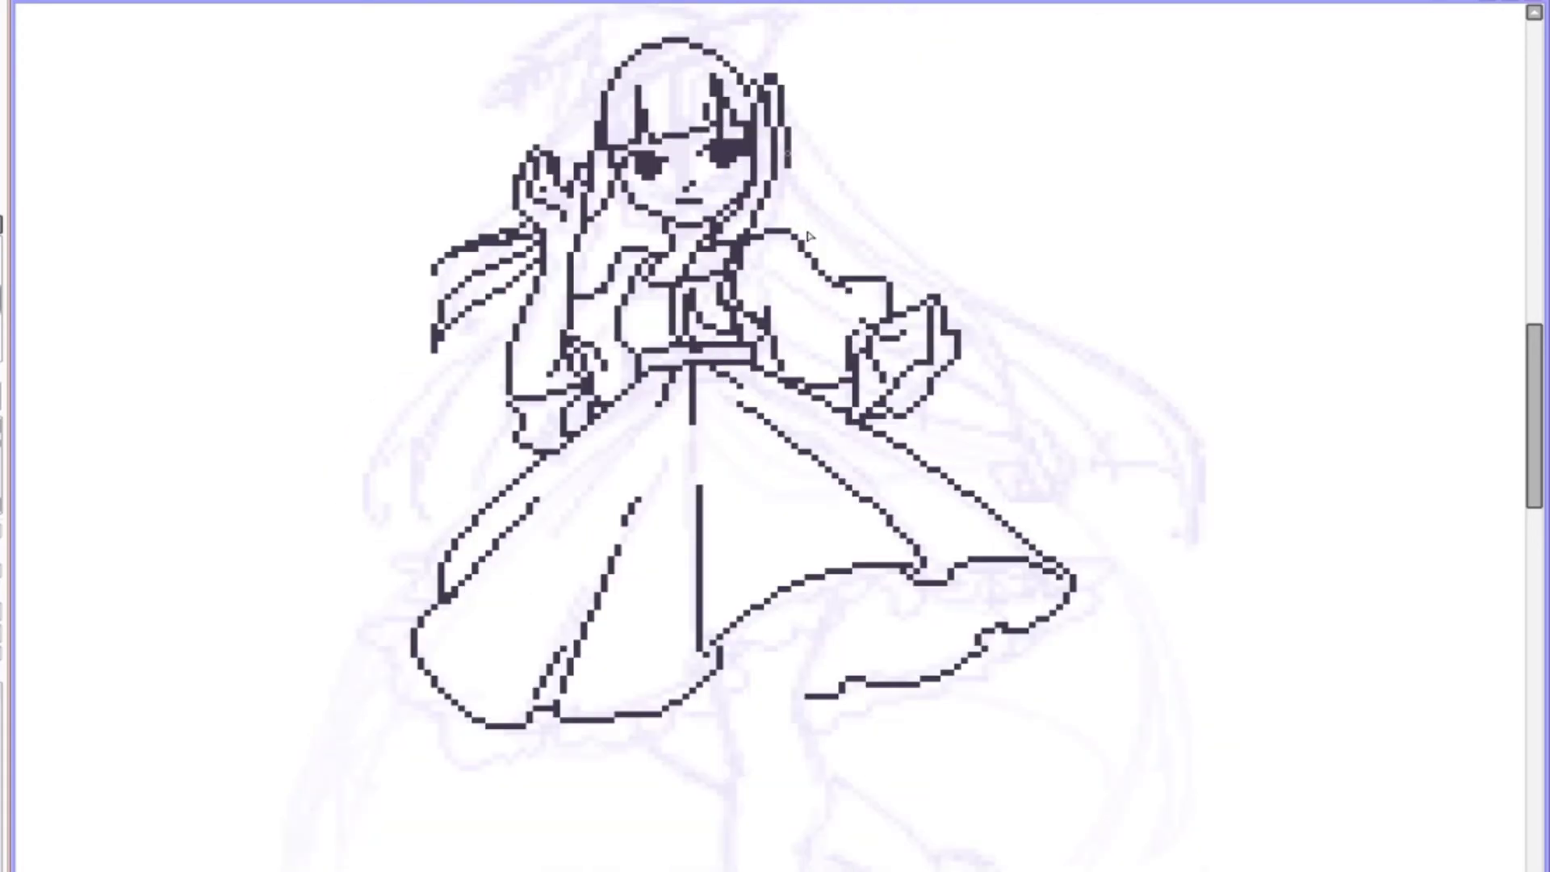
drag(718, 34, 1201, 476)
drag(1051, 331, 1098, 508)
key(h)
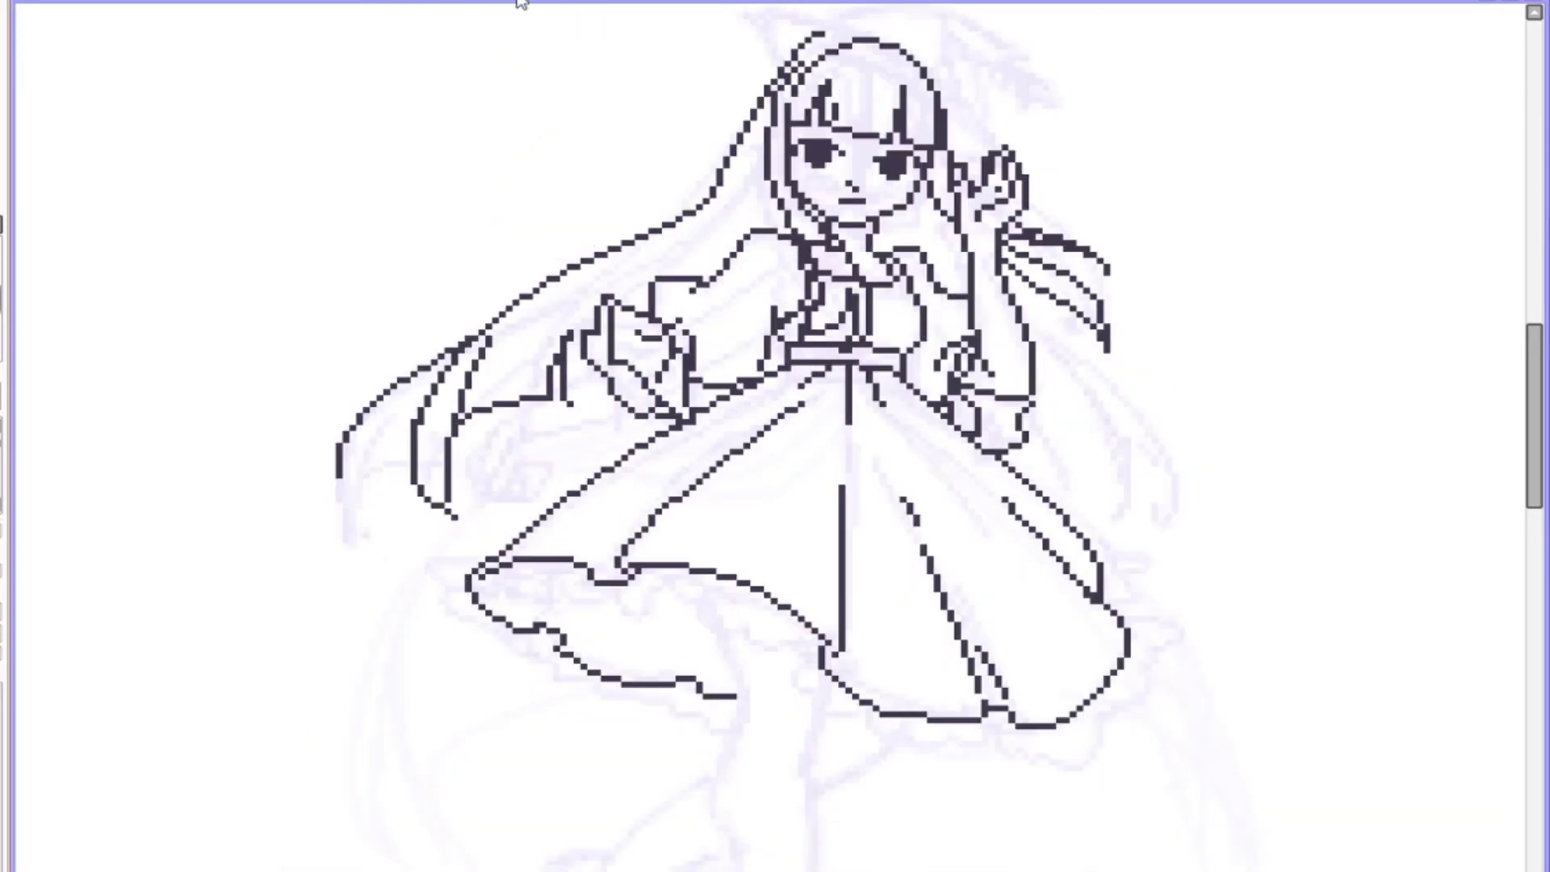
key(ctrl+z)
key(ctrl+z)
key(h)
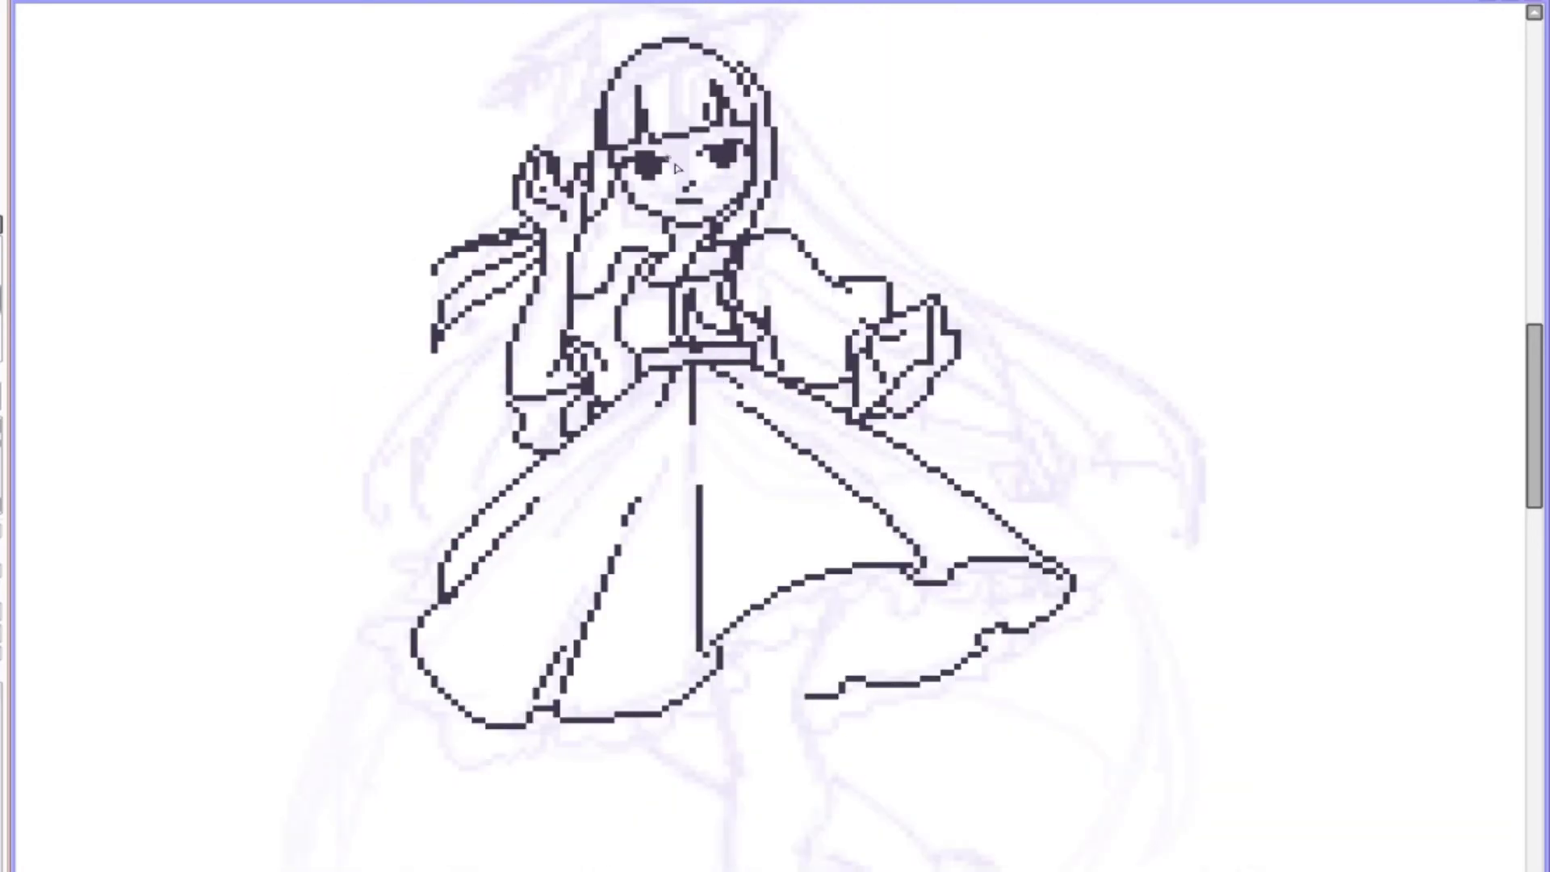
Step: Remove the eyes, nose and mouth from the face and touch up the hair beside the temple
key(h)
key(h)
drag(742, 45, 760, 114)
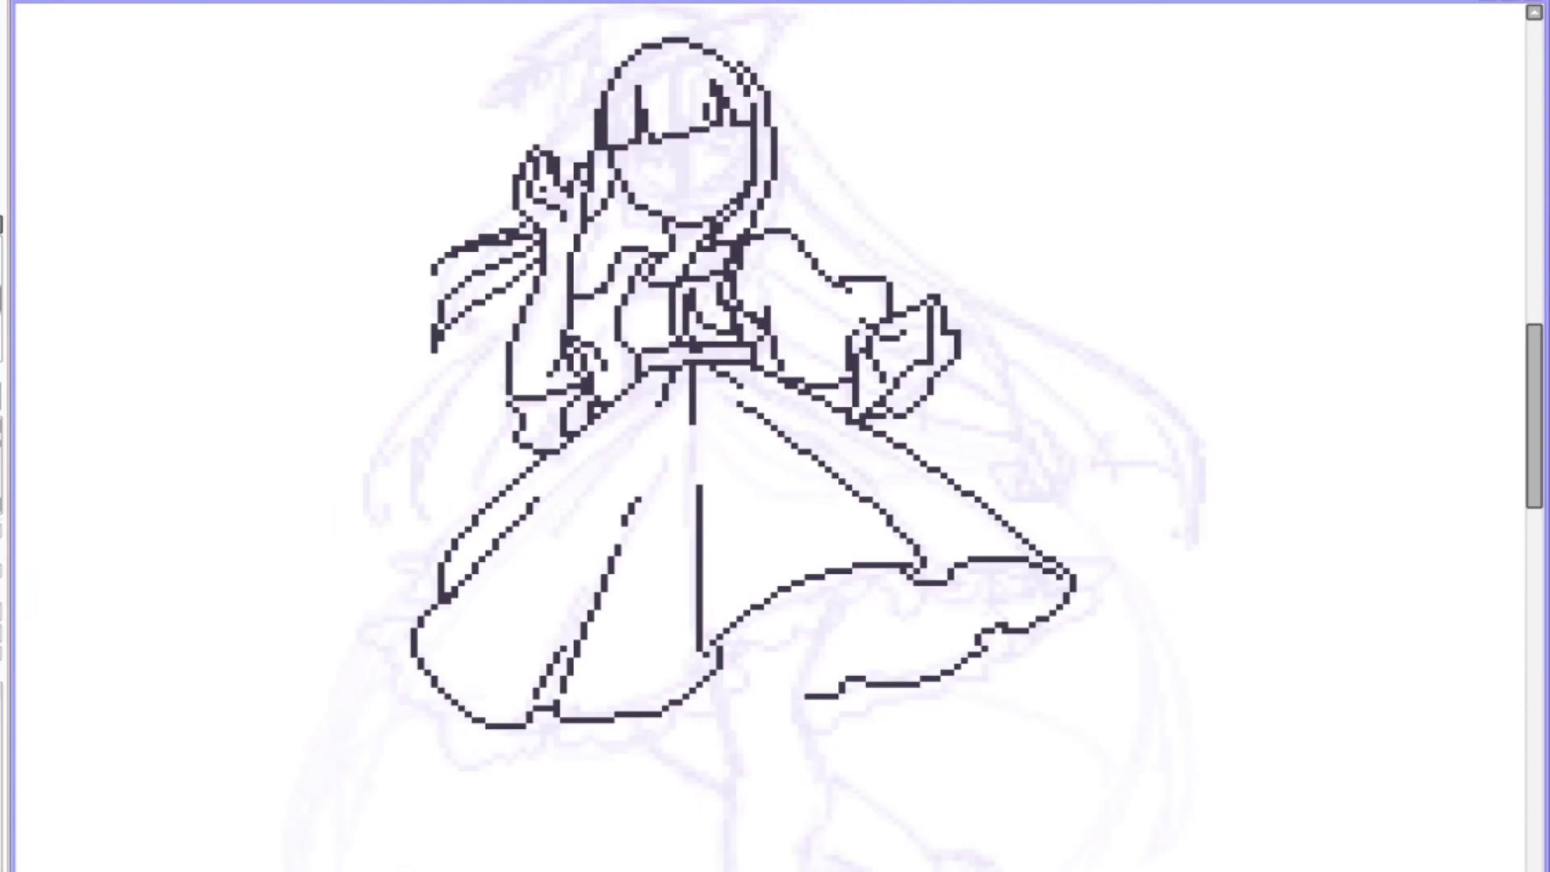
Step: Try to extend the lowered arm outward from its cuff with a forearm and hand
key(h)
key(h)
key(h)
key(h)
scroll(1518, 361, down, 2)
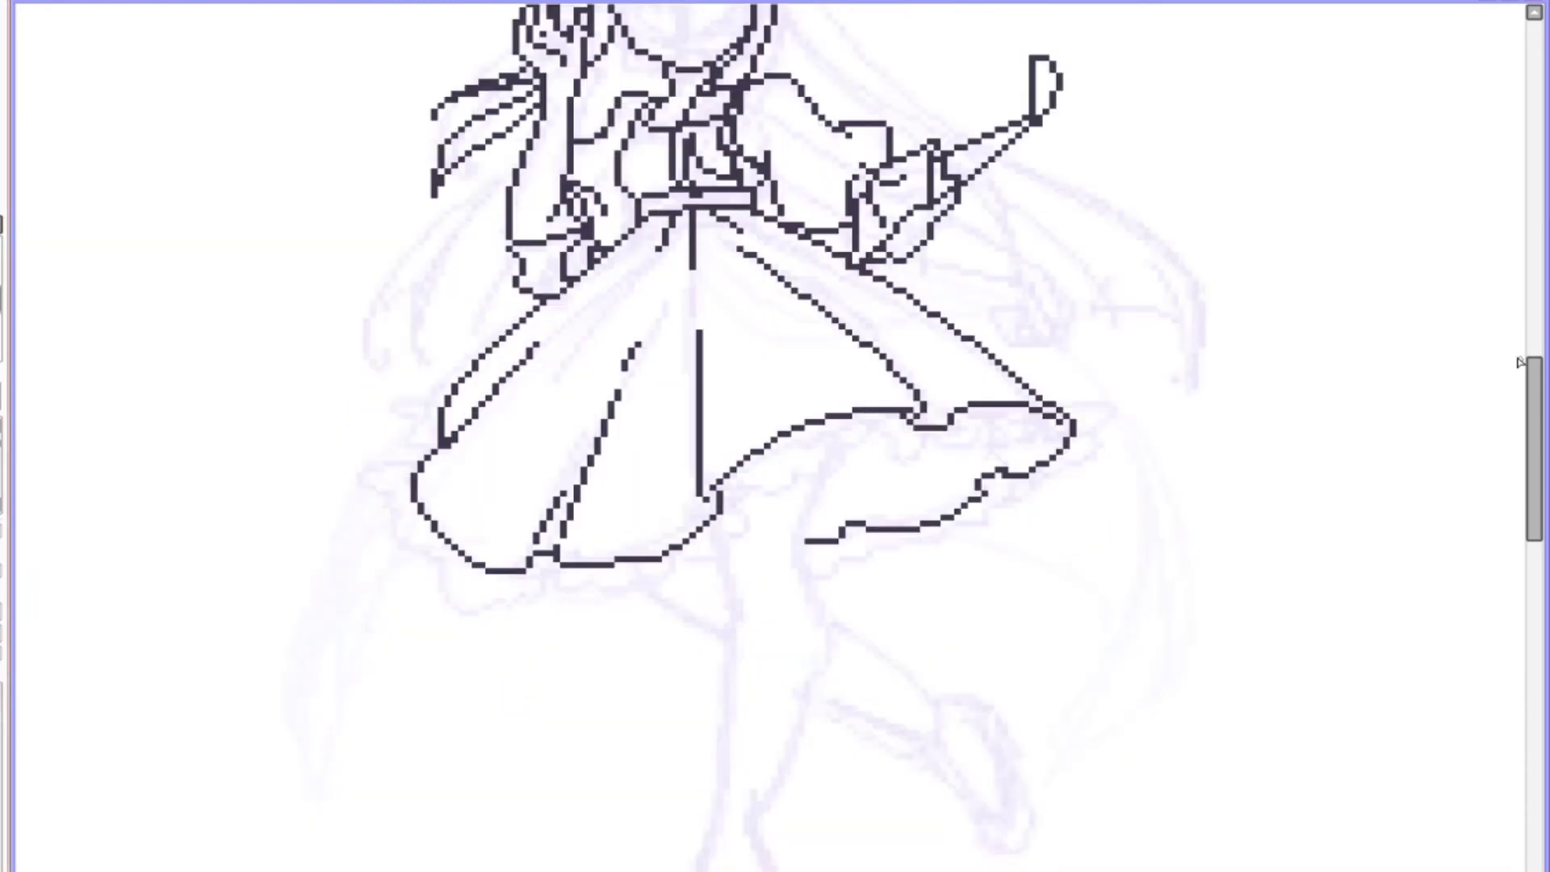
Step: Draw the standing leg below the skirt over the sketch, ending in a high-heeled shoe
scroll(775, 436, down, 2)
key(h)
drag(928, 367, 1106, 464)
key(h)
scroll(775, 435, up, 2)
drag(694, 331, 795, 762)
scroll(807, 484, down, 3)
mouse_move(787, 505)
mouse_down()
mouse_move(858, 614)
mouse_move(808, 517)
mouse_up()
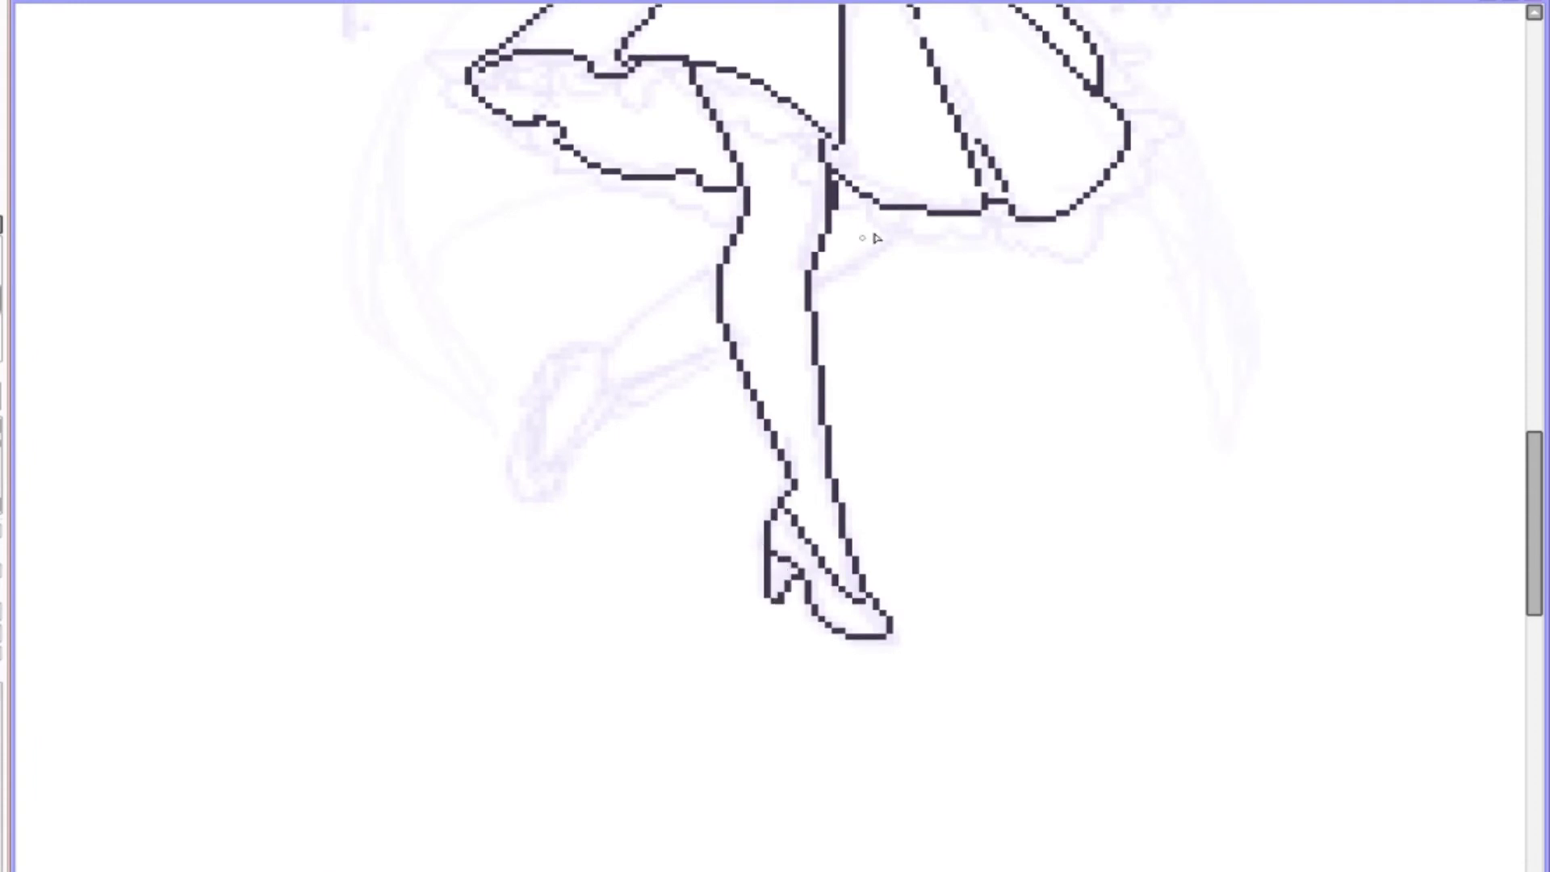
Step: Draw the bent back leg behind the standing leg, from the skirt hem to the ankle
drag(900, 212, 809, 284)
key(h)
drag(815, 355, 917, 327)
drag(816, 255, 1005, 427)
drag(920, 355, 1013, 456)
key(h)
scroll(1329, 391, down, 2)
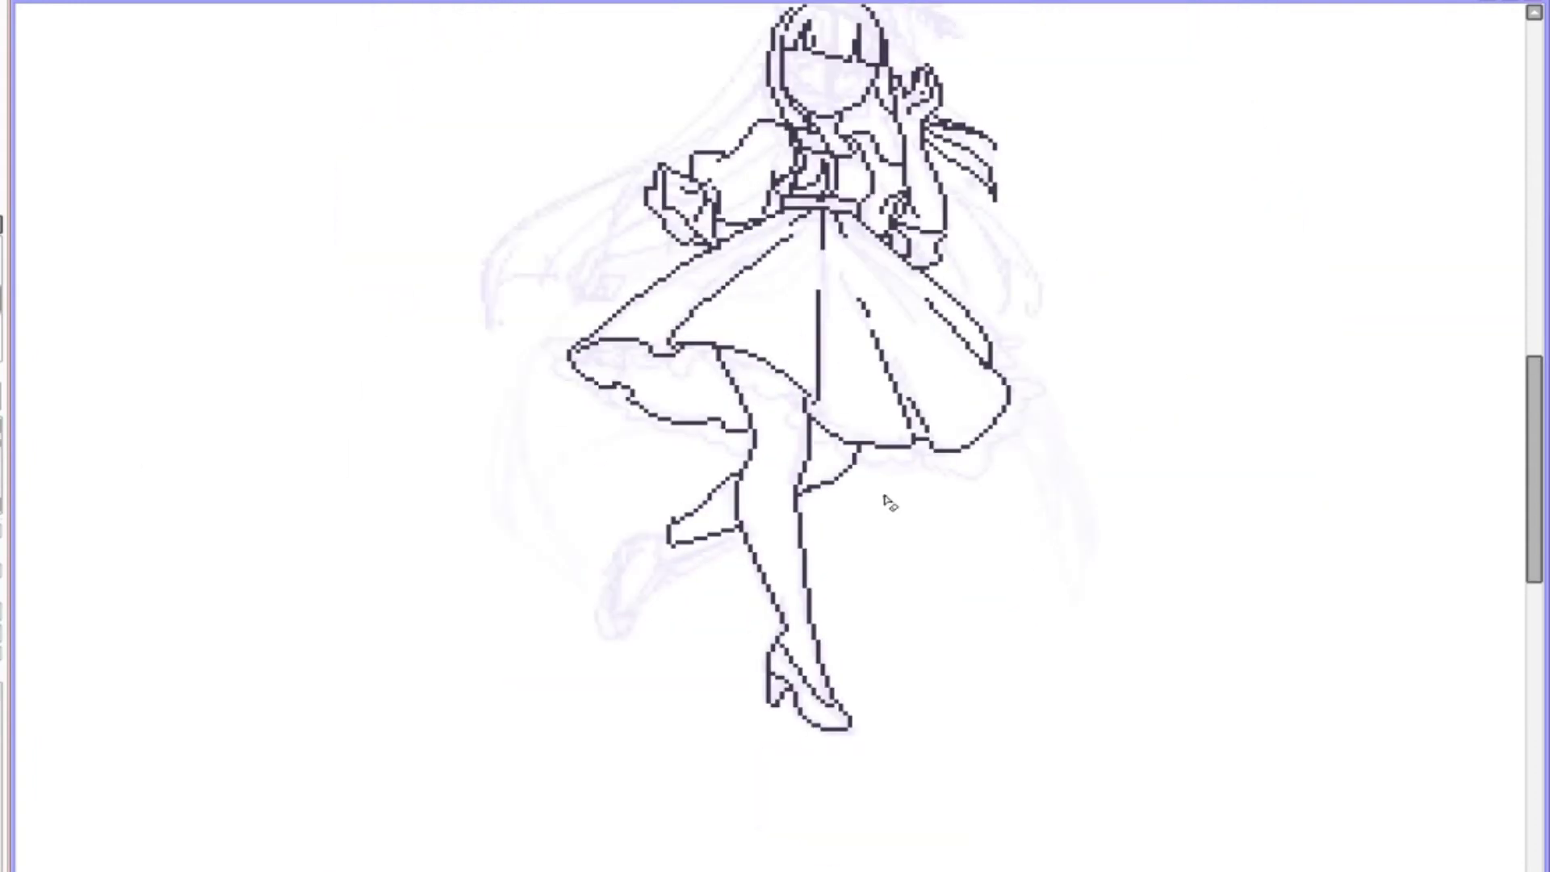
Step: Place a pasted high-heeled shoe on the raised back foot and fit it to the ankle
key(h)
key(ctrl+v)
drag(733, 682, 979, 611)
scroll(906, 631, up, 1)
scroll(979, 611, down, 2)
scroll(979, 611, up, 2)
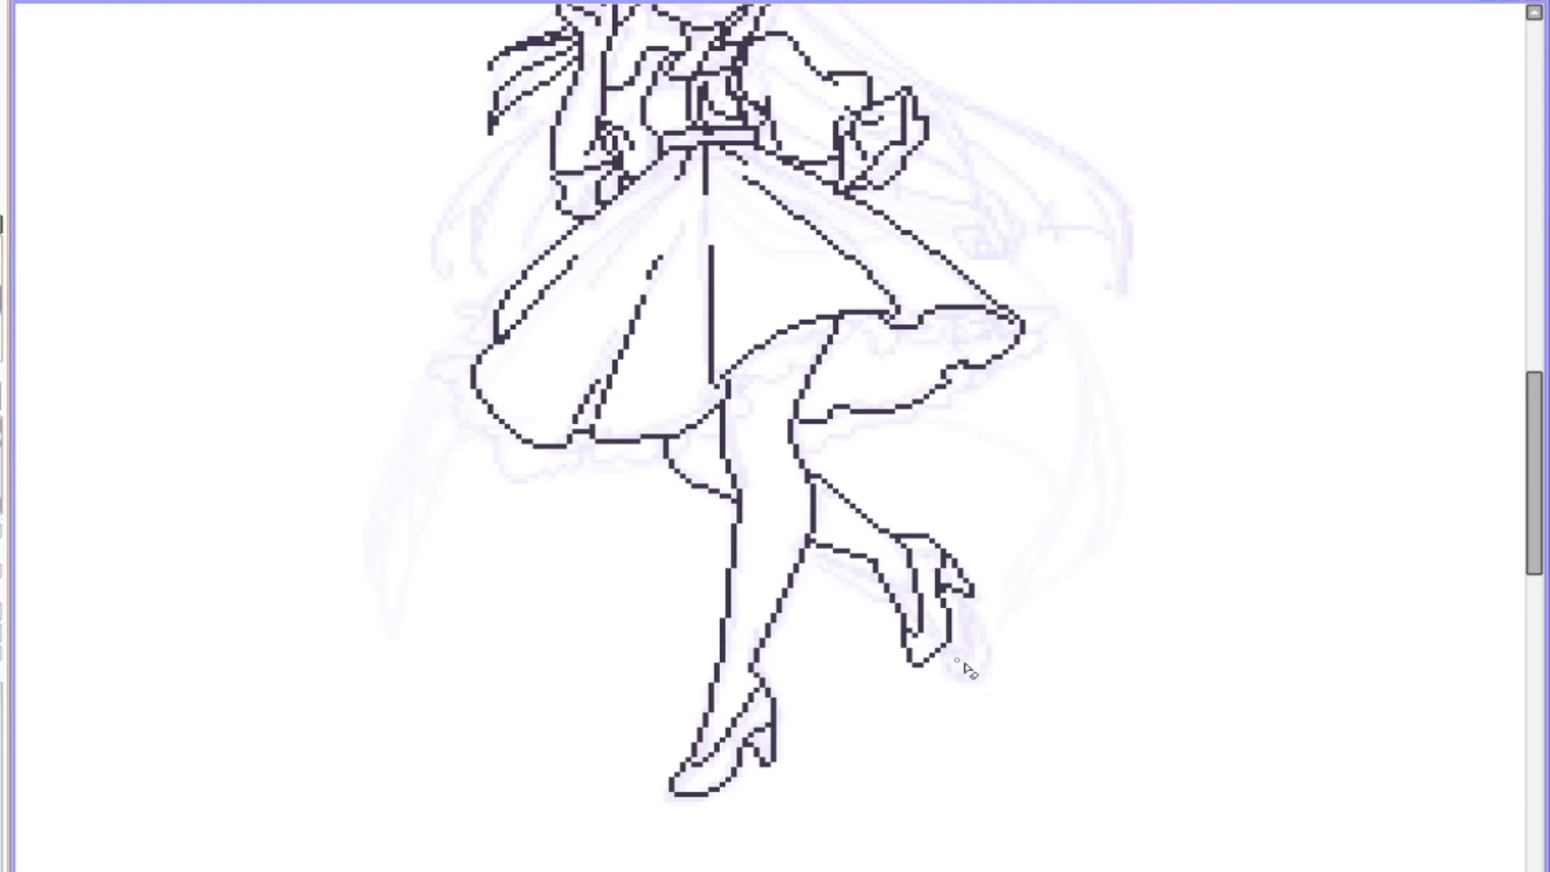
Step: Draw the witch hat over the head with a wide pointed brim, a bent tip and a star at its end
scroll(964, 667, down, 2)
scroll(788, 245, up, 2)
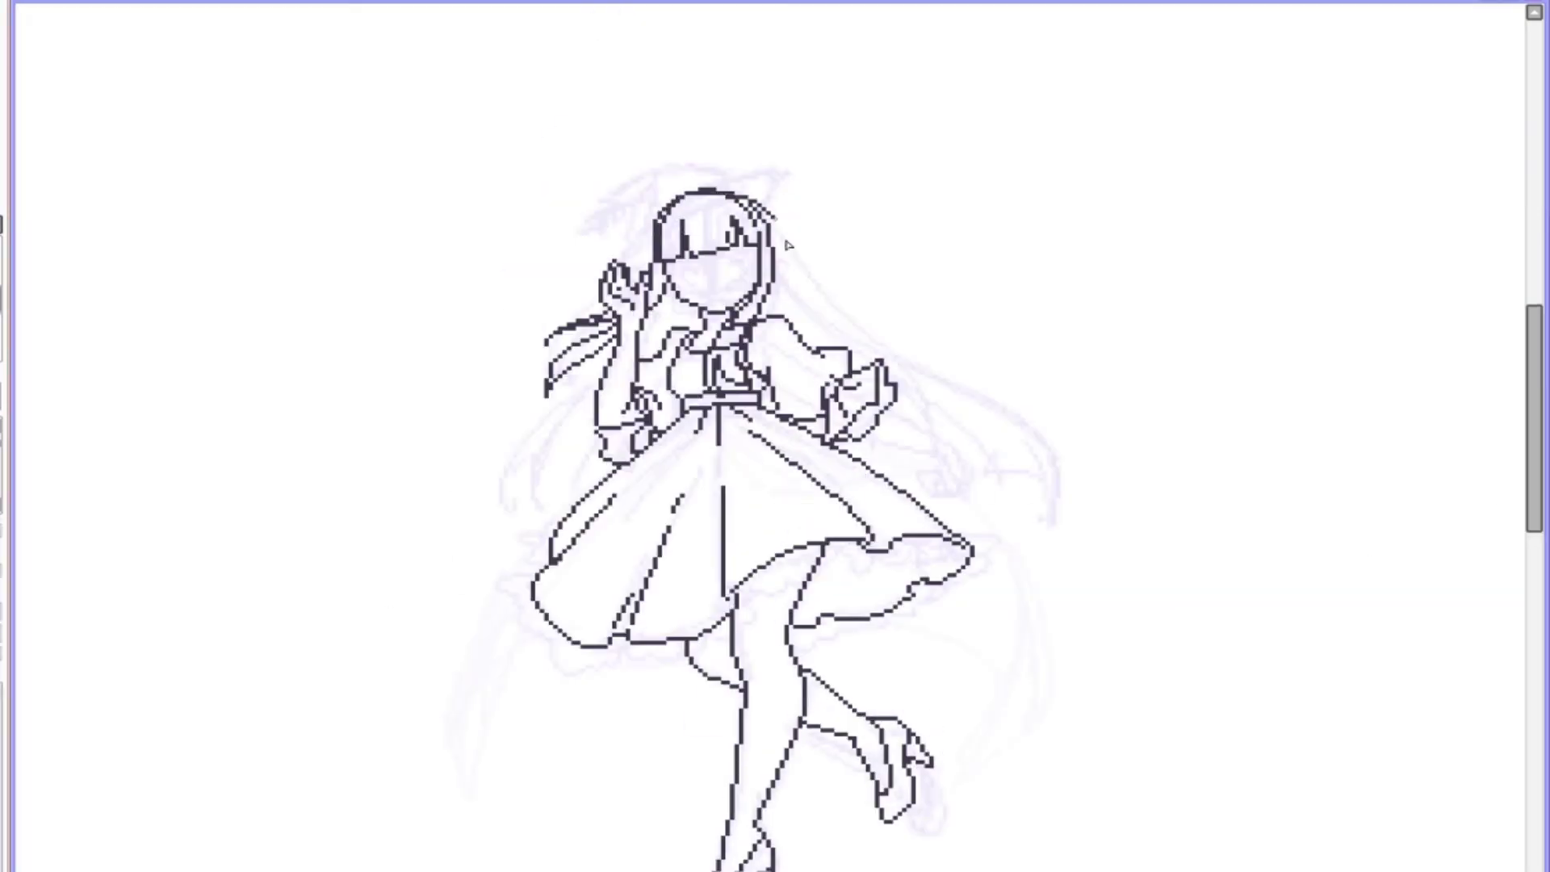
key(h)
key(h)
key(h)
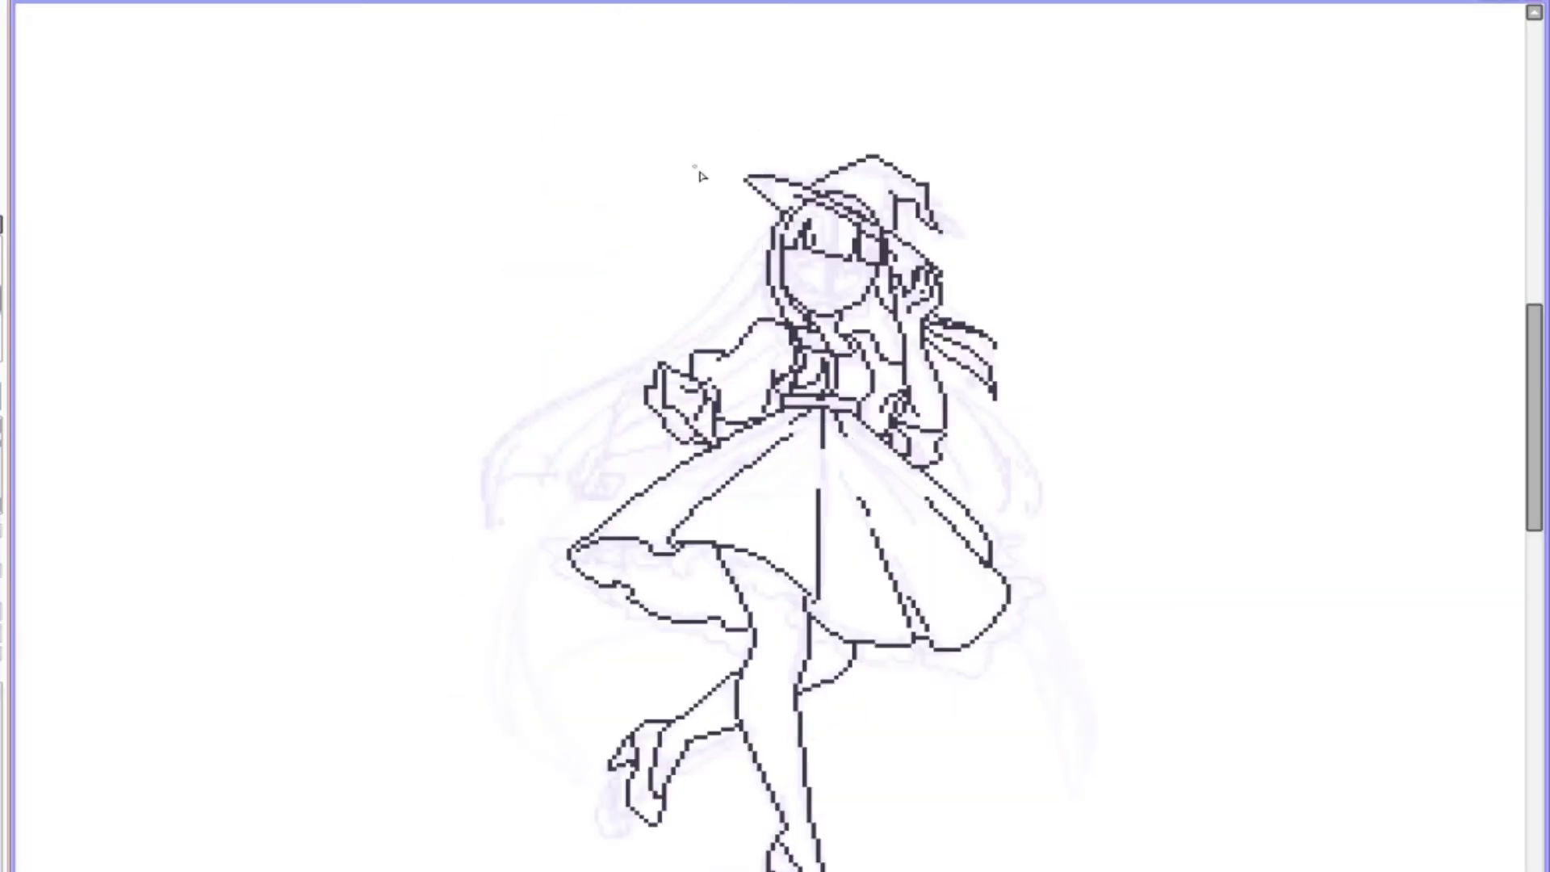
key(h)
key(h)
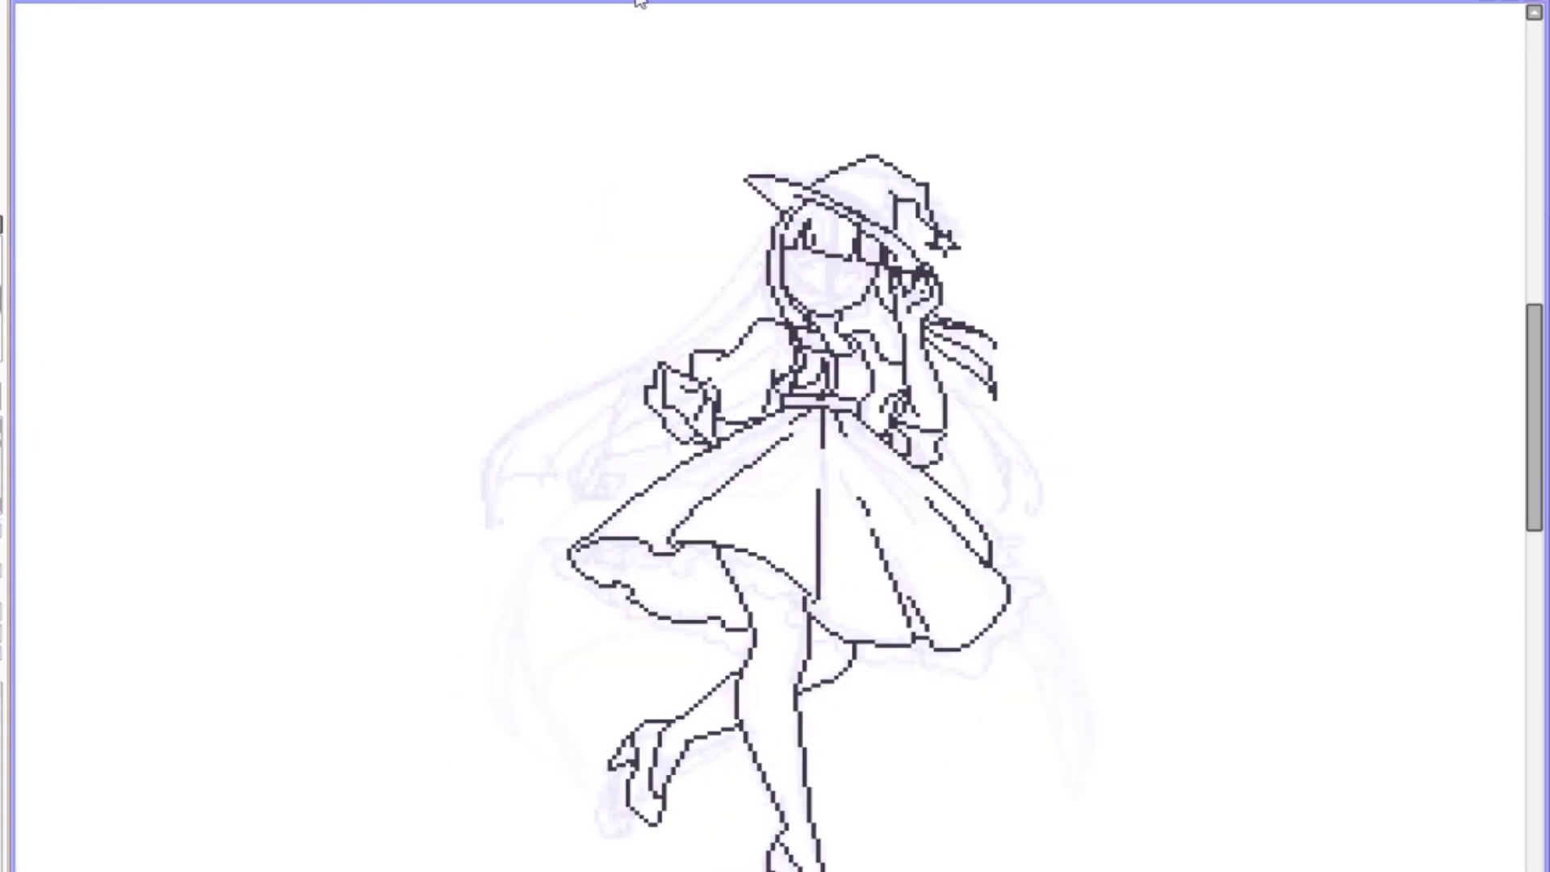
Step: Draw the long hair flowing out to both sides behind the arms, with curved, jagged strand tips
key(h)
key(h)
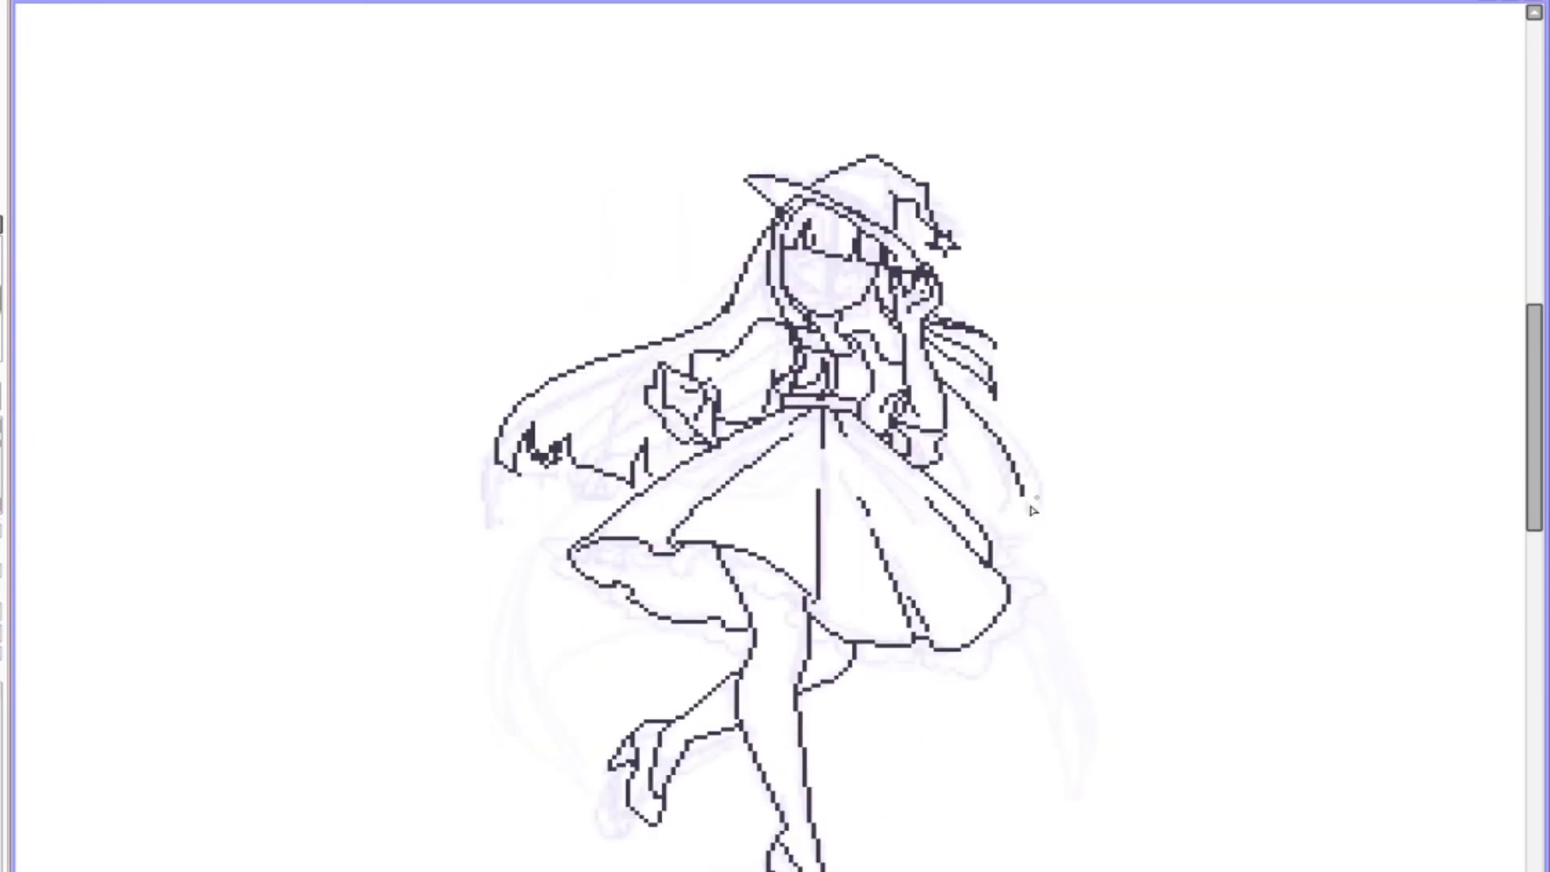
key(ctrl+z)
key(ctrl+z)
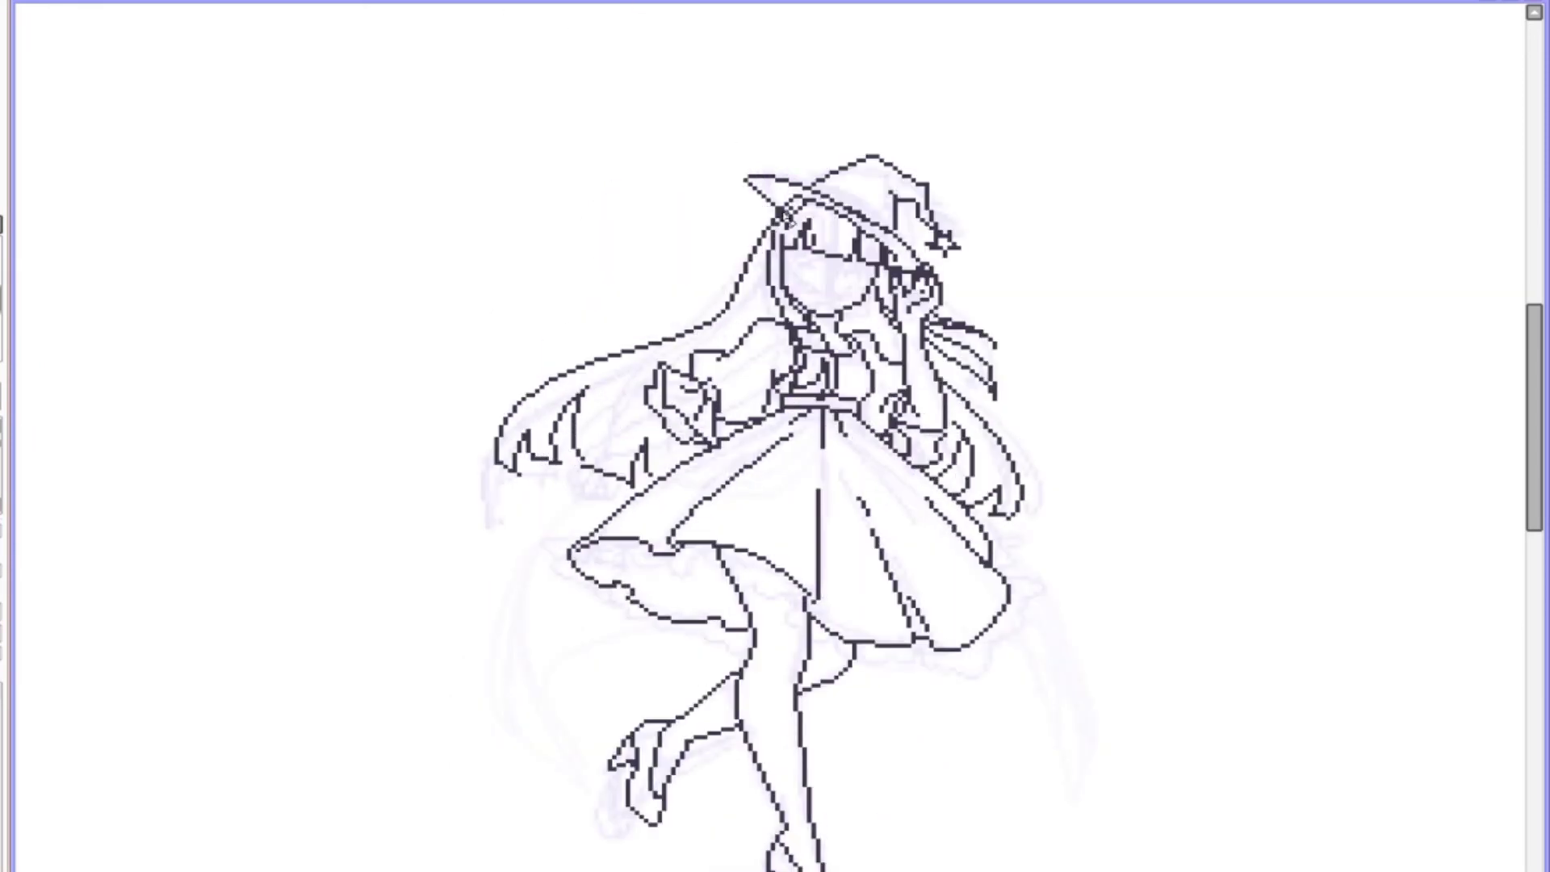
key(h)
key(h)
drag(949, 380, 1009, 525)
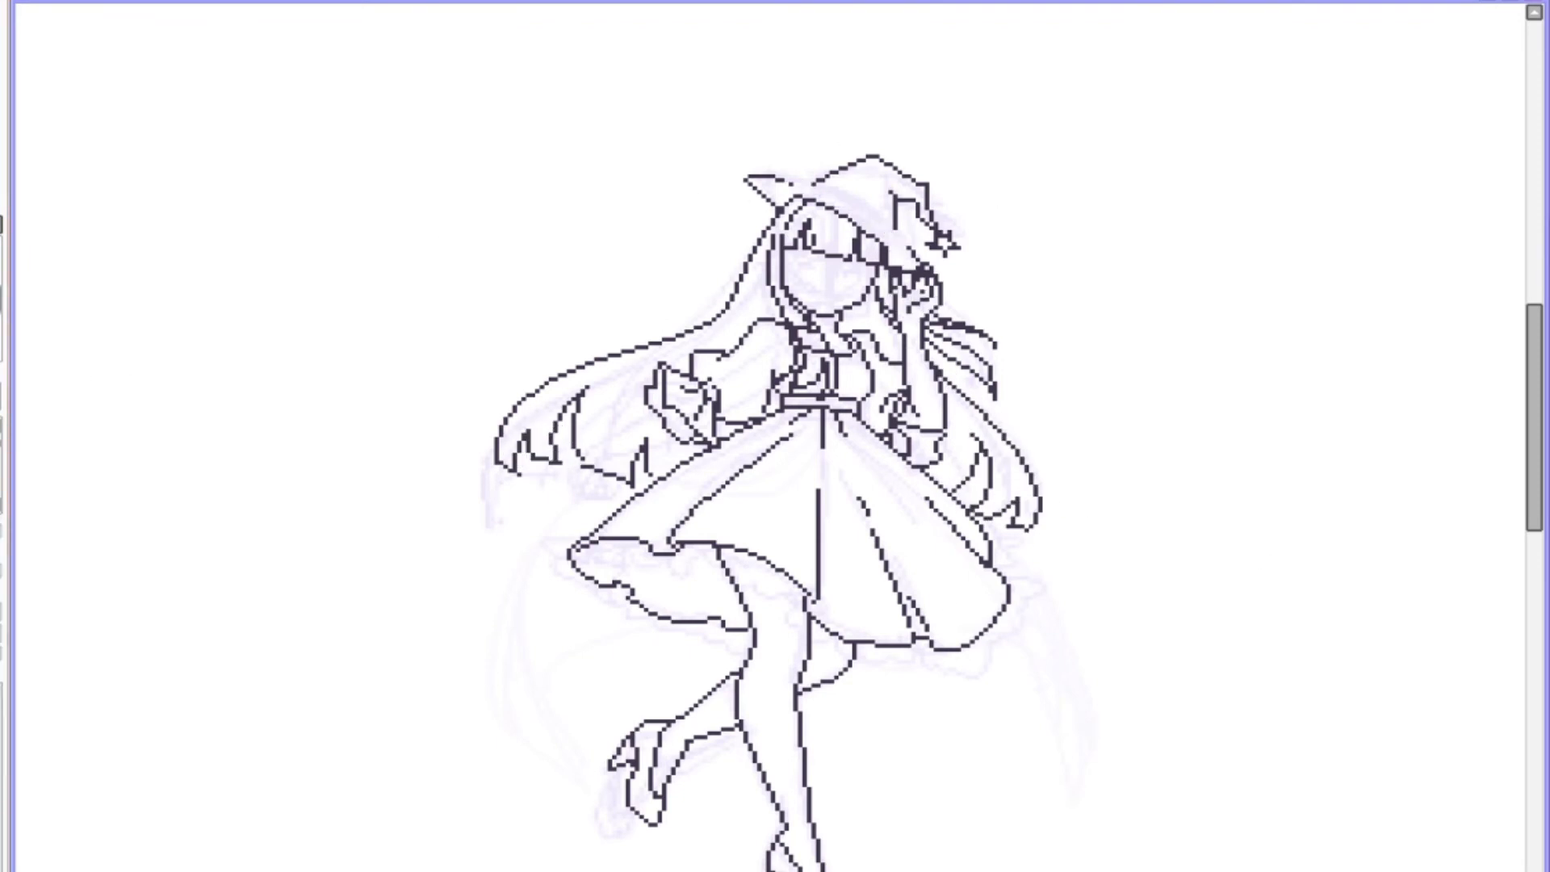
Step: Redraw the hat's brim with a cleaner front edge and a sharper upturned point
key(h)
key(h)
key(h)
key(h)
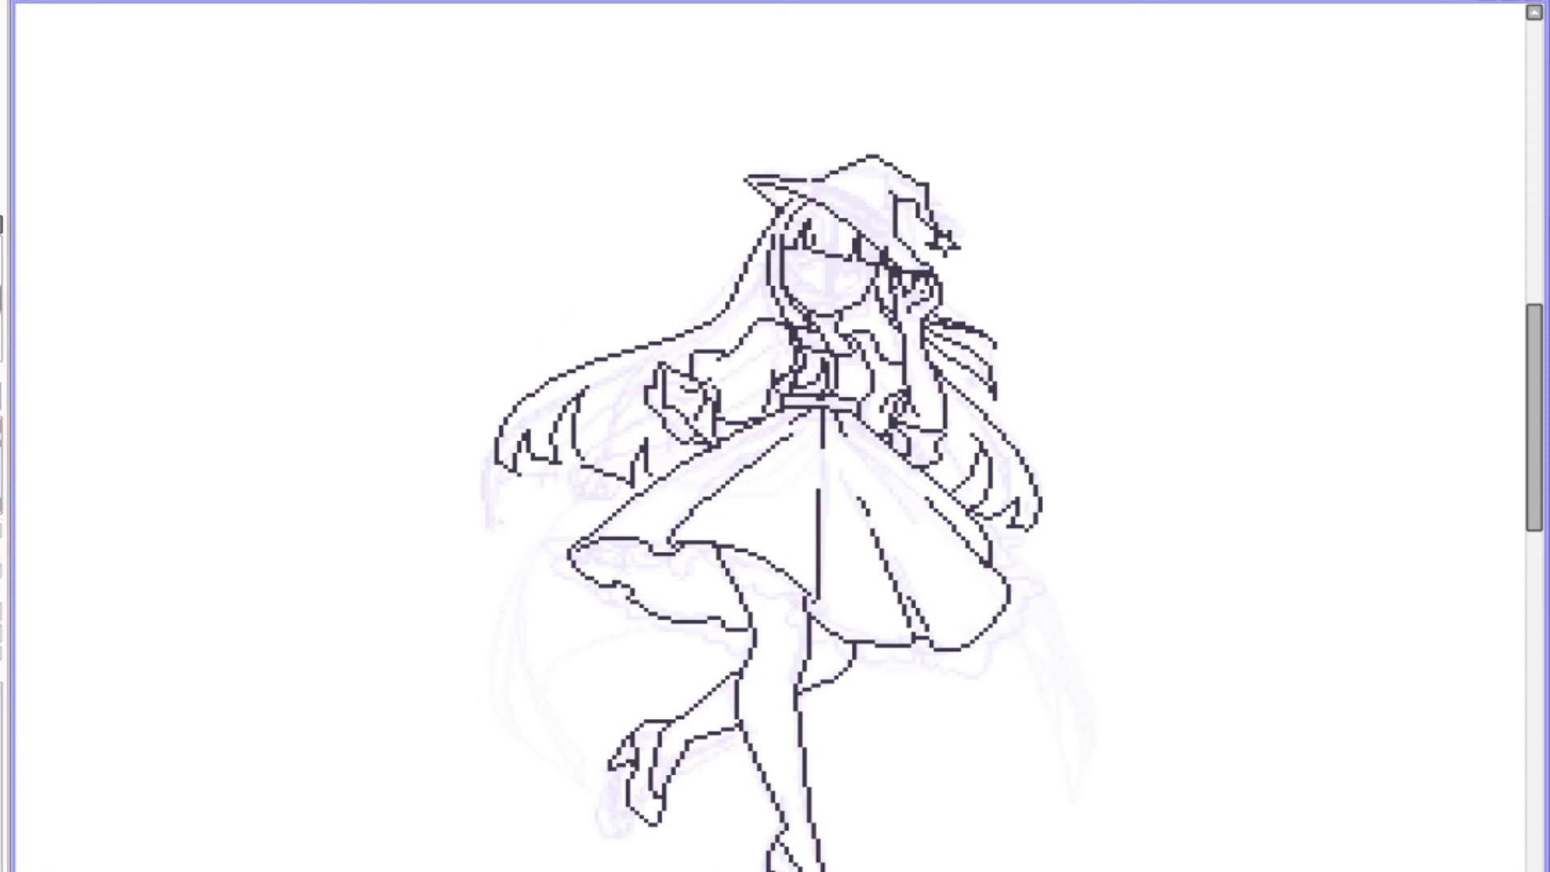
key(h)
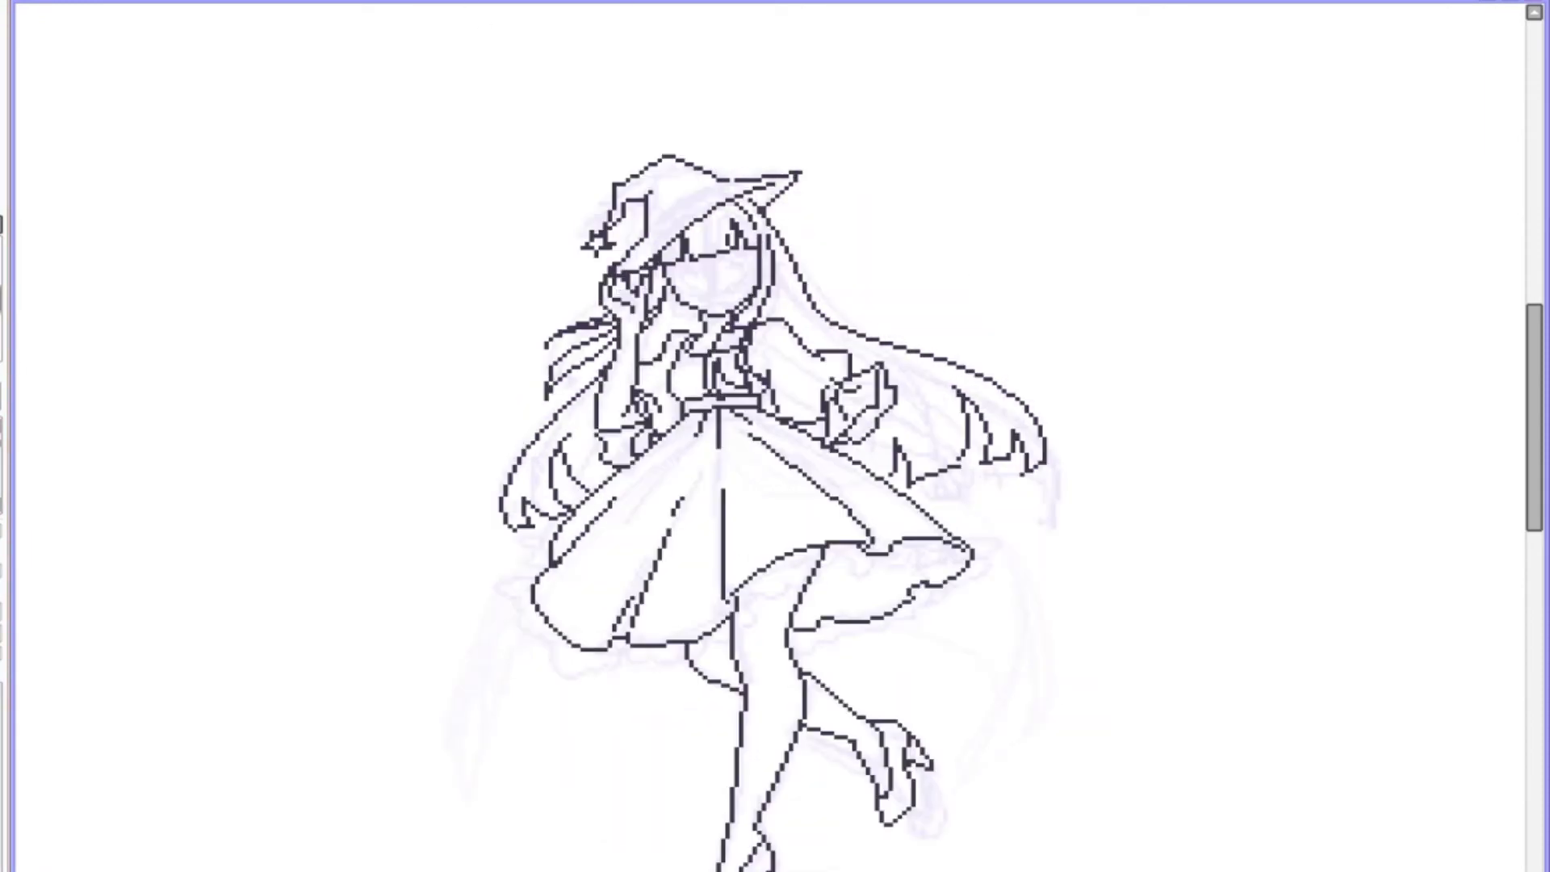
Step: Lengthen the side lock over the chest and redraw the hair behind the raised arm as fuller, curved strands
key(h)
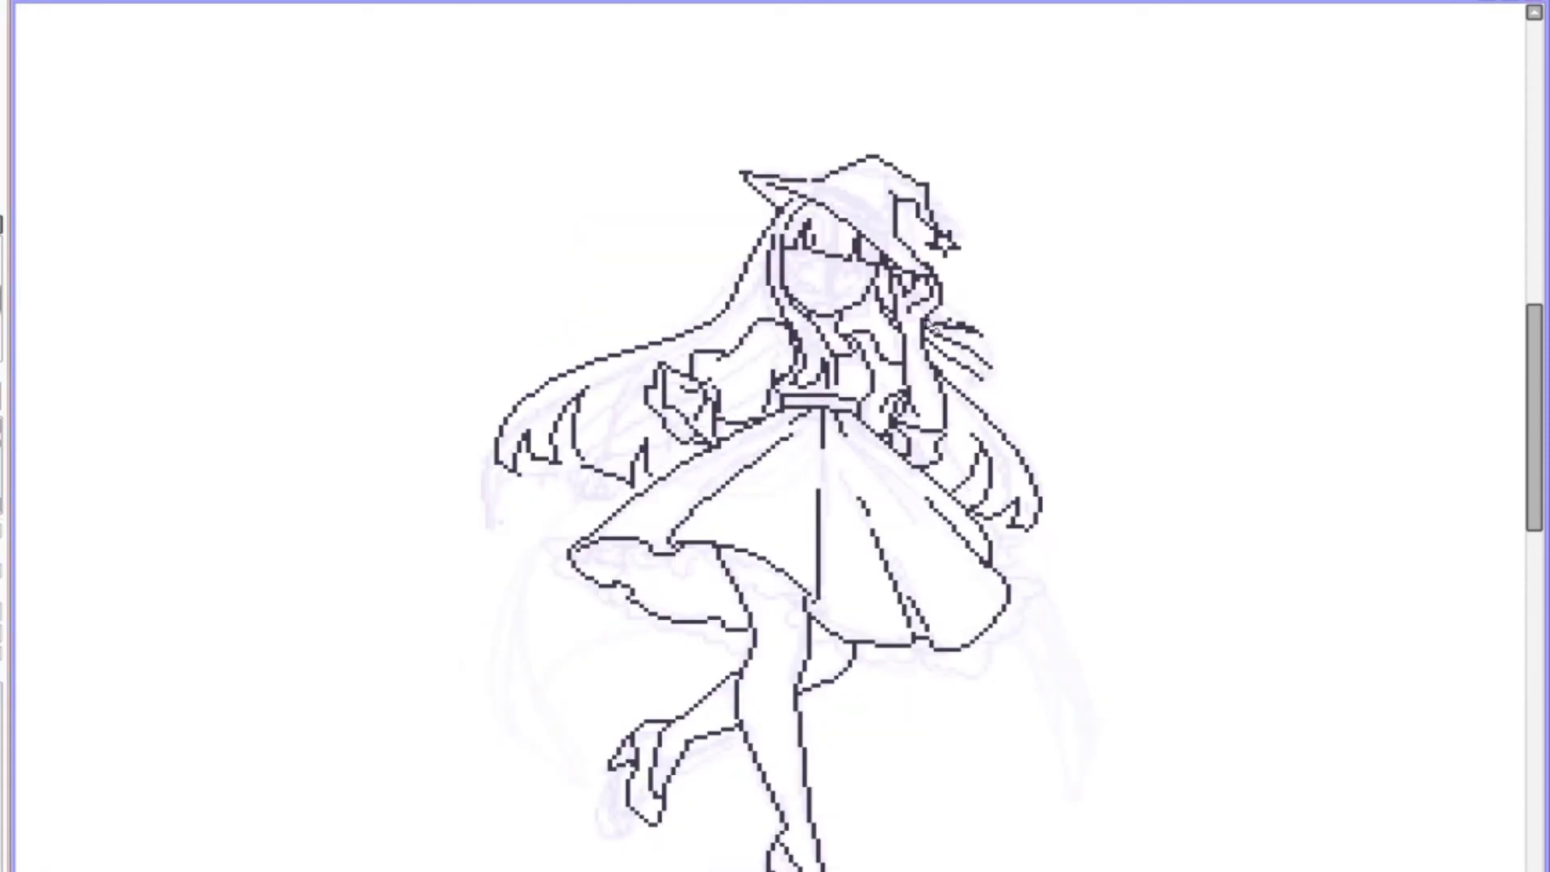
key(h)
key(h)
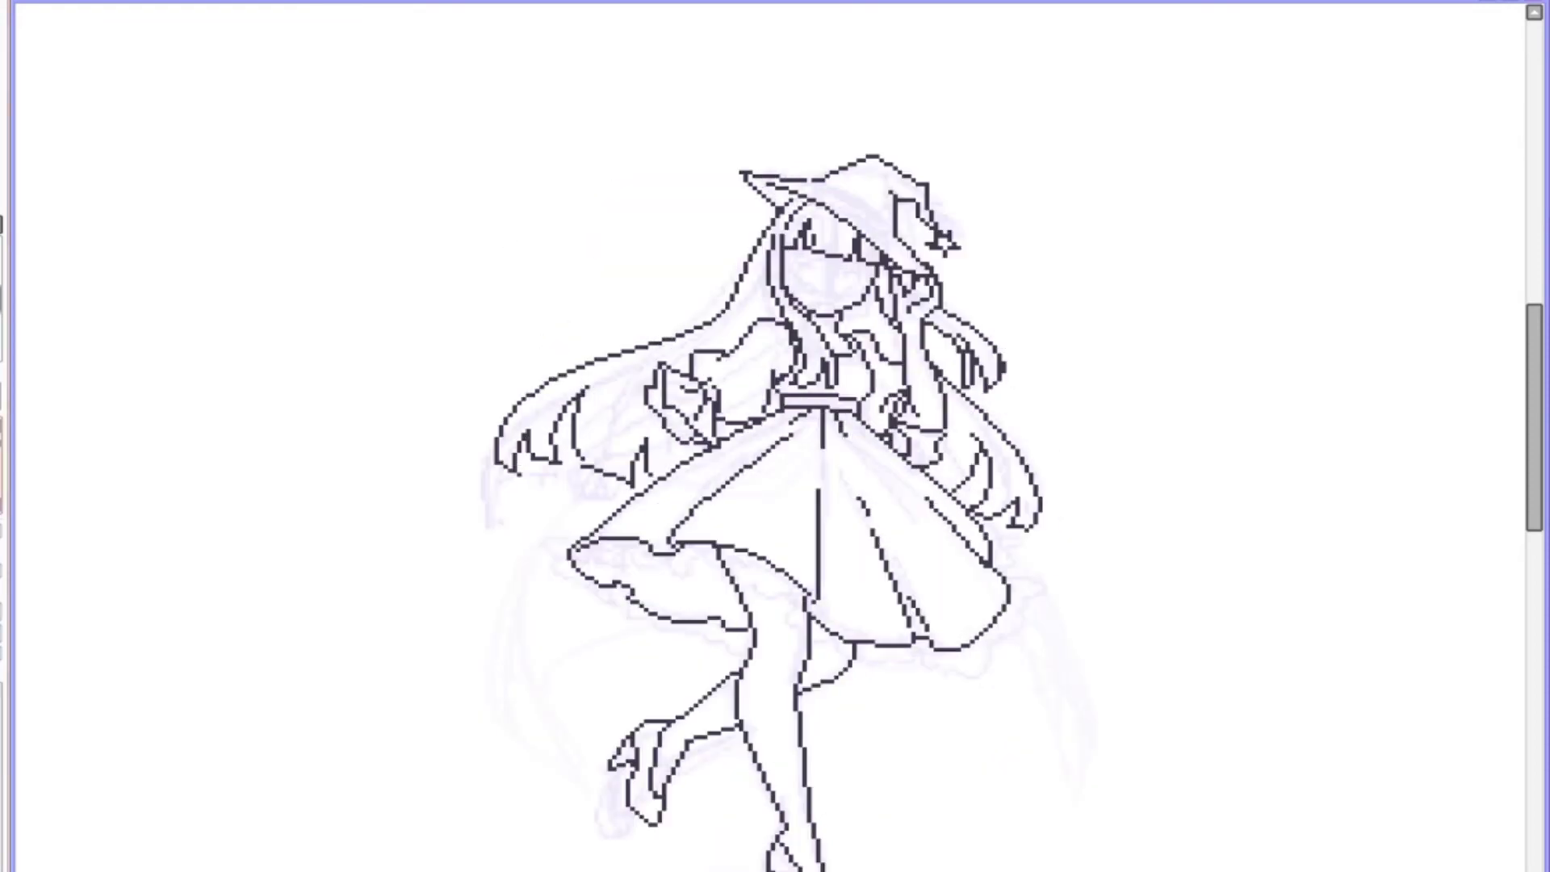
key(h)
mouse_move(569, 332)
mouse_down()
mouse_move(516, 419)
mouse_move(557, 424)
mouse_up()
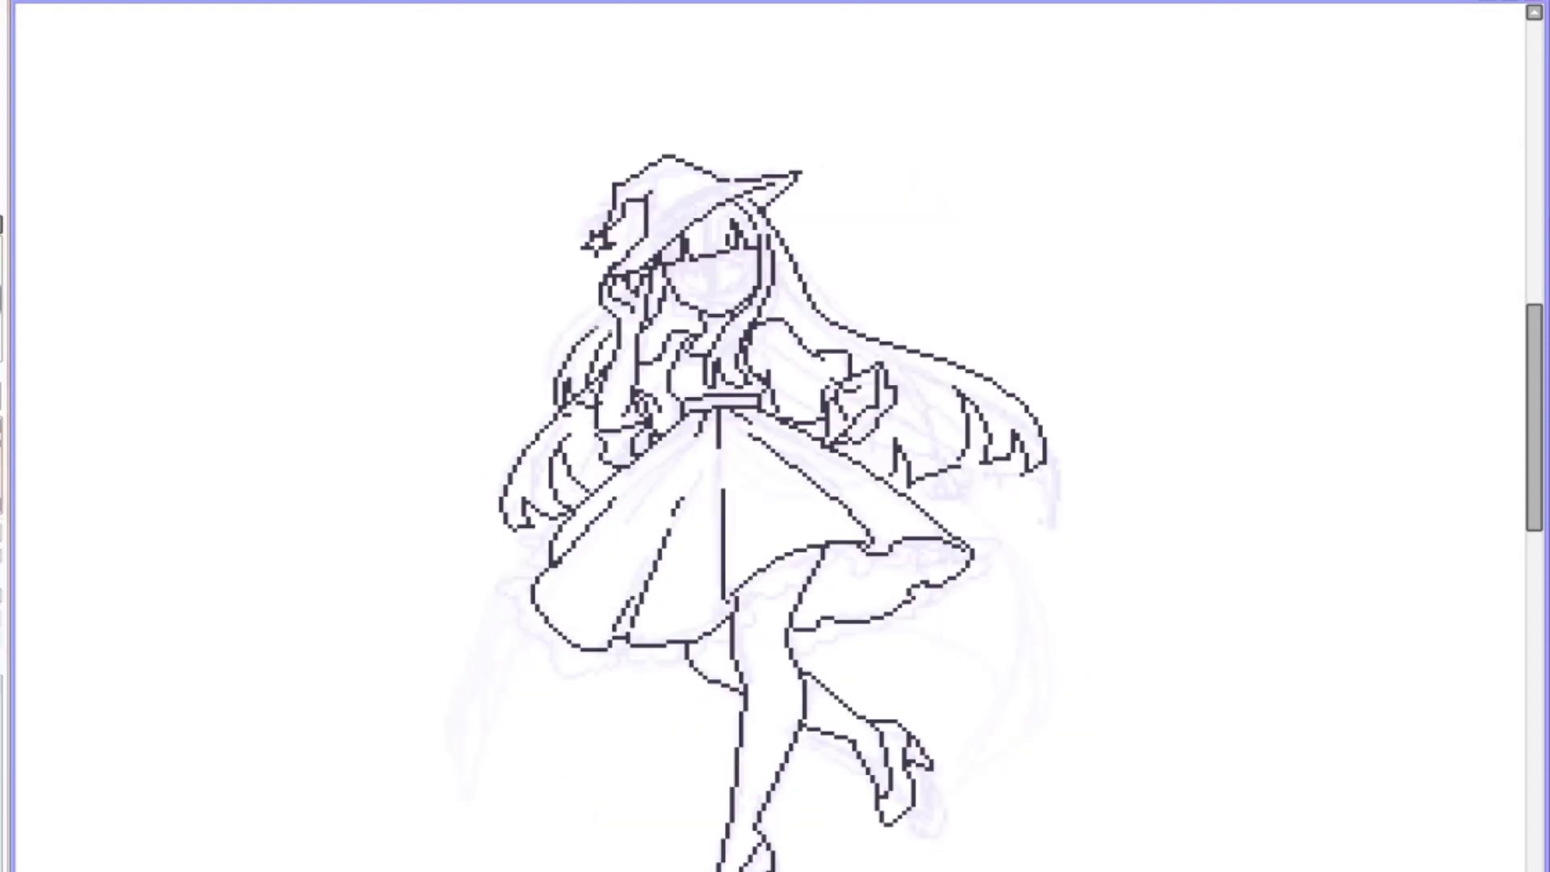
Step: Draw the outstretched forearm extending from the lowered sleeve across the flowing hair
key(h)
key(h)
drag(857, 452, 965, 404)
drag(965, 456, 1025, 504)
key(h)
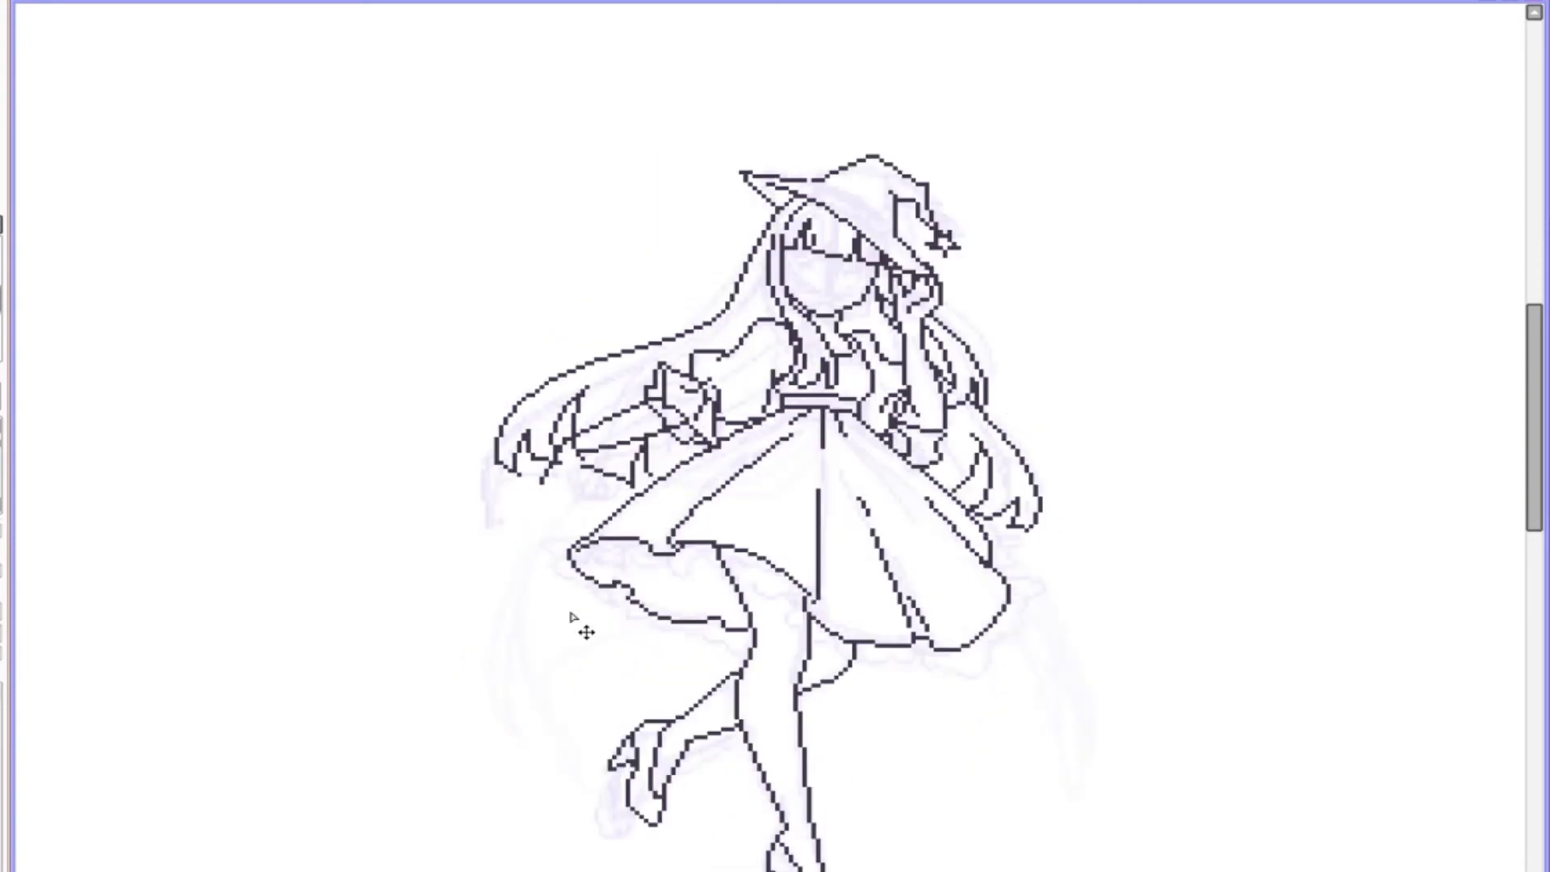
drag(688, 436, 513, 397)
Step: Draw the outstretched hand at the end of the forearm and reshape its fingers with the sketch hidden
key(h)
mouse_move(980, 413)
mouse_down()
mouse_move(1041, 387)
mouse_move(981, 395)
mouse_up()
key(h)
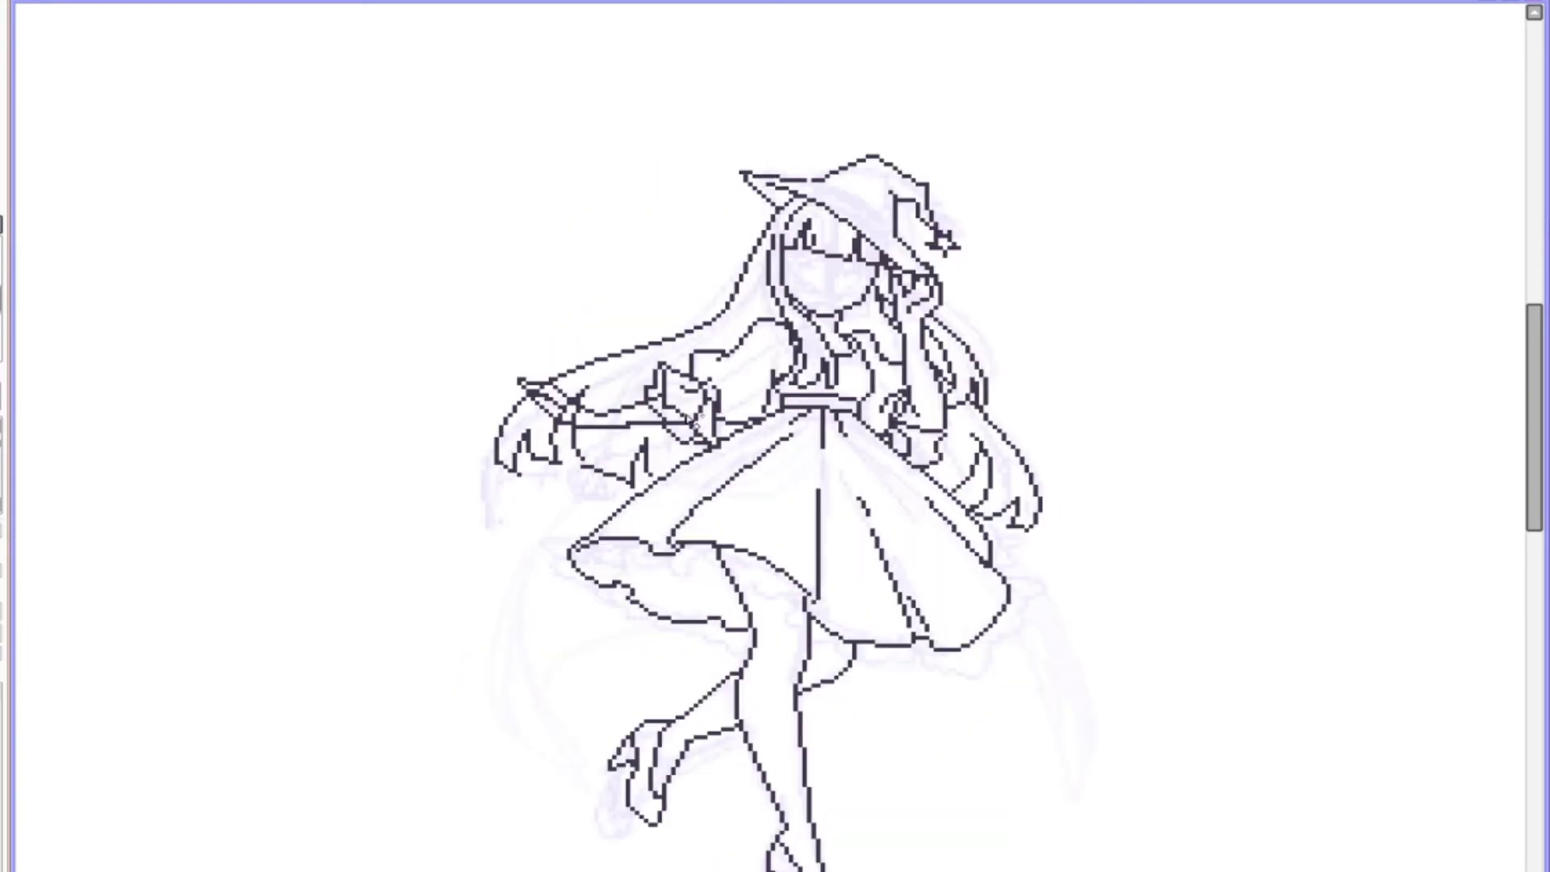
key(h)
scroll(981, 366, down, 2)
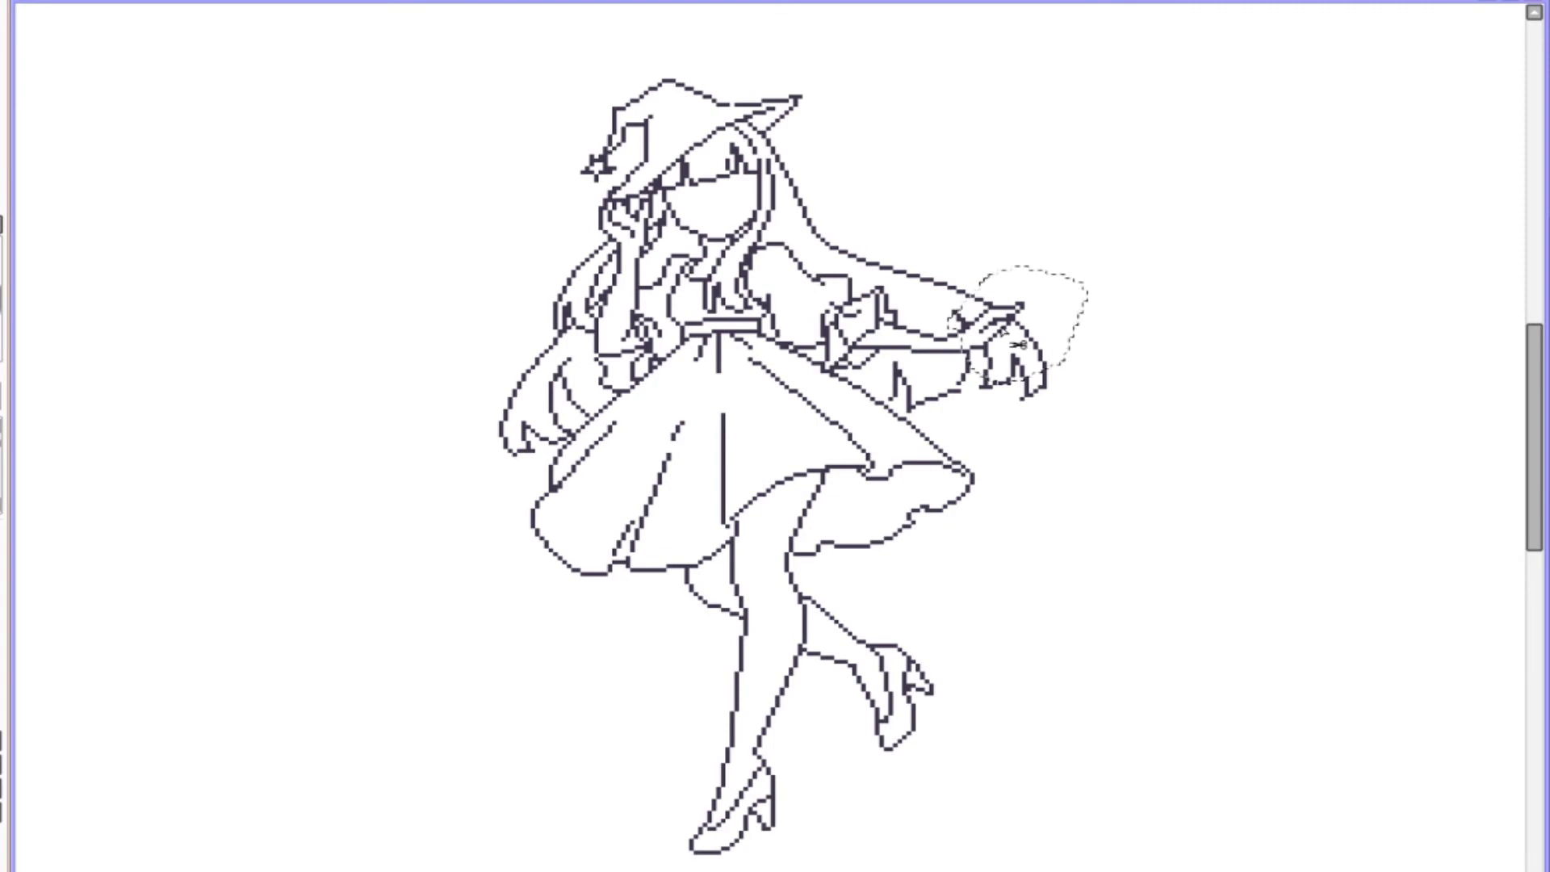
key(ctrl+z)
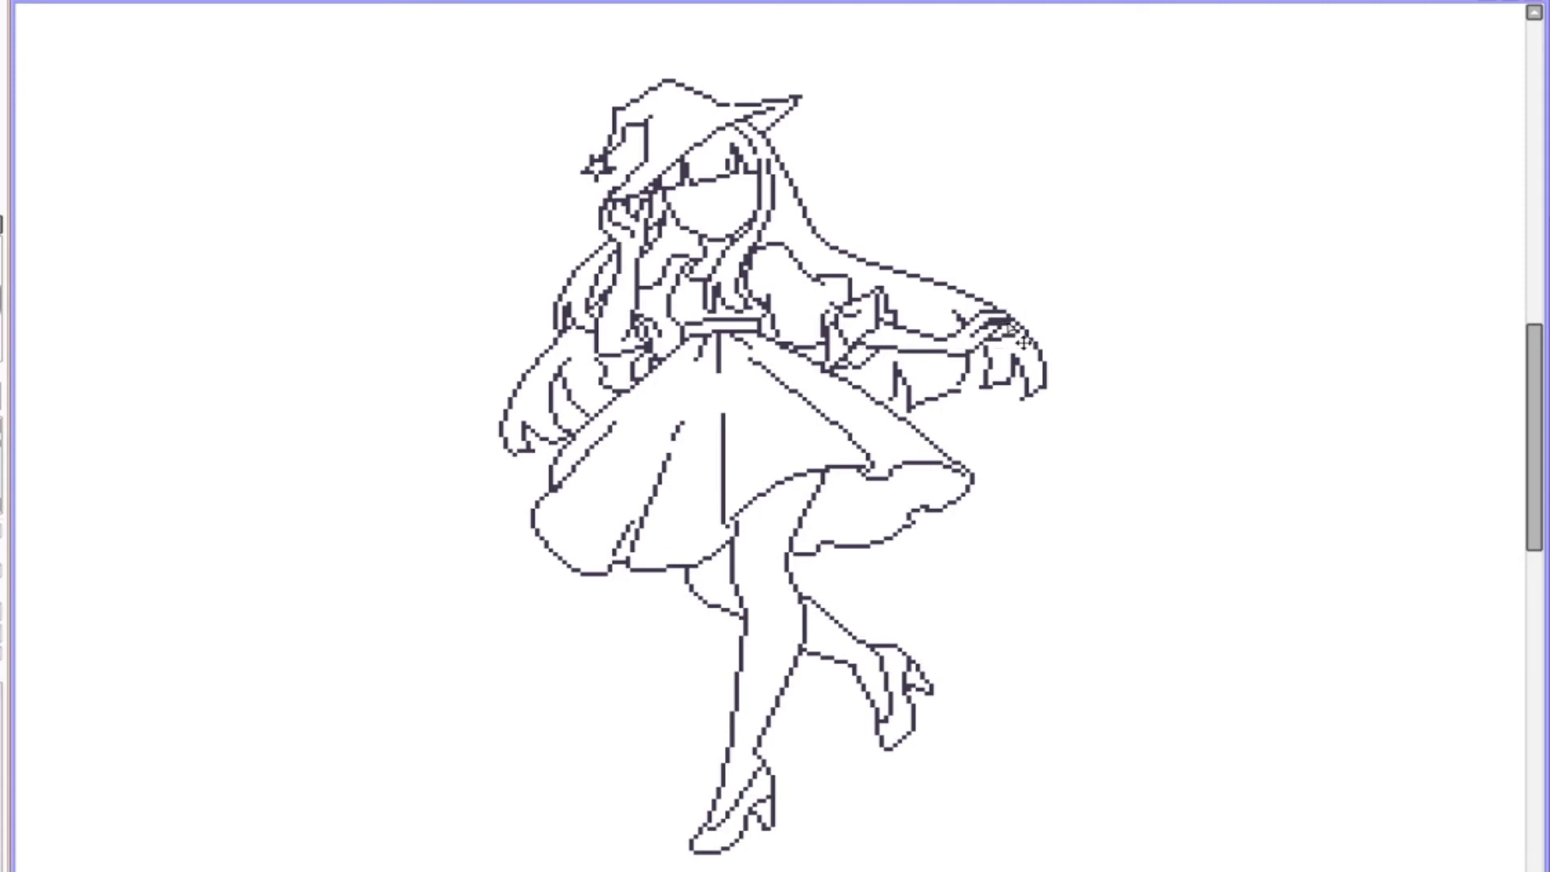
Step: Lay out purple and skin-tone palette swatches, and fill the skirt with deep purple and the shoes with dark indigo
key(h)
key(h)
key(h)
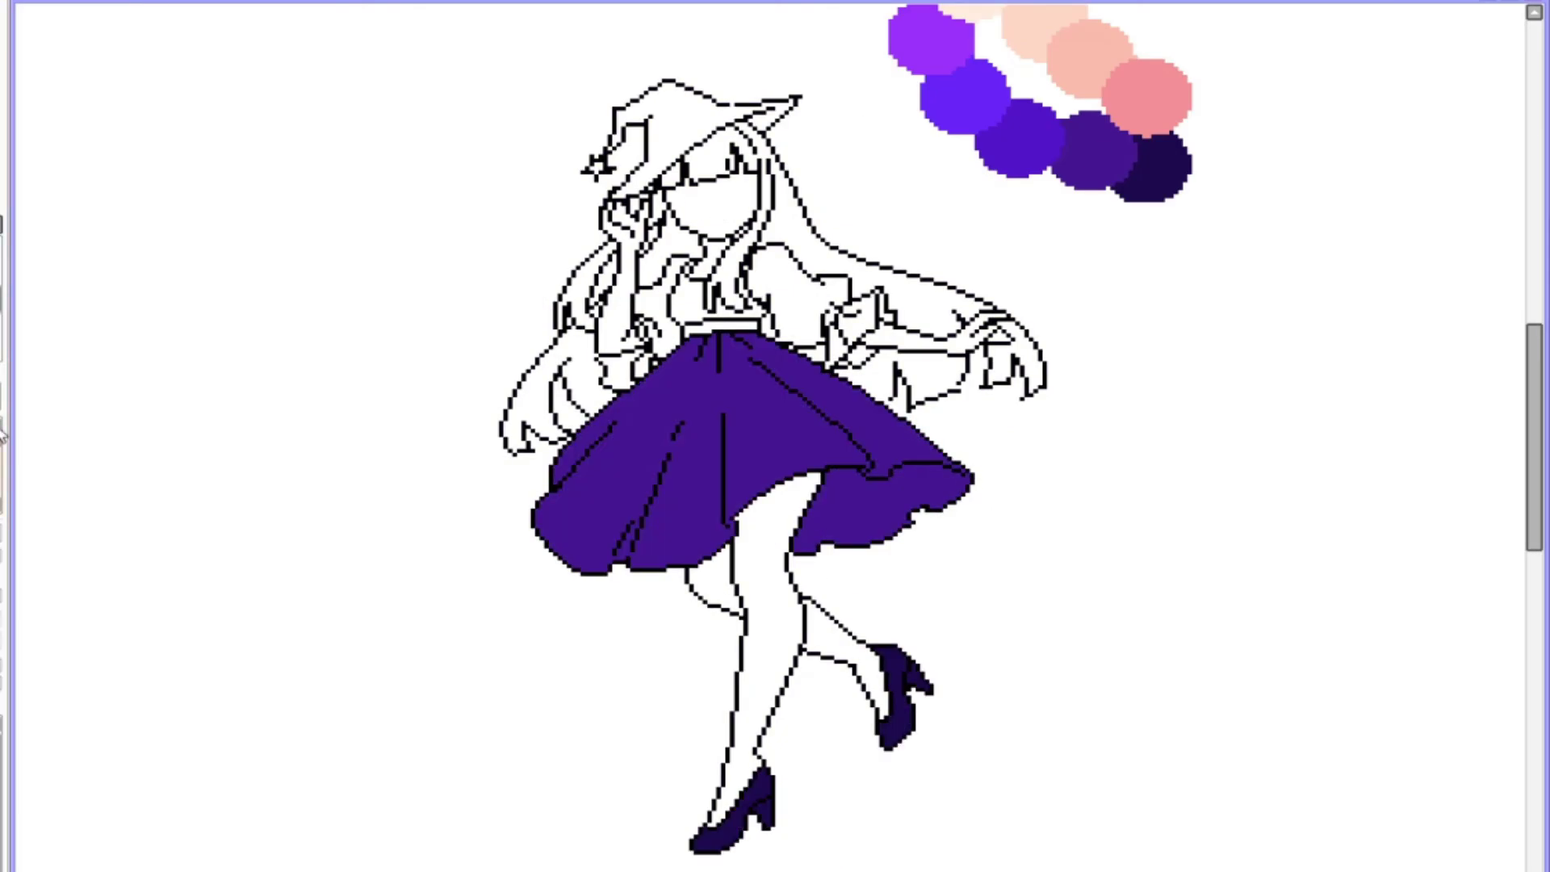
Step: Recolour the outlines of the legs, arms, face and neck in muted purple and refine the outstretched hand
drag(745, 630, 705, 721)
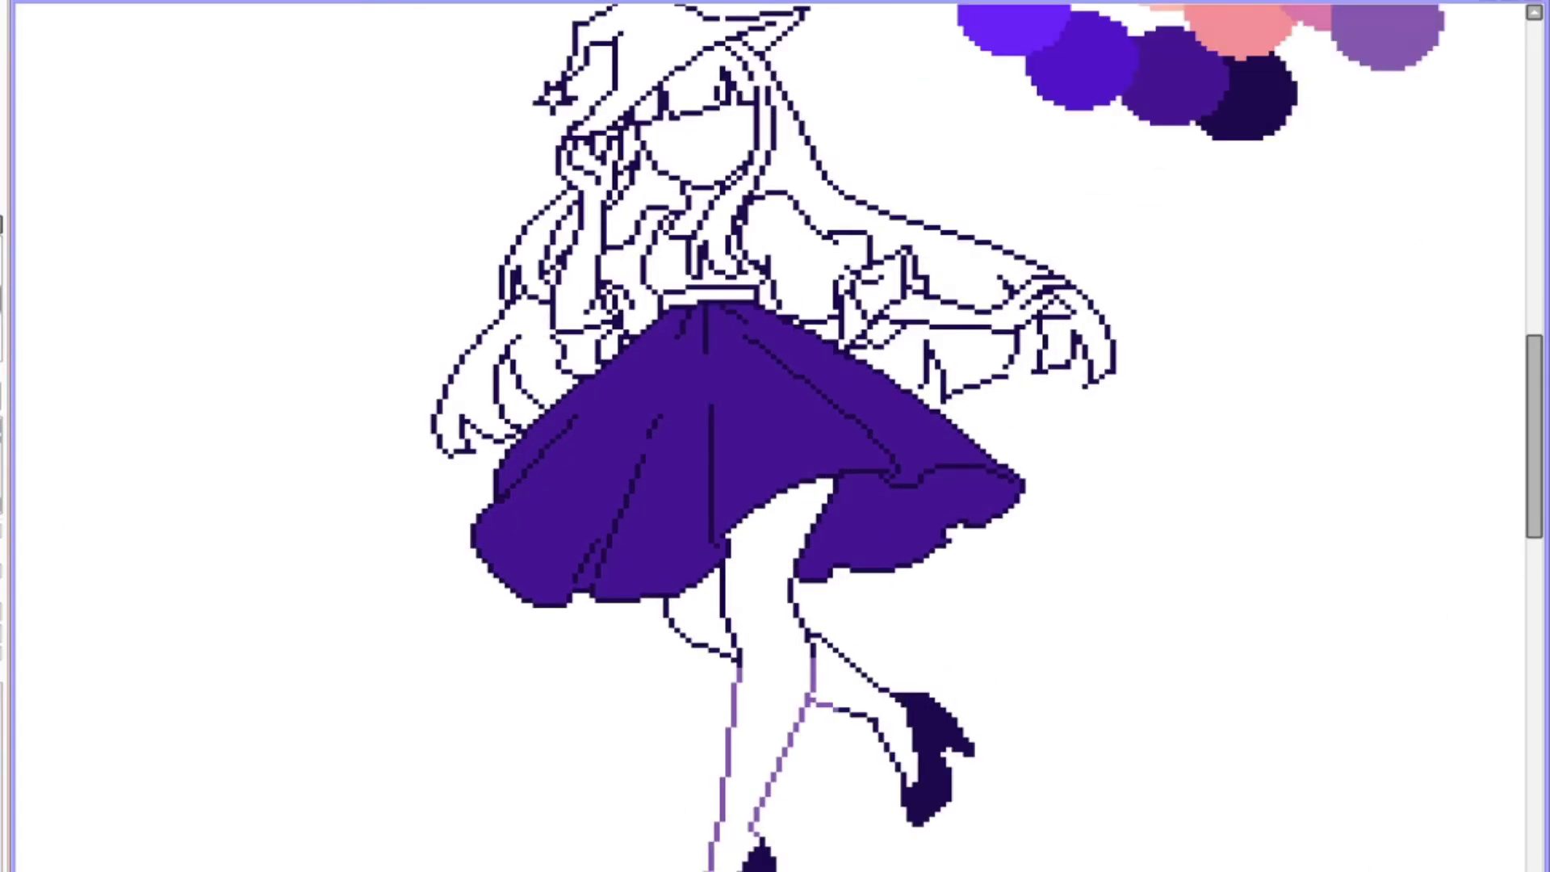
mouse_move(883, 324)
mouse_down()
mouse_move(969, 349)
mouse_move(880, 349)
mouse_up()
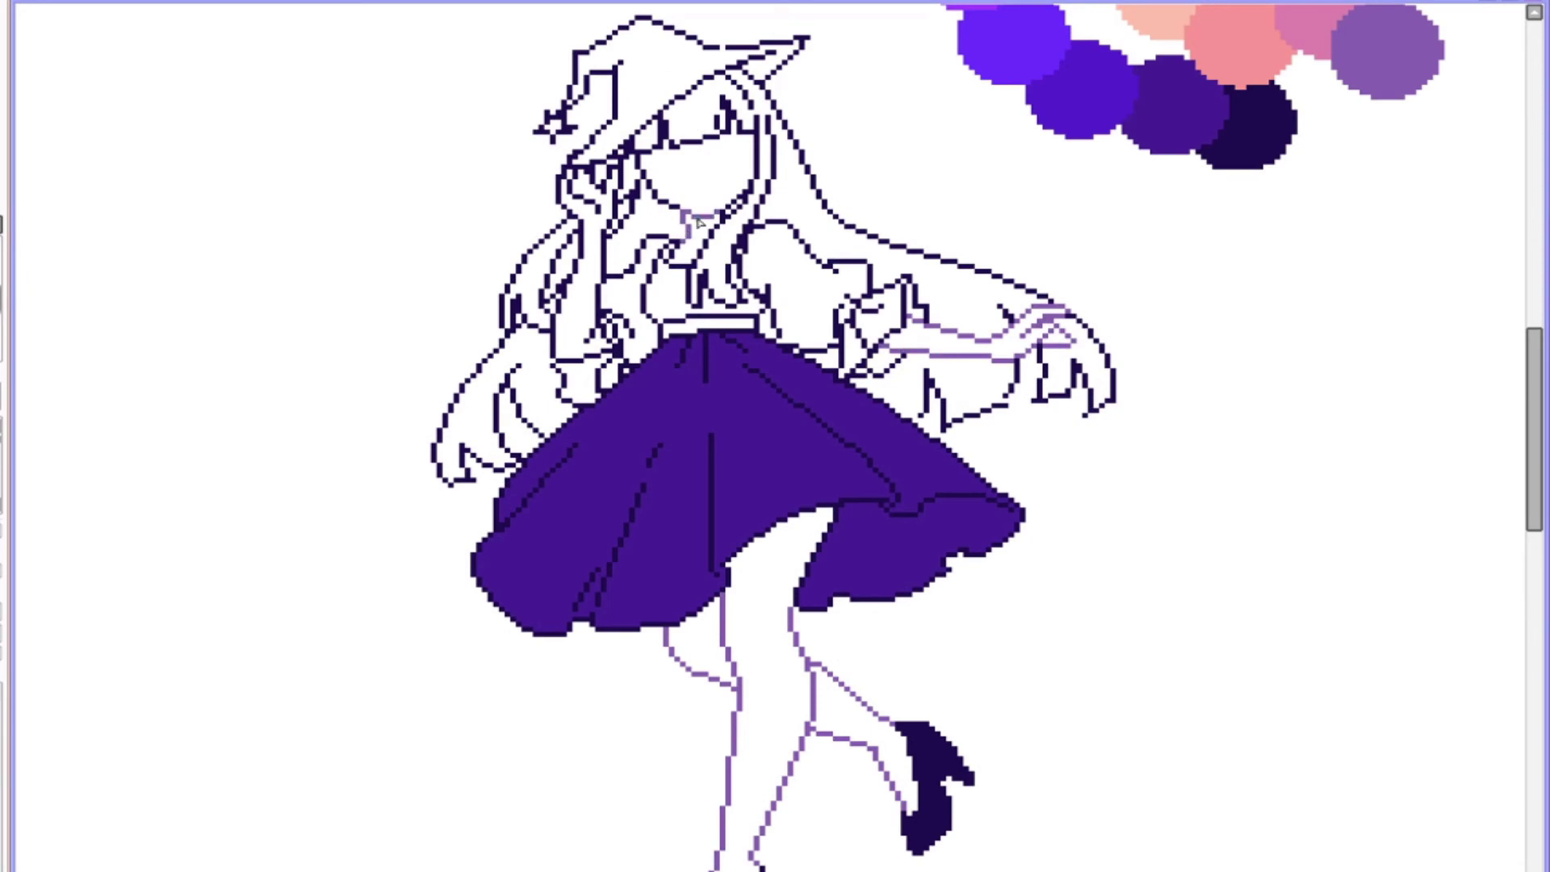
scroll(698, 222, down, 3)
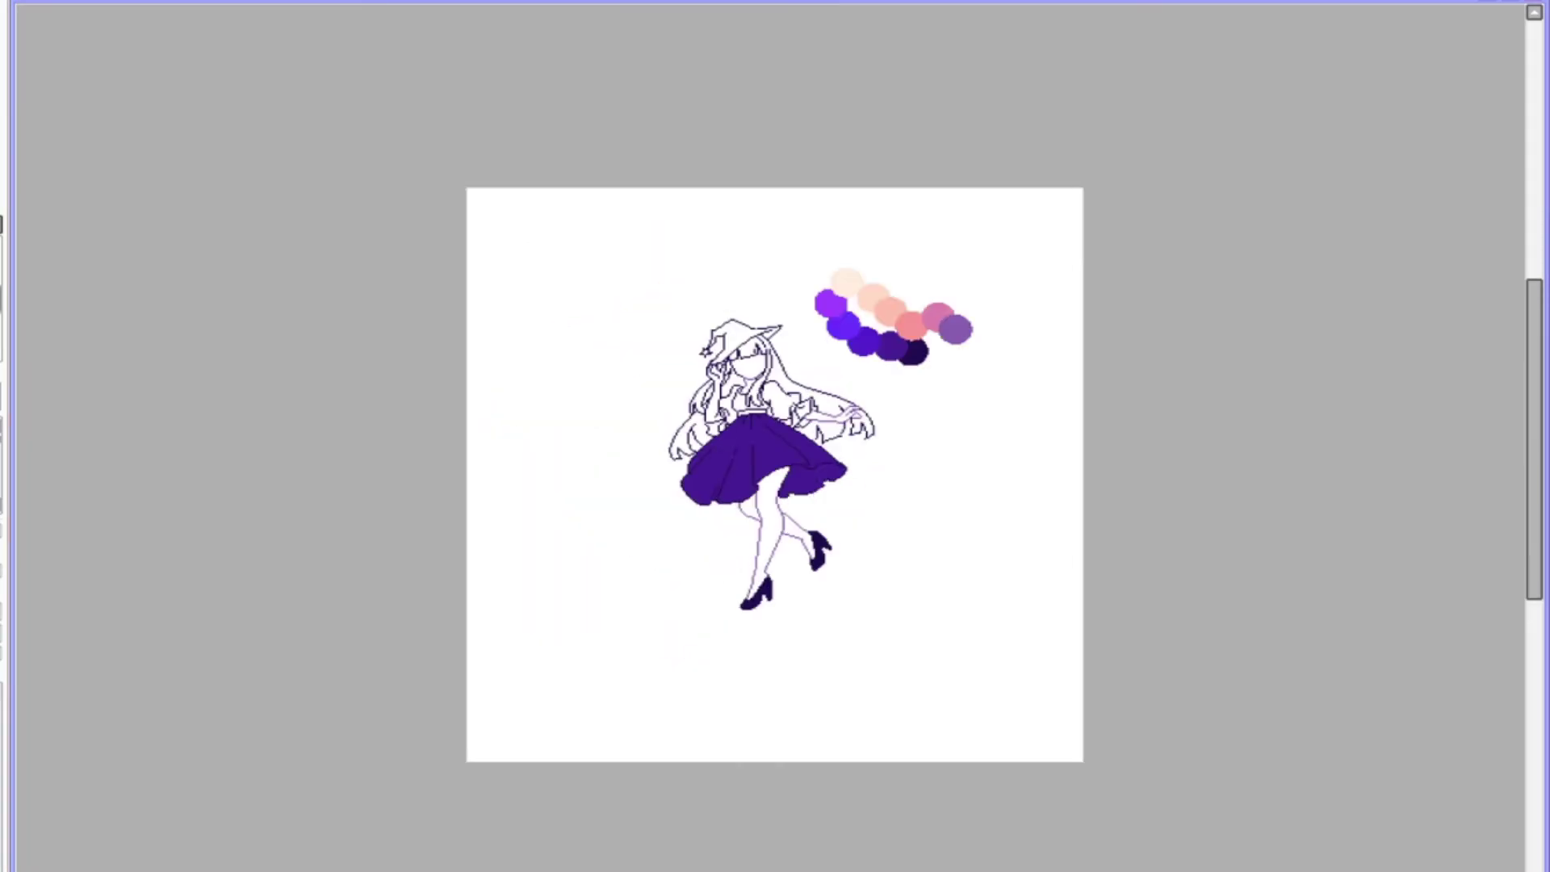
scroll(698, 222, up, 3)
mouse_move(572, 172)
mouse_down()
mouse_move(606, 291)
mouse_move(557, 360)
mouse_up()
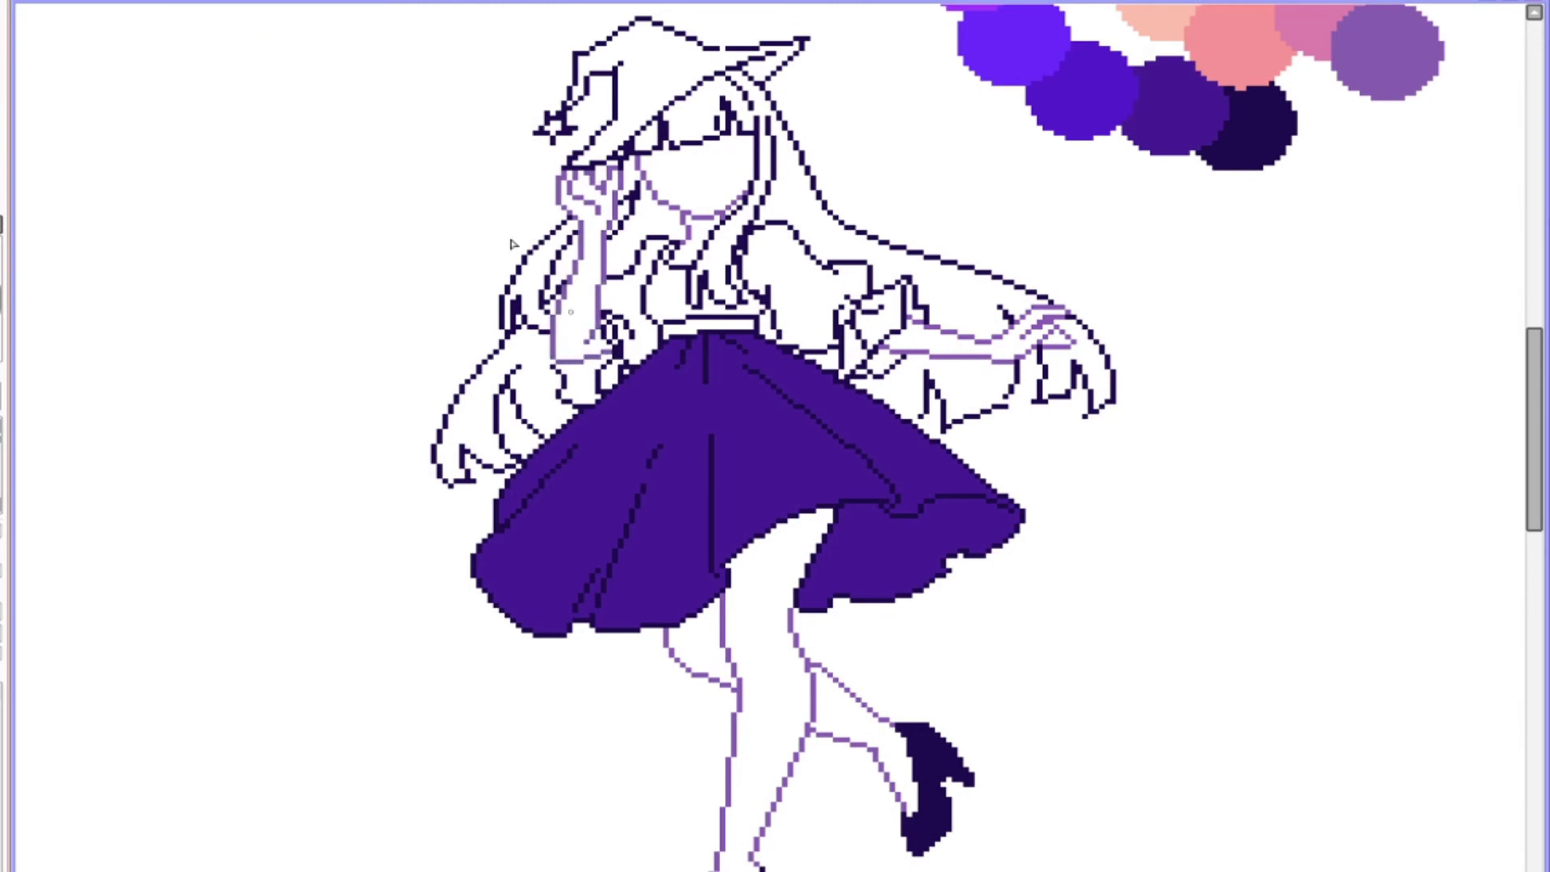
key(ctrl+z)
key(ctrl+z)
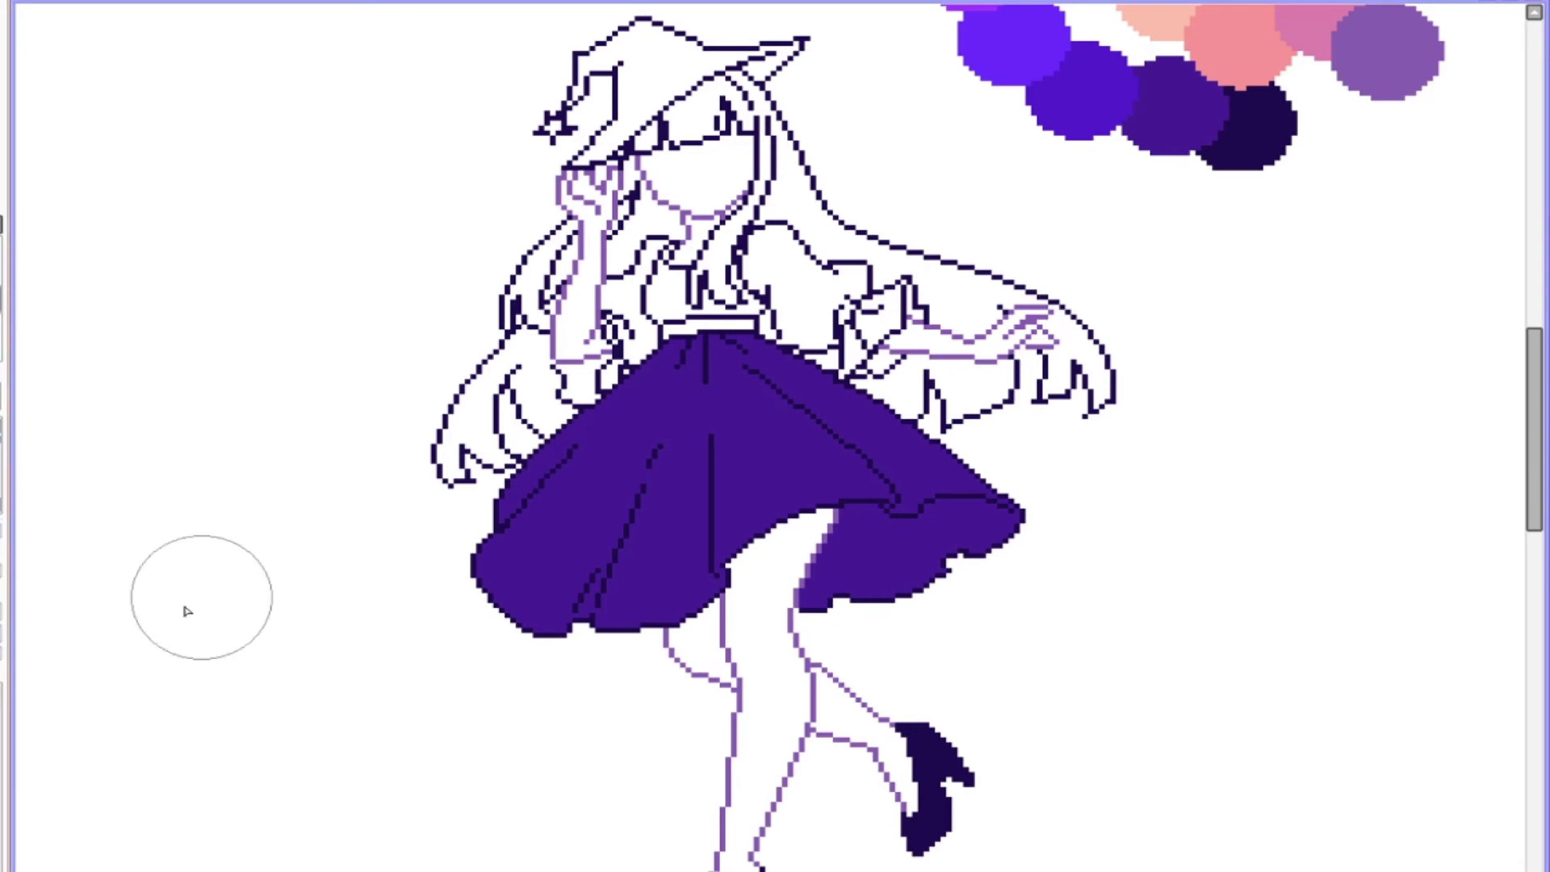
Step: Recolour the outlines of the flowing hair, side locks and bangs in periwinkle blue
click(828, 206)
click(1009, 403)
click(705, 296)
click(767, 186)
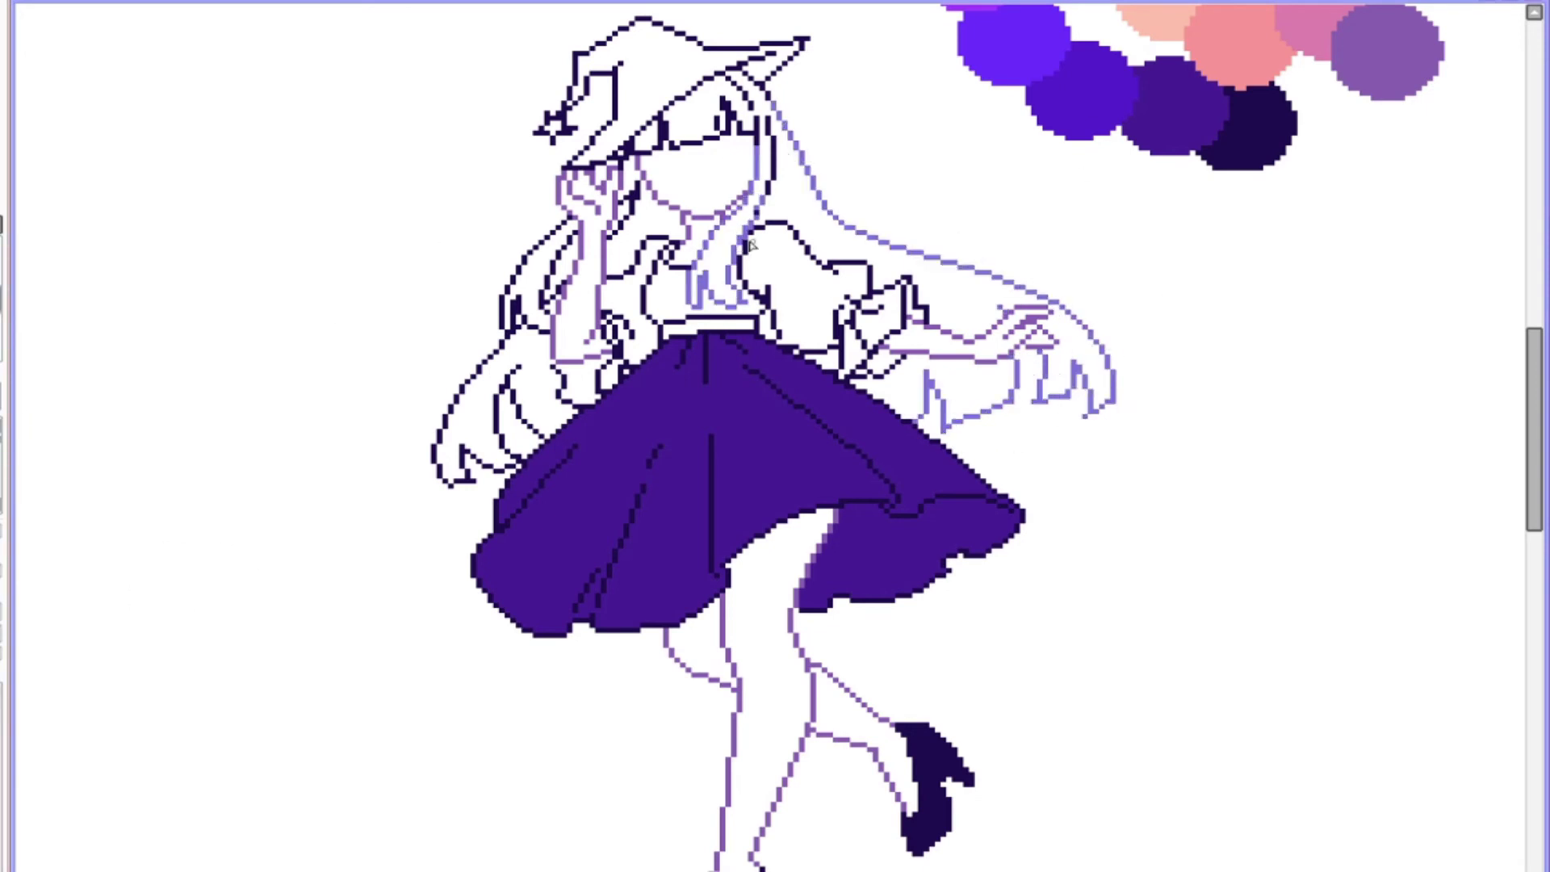
click(762, 153)
click(735, 121)
click(660, 133)
click(686, 143)
click(625, 209)
click(557, 270)
click(493, 440)
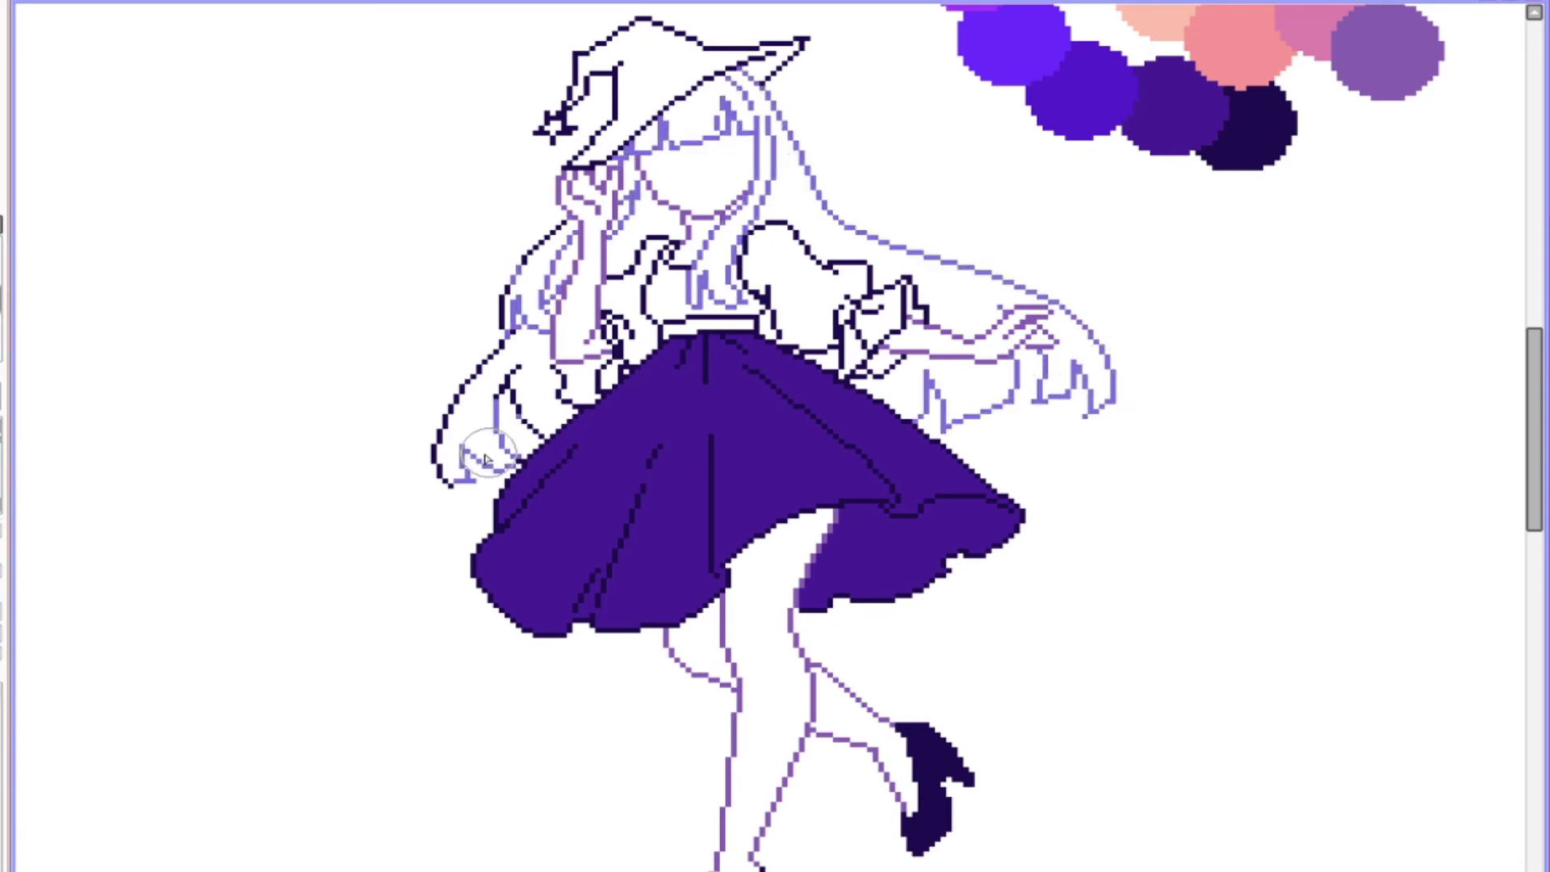
click(464, 404)
Step: Fill the bodice, sleeves, cuffs and hat with the skirt's deep purple
click(706, 291)
click(807, 258)
click(633, 306)
click(589, 380)
click(646, 89)
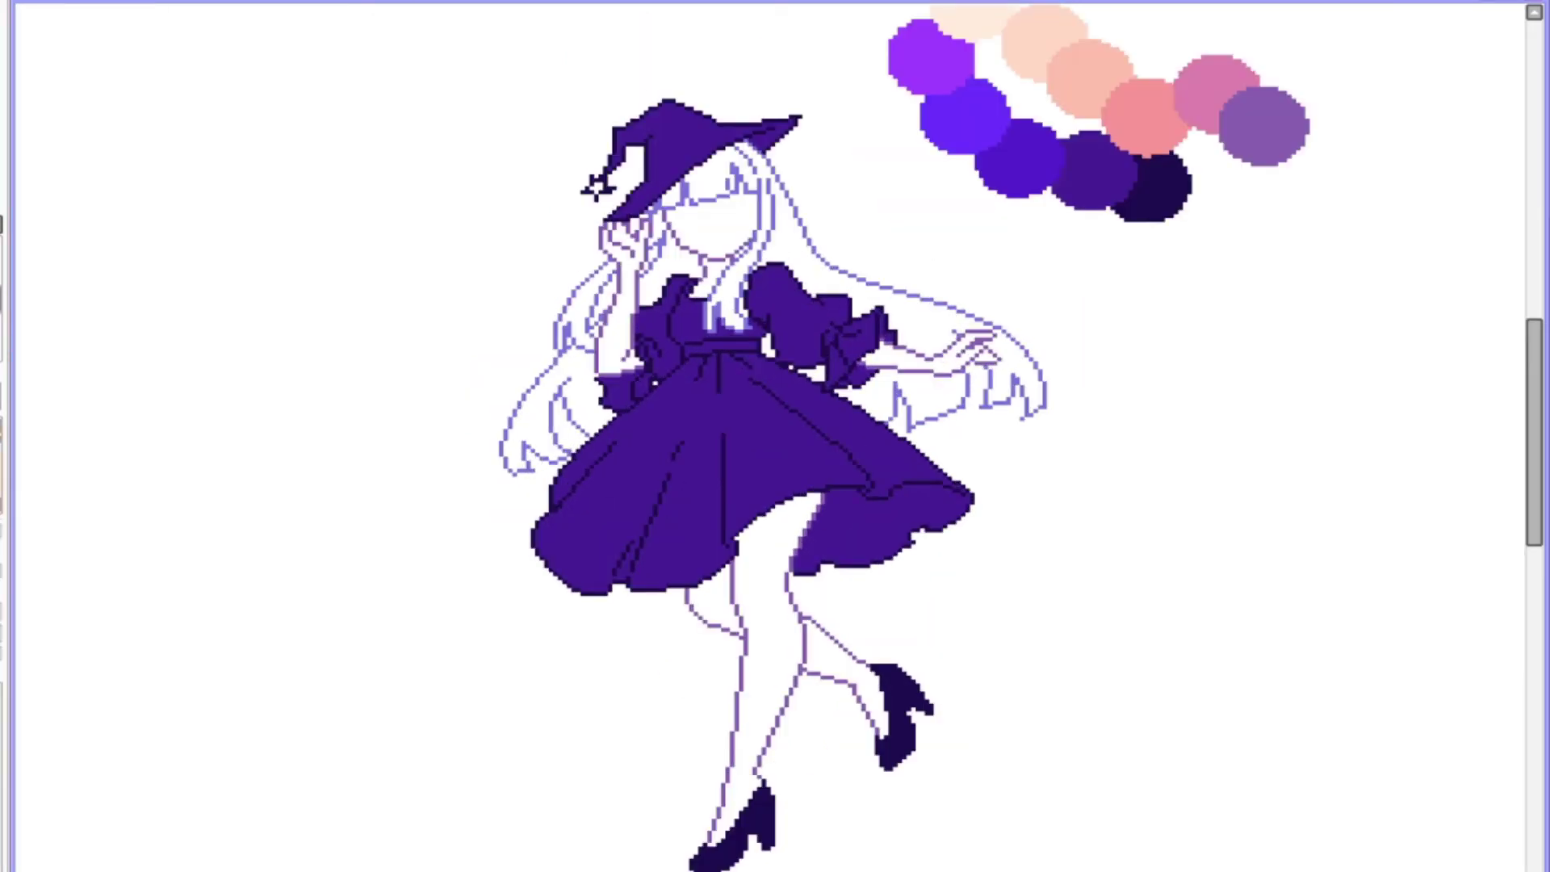
Step: Add periwinkle, light blue and icy blue swatches beside the purple palette
click(916, 137)
click(918, 181)
click(956, 206)
Step: Fill the bangs, side locks and long hair on both sides with light periwinkle blue
click(731, 186)
click(928, 322)
click(896, 396)
click(662, 266)
click(1013, 380)
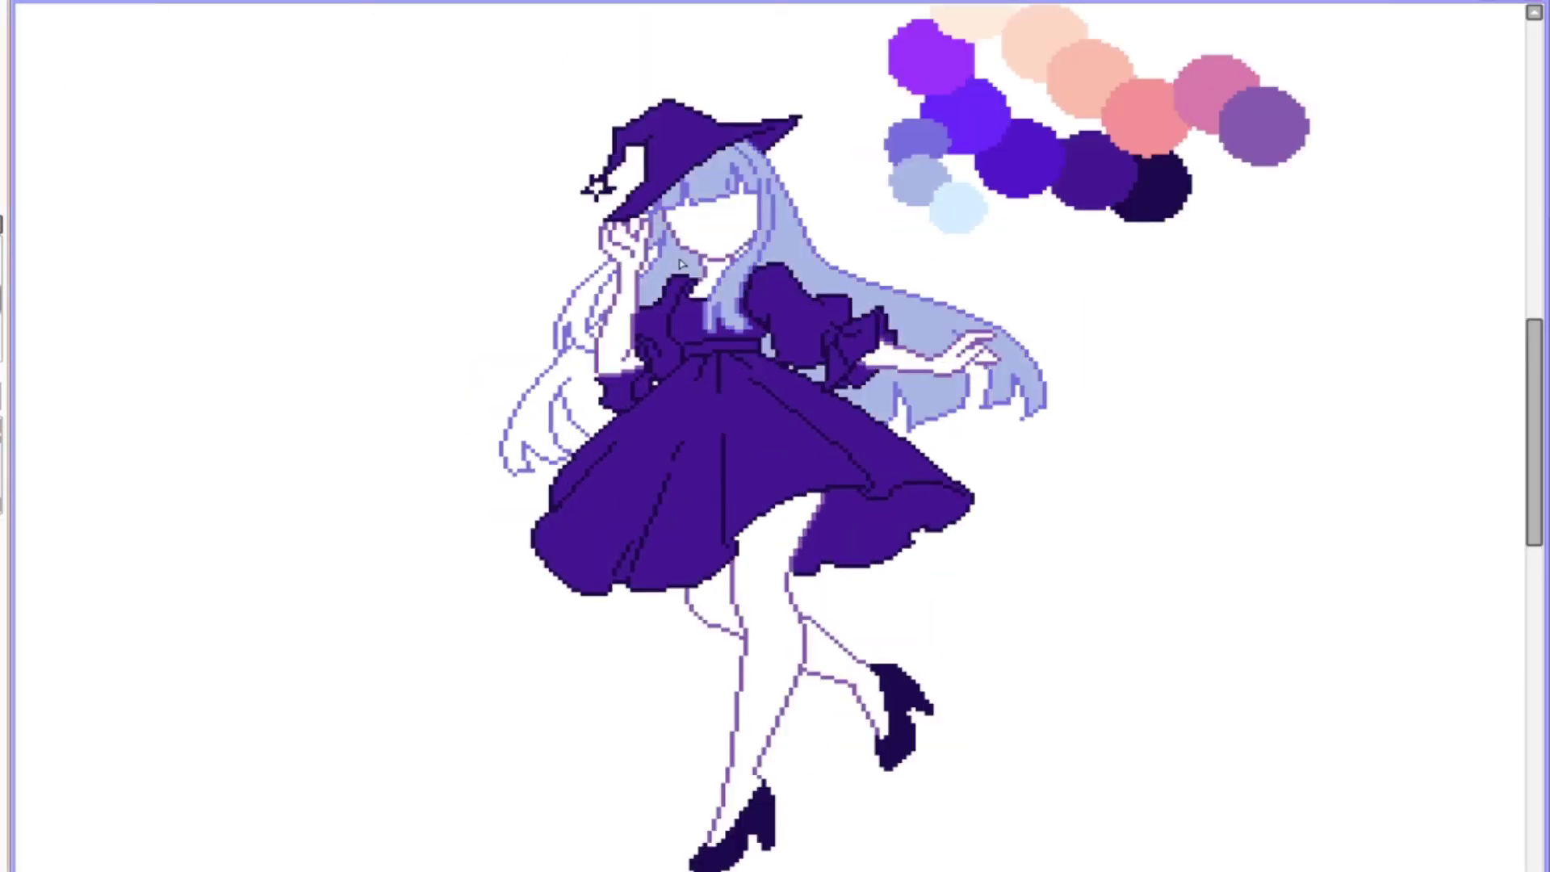
click(589, 307)
click(556, 419)
Step: Recolour the hat's star and the inner lines of the chin, arms and legs in coral pink
click(596, 187)
click(714, 257)
click(803, 634)
click(736, 601)
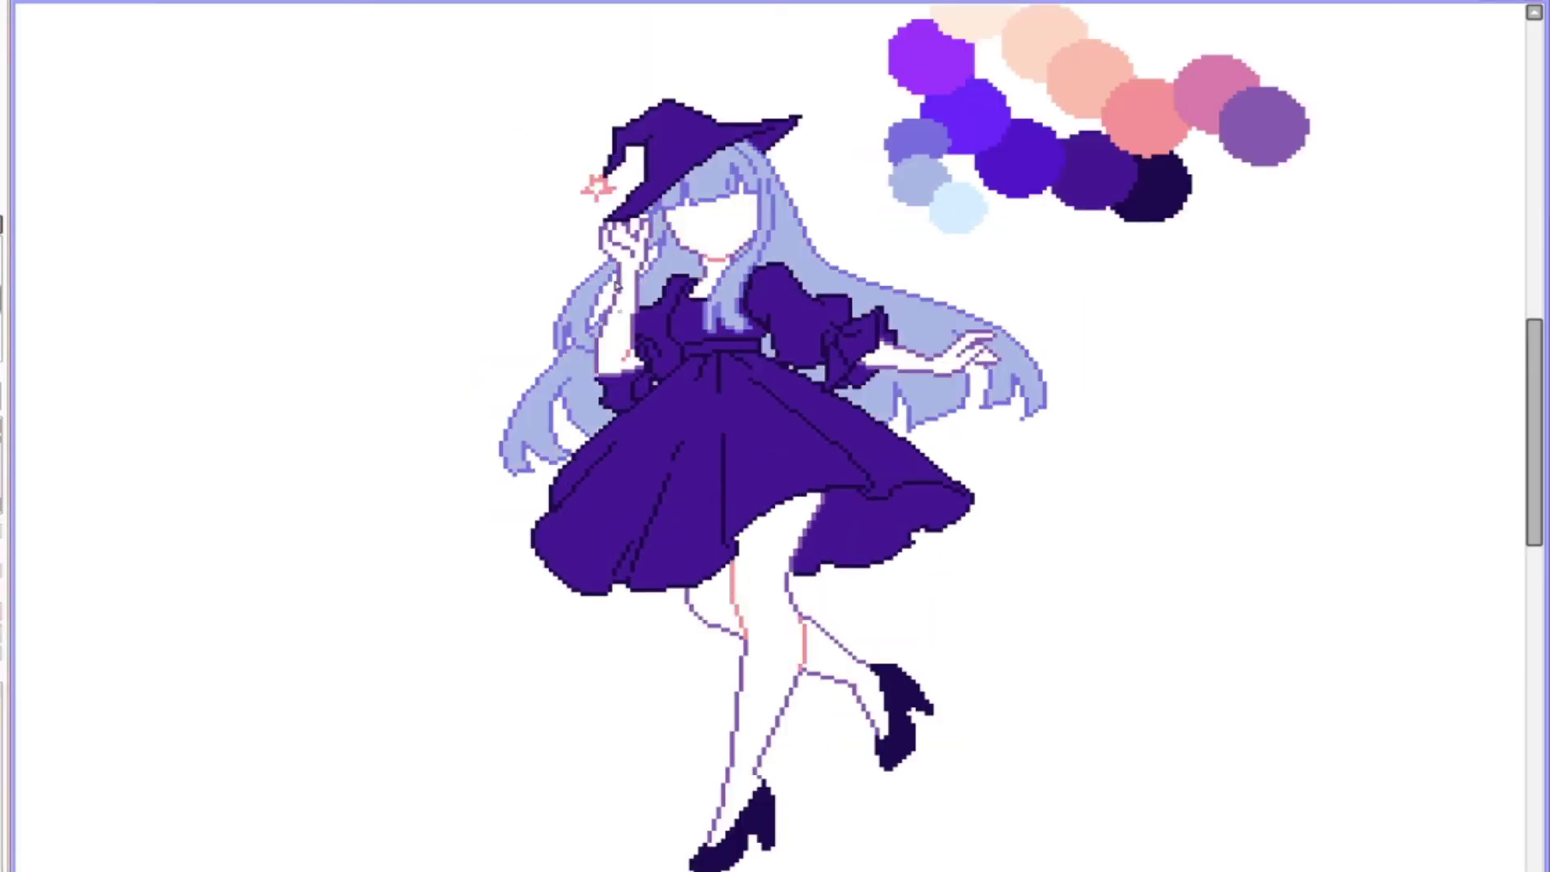
Step: Draw thin loose strands along the outer edges of the hair on both sides in periwinkle blue
mouse_move(807, 234)
mouse_down()
mouse_move(1082, 346)
mouse_move(937, 299)
mouse_up()
mouse_move(614, 250)
mouse_down()
mouse_move(533, 343)
mouse_move(483, 468)
mouse_up()
drag(859, 262, 819, 236)
drag(515, 483, 485, 470)
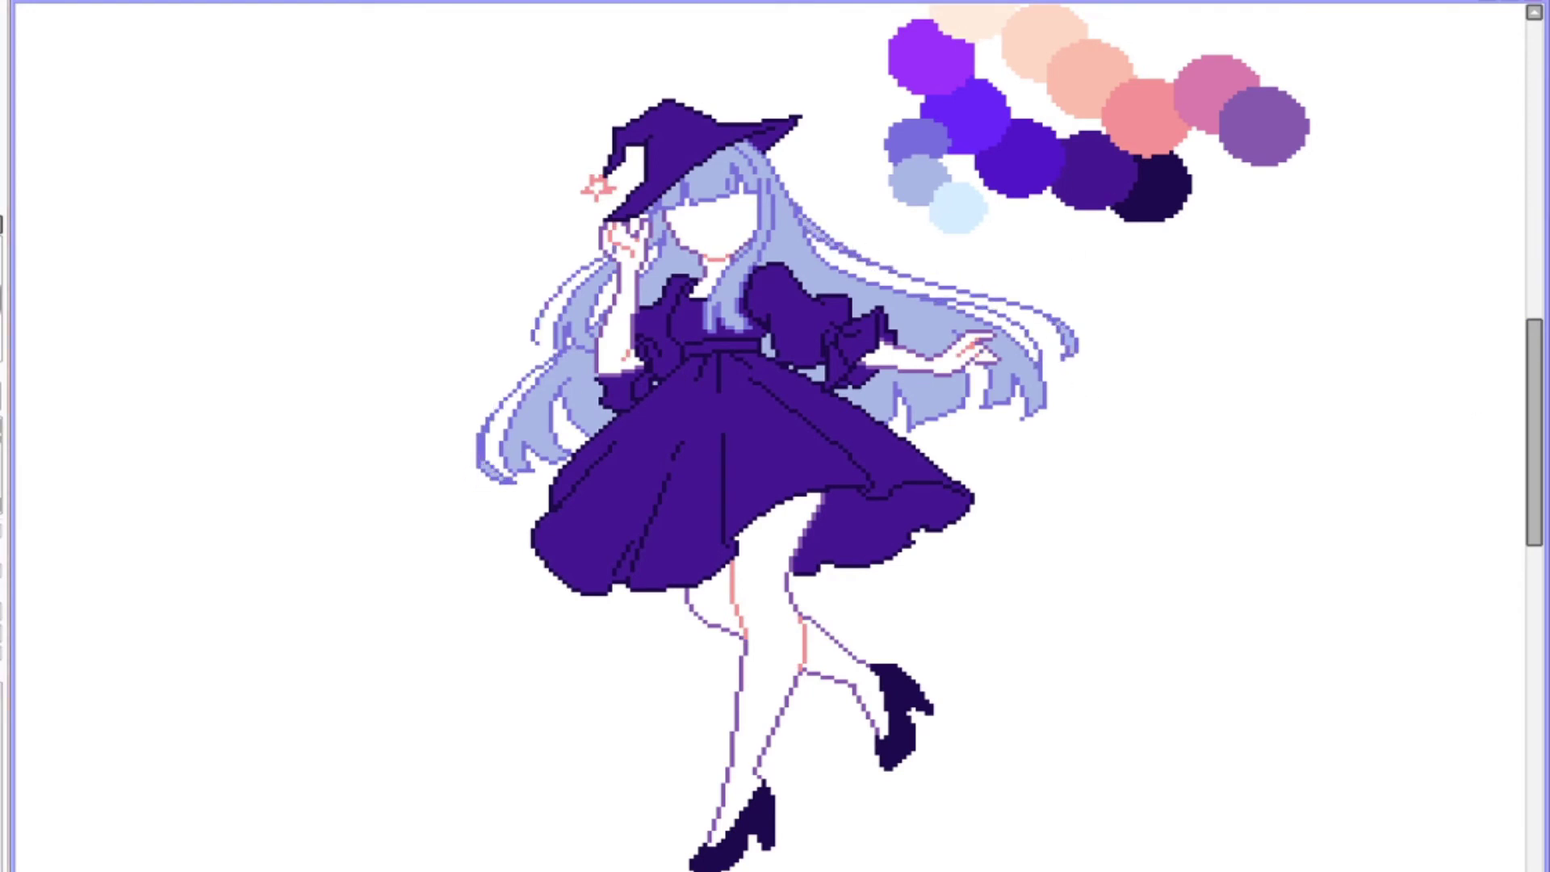
Step: Fill the face, neck, arms and legs with pale cream skin colour
click(710, 226)
click(767, 646)
Step: Add two dark greyish-purple swatches and a pale yellow swatch to the palette, and recolour the shoes greyish purple
scroll(775, 435, down, 2)
click(1025, 272)
click(1153, 243)
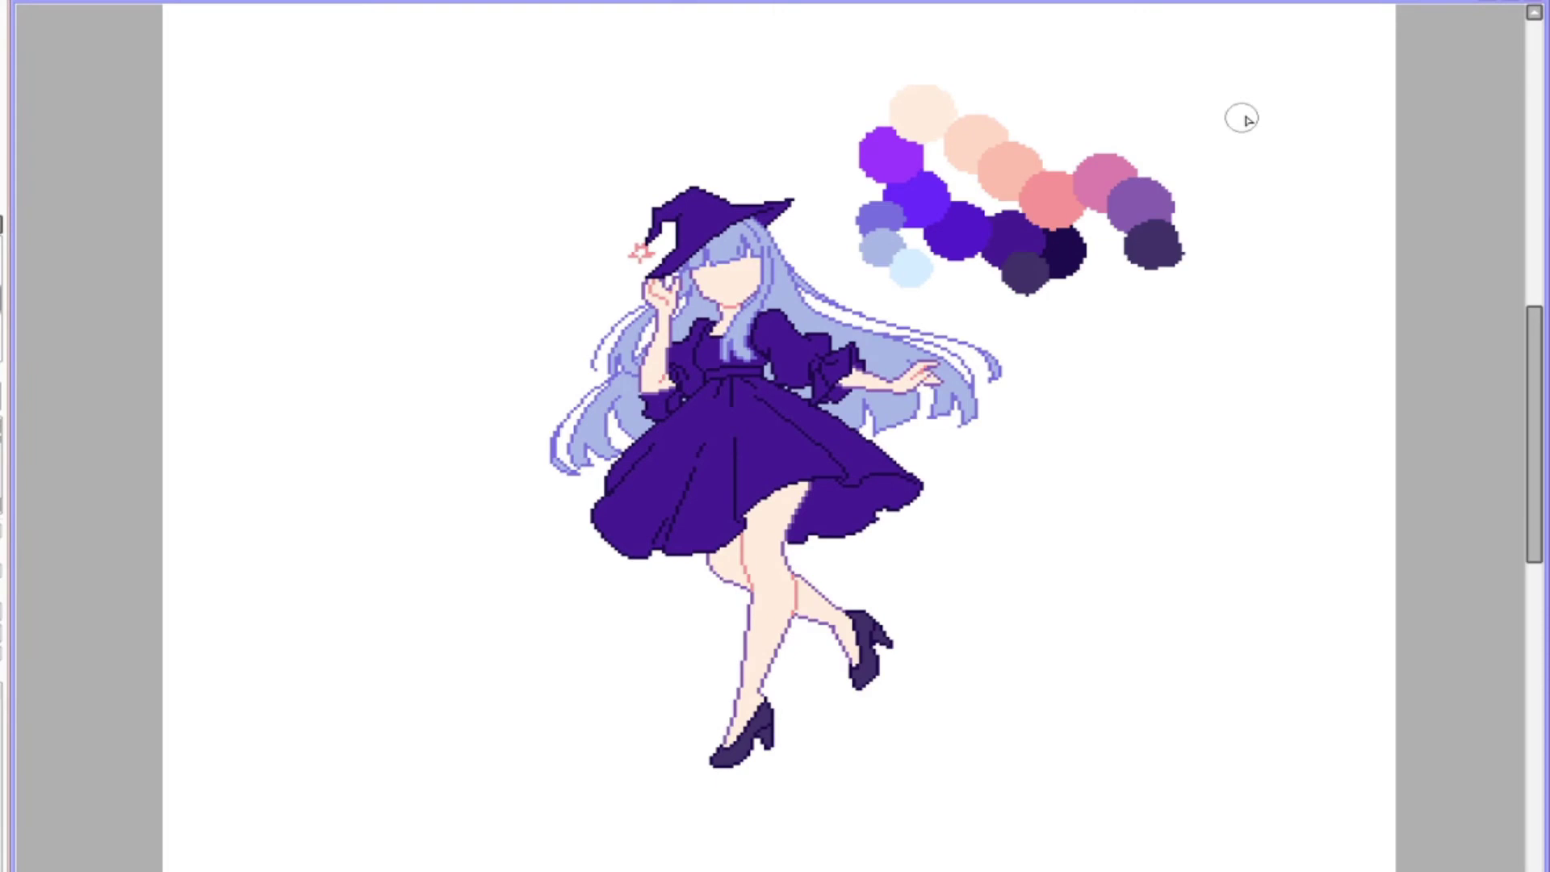
click(1001, 112)
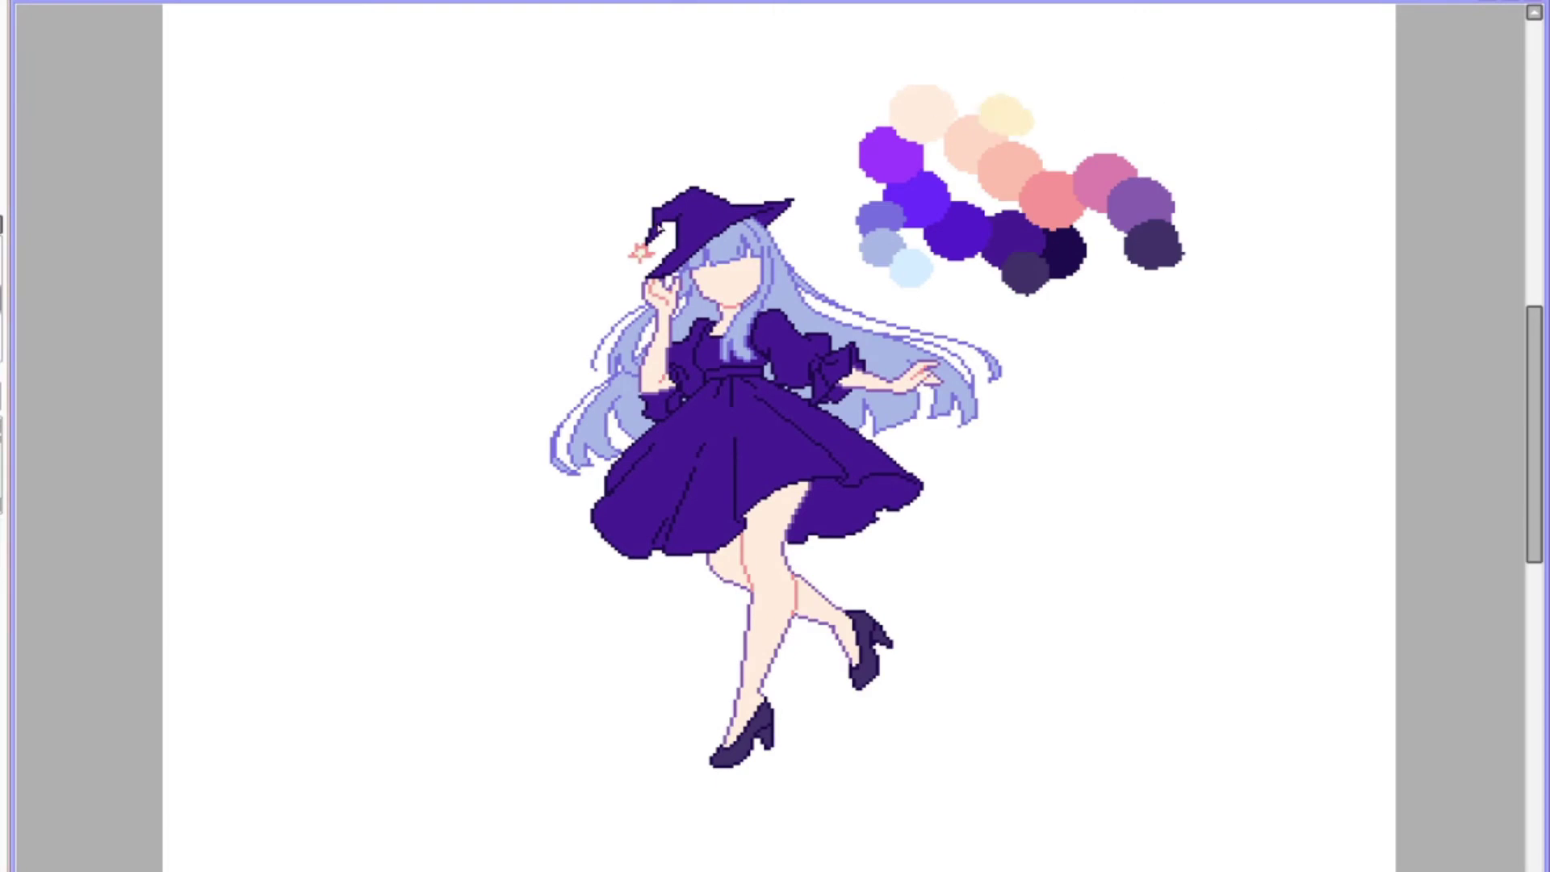
Step: Darken the leg outlines and fill both legs with dark greyish purple as tights
scroll(774, 435, up, 2)
drag(727, 646, 711, 843)
drag(799, 646, 775, 779)
drag(686, 565, 747, 641)
drag(795, 609, 888, 702)
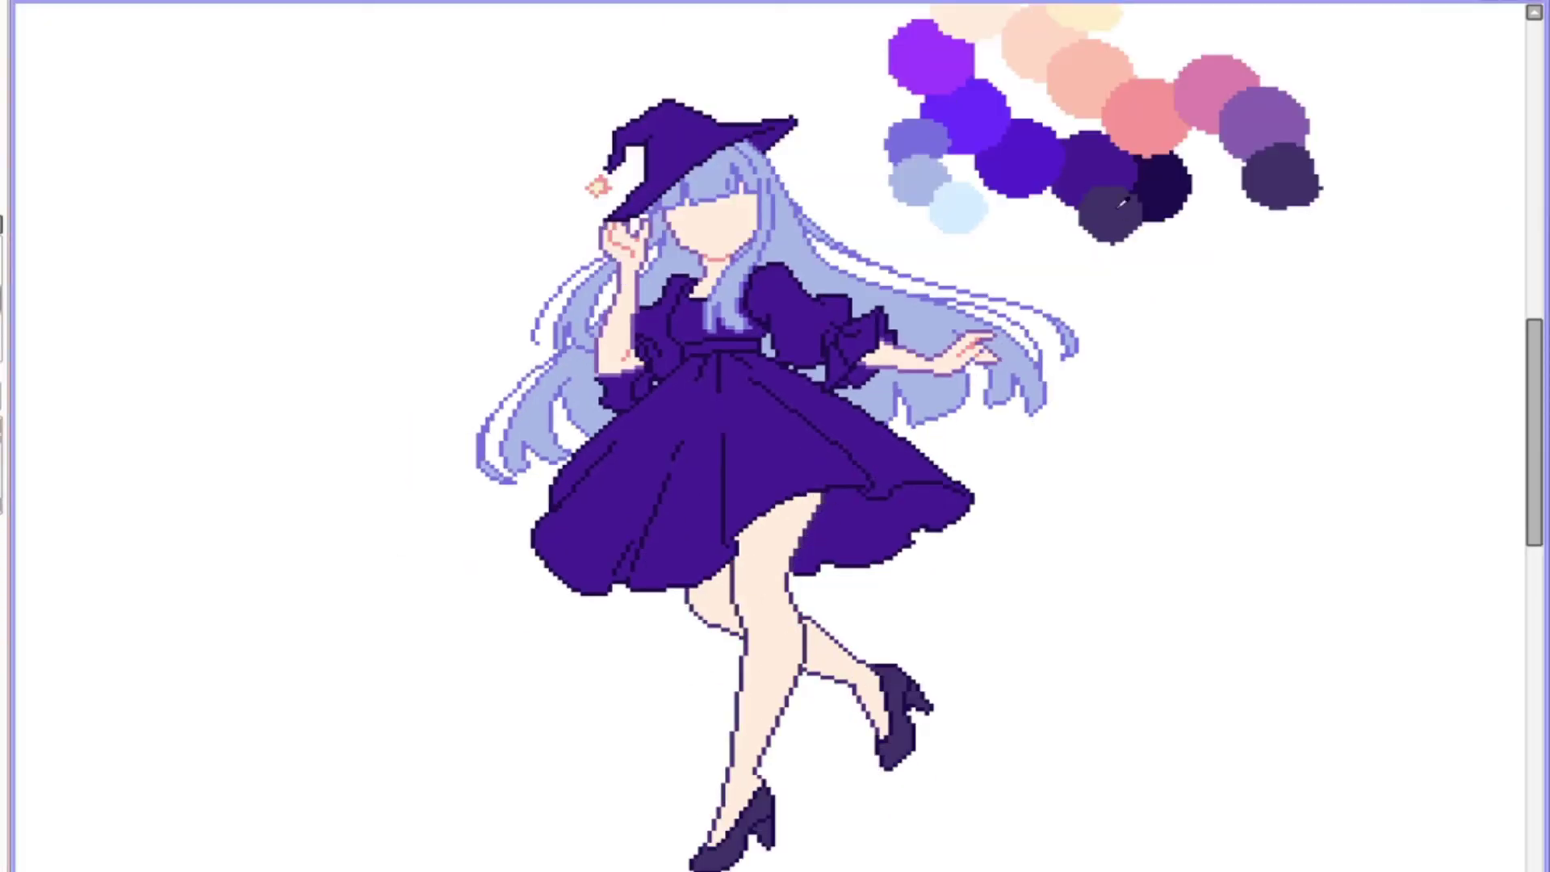
click(767, 686)
scroll(775, 436, down, 2)
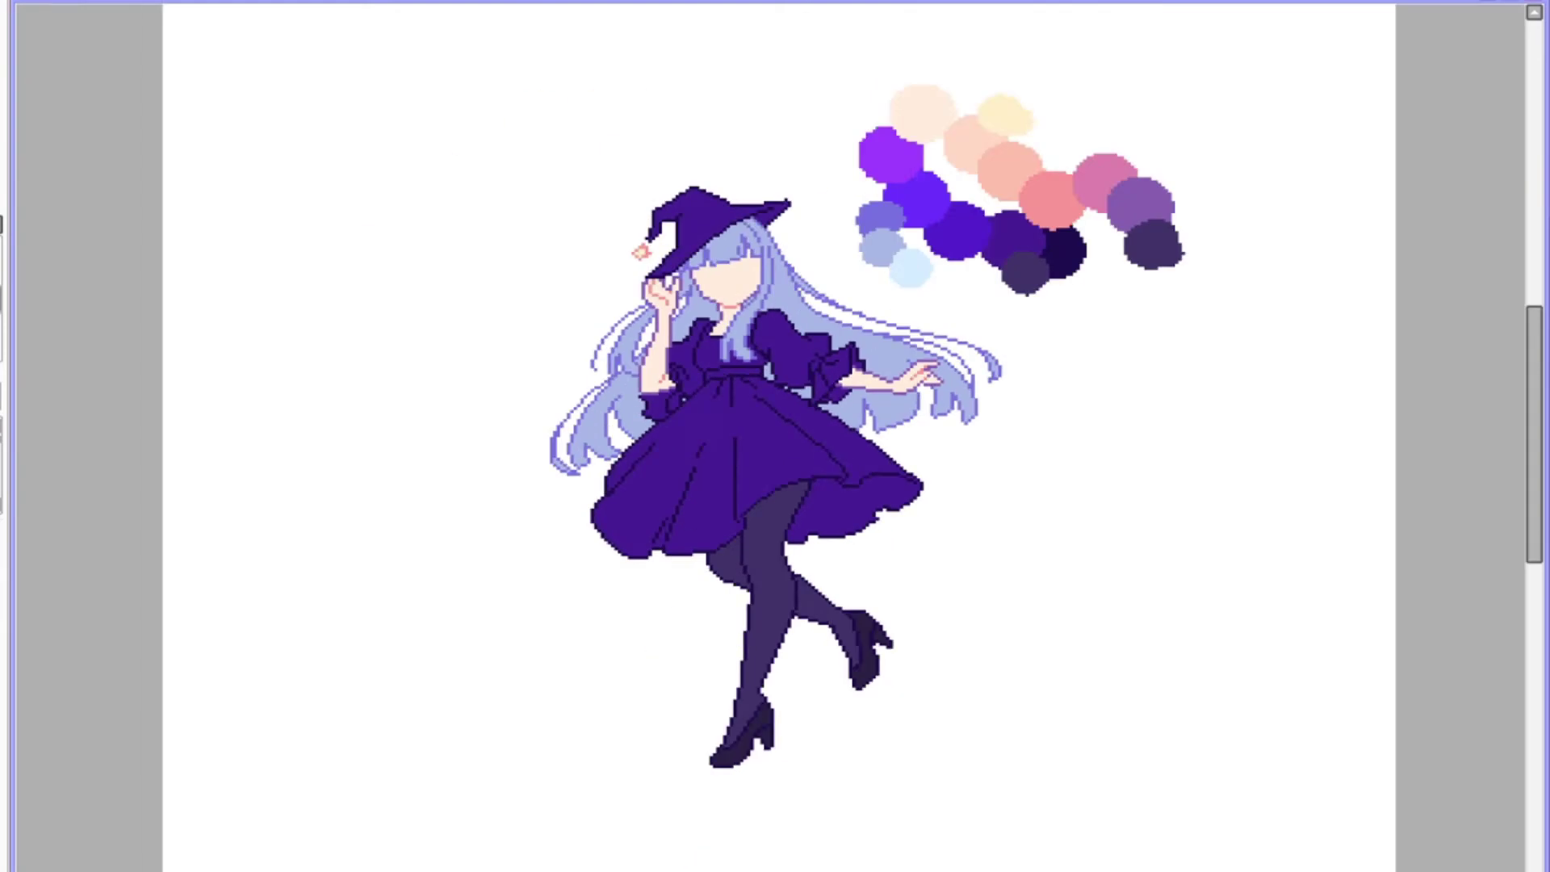
Step: Select the dress and hat areas and paint a lighter blue-violet base over the skirt, bodice, puffed sleeve and hat
scroll(763, 432, up, 1)
click(662, 501)
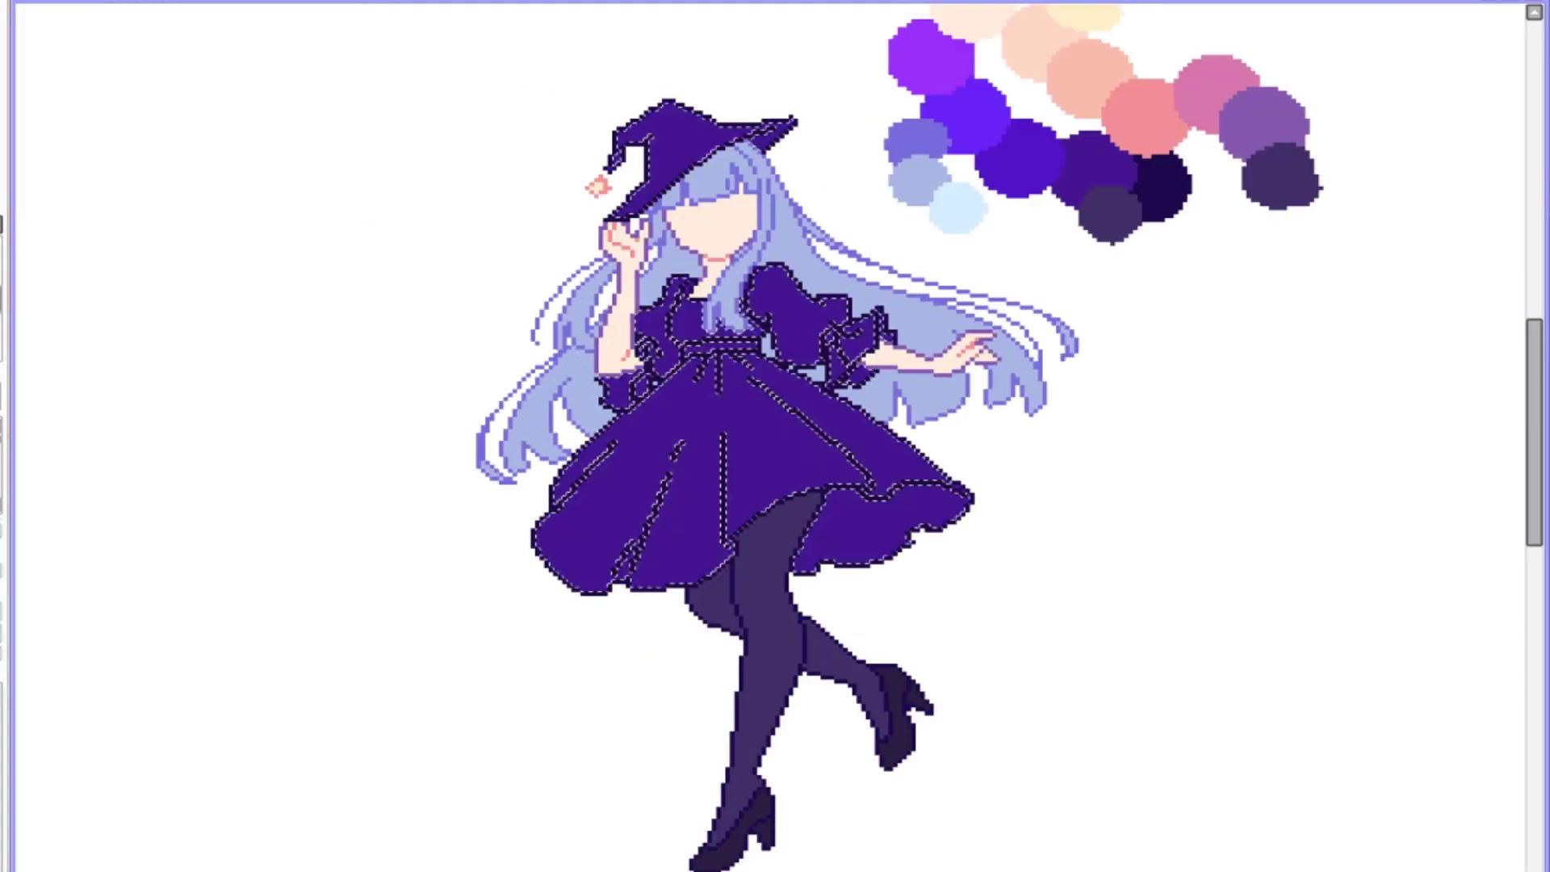
mouse_move(742, 371)
mouse_down()
mouse_move(726, 484)
mouse_move(831, 516)
mouse_up()
drag(880, 396, 787, 464)
mouse_move(698, 383)
mouse_down()
mouse_move(662, 560)
mouse_move(662, 412)
mouse_up()
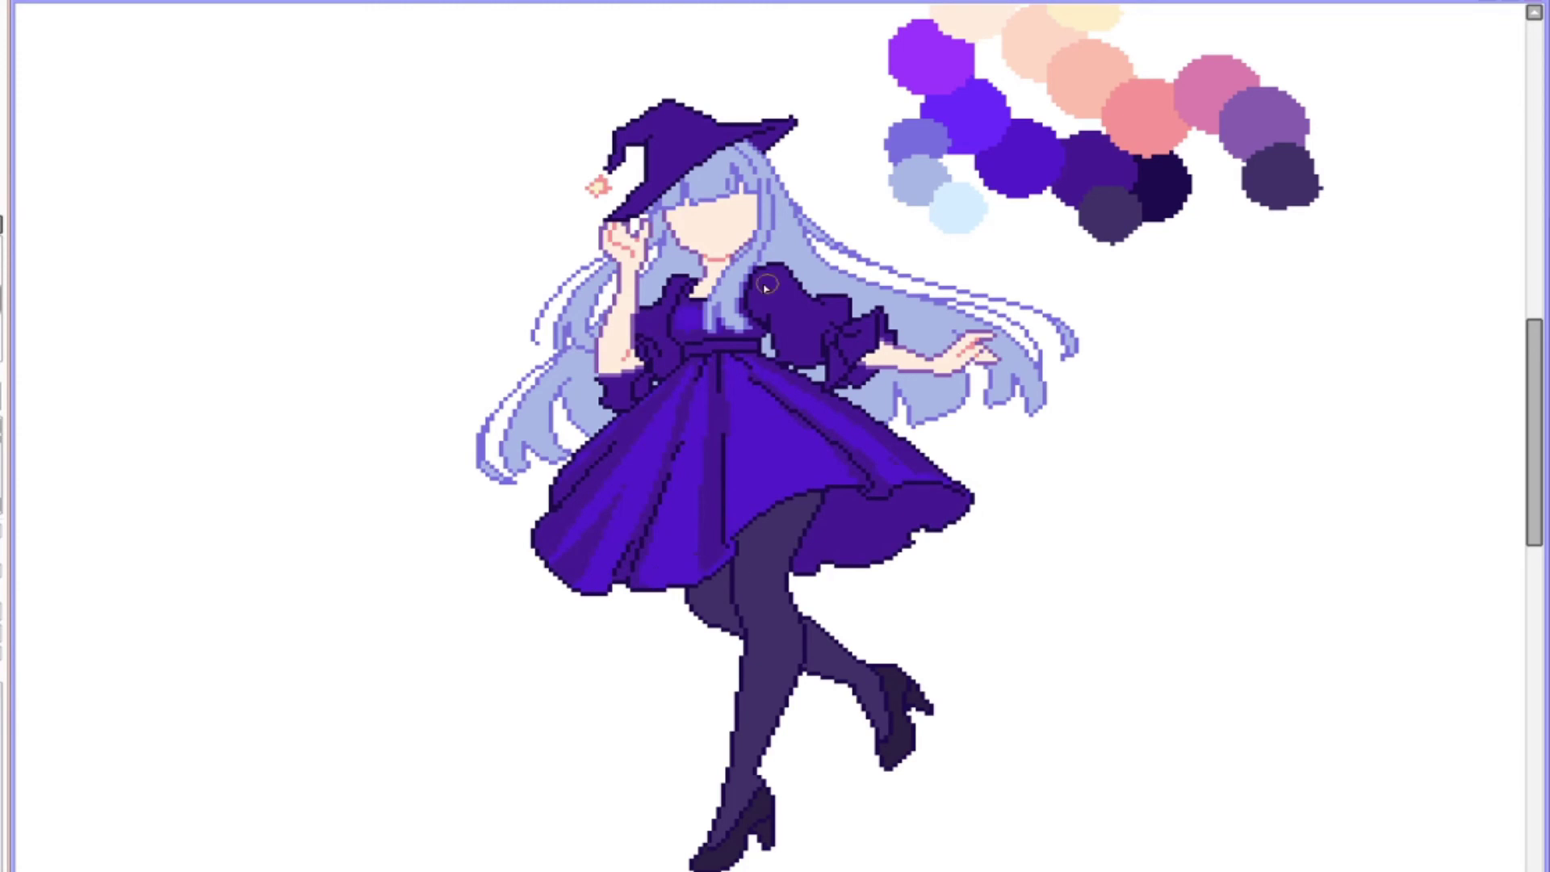
drag(771, 283, 815, 347)
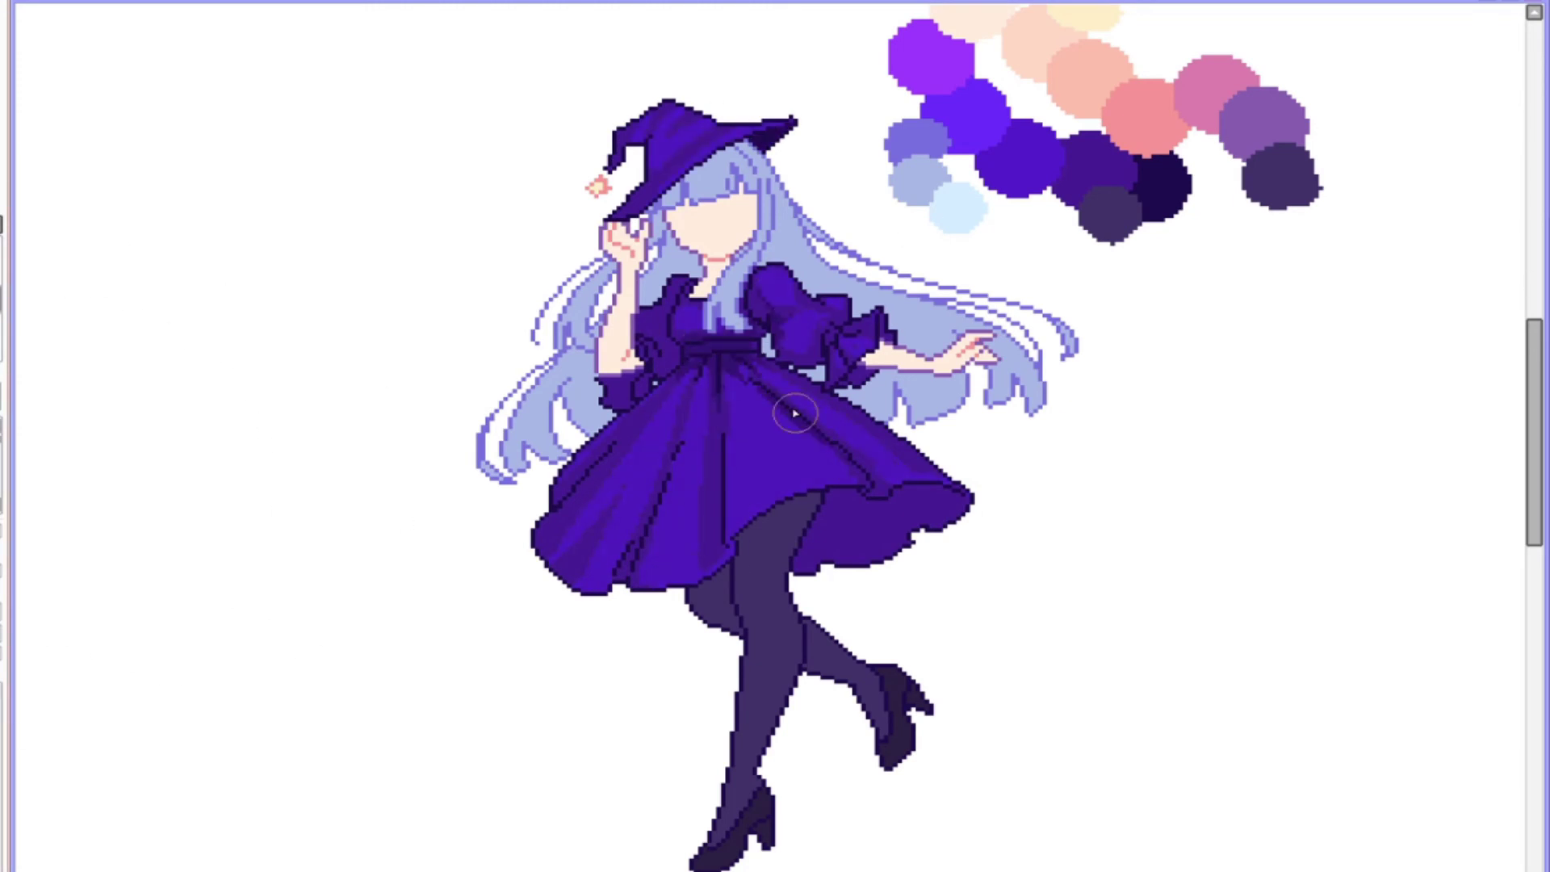
Step: Shade the skirt folds, the underside of the skirt and the sleeve creases with dark purple
mouse_move(929, 464)
mouse_down()
mouse_move(855, 533)
mouse_move(815, 500)
mouse_up()
drag(767, 387, 746, 456)
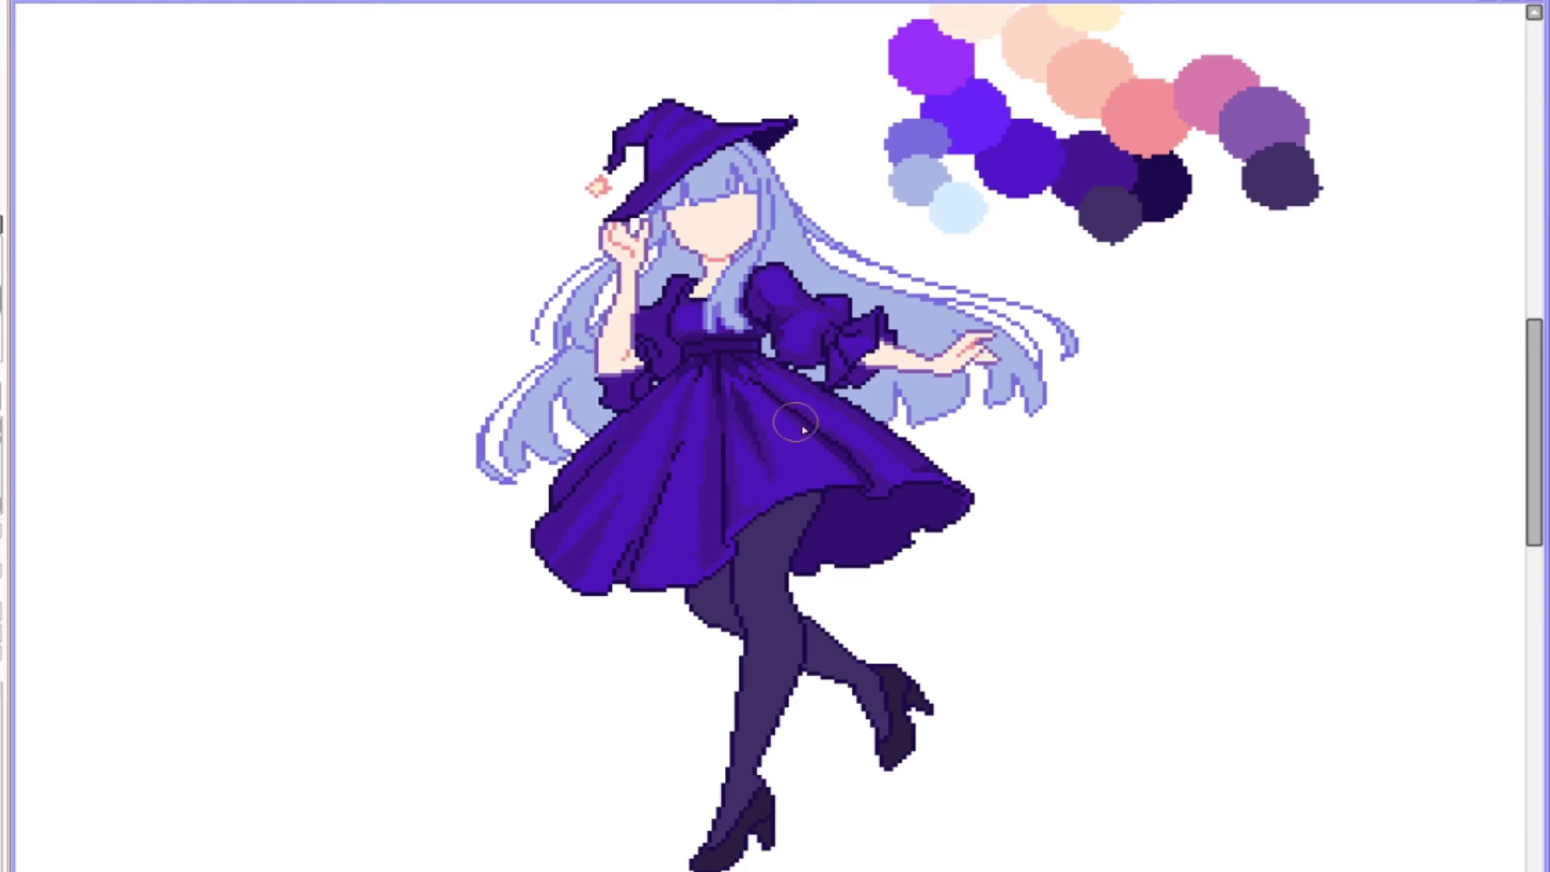
drag(638, 420, 609, 460)
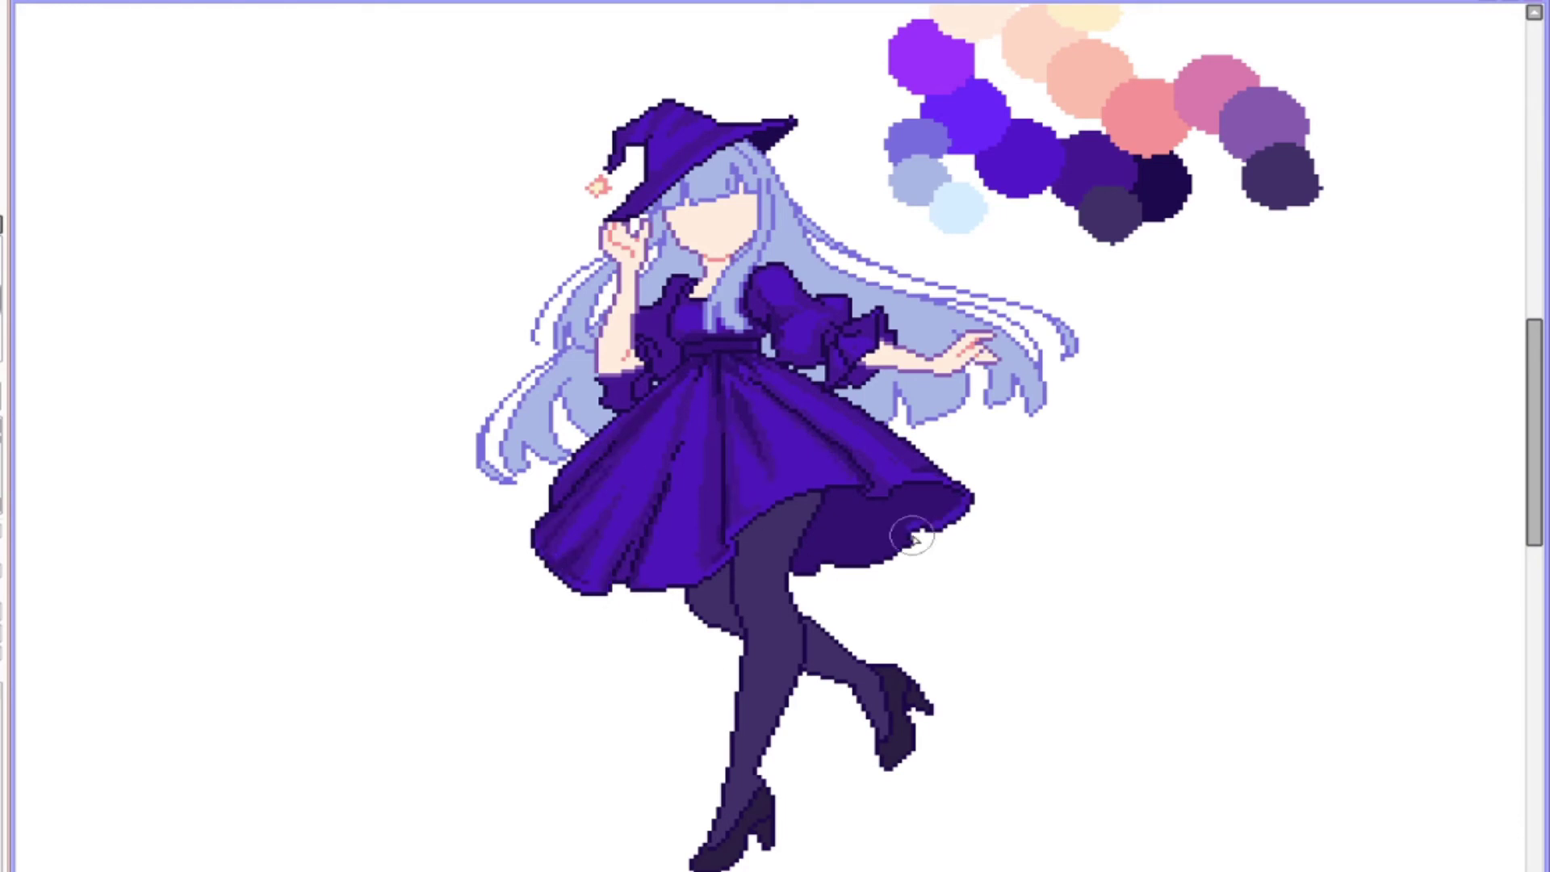
mouse_move(912, 537)
mouse_down()
mouse_move(862, 506)
mouse_move(808, 541)
mouse_up()
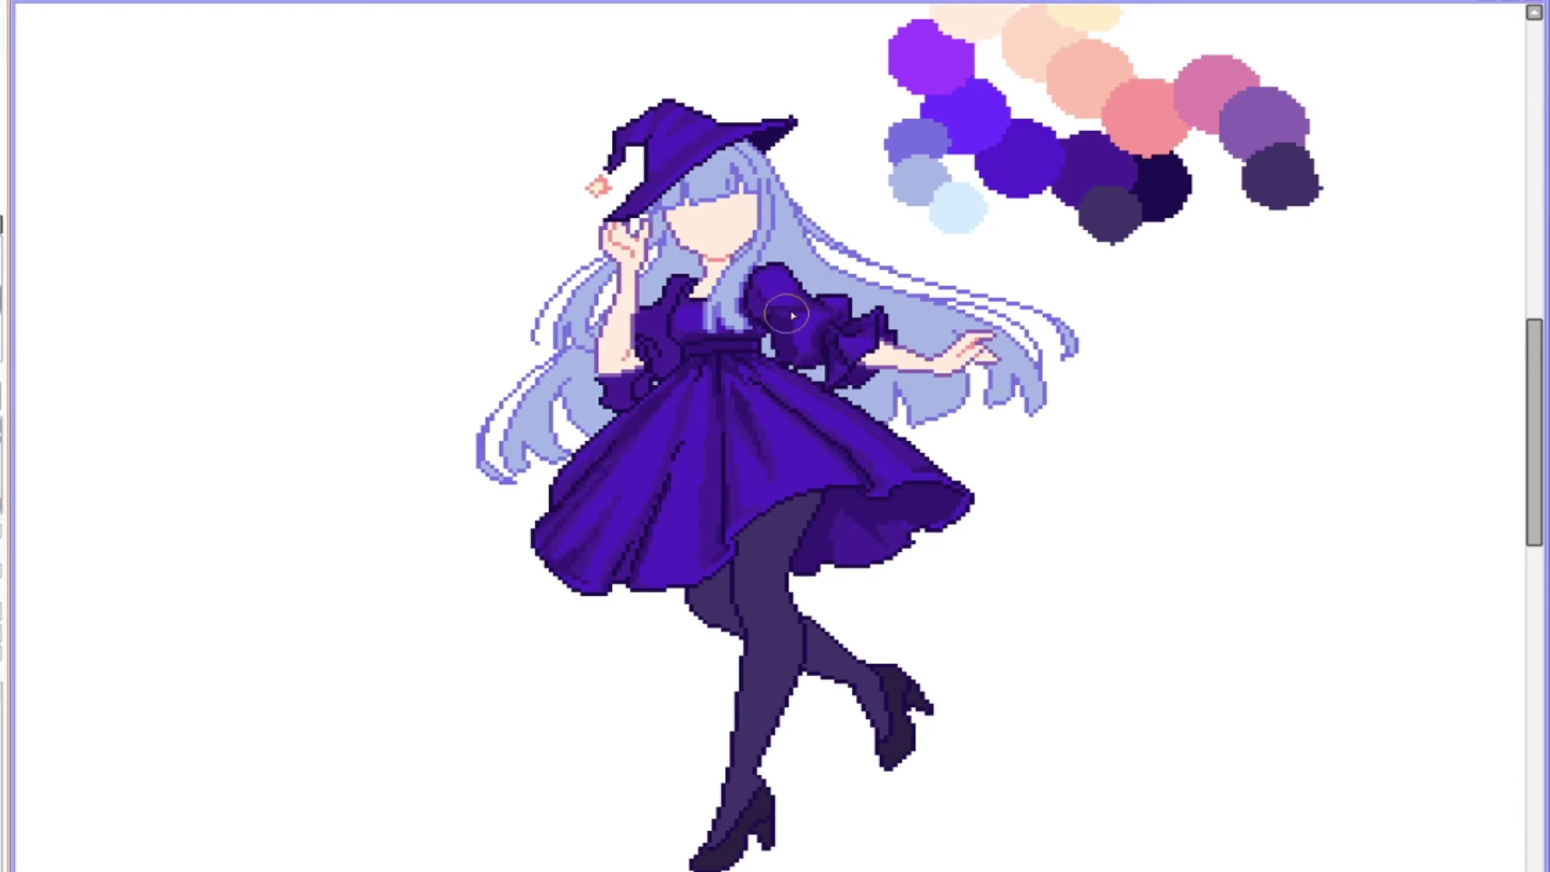
drag(793, 316, 806, 300)
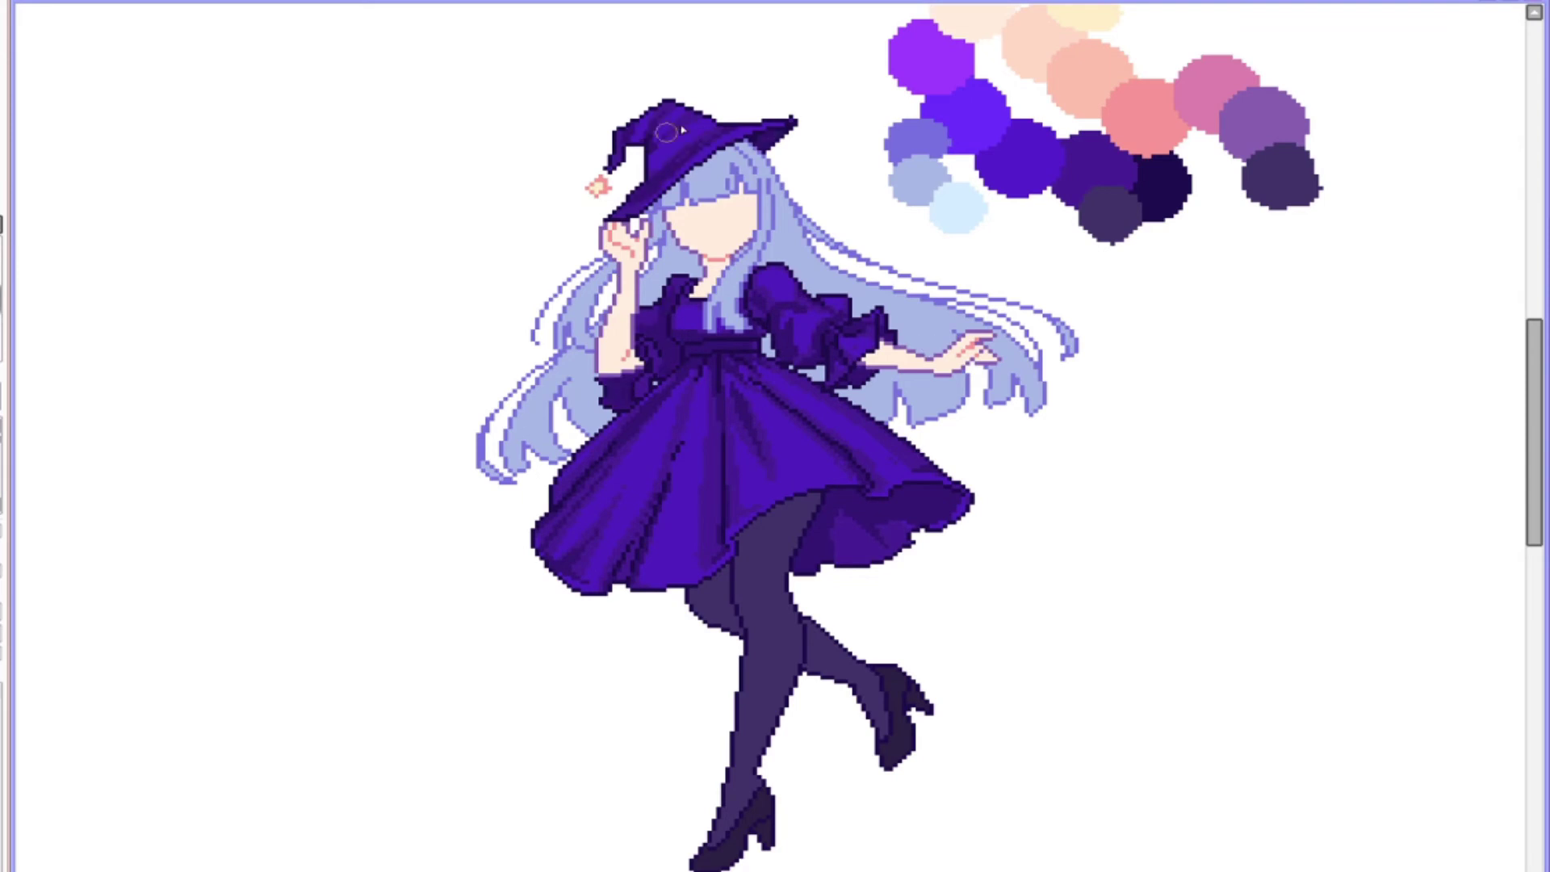
Step: Edge the skirt hem in bright violet and add violet highlights to the folds below the waist and on the sleeves
scroll(926, 347, down, 3)
scroll(926, 347, up, 3)
scroll(907, 510, up, 1)
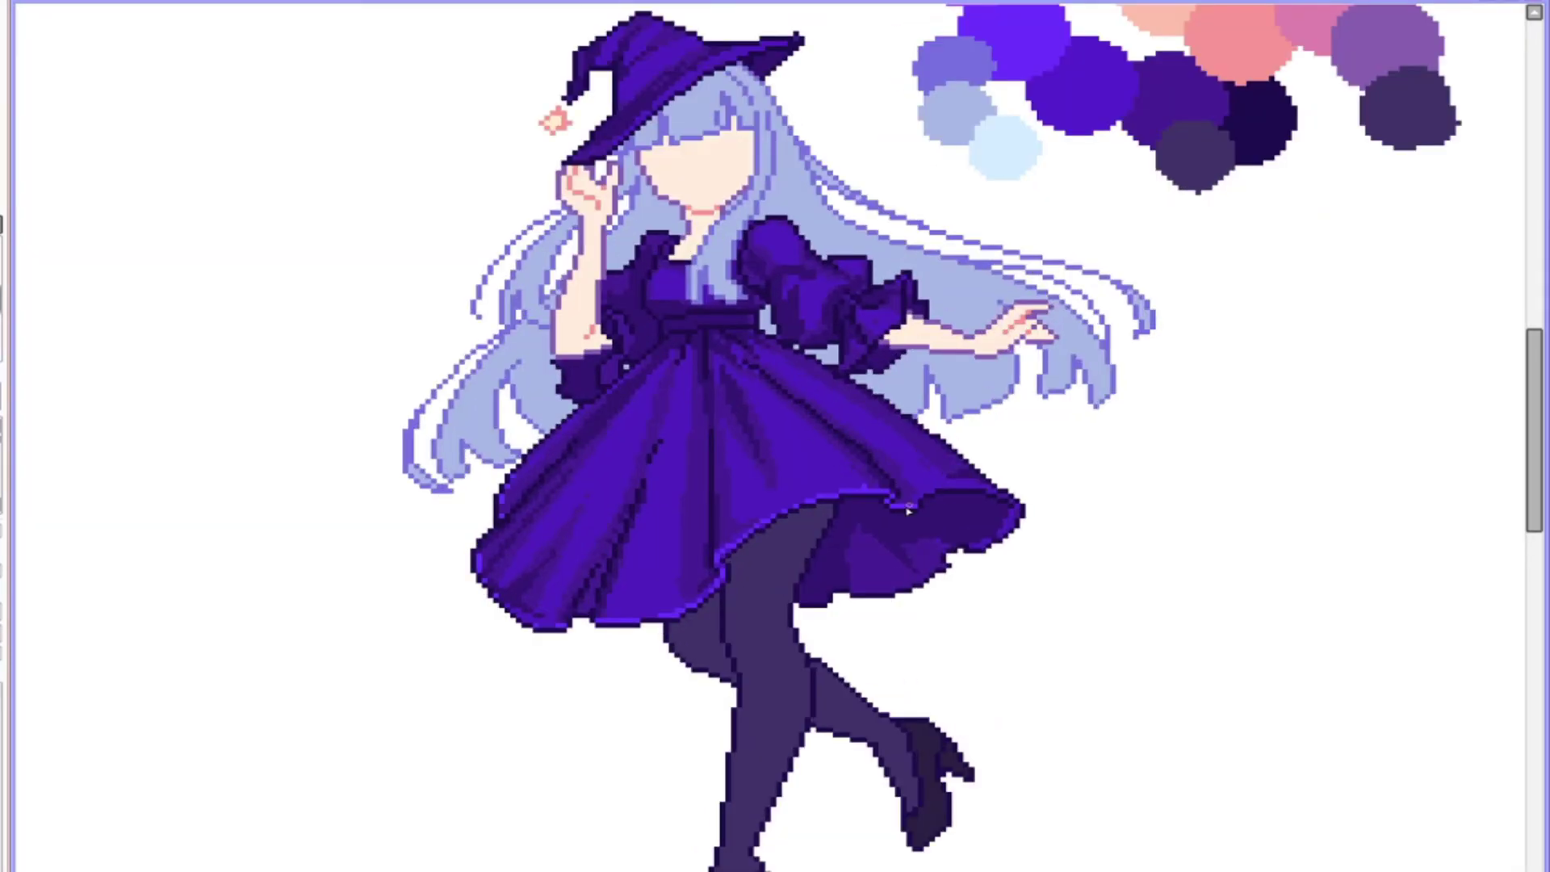
drag(686, 353, 646, 406)
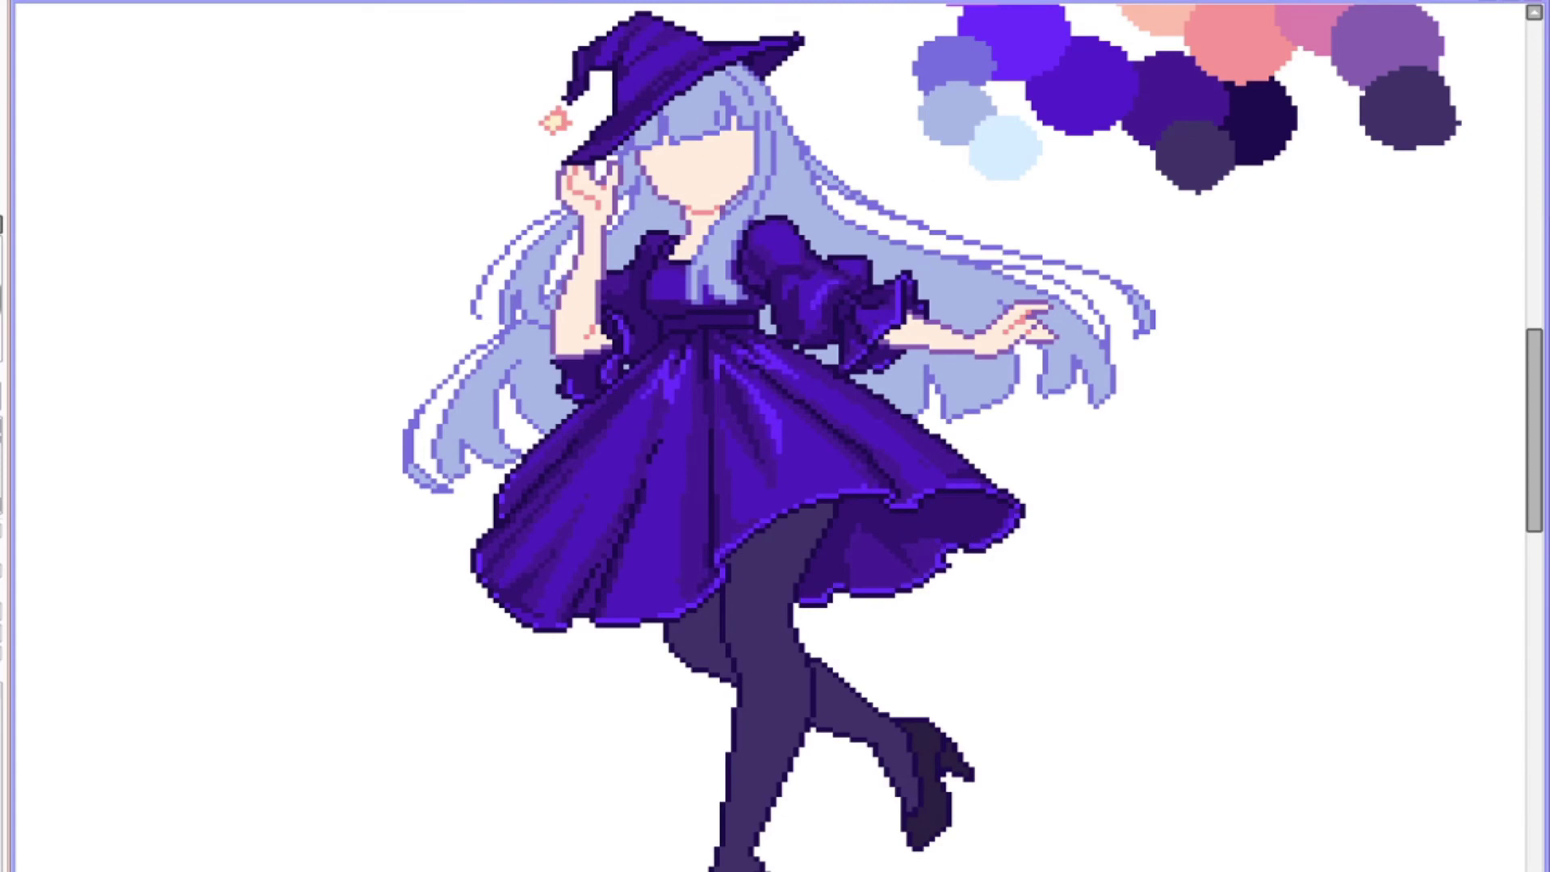
scroll(692, 322, down, 3)
scroll(693, 321, up, 2)
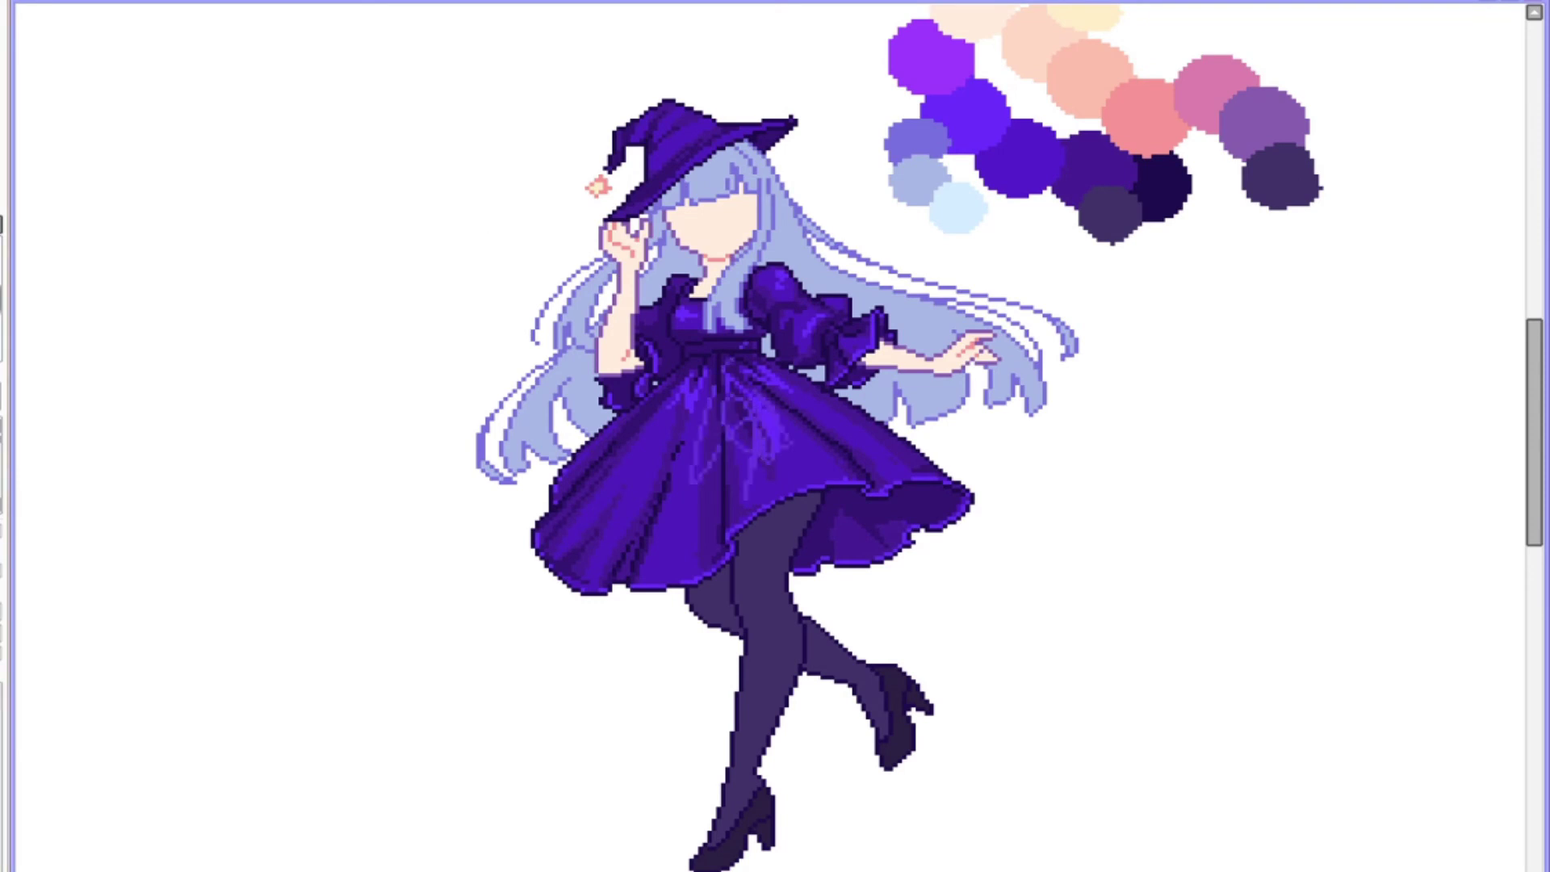
Step: Paint soft violet streaks along the skirt folds and deepen the shadow just under the front hem
mouse_move(668, 410)
mouse_down()
mouse_move(611, 547)
mouse_move(694, 419)
mouse_up()
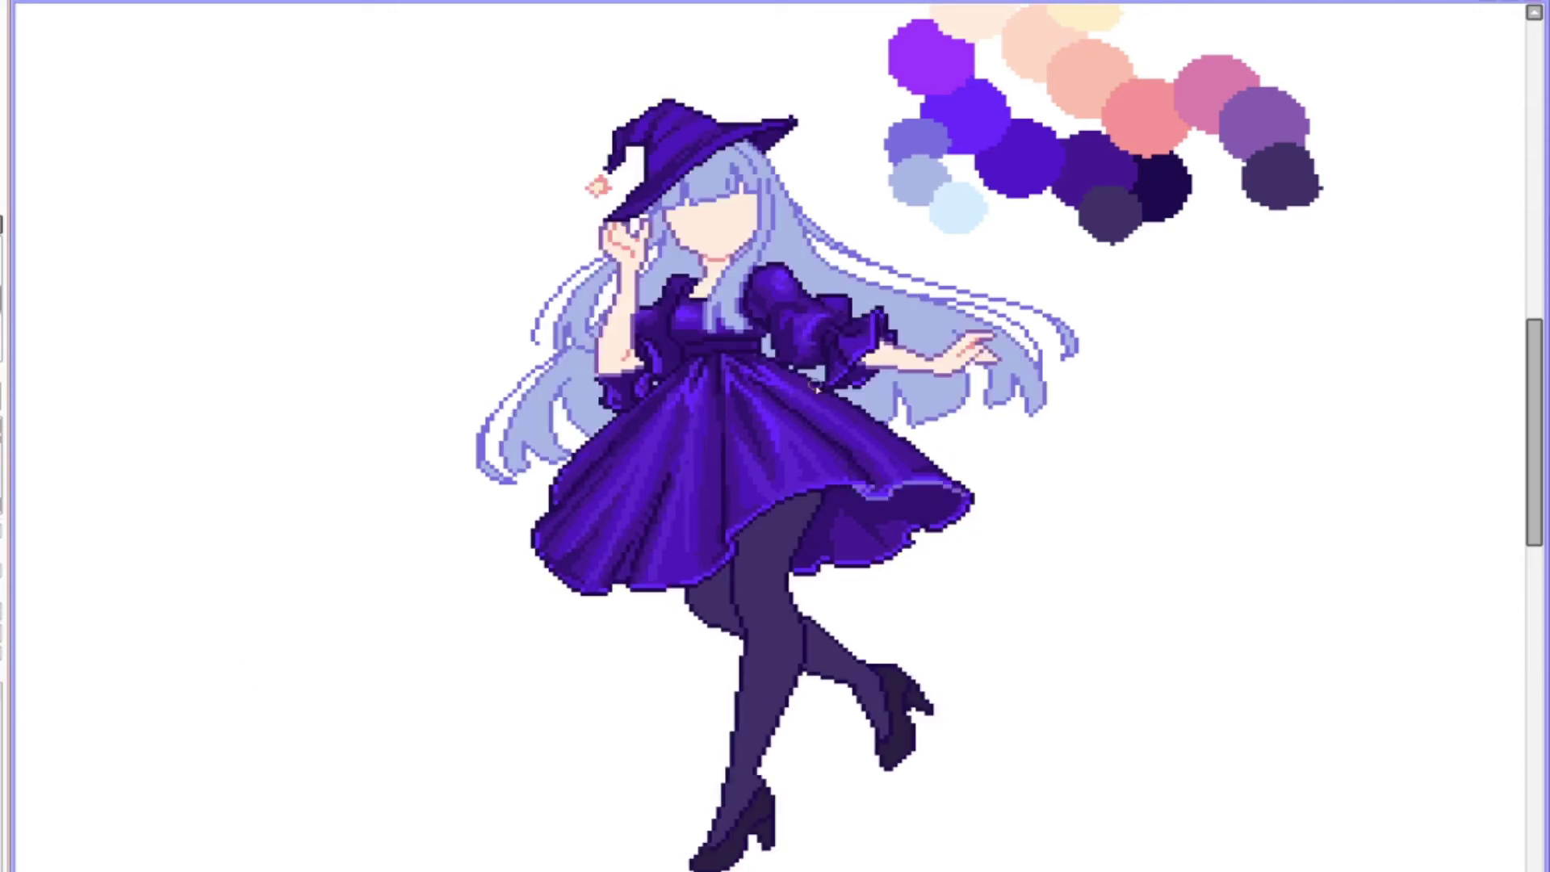
drag(738, 520, 912, 479)
key(ctrl+z)
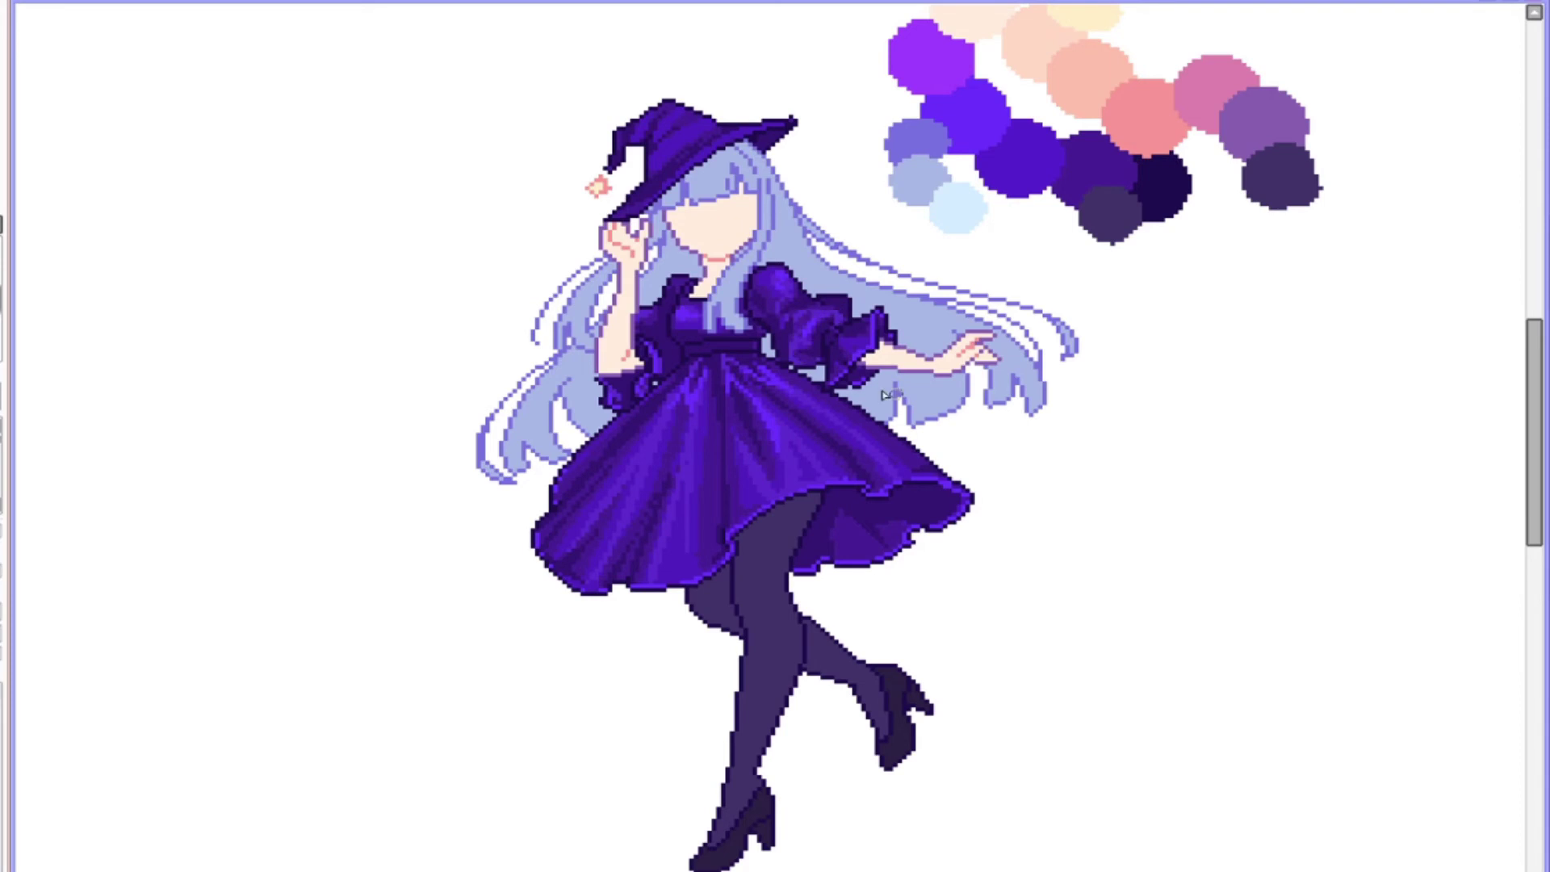
drag(828, 487, 928, 517)
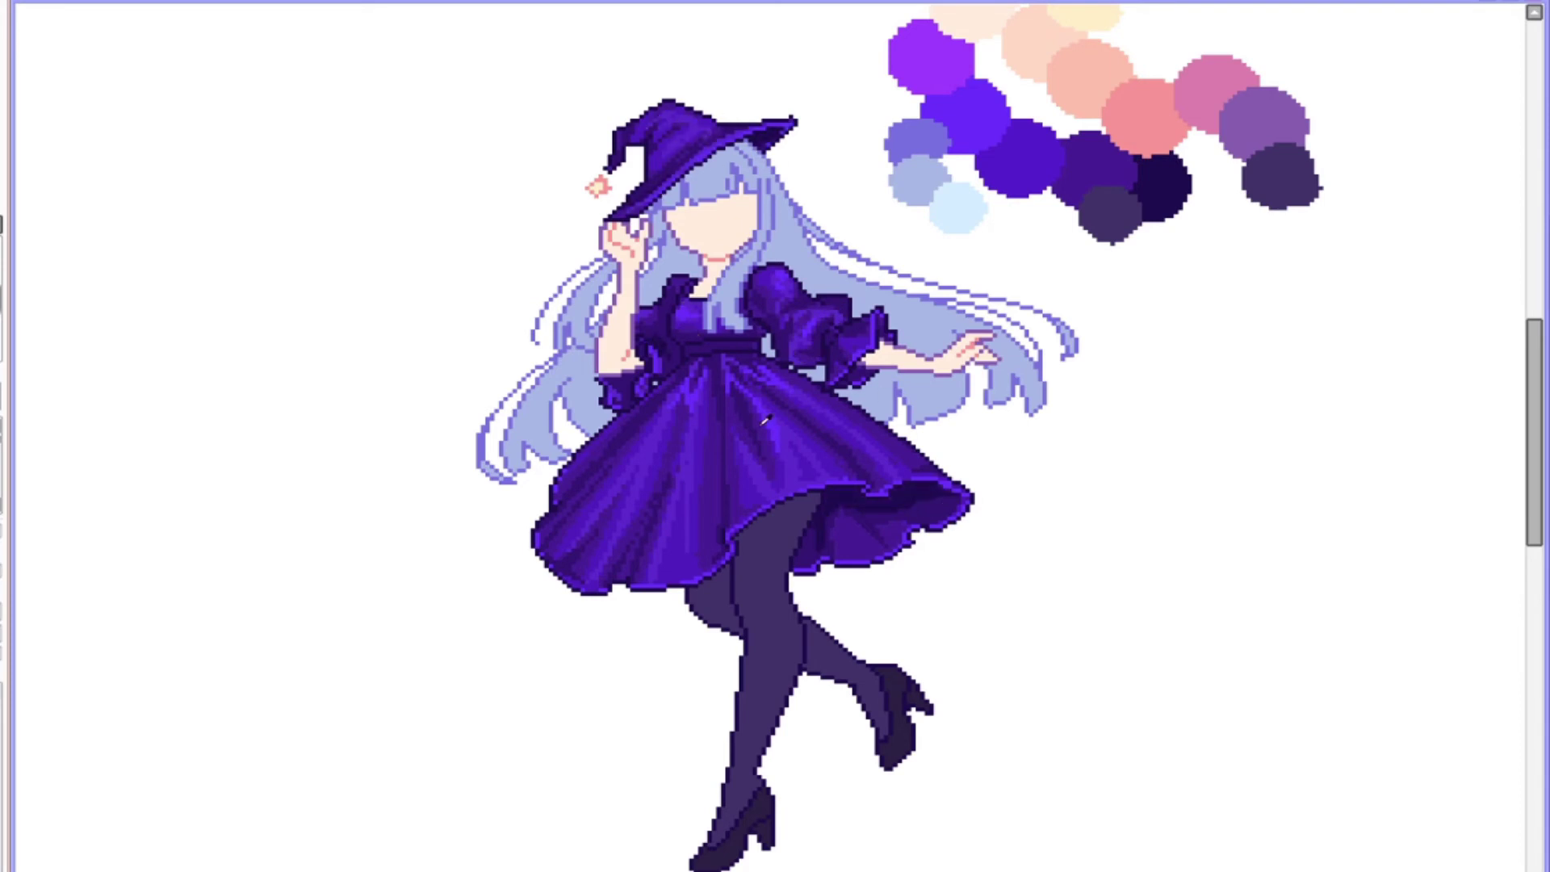
Step: Recolour the dress and hat to a more muted, greyish purple
scroll(765, 420, up, 1)
scroll(726, 432, up, 1)
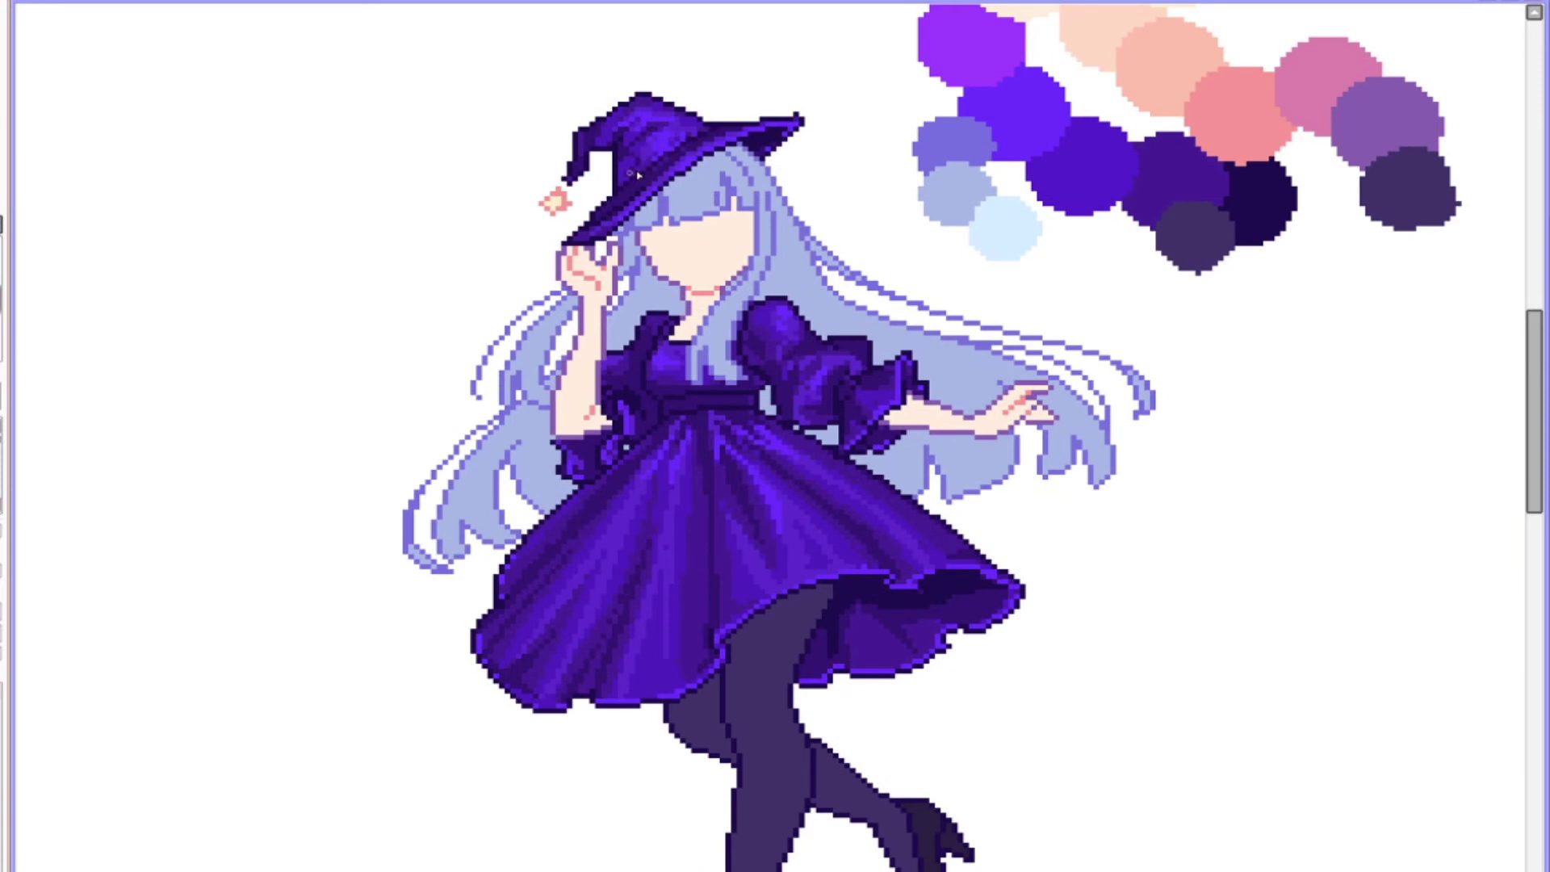
key(ctrl+z)
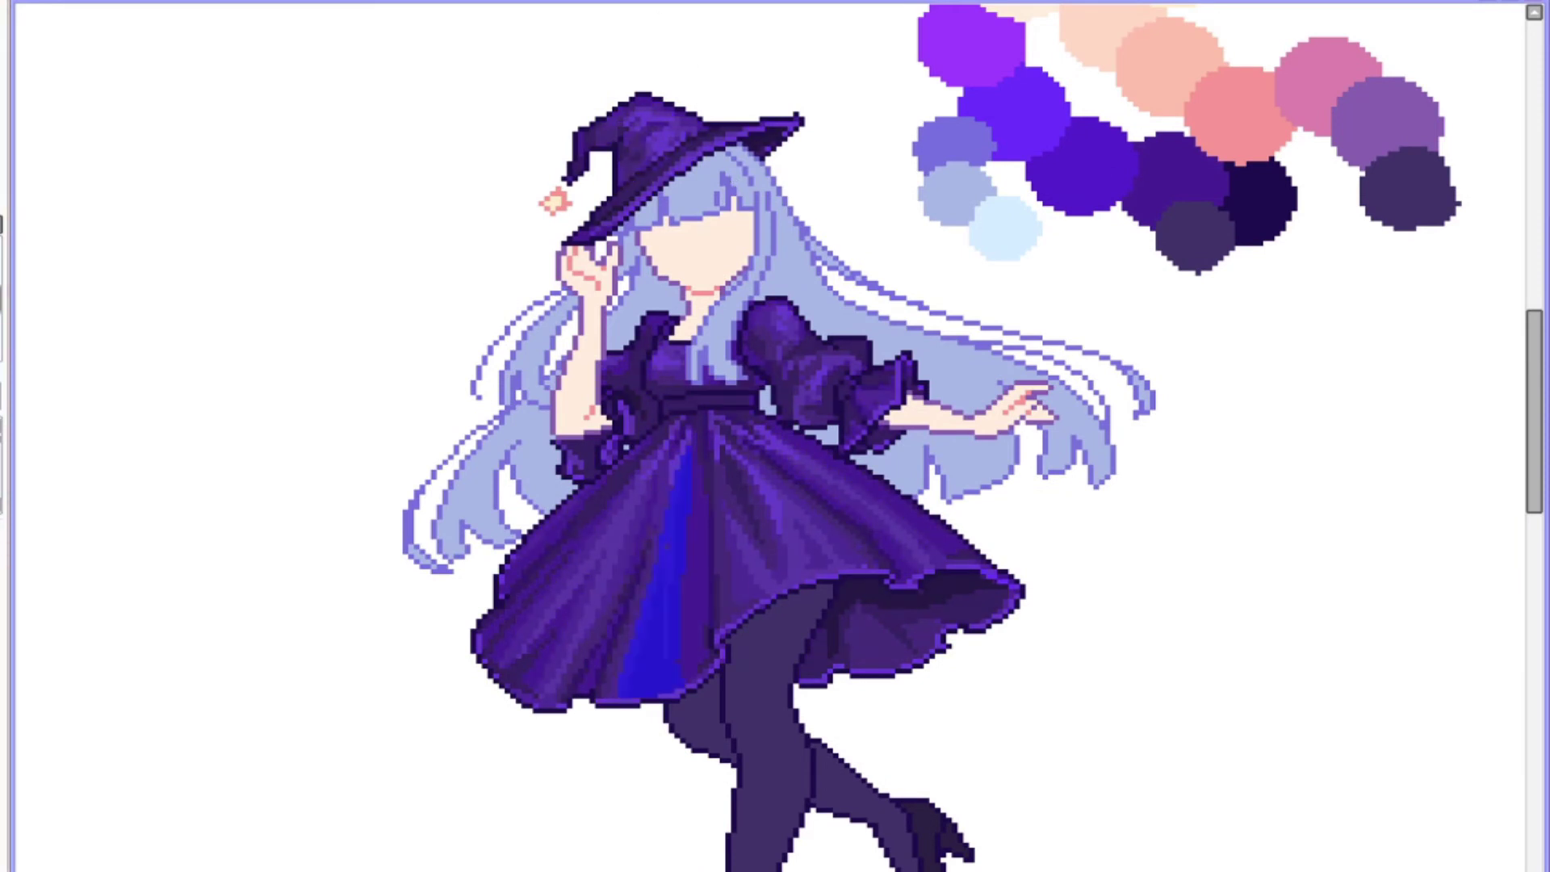
scroll(973, 437, down, 1)
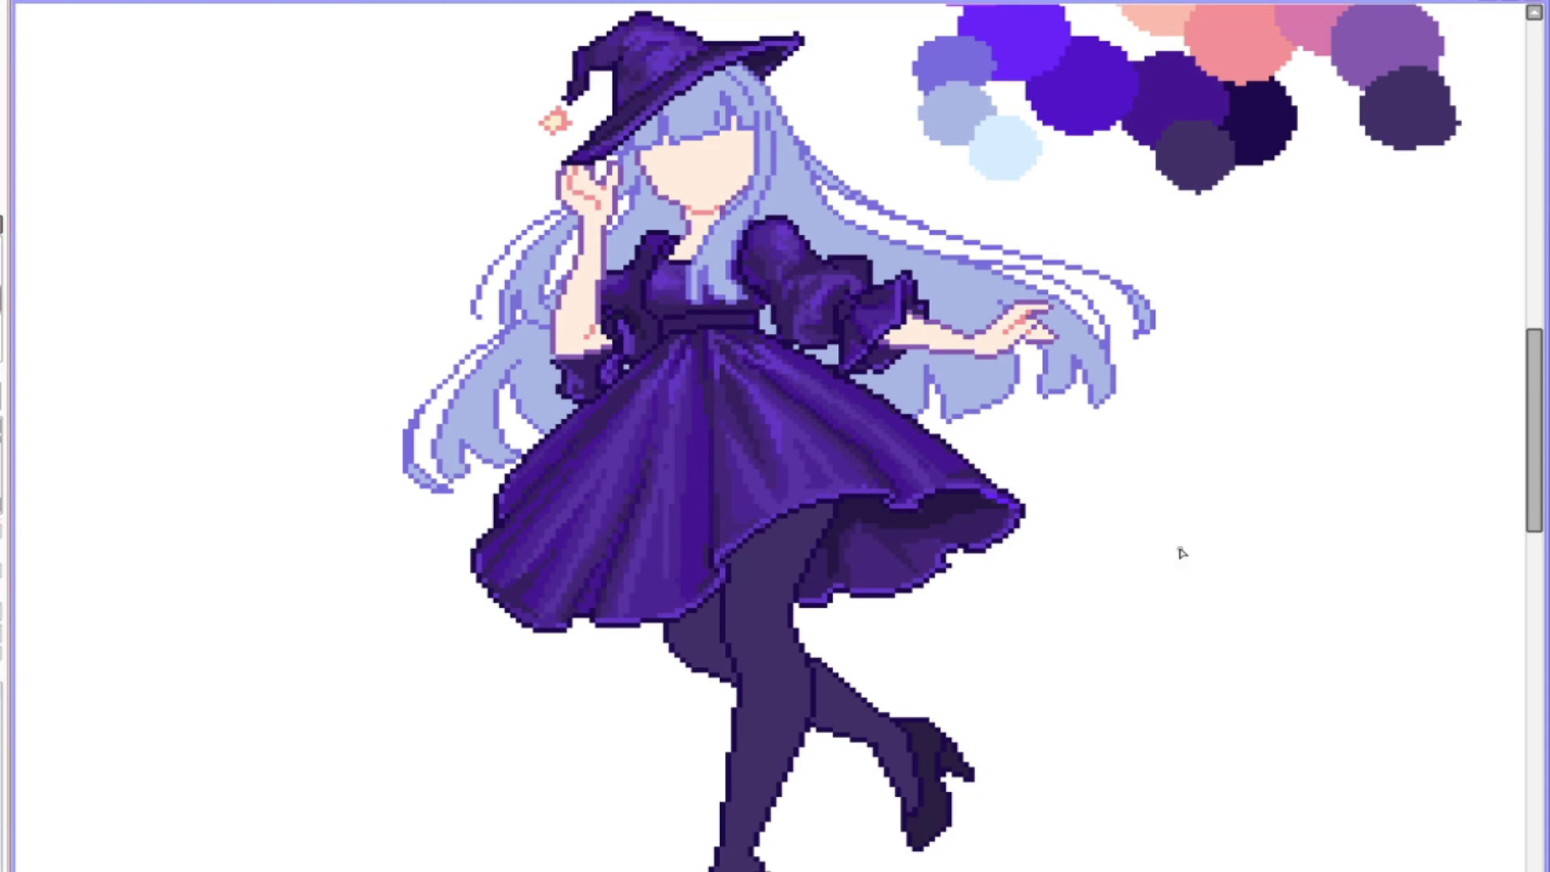
Step: Draw thin pale stripes following the folds of the bodice, sleeves and skirt, blended to a soft pinkish purple
drag(655, 266, 684, 311)
drag(744, 262, 777, 295)
mouse_move(763, 224)
mouse_down()
mouse_move(878, 311)
mouse_move(889, 376)
mouse_up()
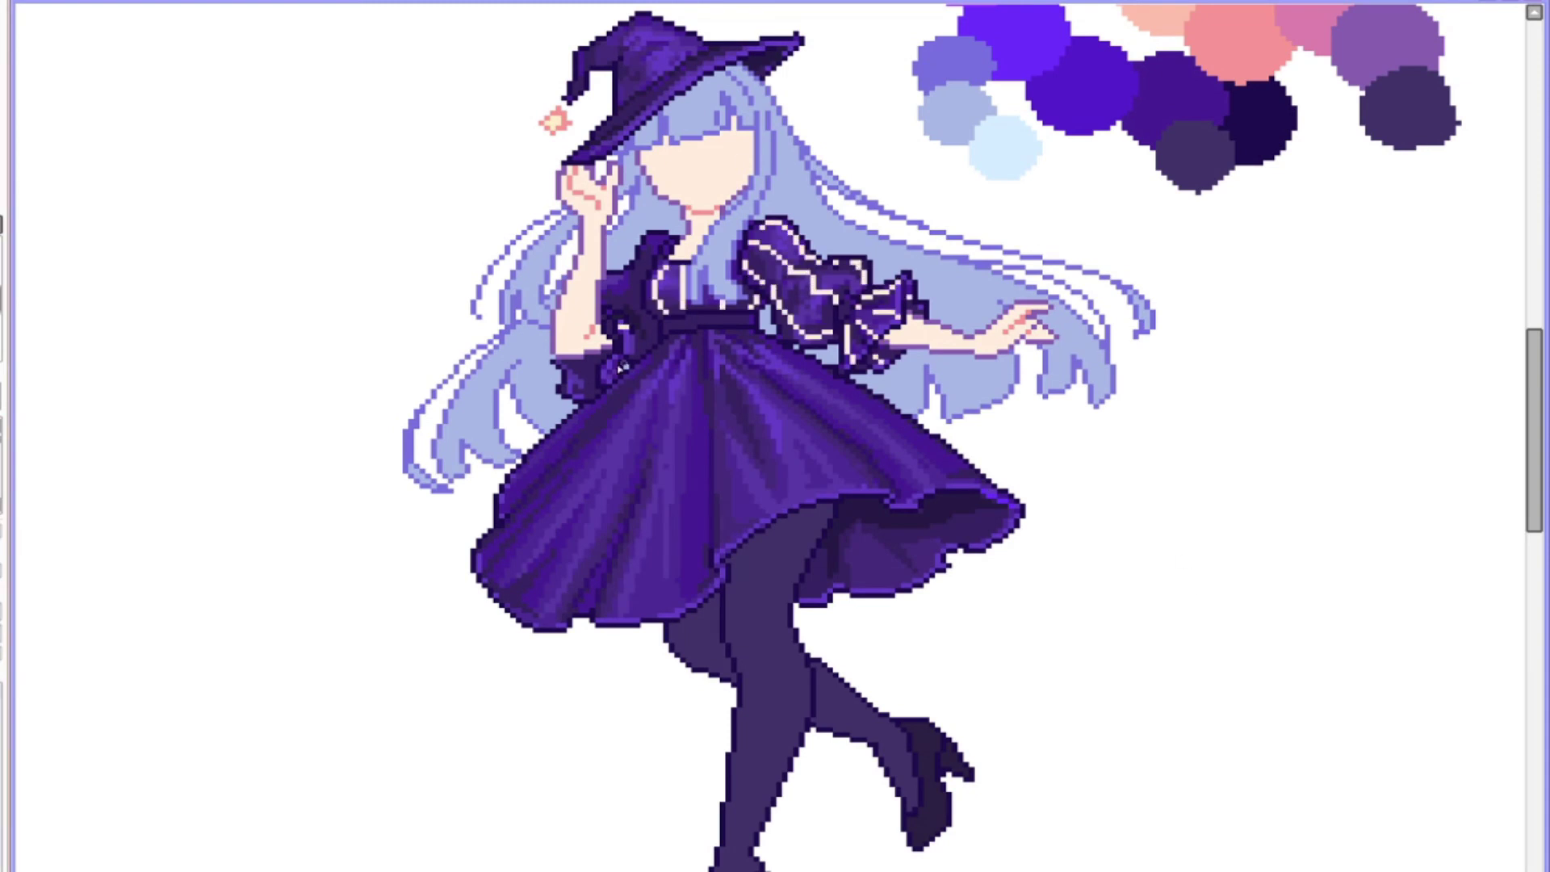
mouse_move(617, 361)
mouse_down()
mouse_move(569, 378)
mouse_move(641, 325)
mouse_move(628, 621)
mouse_up()
mouse_move(710, 331)
mouse_down()
mouse_move(767, 520)
mouse_move(854, 488)
mouse_up()
drag(755, 333, 940, 477)
drag(702, 331, 696, 606)
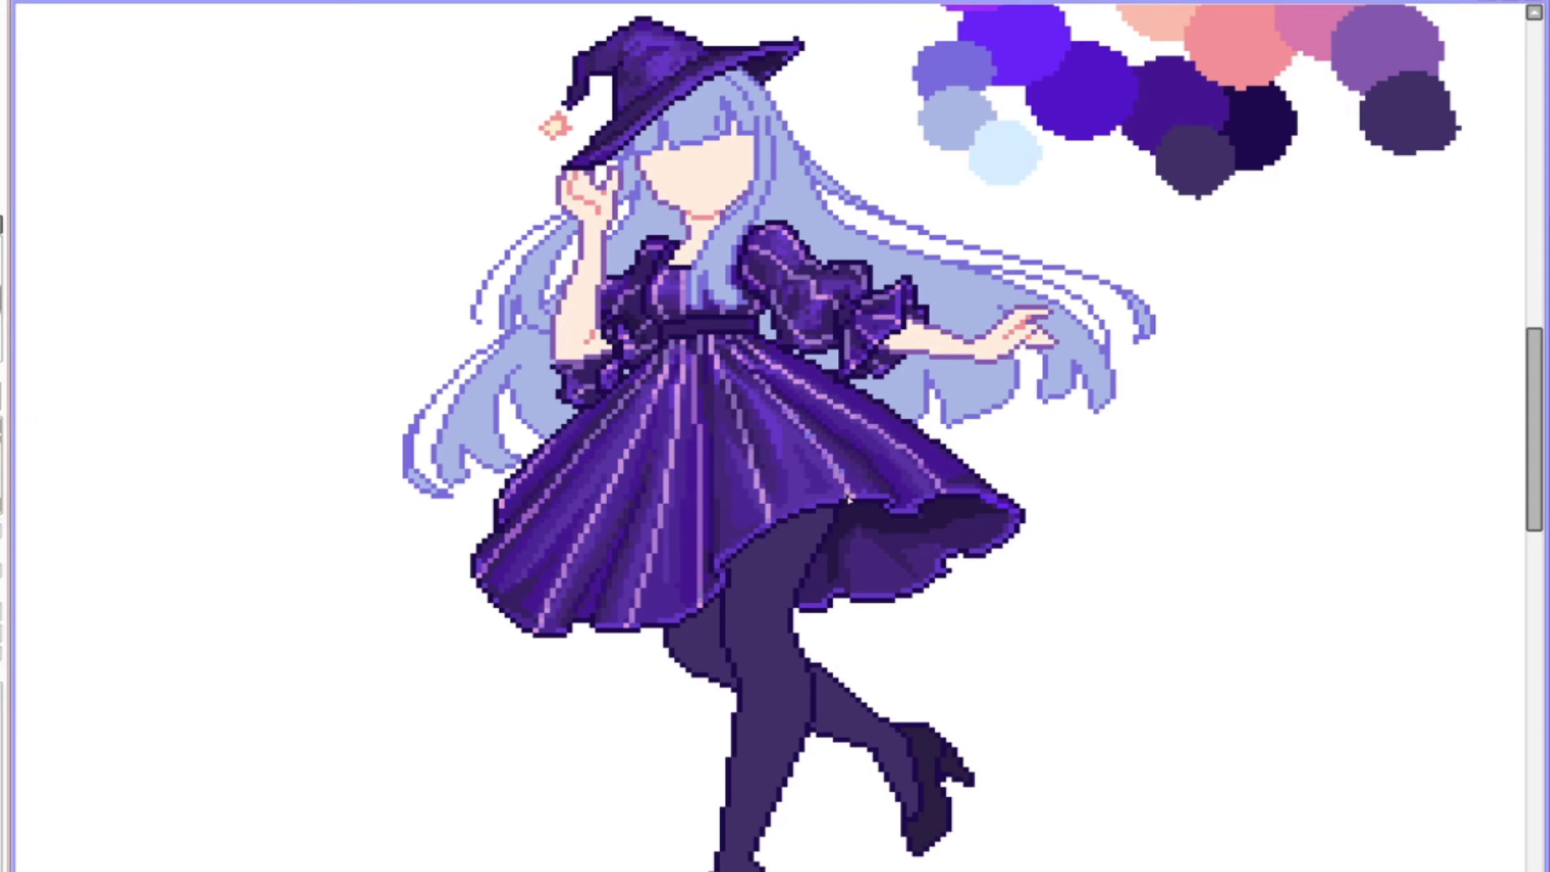
Step: Select the skirt and paint a bright violet band along its hem with a blue-violet band above it
scroll(847, 498, up, 1)
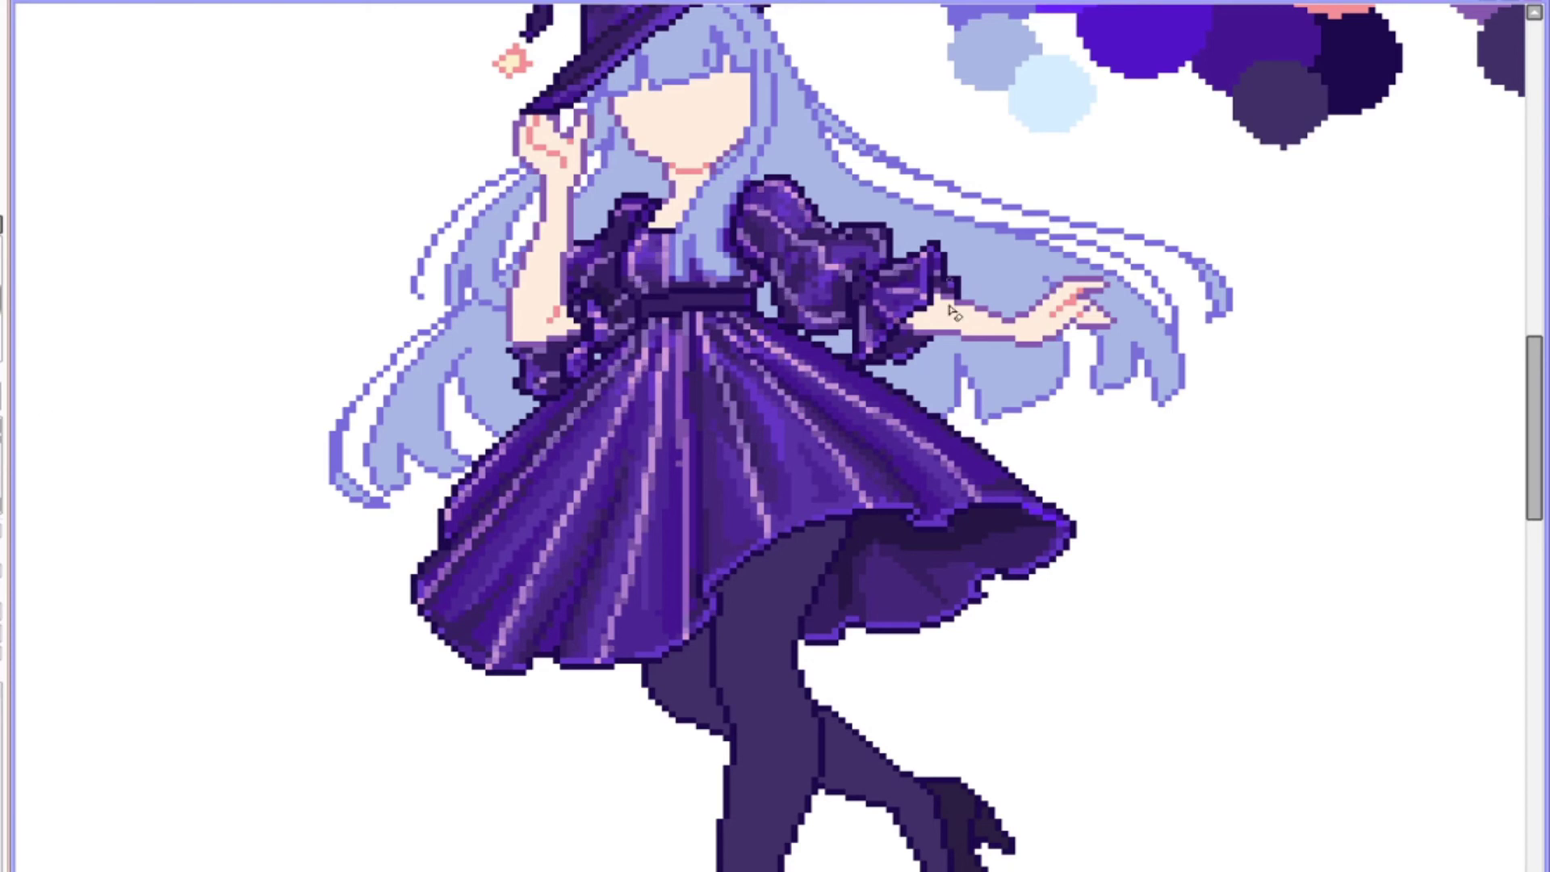
scroll(953, 313, down, 5)
scroll(1087, 166, up, 4)
scroll(1087, 167, up, 1)
click(726, 485)
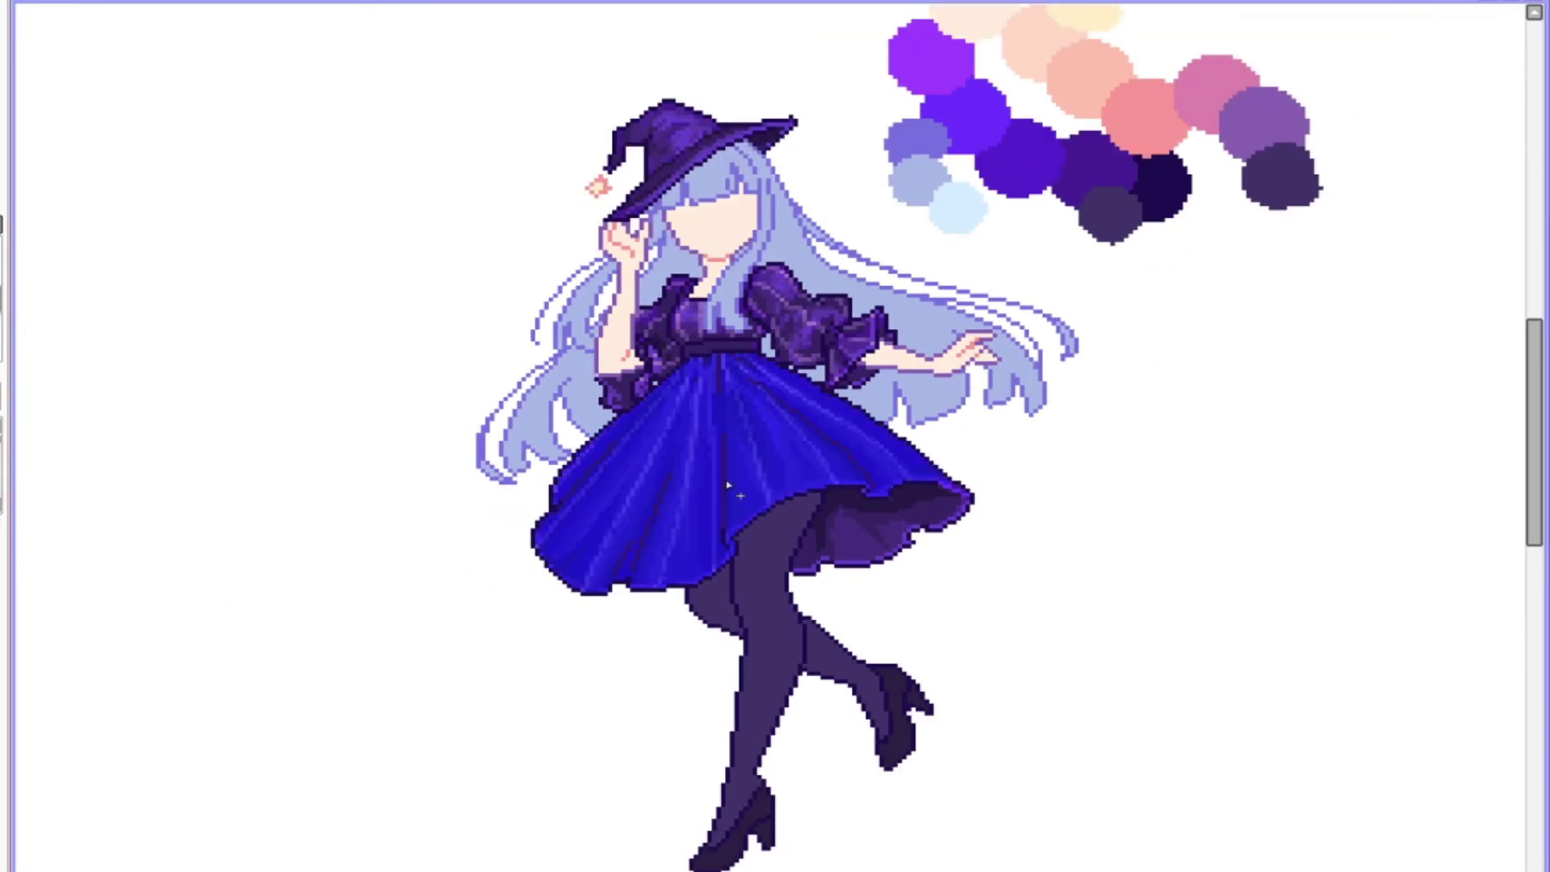
key(ctrl+z)
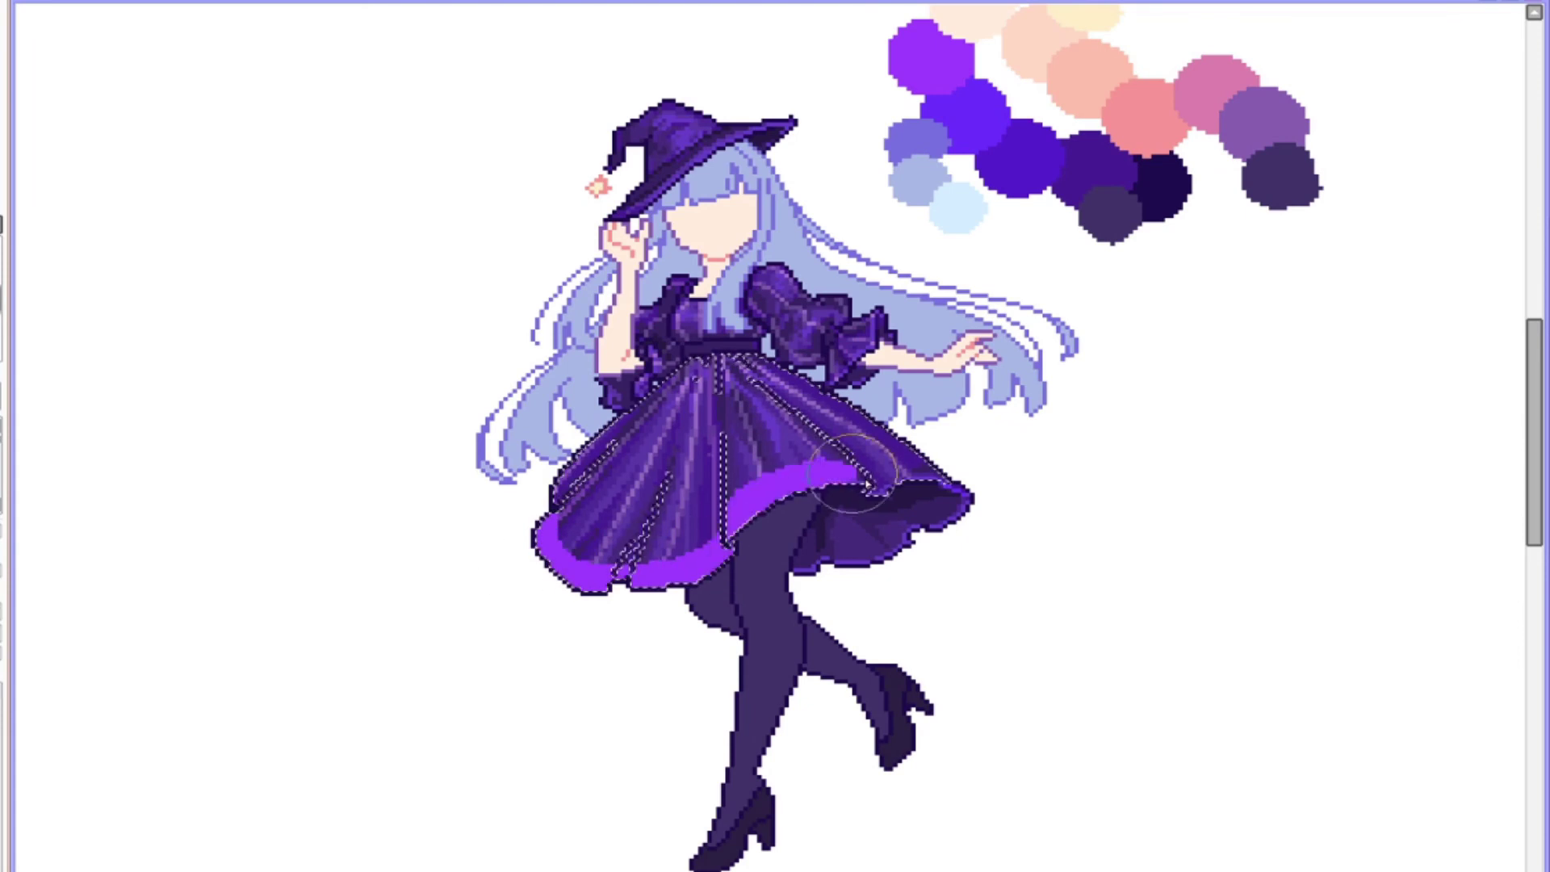
key(ctrl+y)
key(ctrl+z)
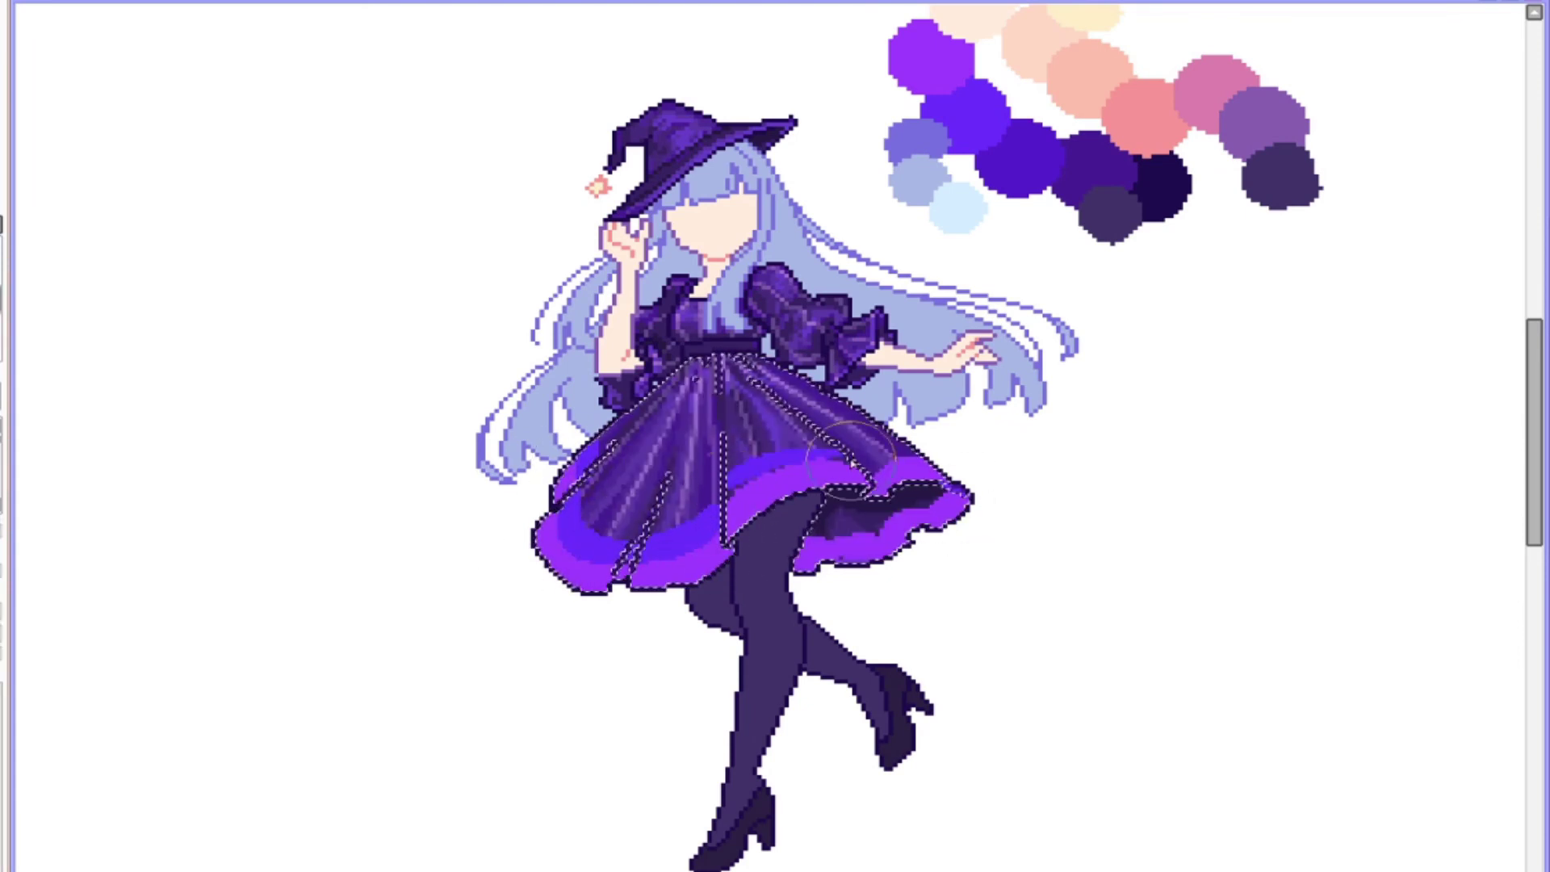
Step: Blend the violet hem bands into the striped skirt as a soft gradient
key(ctrl+y)
key(ctrl+z)
key(ctrl+y)
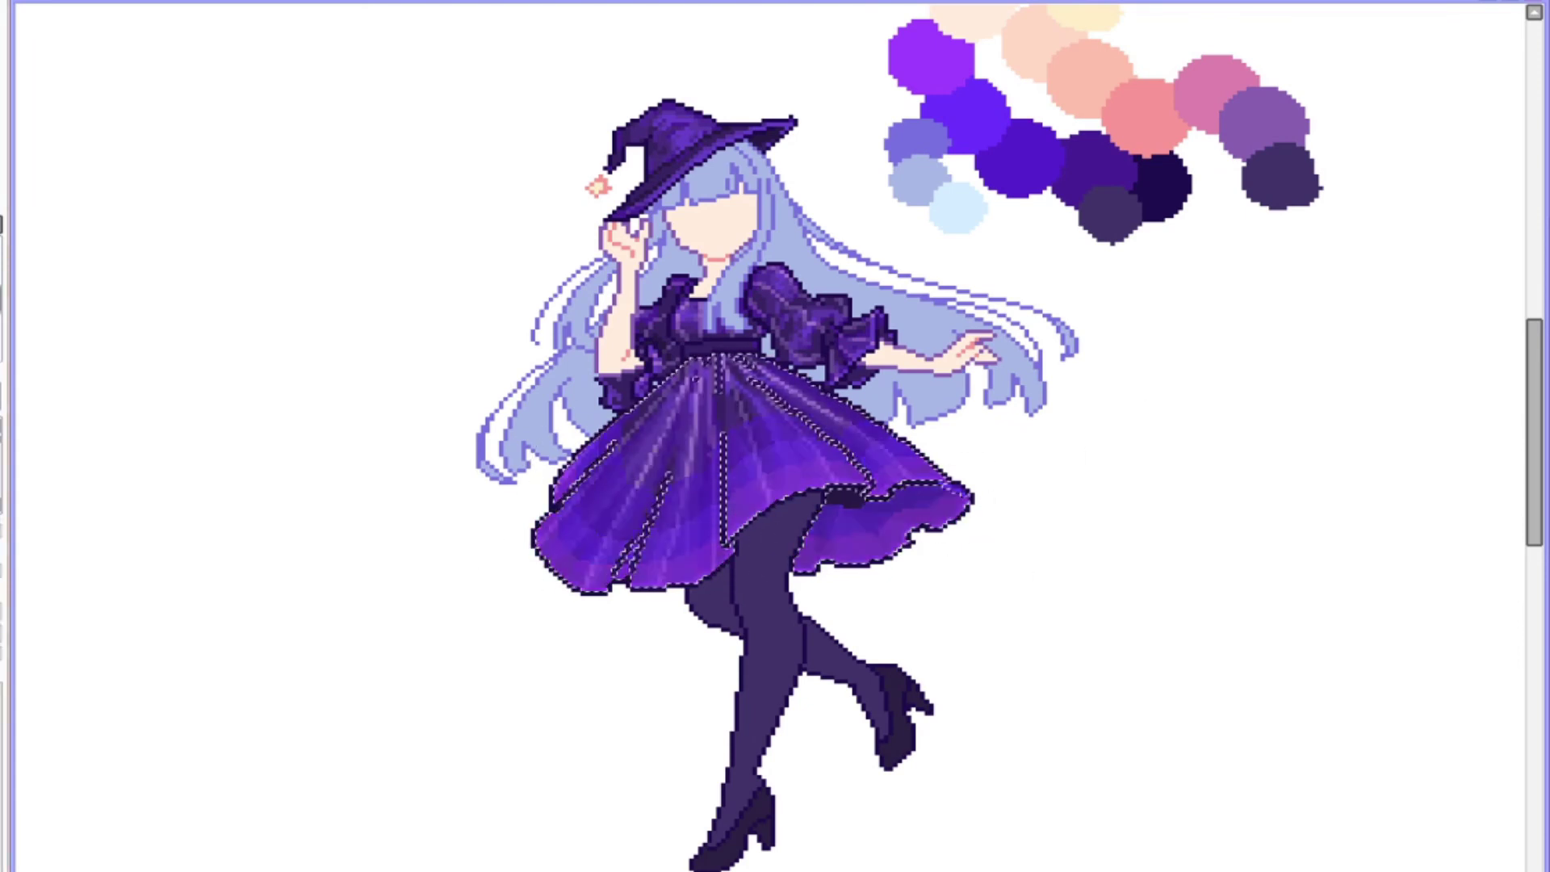
key(ctrl+z)
key(ctrl+y)
key(ctrl+z)
Step: Brighten the skirt's violet gradient, comparing it with the previous version
key(ctrl+minus)
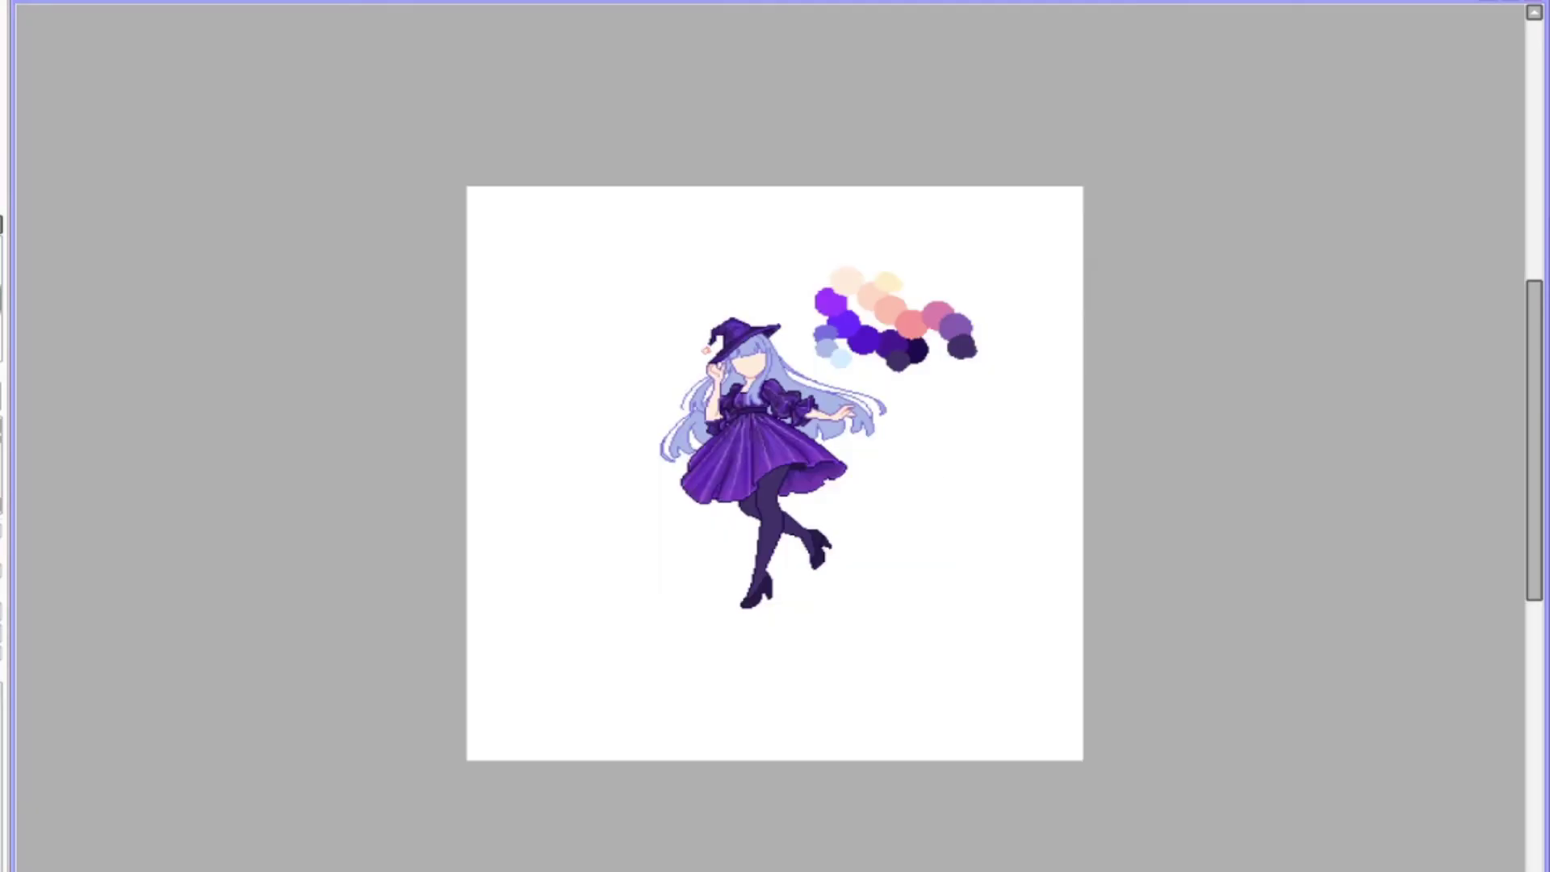
key(ctrl+plus)
key(ctrl+z)
key(ctrl+y)
key(ctrl+z)
key(ctrl+minus)
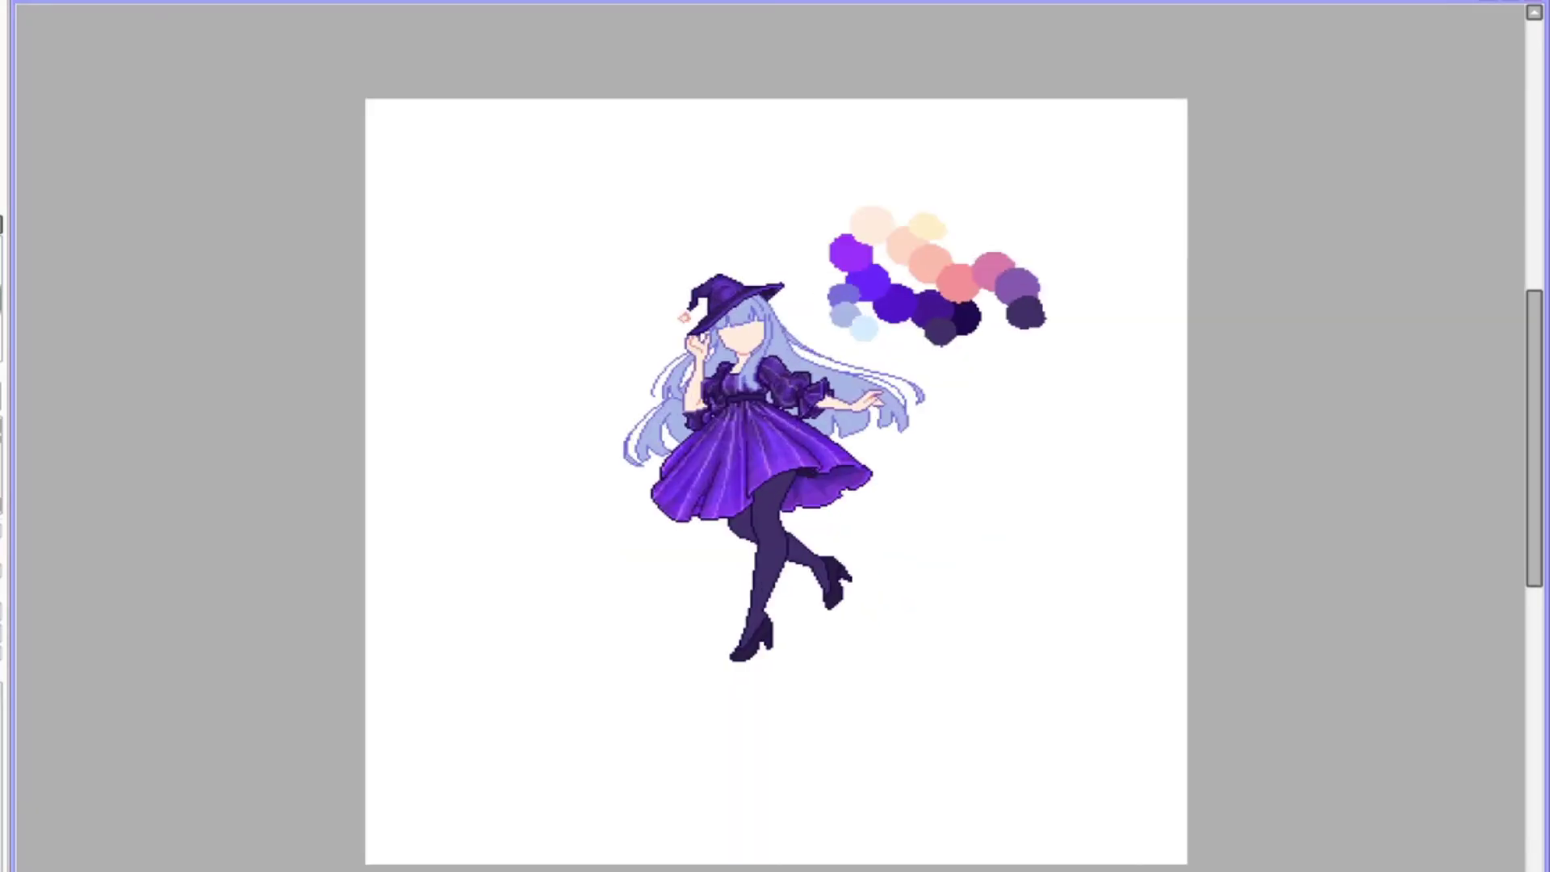
key(ctrl+y)
key(ctrl+z)
key(ctrl+plus)
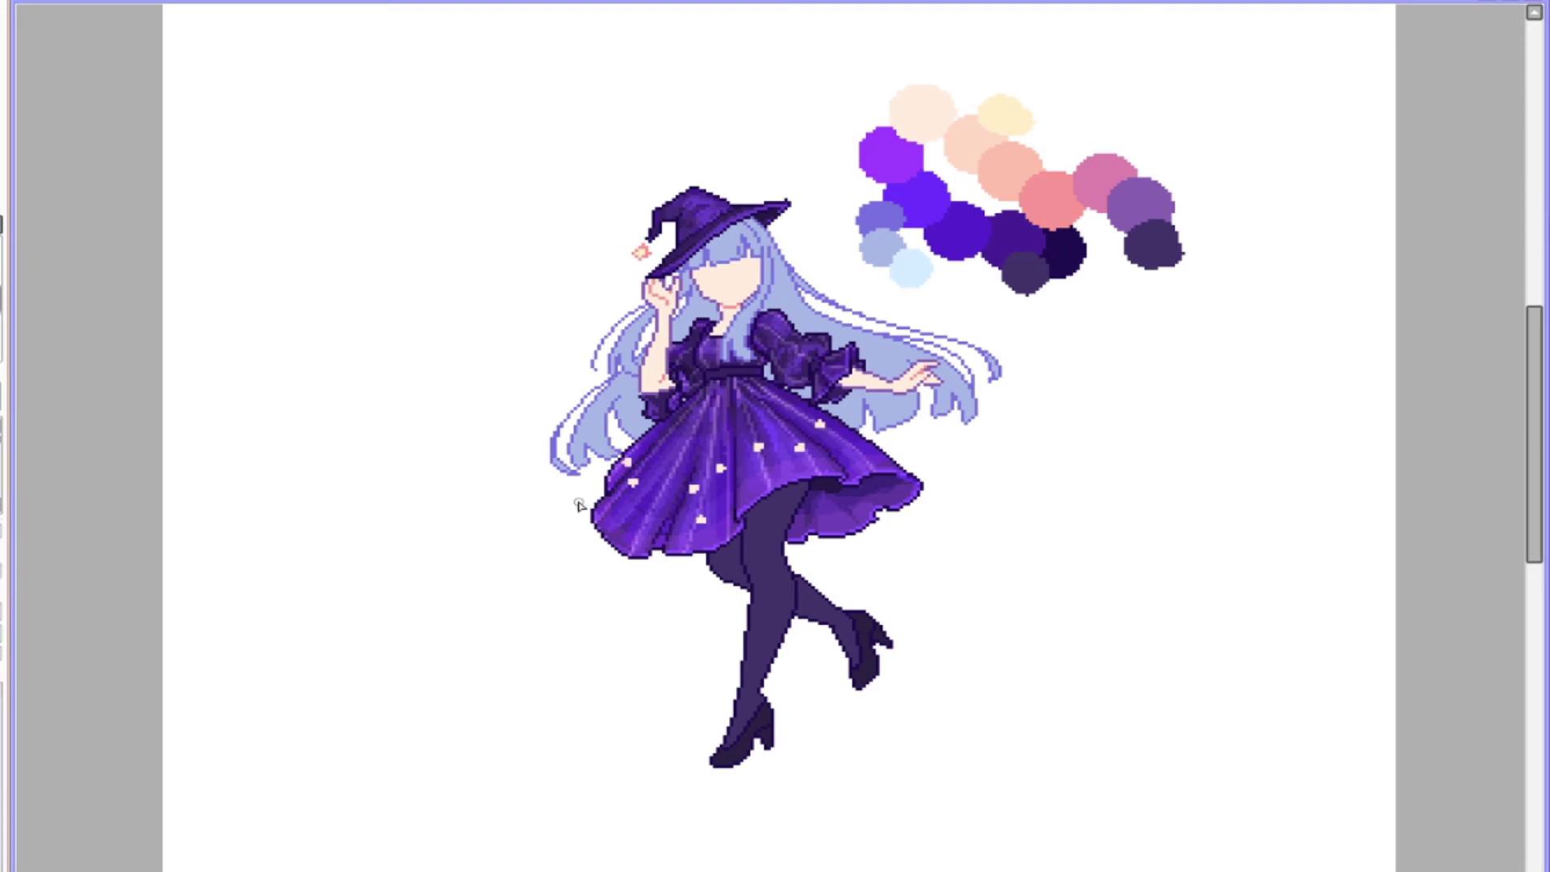
Step: Try linking scattered cream star dots across the front of the skirt with constellation lines
key(ctrl+y)
key(ctrl+z)
key(ctrl+y)
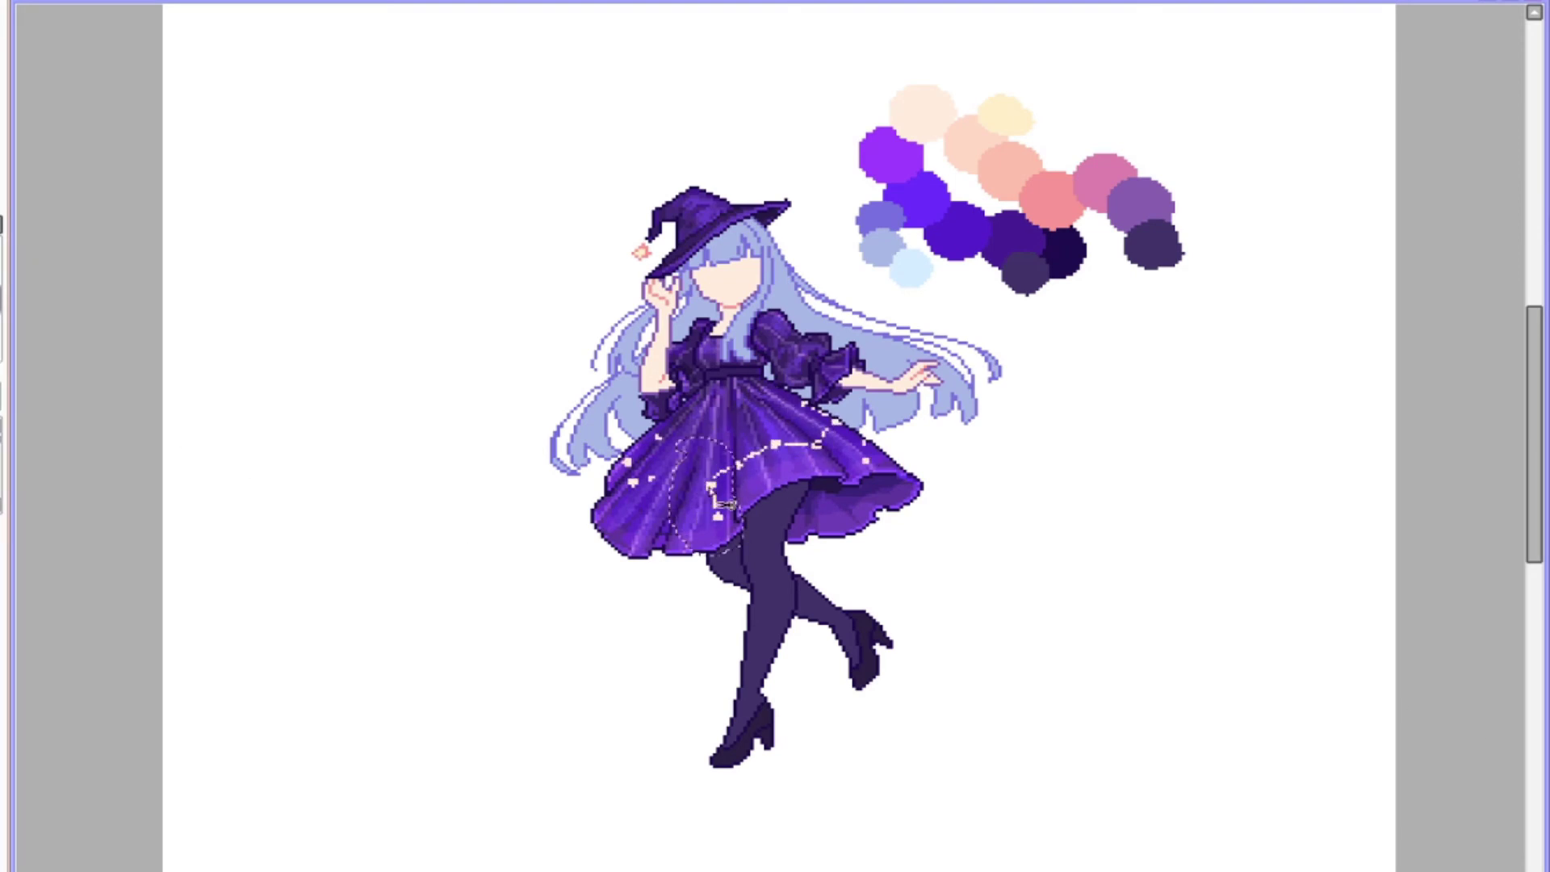
key(ctrl+z)
key(ctrl+z)
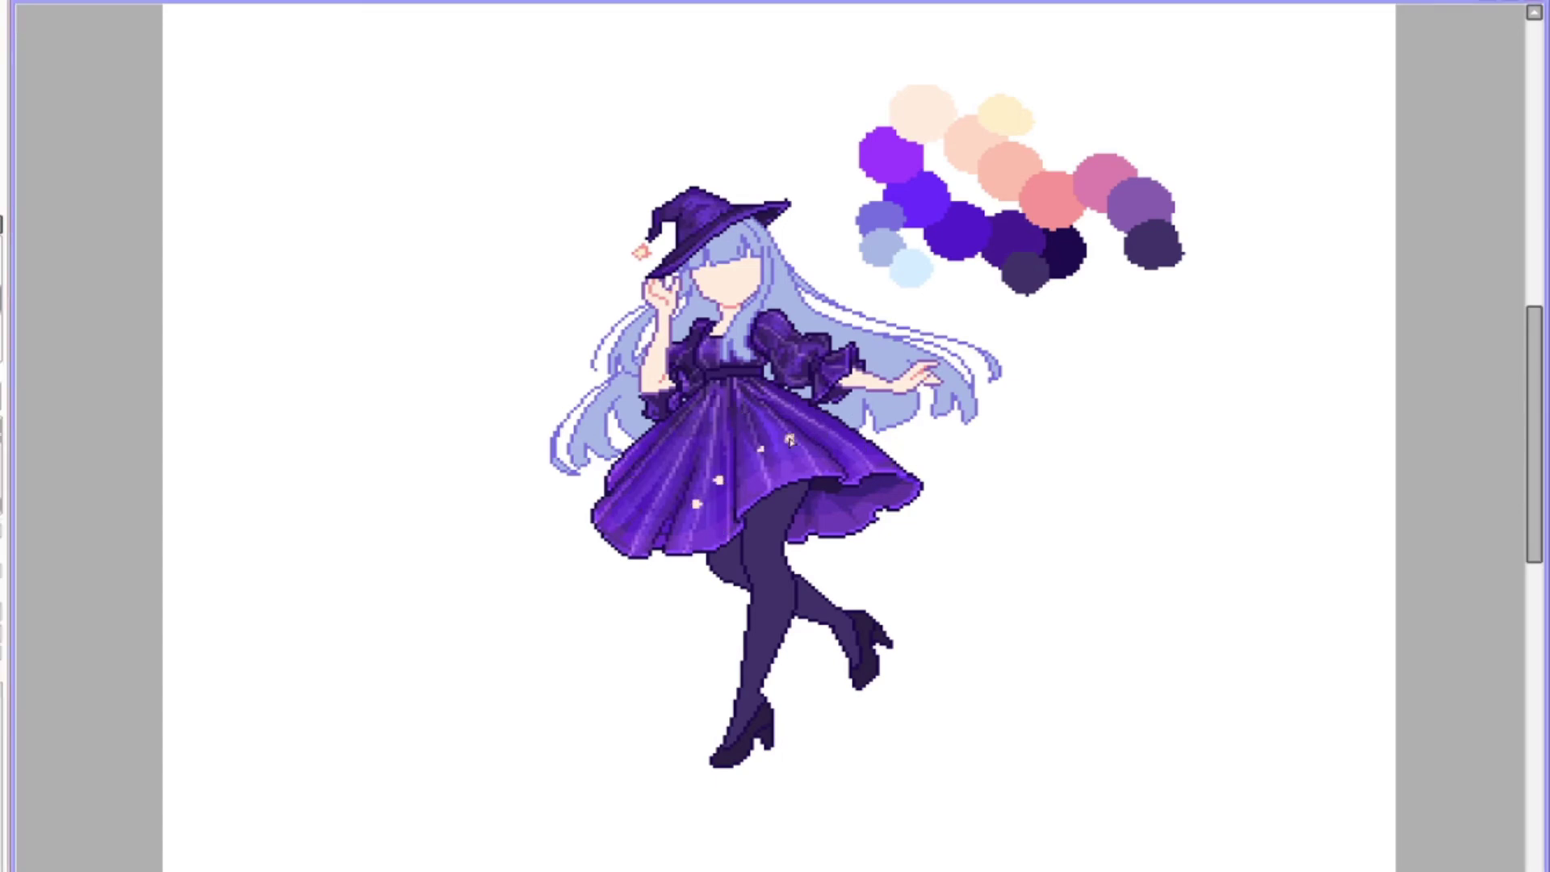
Step: Place cream star dots across the skirt and connect them with thin lines into a constellation pattern
key(ctrl+y)
key(ctrl+y)
key(ctrl+y)
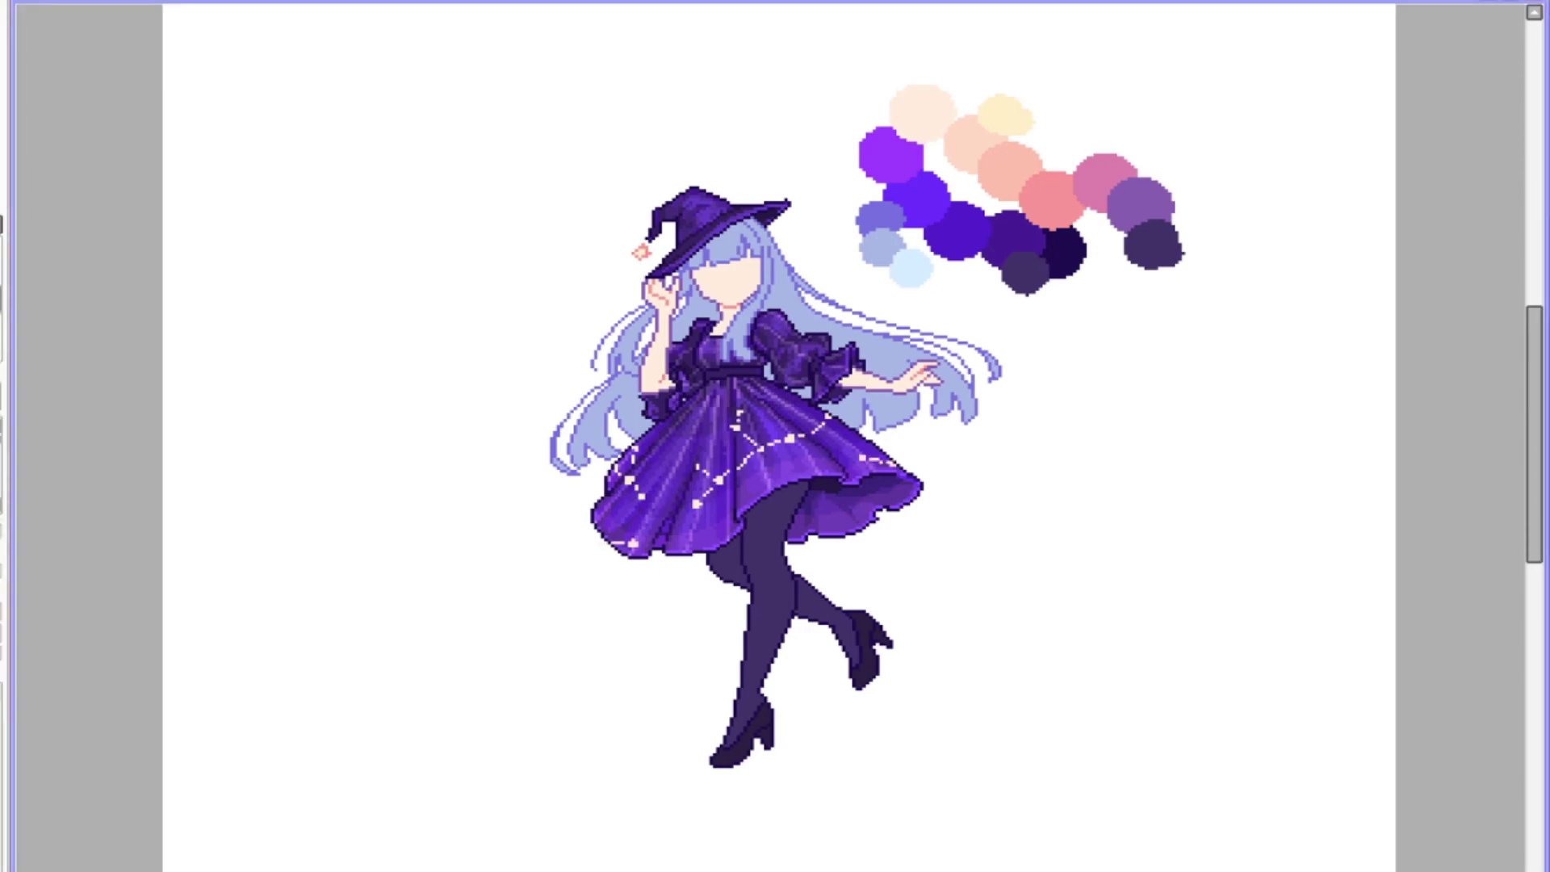
key(ctrl+z)
key(ctrl+y)
key(ctrl+z)
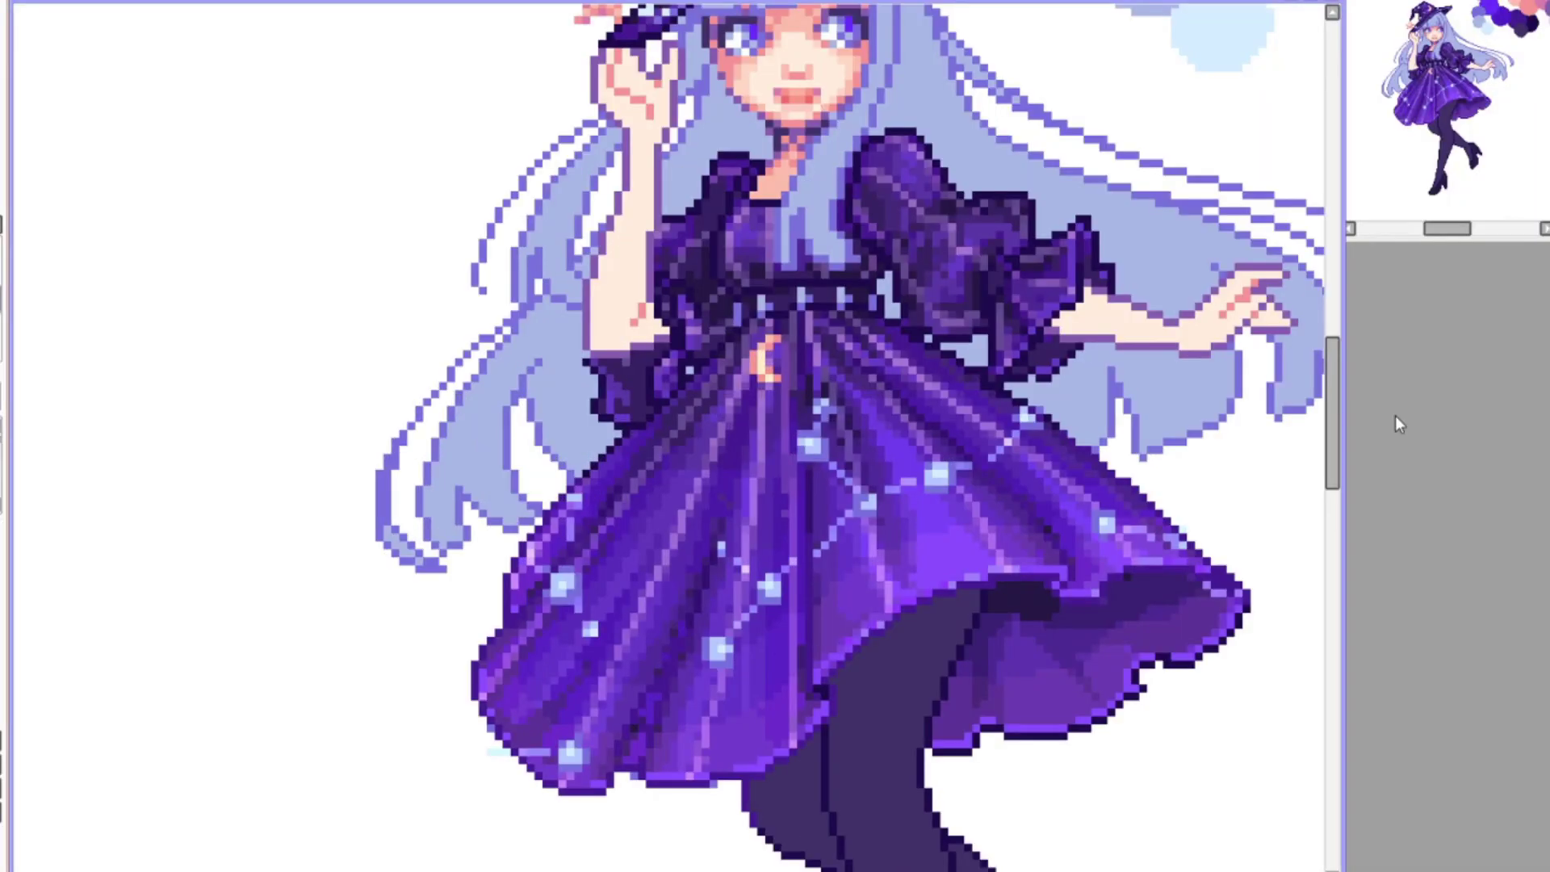
Step: Examine the whole figure at several magnifications, checking the face, the hat decorations and the constellation dress
scroll(670, 436, up, 5)
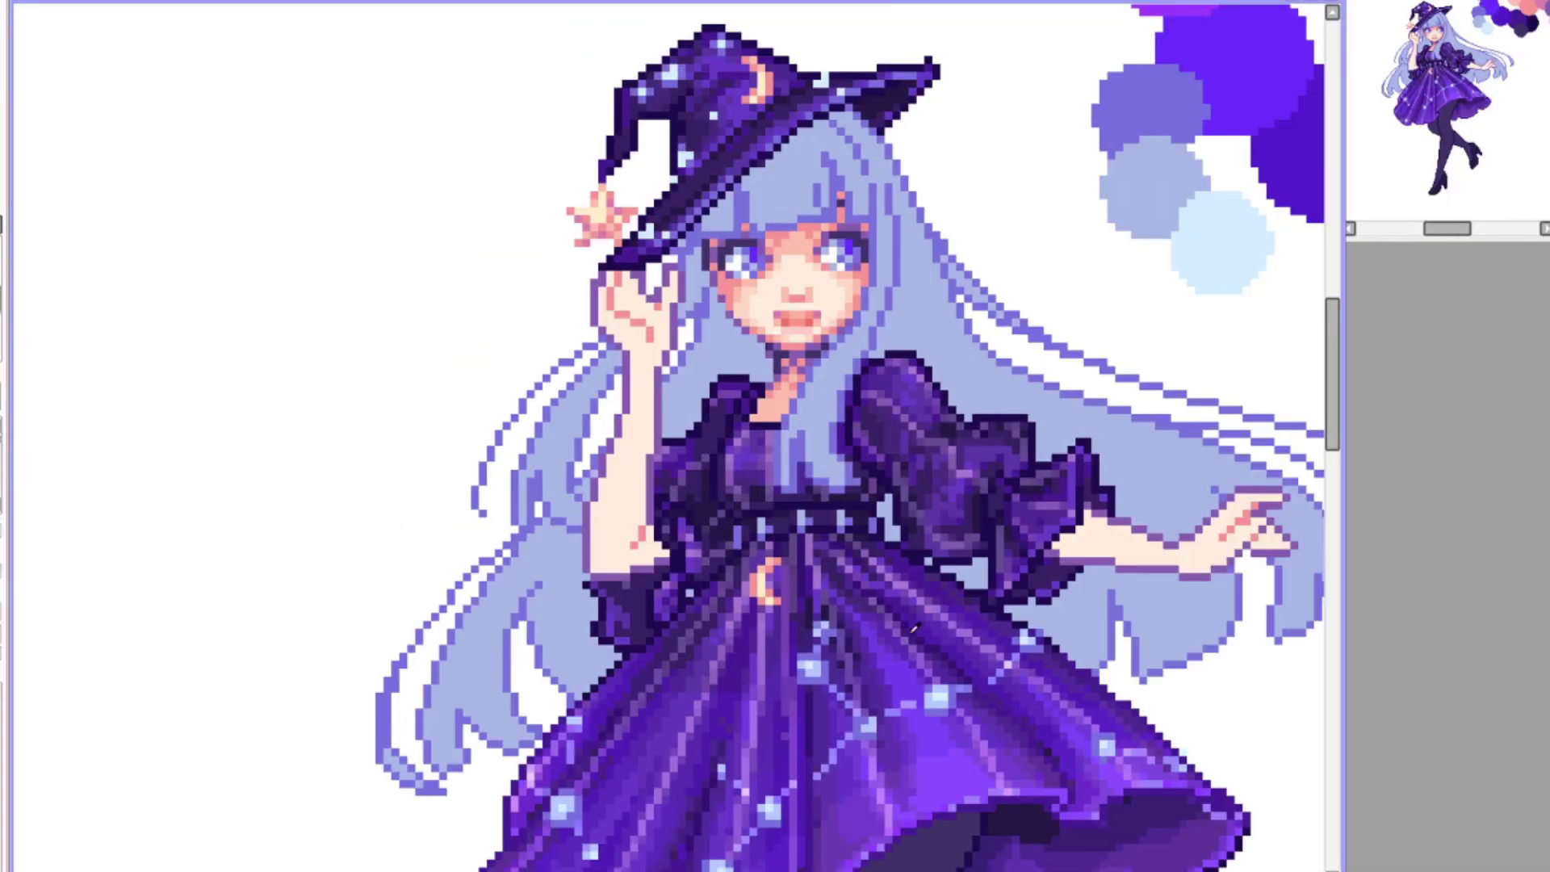
key(ctrl+minus)
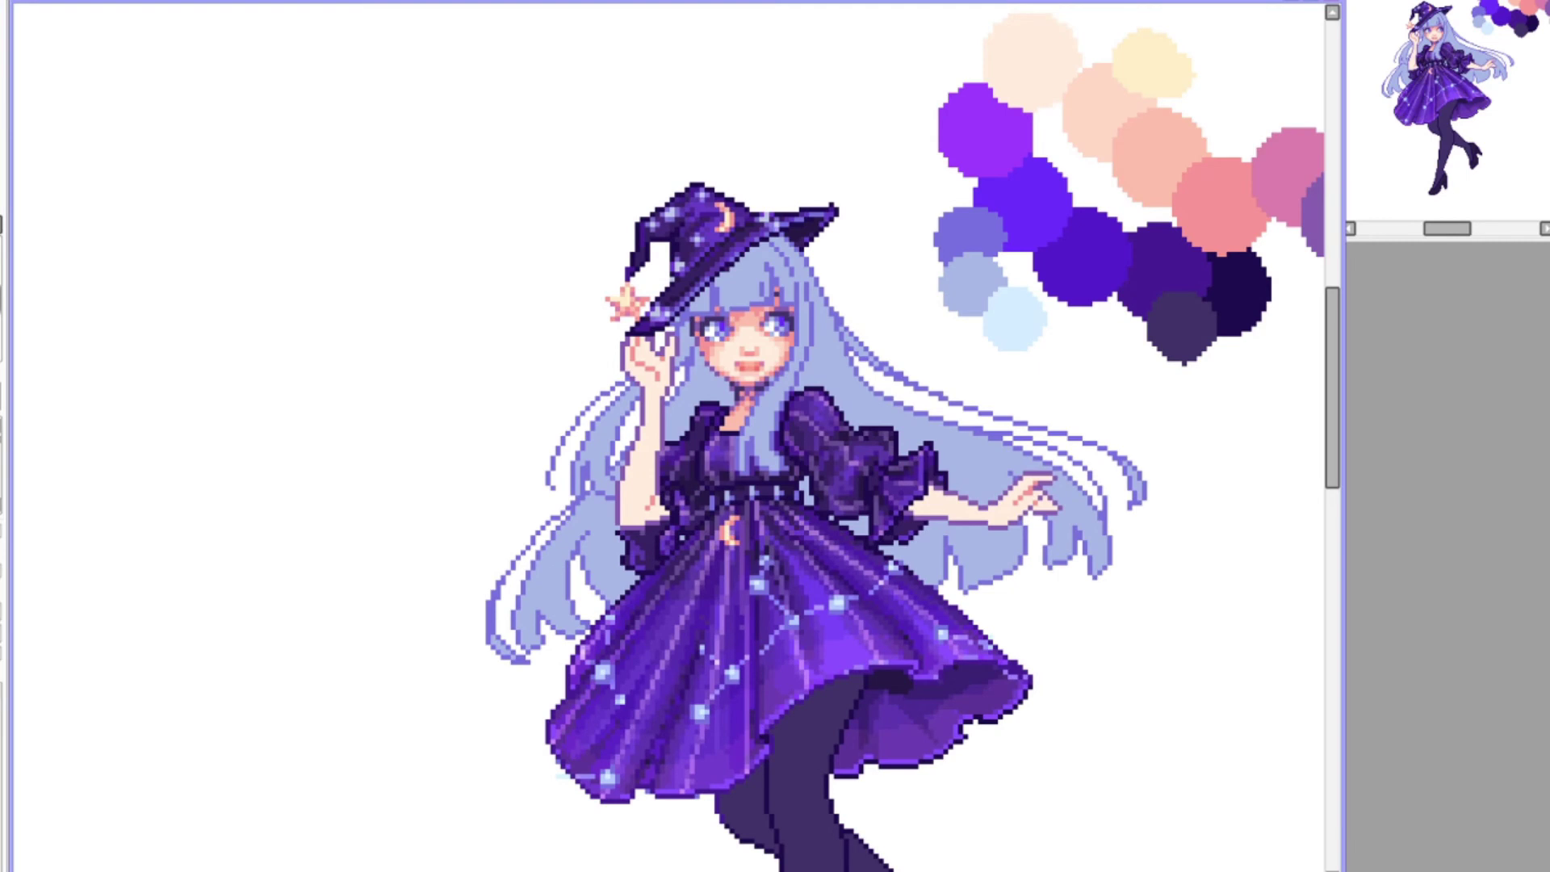
key(ctrl+minus)
key(ctrl+minus)
key(ctrl+plus)
key(ctrl+plus)
key(ctrl+plus)
key(ctrl+plus)
key(ctrl+minus)
key(ctrl+minus)
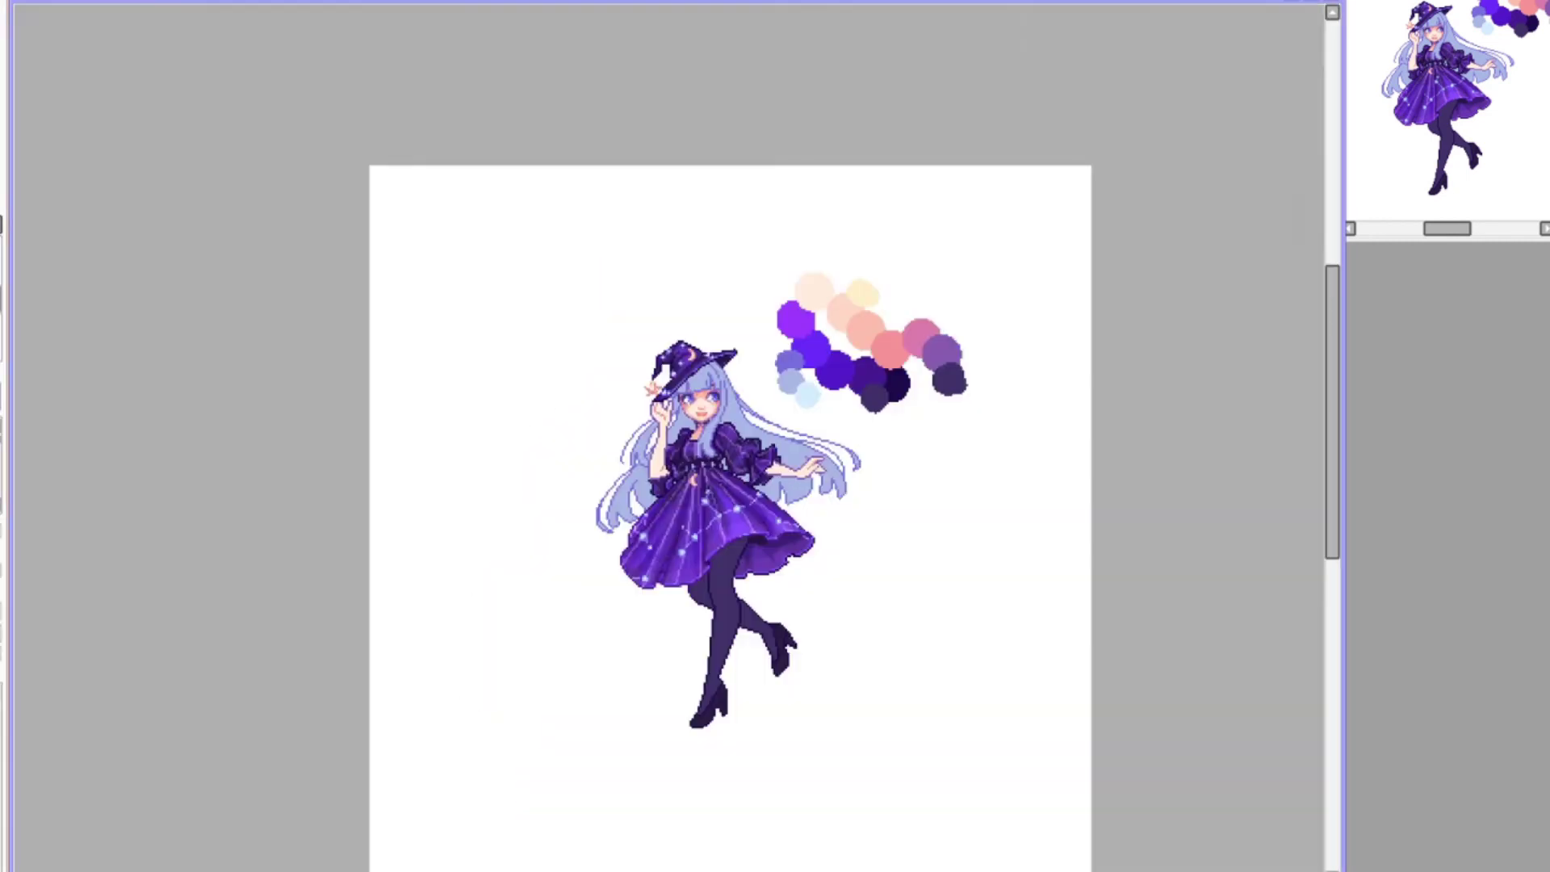
key(ctrl+plus)
key(ctrl+plus)
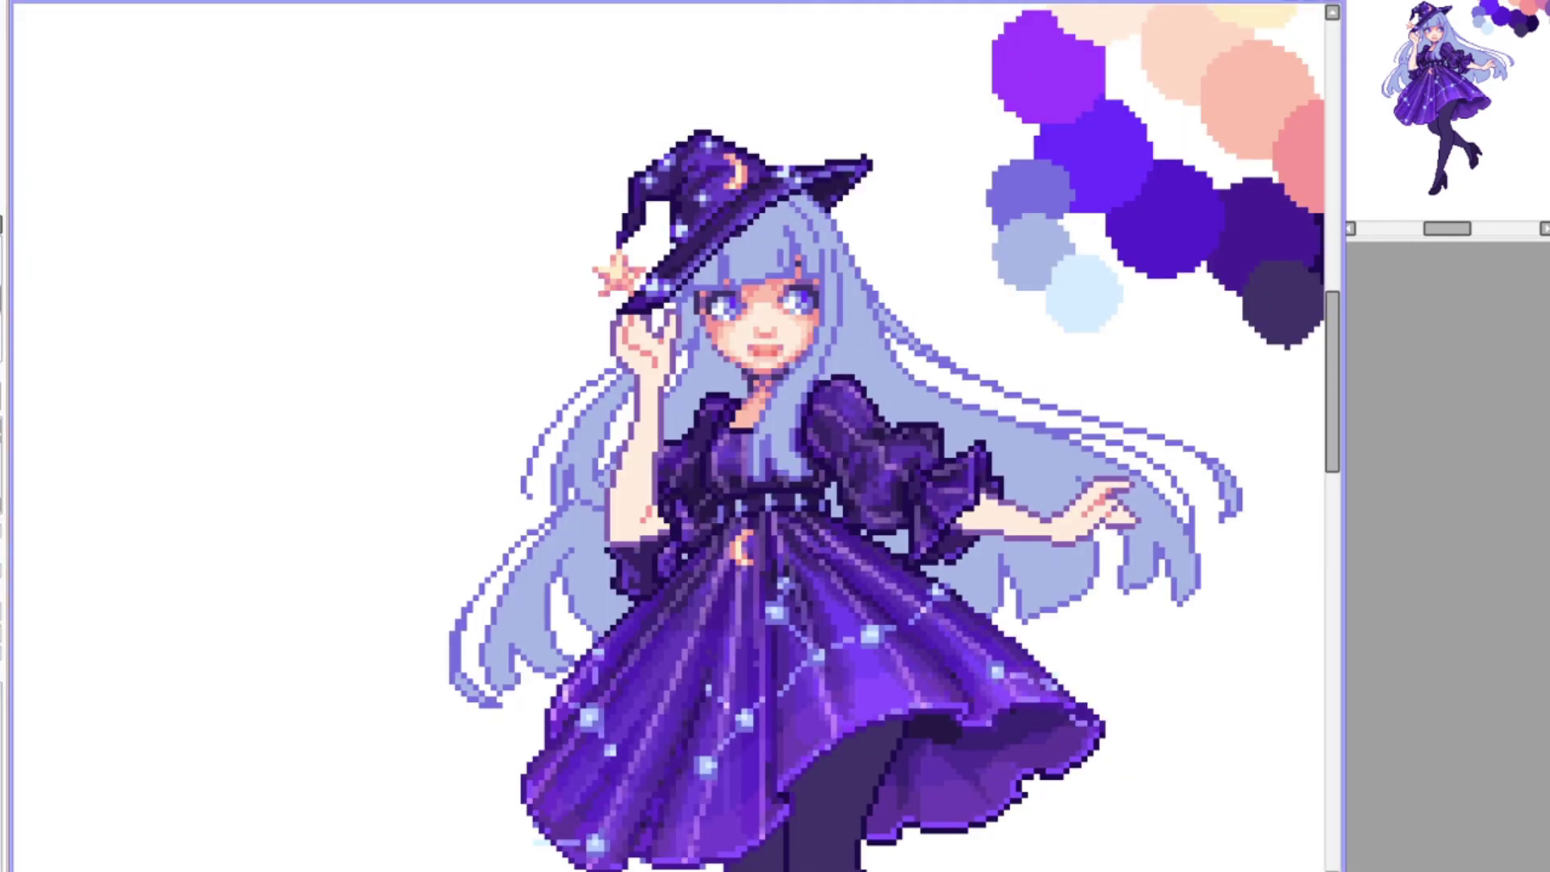
Step: Draw a long green necklace chain from both sides of the neck down to the crescent moon below the waist
scroll(677, 436, down, 1)
drag(751, 380, 747, 477)
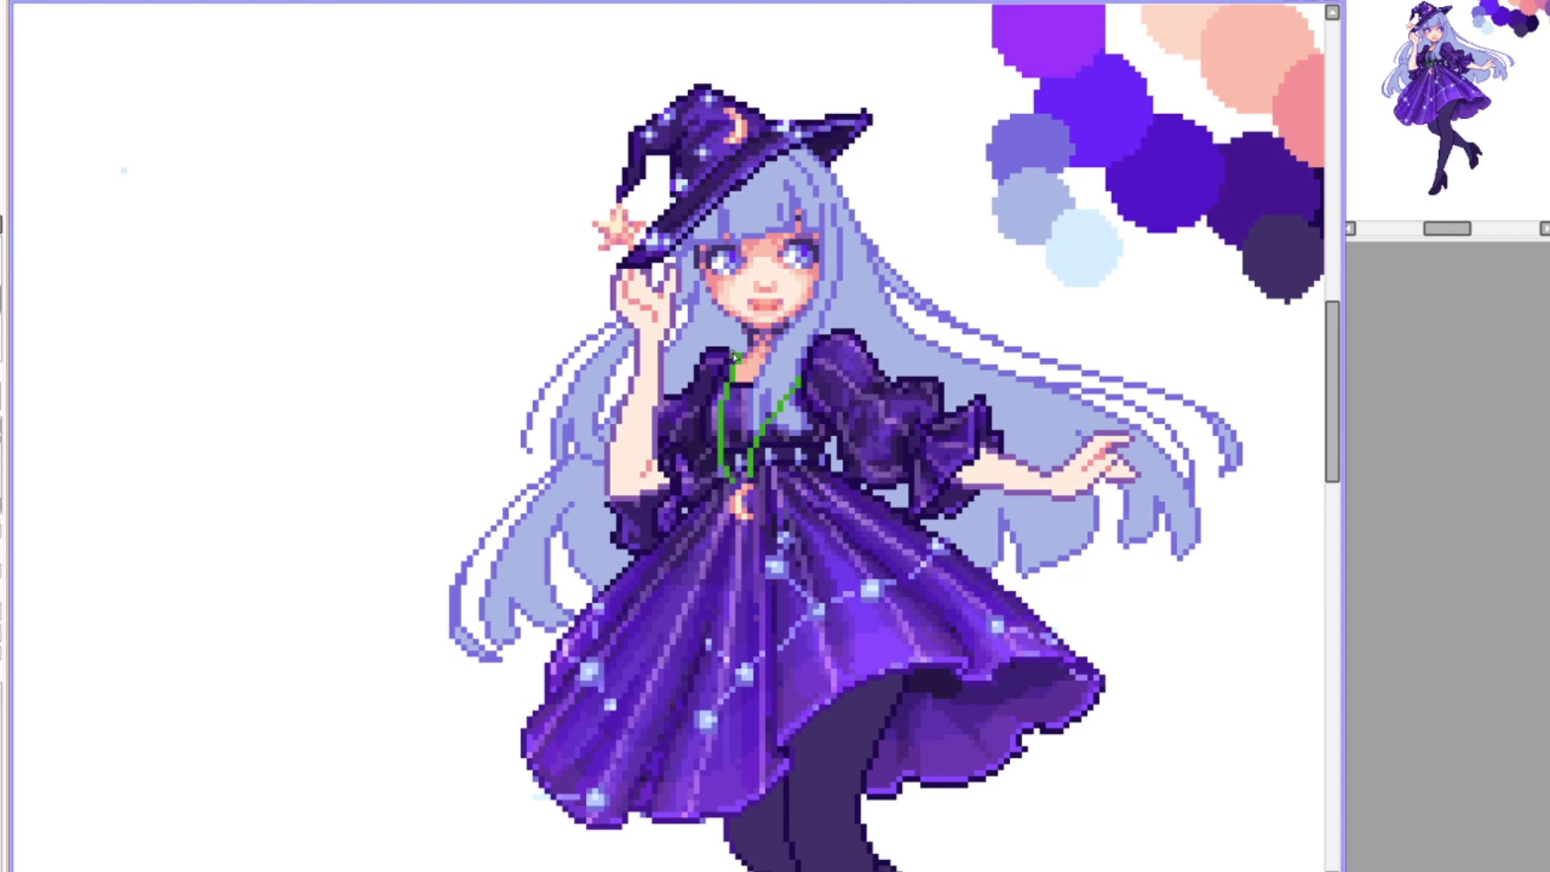
Step: Try sketching a flowing green cape with ragged ends around the shoulders and both sides of the skirt
scroll(746, 476, down, 3)
drag(731, 306, 589, 440)
mouse_move(731, 153)
mouse_down()
mouse_move(601, 376)
mouse_move(450, 585)
mouse_move(529, 630)
mouse_move(807, 380)
mouse_move(1001, 347)
mouse_move(949, 387)
mouse_move(1171, 565)
mouse_move(1017, 549)
mouse_up()
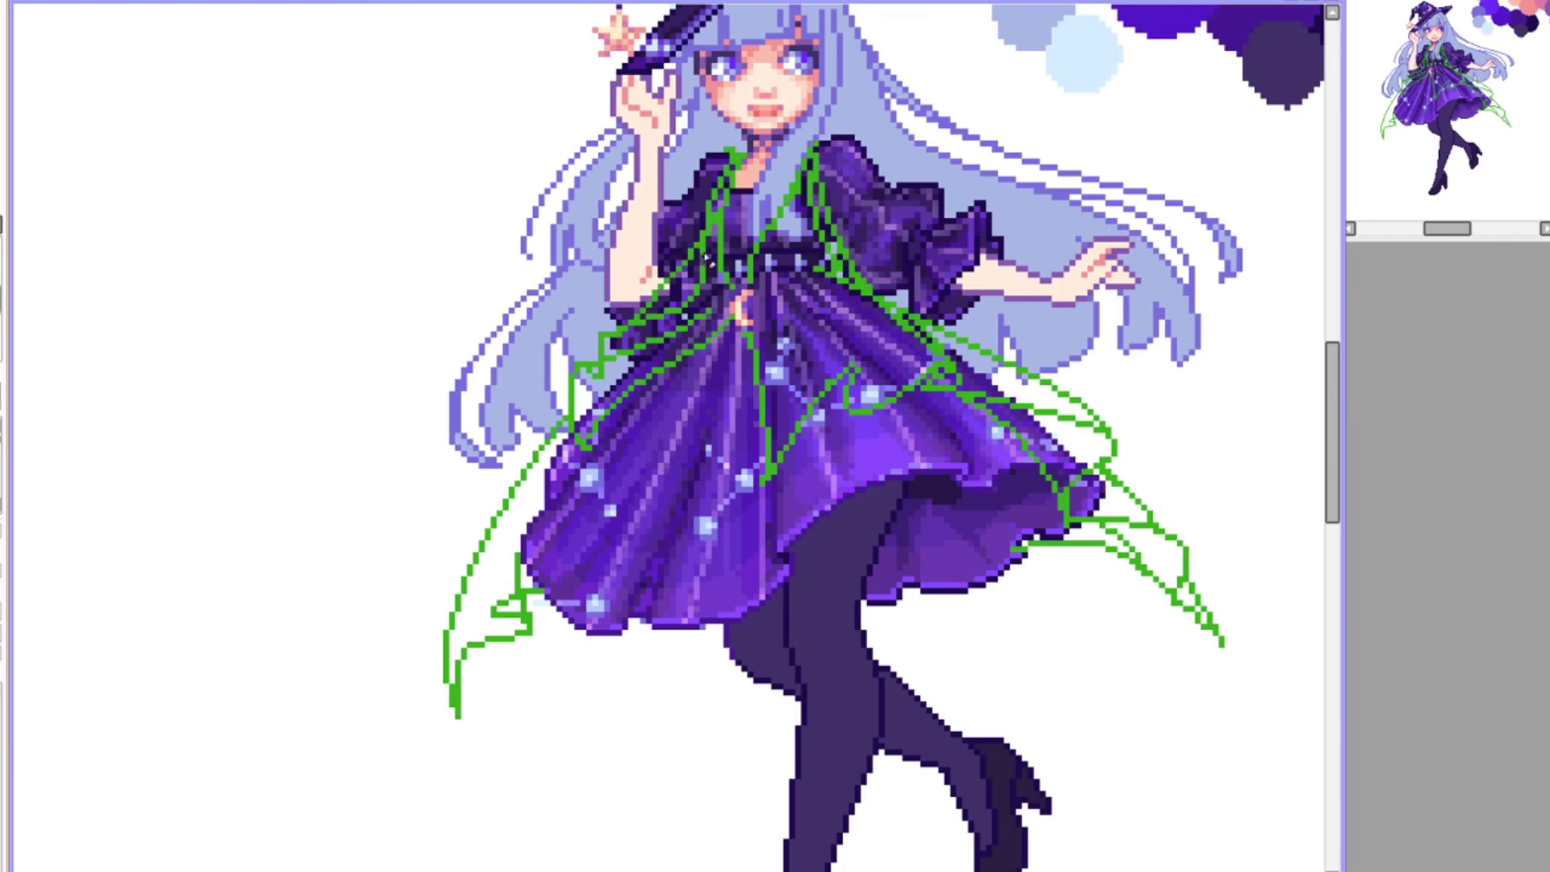
key(h)
key(h)
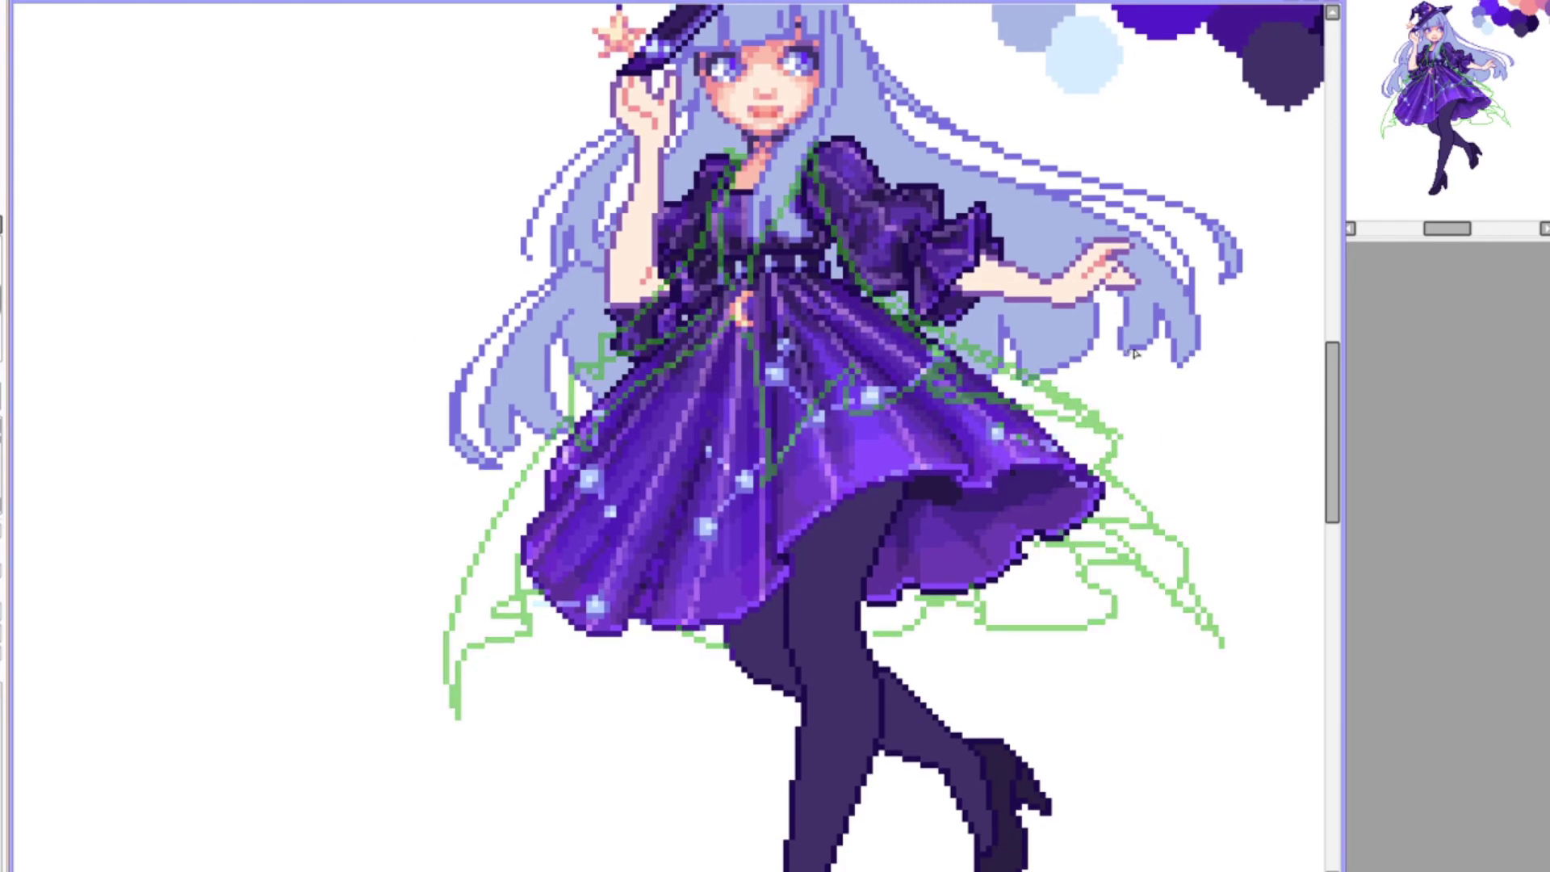
key(Delete)
Step: Sketch the green cape outline over the shoulder, outstretched arm and skirt front, with a pointed drape trailing behind that side
drag(844, 136, 1046, 197)
drag(767, 201, 771, 464)
drag(770, 464, 1041, 201)
mouse_move(961, 323)
mouse_down()
mouse_move(1130, 587)
mouse_move(1200, 640)
mouse_move(1191, 581)
mouse_up()
drag(920, 371, 1082, 661)
drag(1191, 581, 1081, 726)
Step: Sketch the cape's front edge and pointed trailing drape on the raised-arm side in green, cleaning up its end
mouse_move(743, 299)
mouse_down()
mouse_move(702, 148)
mouse_move(468, 626)
mouse_up()
drag(549, 440, 472, 718)
key(h)
drag(960, 670, 880, 730)
drag(860, 682, 719, 650)
key(h)
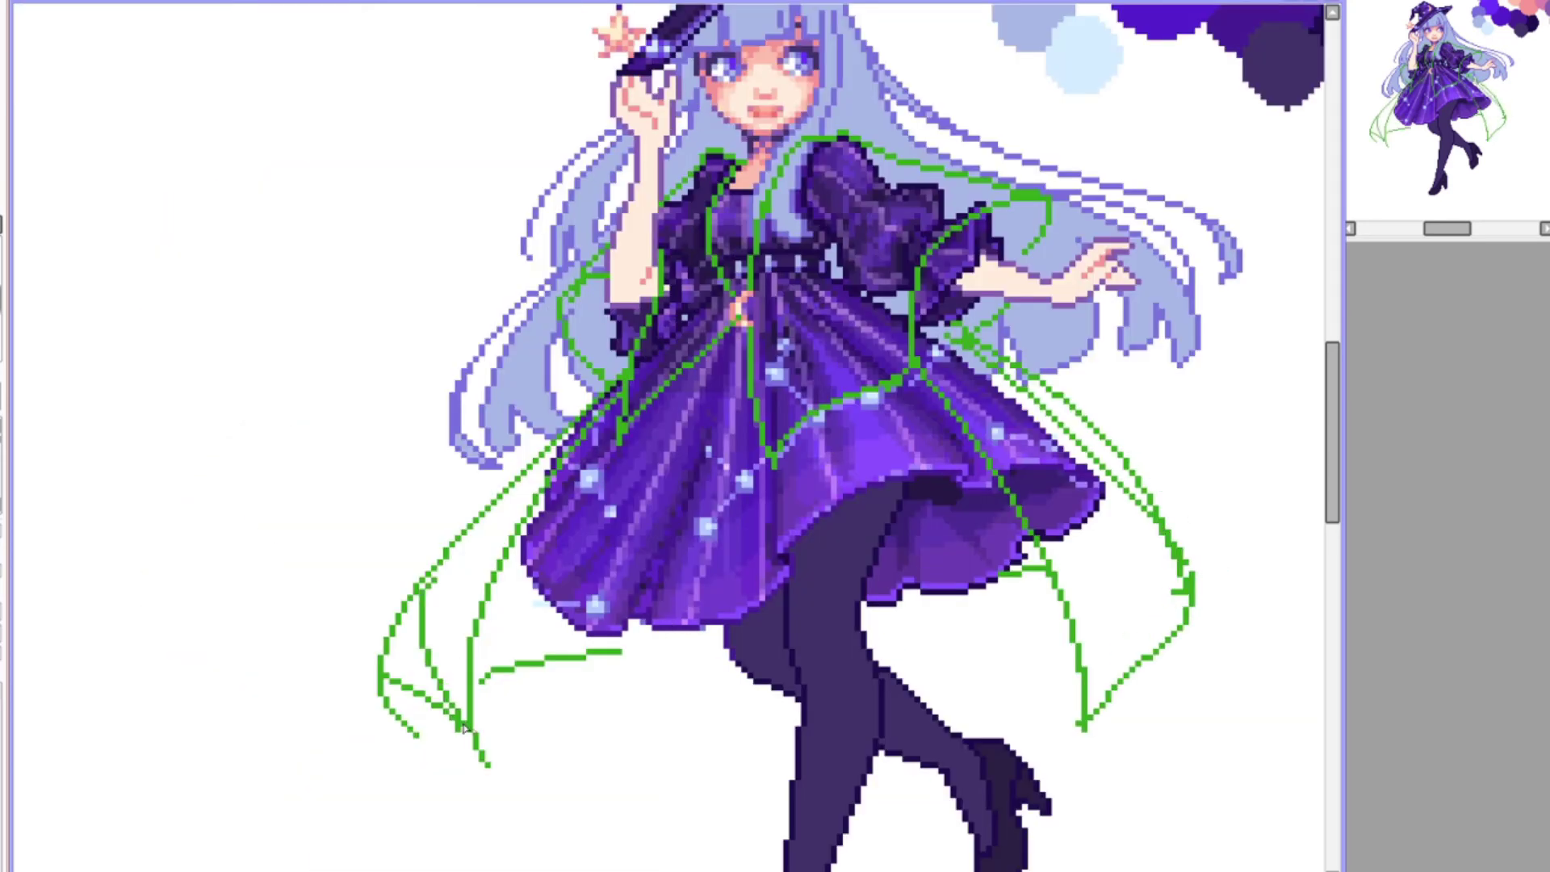
drag(407, 581, 387, 681)
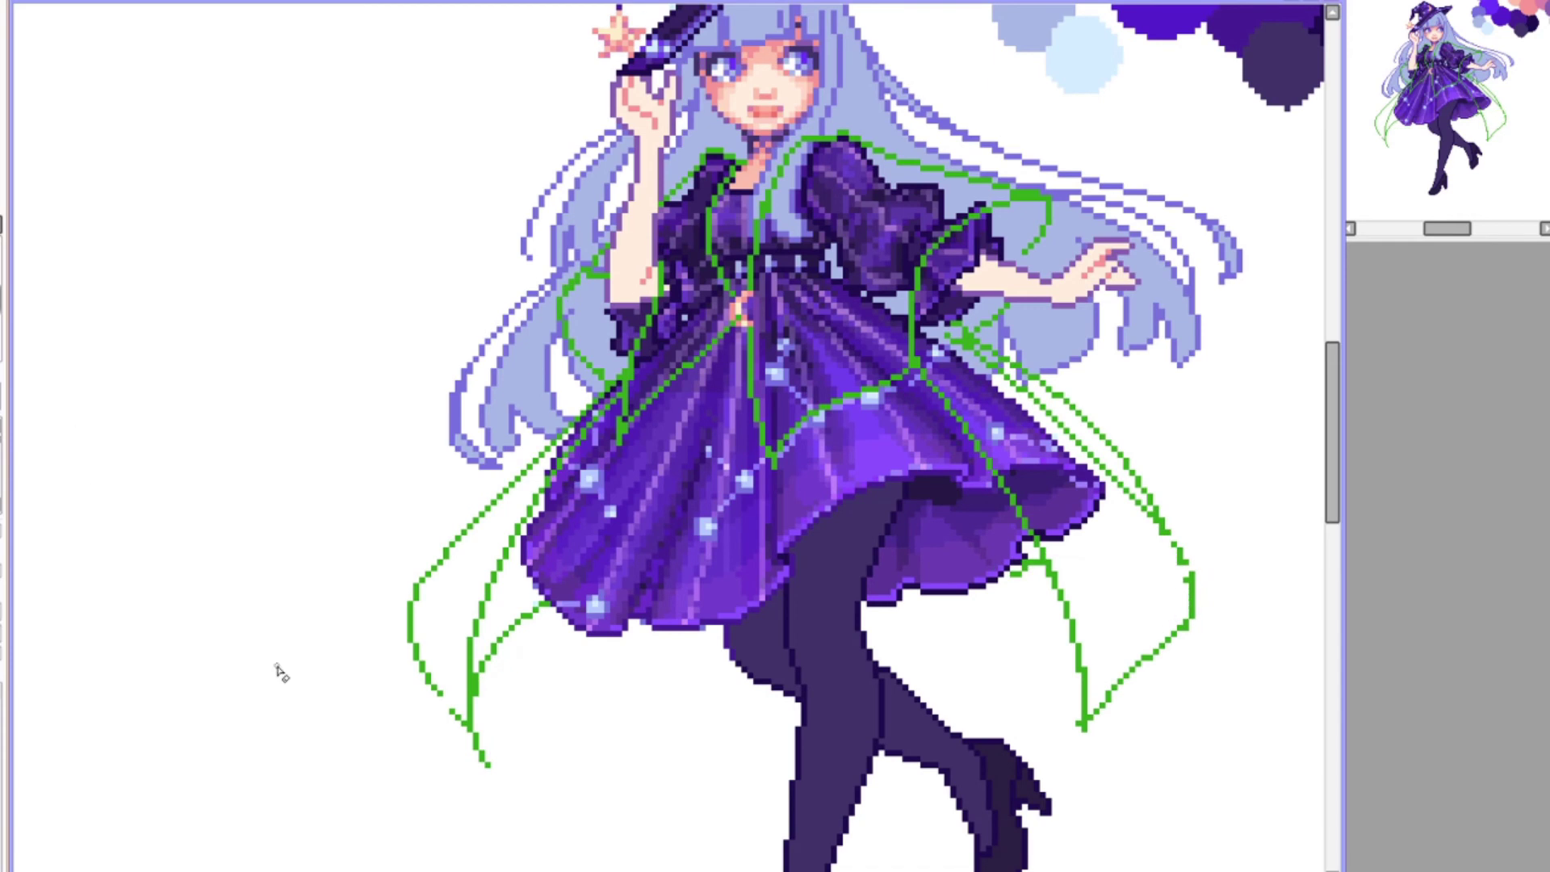
Step: Over the faded green sketch, draw refined orange cape lines for the outstretched-arm side and its trailing drape
key(ctrl+Down)
mouse_move(744, 333)
mouse_down()
mouse_move(977, 214)
mouse_move(1017, 242)
mouse_move(1122, 452)
mouse_move(1027, 607)
mouse_move(974, 599)
mouse_up()
drag(1001, 368, 855, 139)
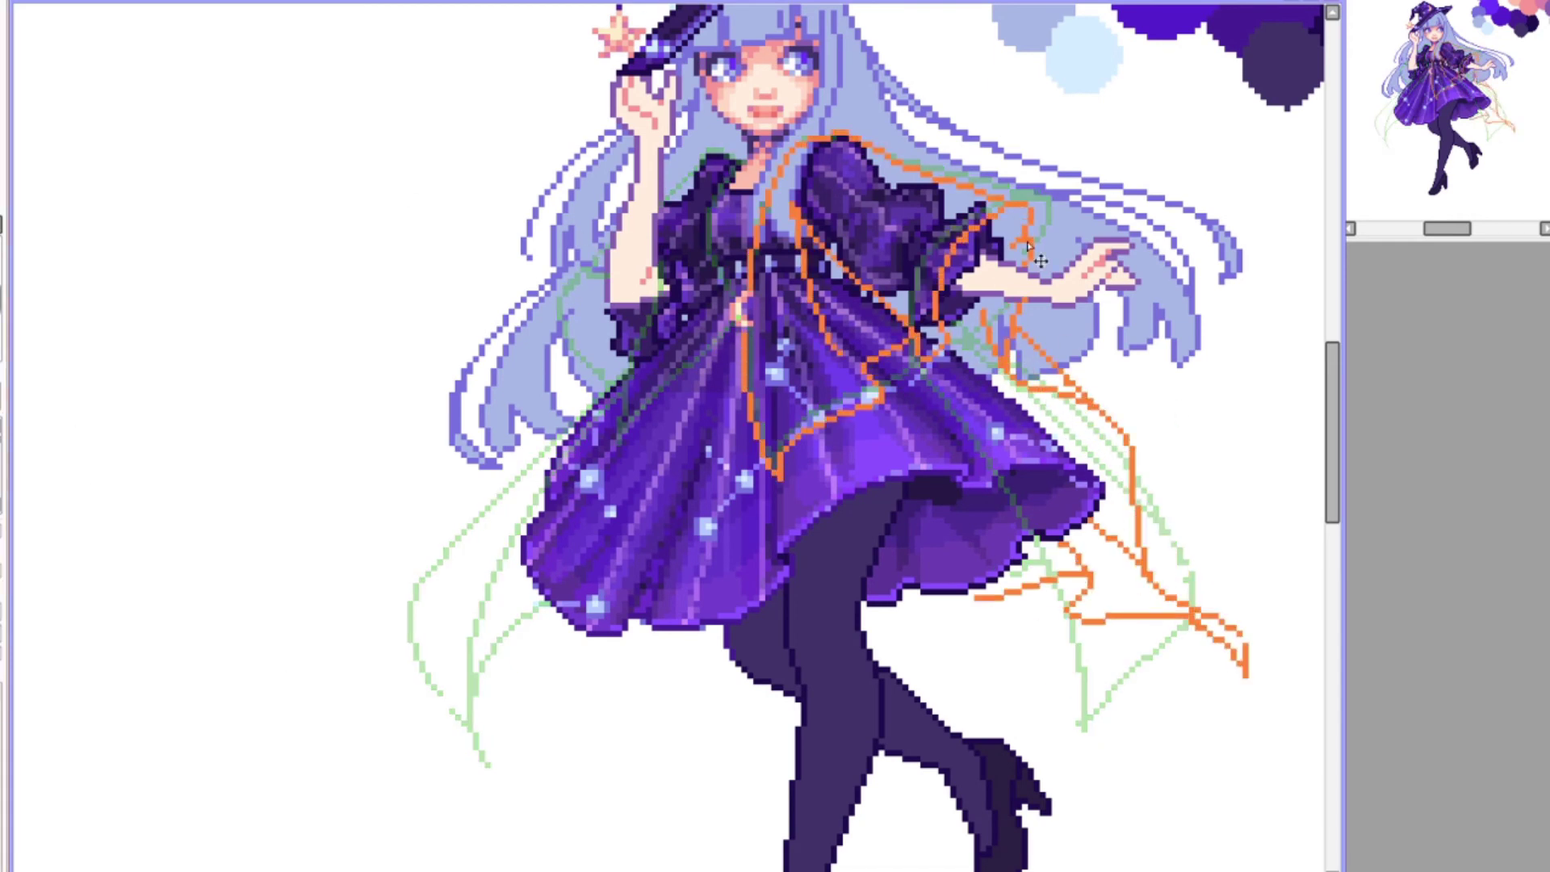
Step: Outline the raised-arm side of the cape in orange, including its front edge, wavy shoulder edge and folded trailing drape
mouse_move(736, 159)
mouse_down()
mouse_move(623, 452)
mouse_move(709, 284)
mouse_move(645, 331)
mouse_up()
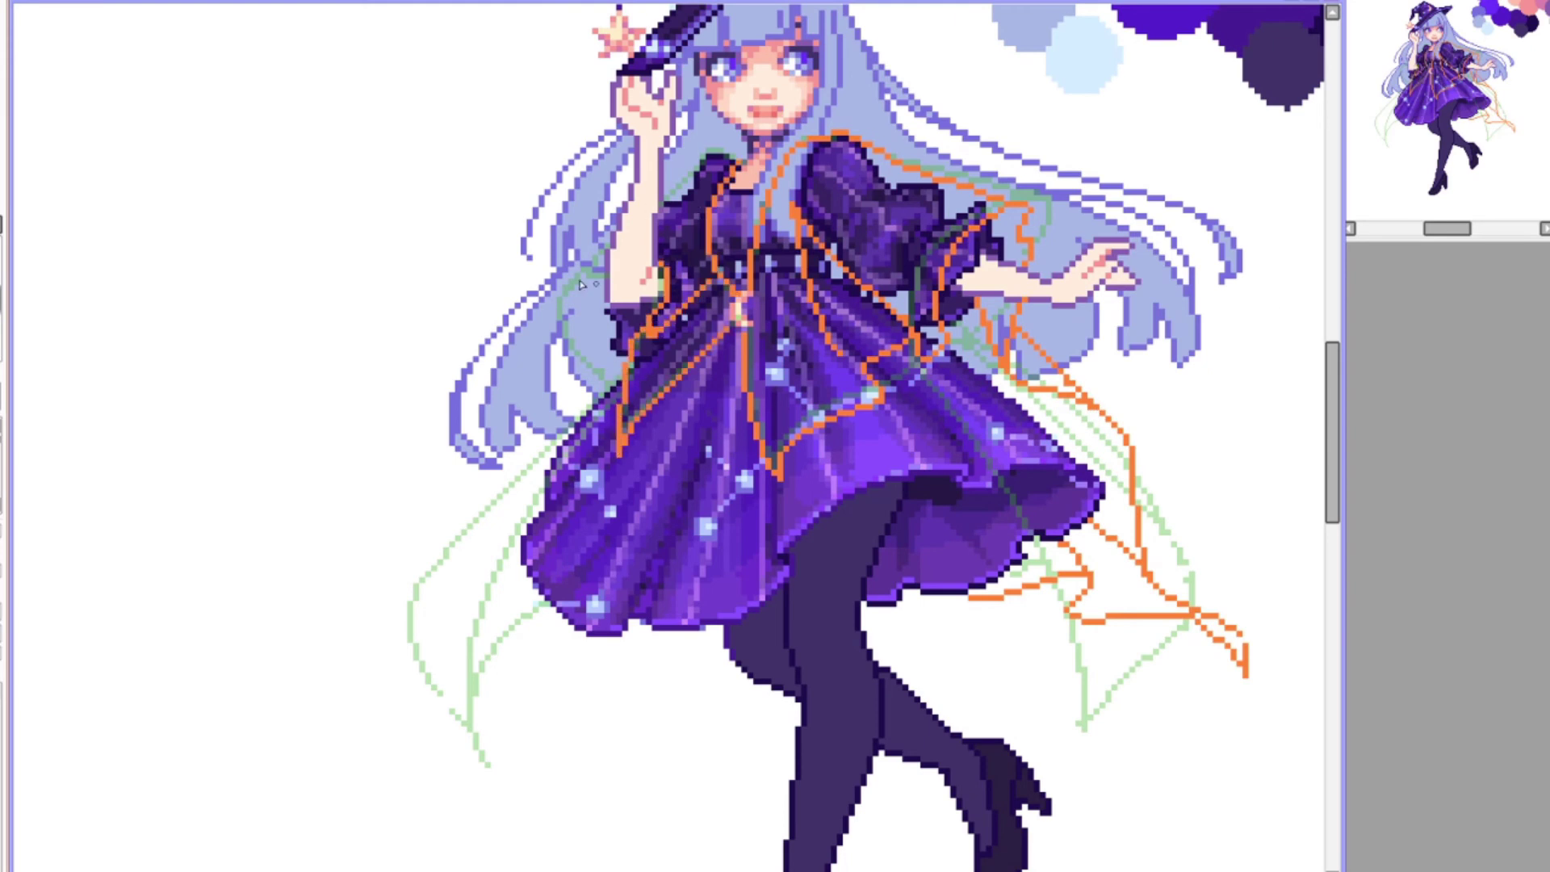
drag(609, 251, 583, 378)
key(h)
drag(775, 431, 888, 750)
drag(759, 626, 859, 718)
key(h)
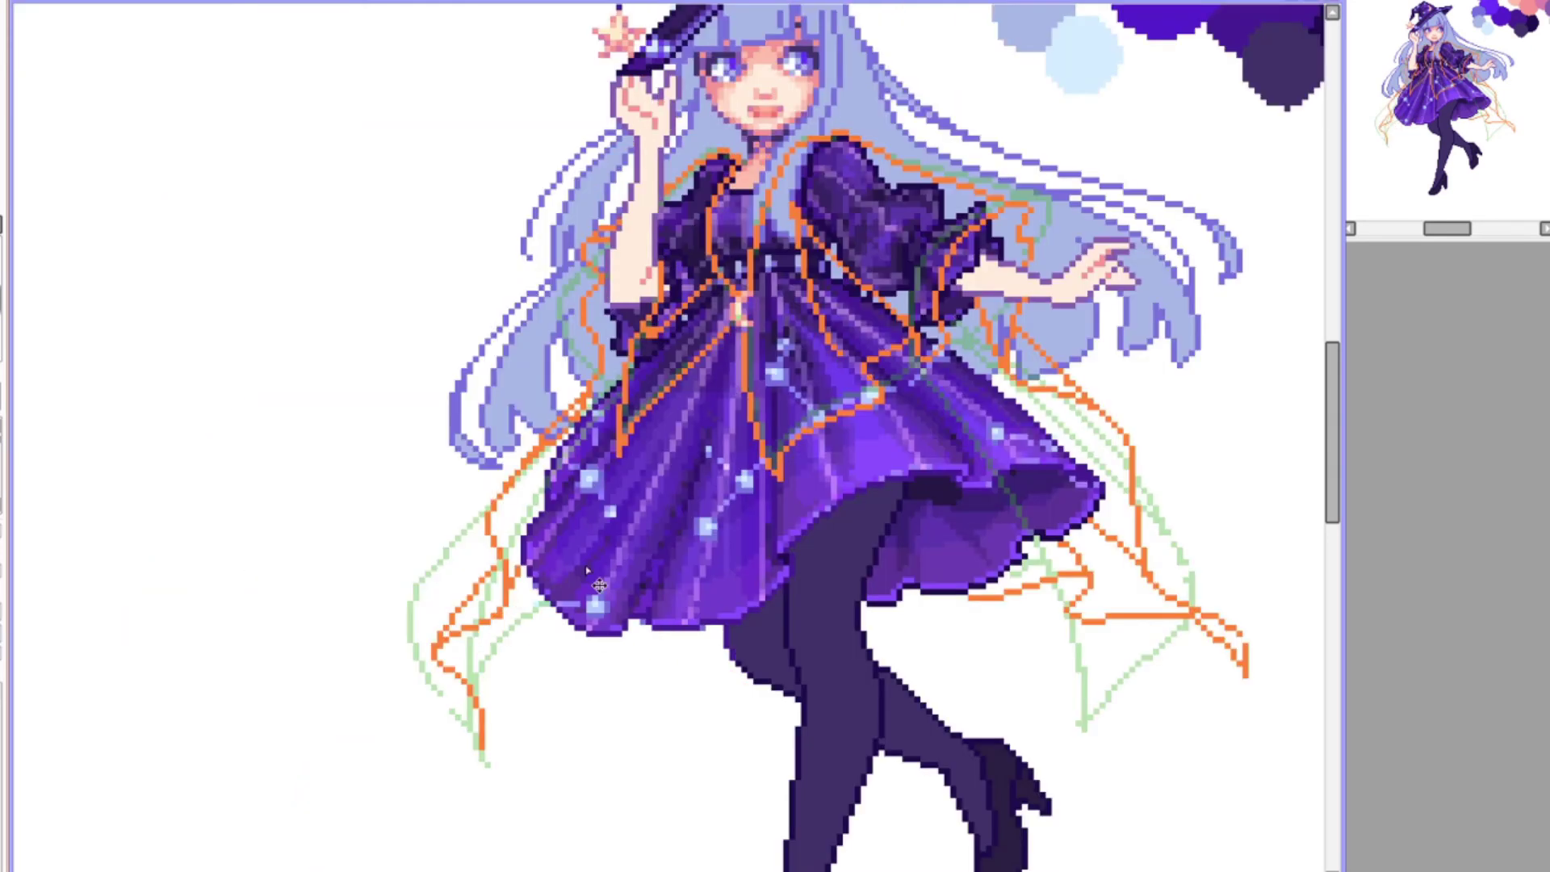
drag(484, 565, 525, 709)
drag(494, 686, 571, 649)
key(h)
Step: Fill the cape's shoulder panels and trailing drapes with pale blue and turn it into translucent lavender fabric with light outlines
scroll(37, 379, down, 1)
scroll(36, 379, up, 1)
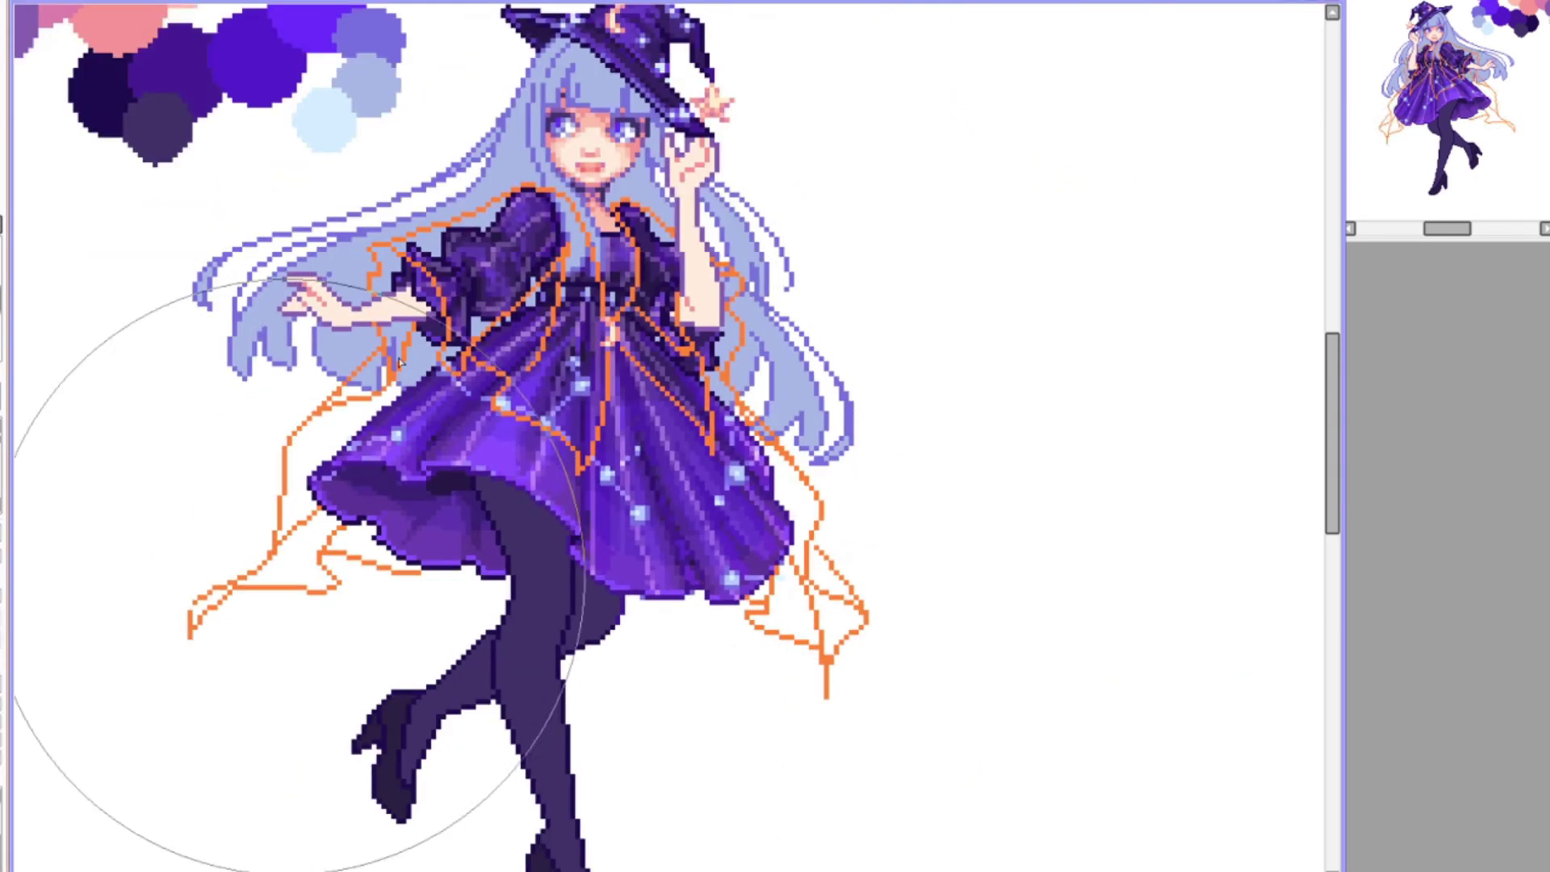
scroll(37, 380, up, 1)
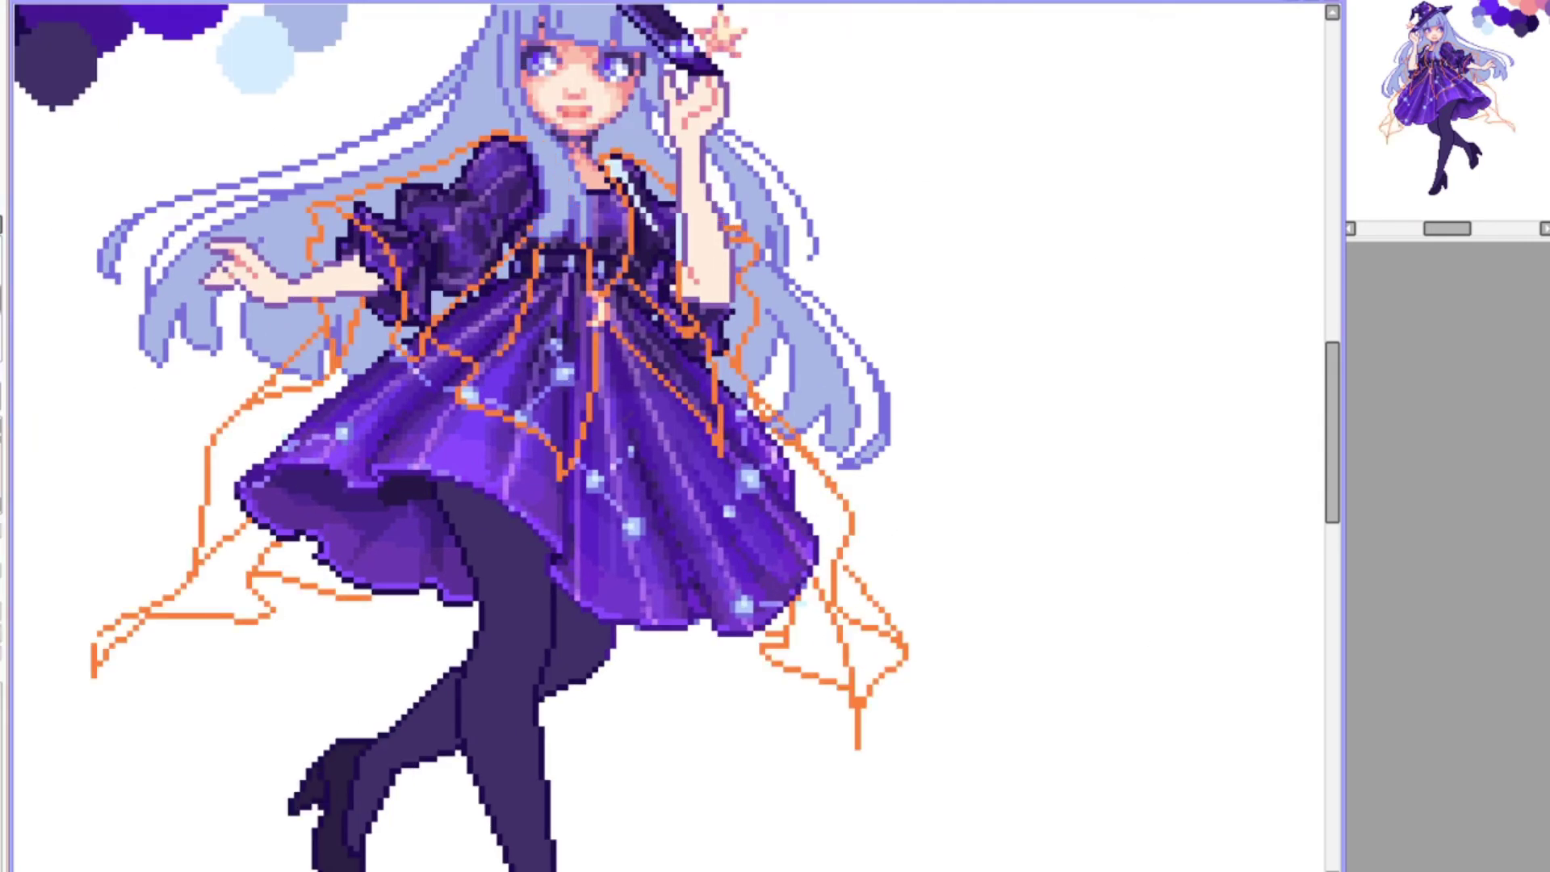
mouse_move(642, 206)
mouse_down()
mouse_move(615, 162)
mouse_move(638, 303)
mouse_move(710, 440)
mouse_move(739, 323)
mouse_move(813, 459)
mouse_move(848, 622)
mouse_up()
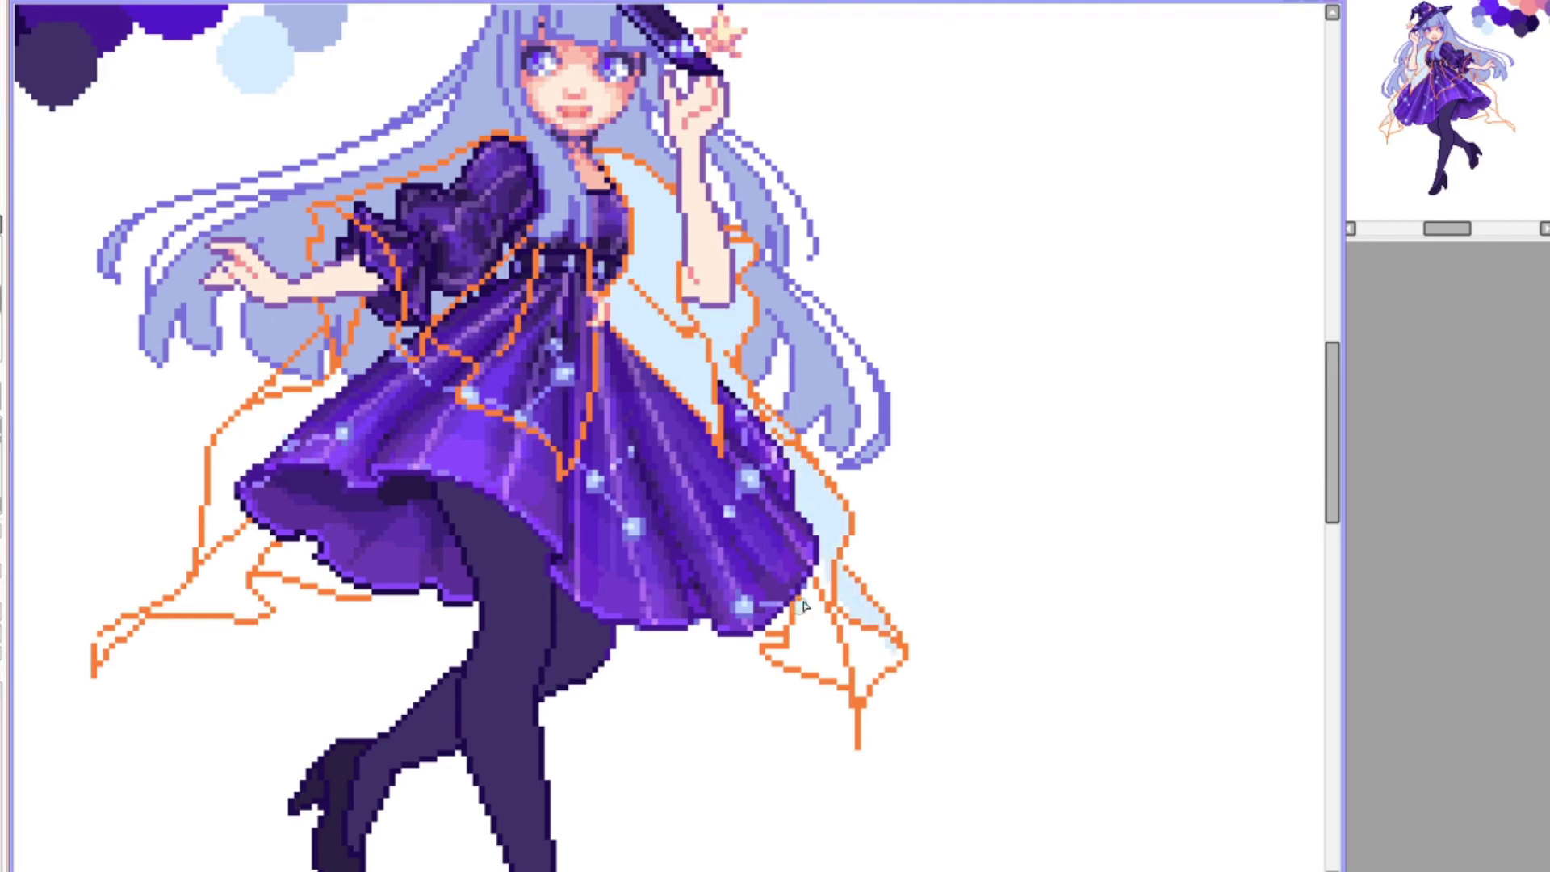
key(h)
mouse_move(569, 528)
mouse_down()
mouse_move(497, 645)
mouse_move(484, 698)
mouse_up()
mouse_move(754, 377)
mouse_down()
mouse_move(782, 246)
mouse_move(749, 305)
mouse_move(771, 359)
mouse_move(859, 383)
mouse_move(1003, 208)
mouse_move(937, 367)
mouse_up()
mouse_move(807, 162)
mouse_down()
mouse_move(863, 295)
mouse_move(879, 165)
mouse_move(800, 319)
mouse_move(1008, 242)
mouse_up()
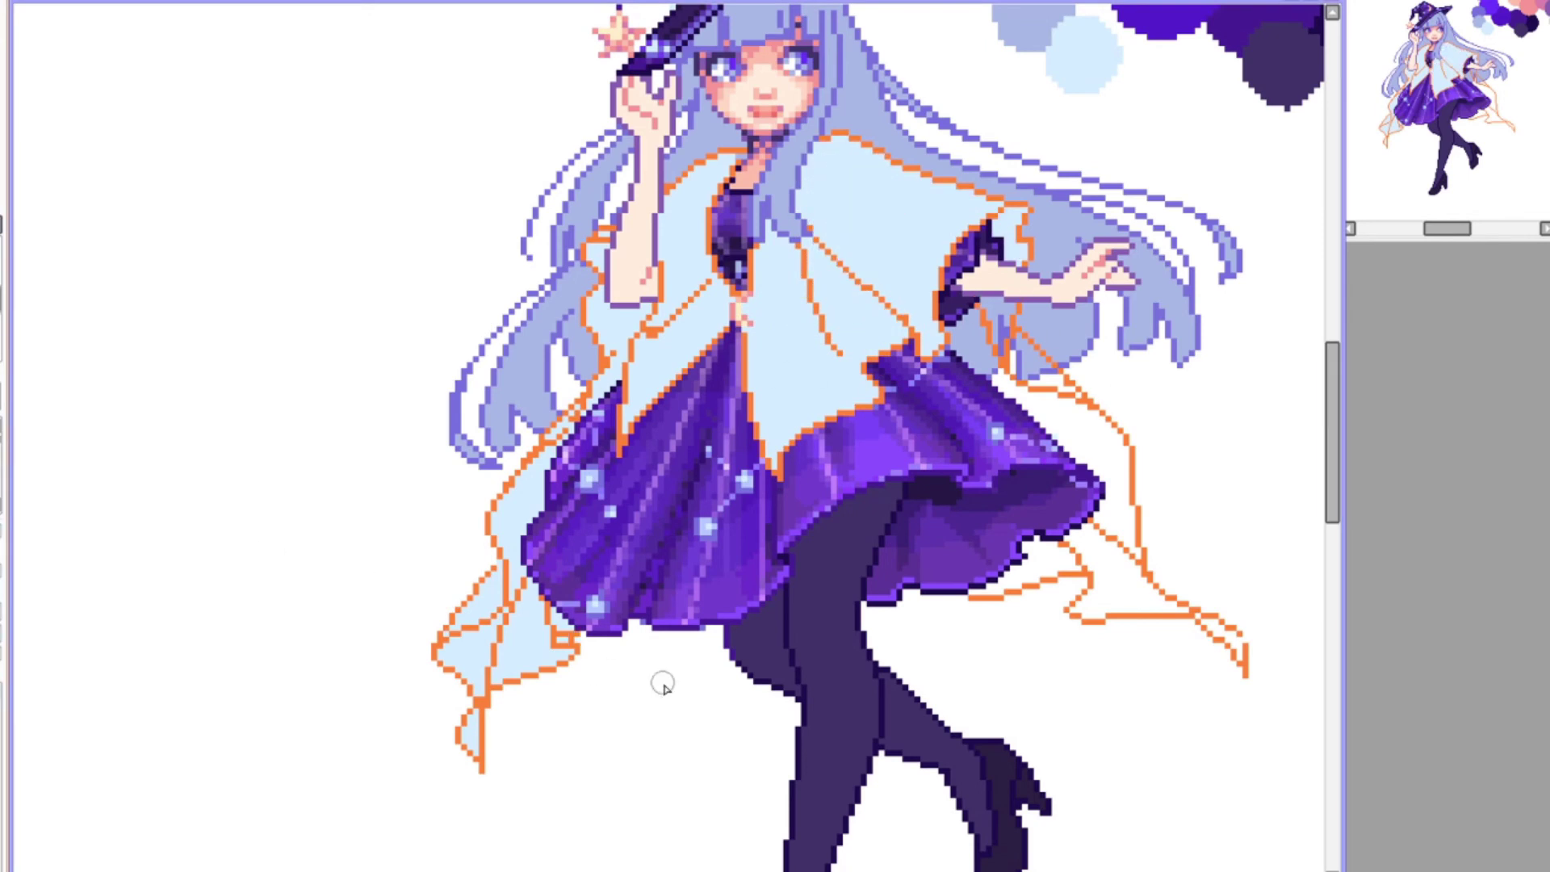
mouse_move(973, 317)
mouse_down()
mouse_move(1036, 361)
mouse_move(995, 380)
mouse_move(1104, 475)
mouse_move(1092, 523)
mouse_move(1055, 571)
mouse_move(1025, 548)
mouse_move(1031, 571)
mouse_move(1124, 463)
mouse_move(1235, 645)
mouse_up()
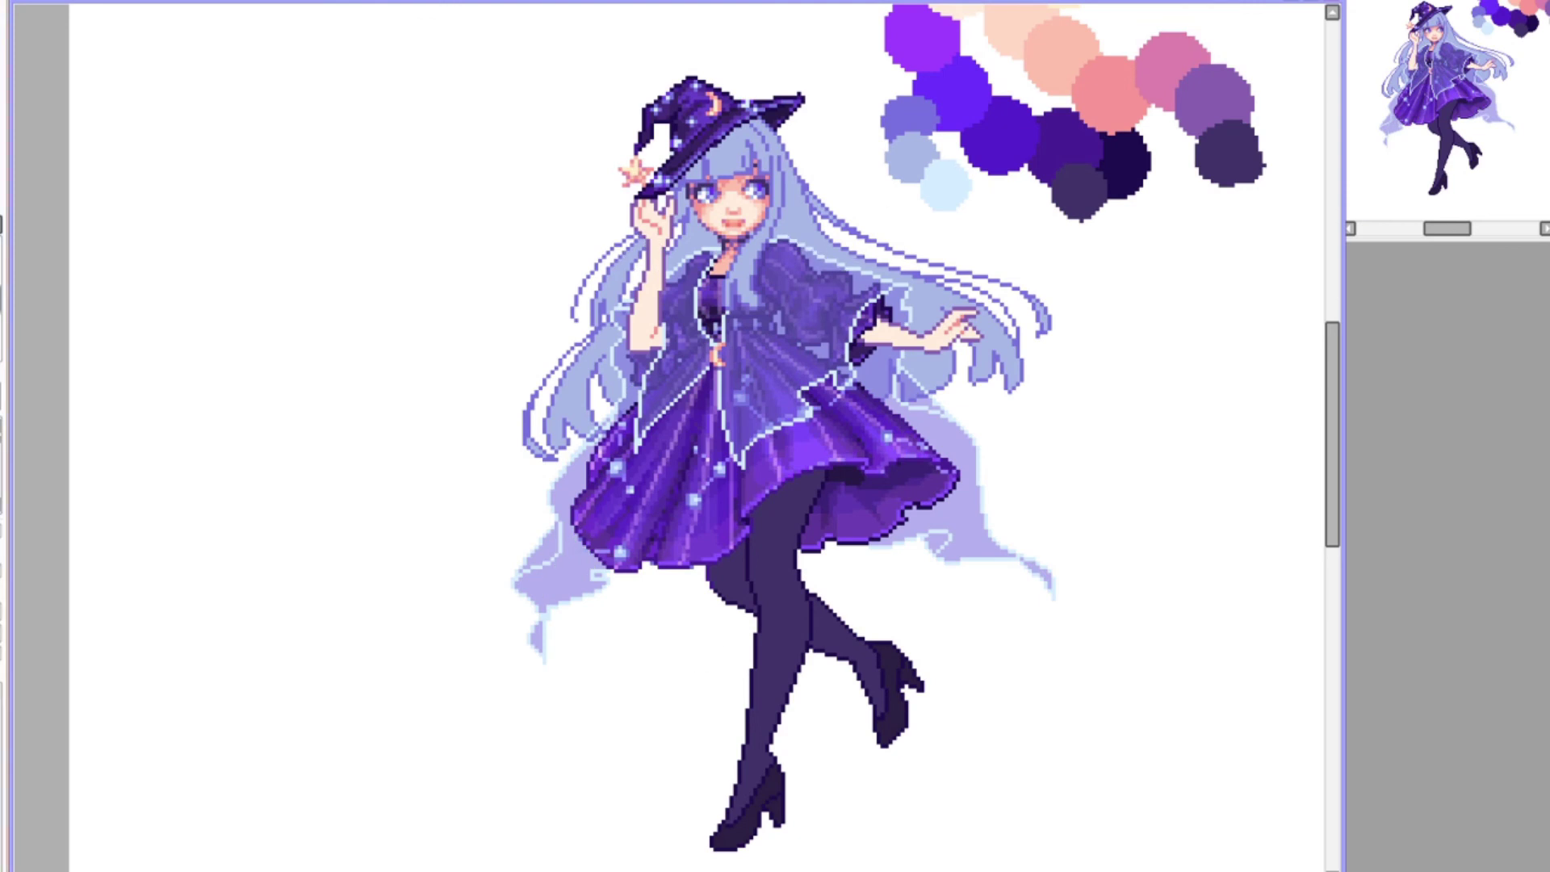
Step: Shade the folds of both translucent cape drapes in violet and recolour their outer outlines purple
scroll(741, 351, up, 1)
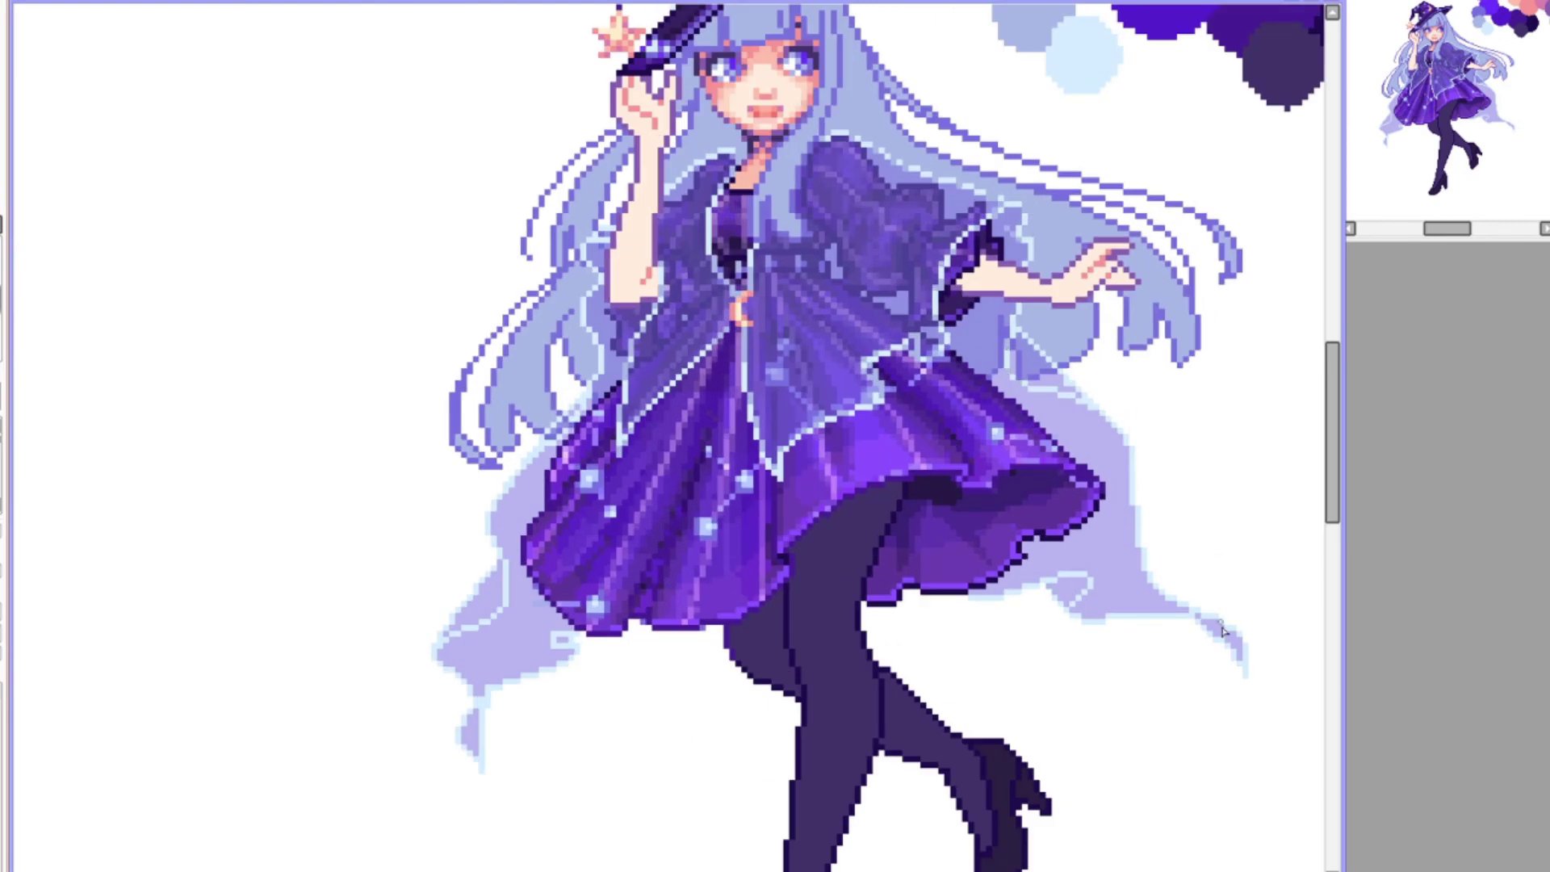
scroll(850, 40, down, 3)
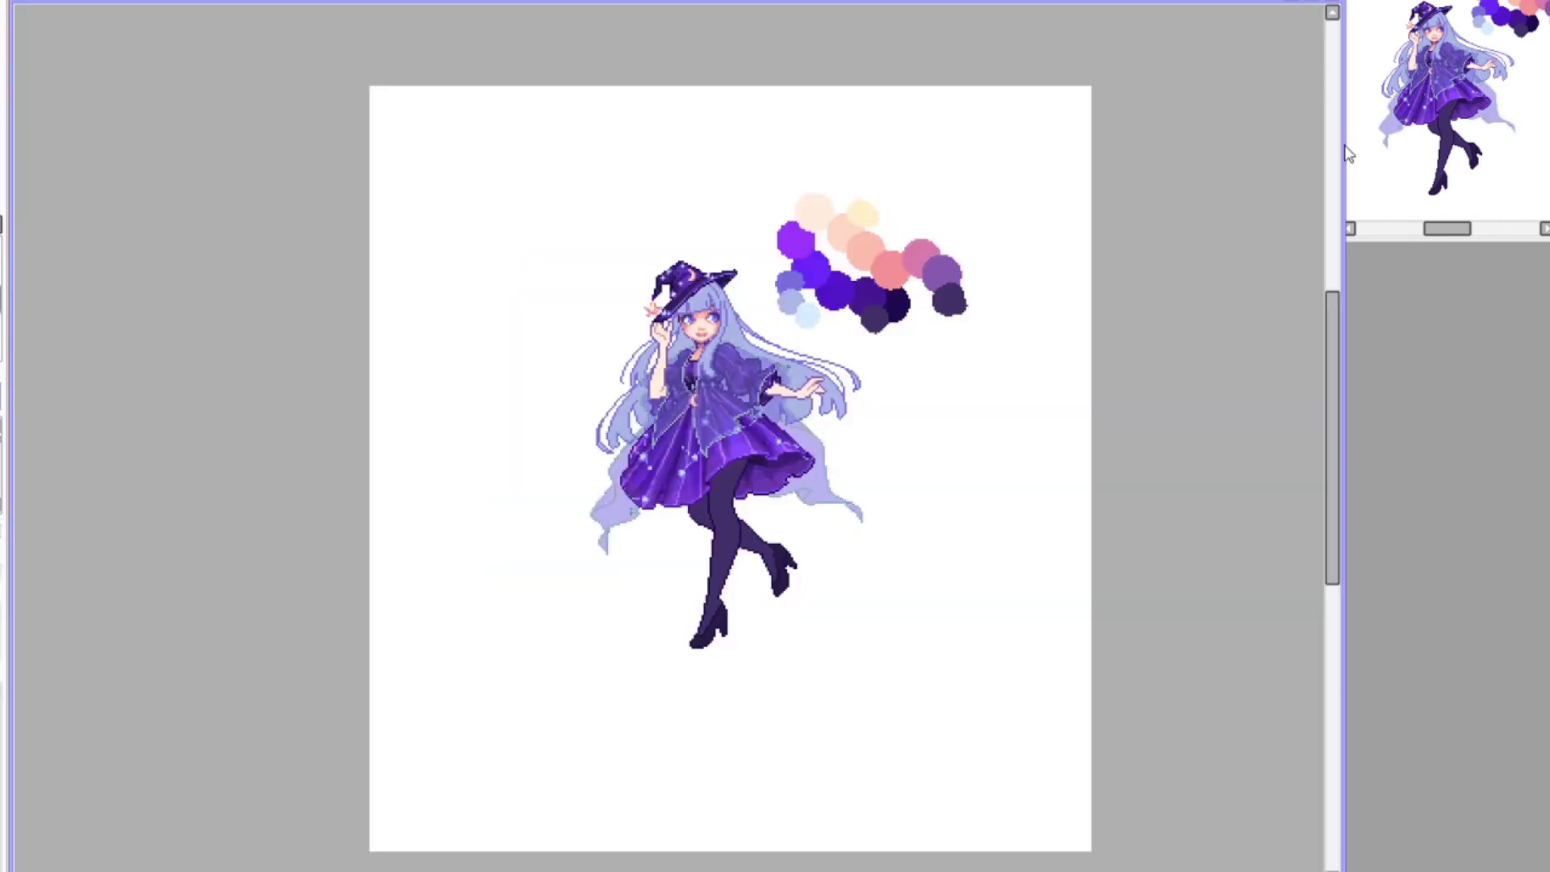
scroll(702, 287, up, 3)
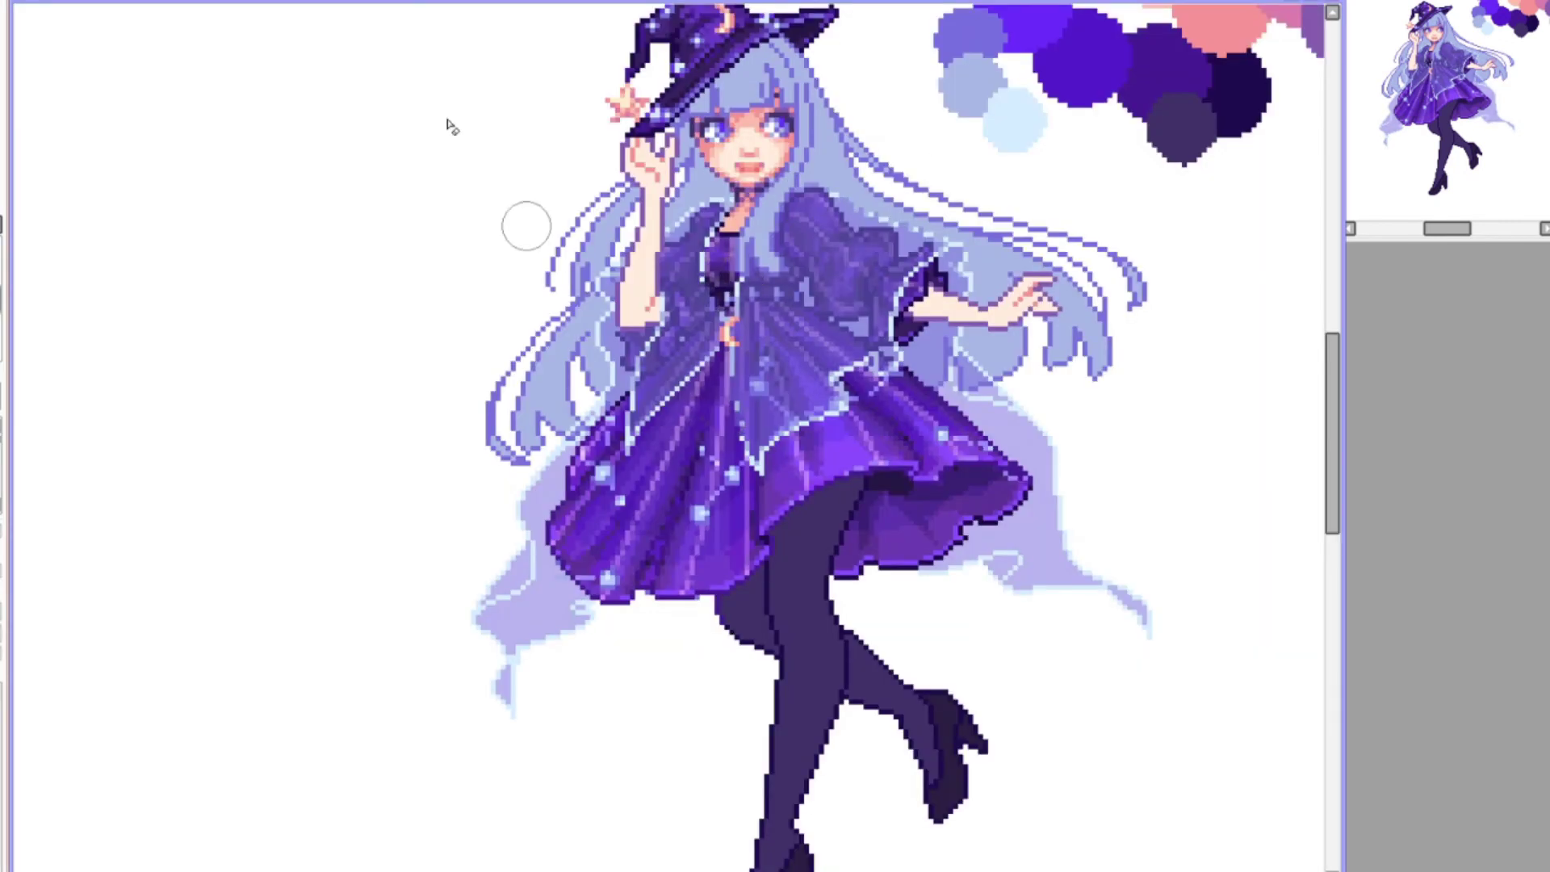
scroll(526, 225, down, 3)
scroll(527, 225, up, 3)
scroll(527, 225, down, 4)
scroll(669, 369, up, 4)
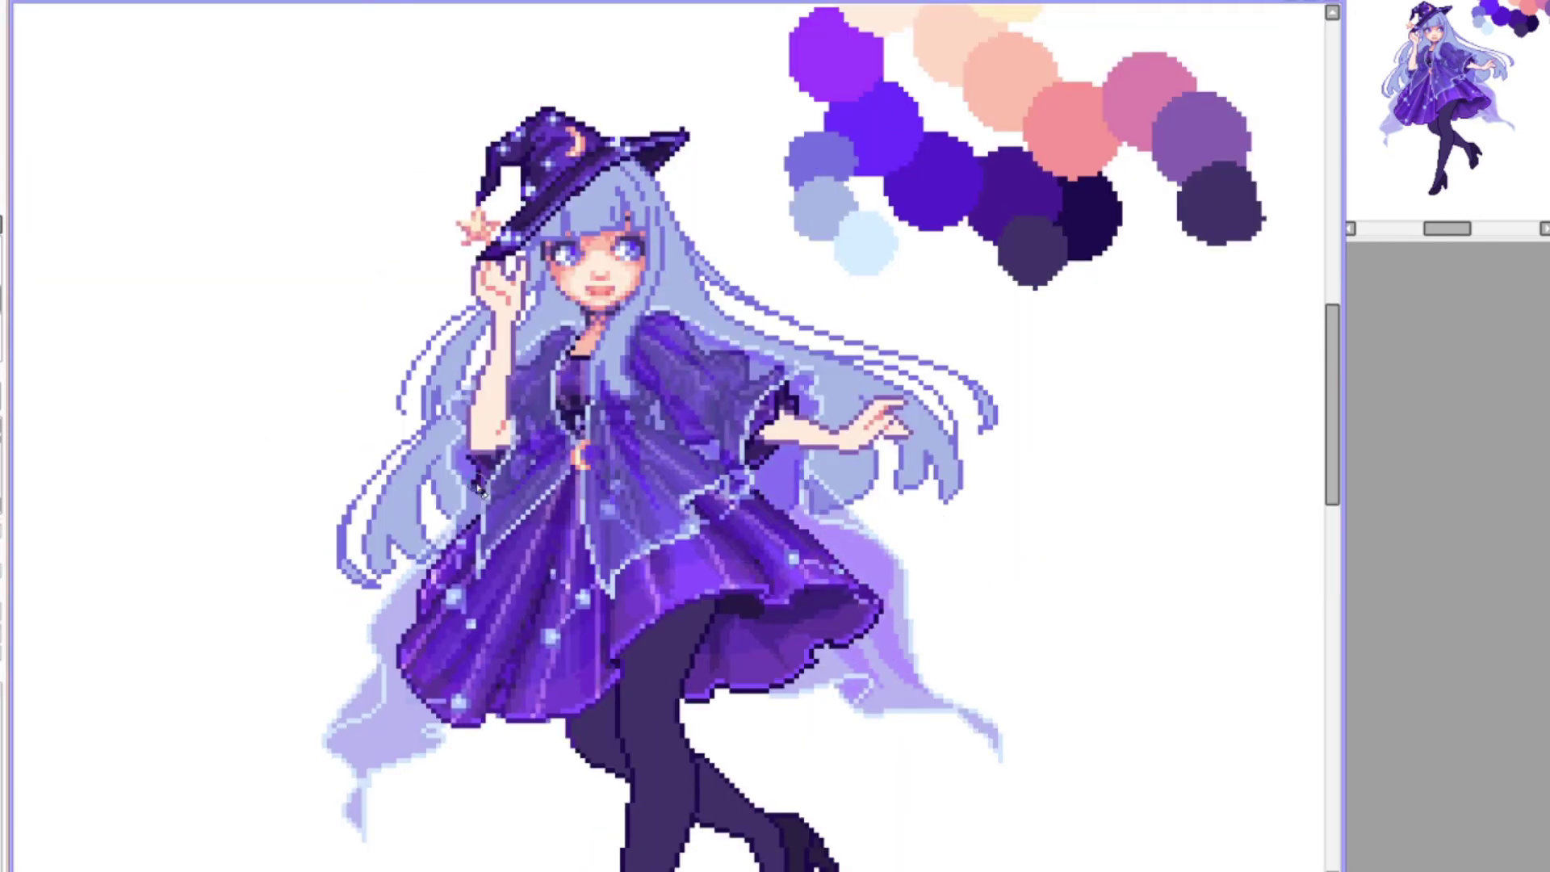
scroll(529, 477, down, 1)
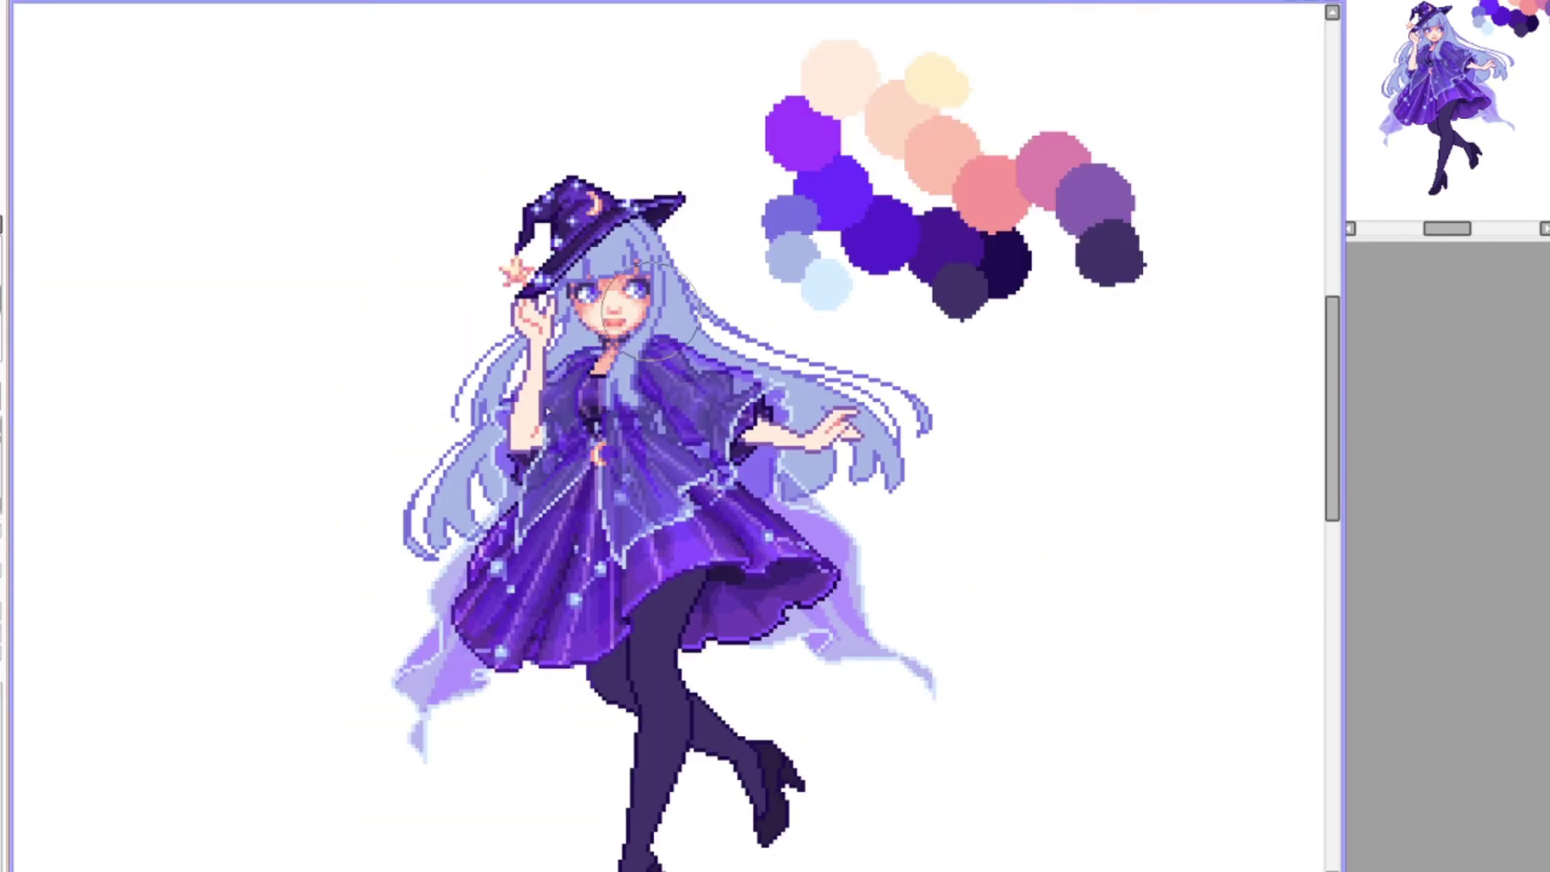
scroll(1203, 390, down, 2)
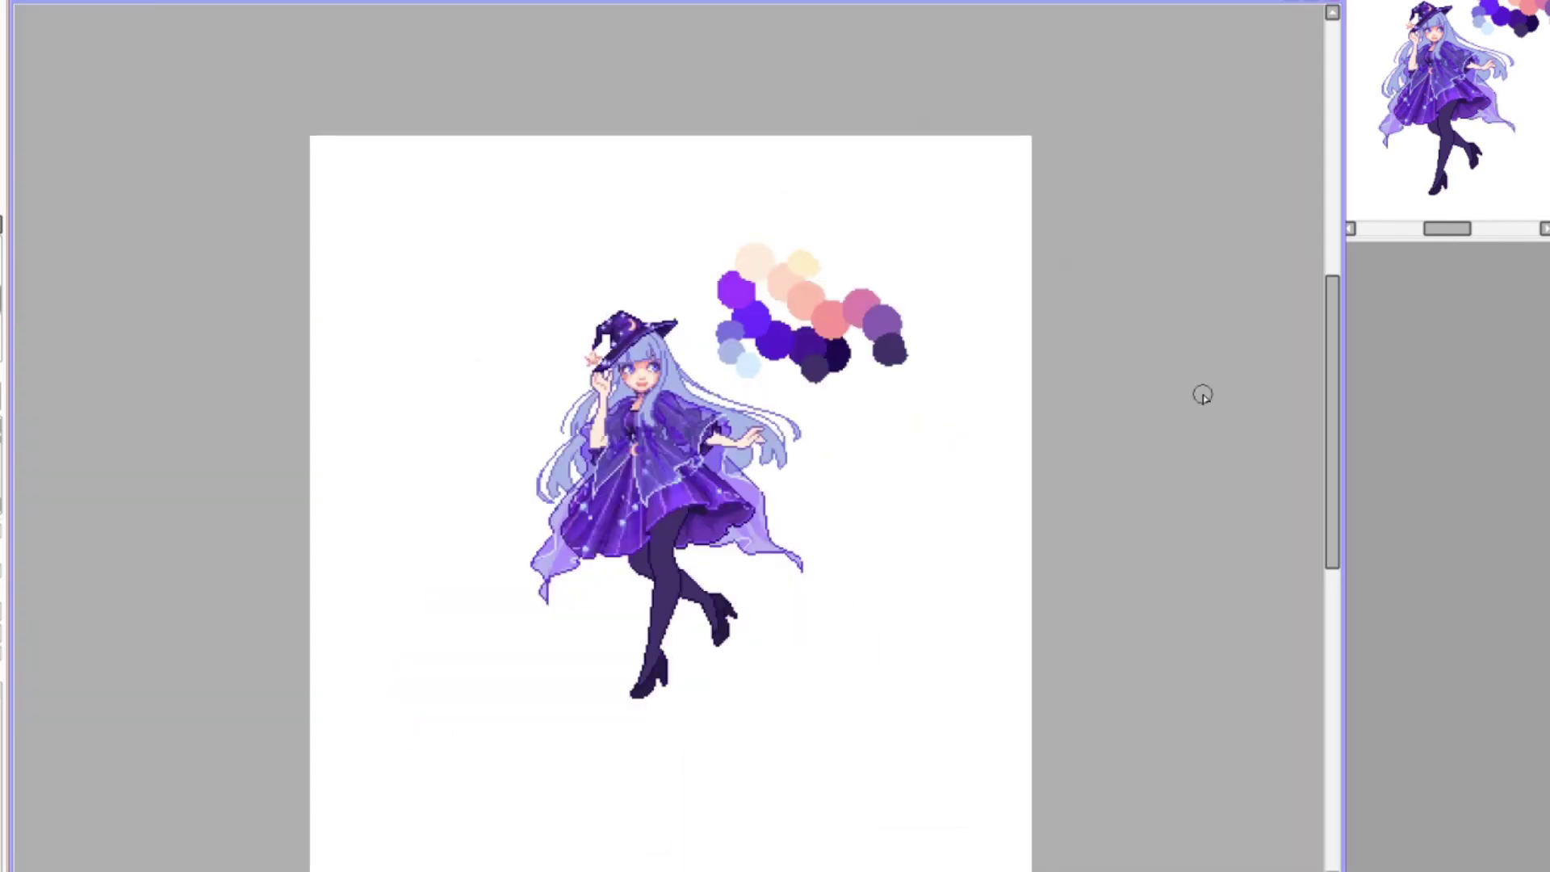
Step: Lighten the trailing cape drapes to a soft lilac, comparing the figure at several magnifications
scroll(594, 363, up, 2)
scroll(594, 364, down, 2)
scroll(880, 547, up, 3)
scroll(892, 688, down, 3)
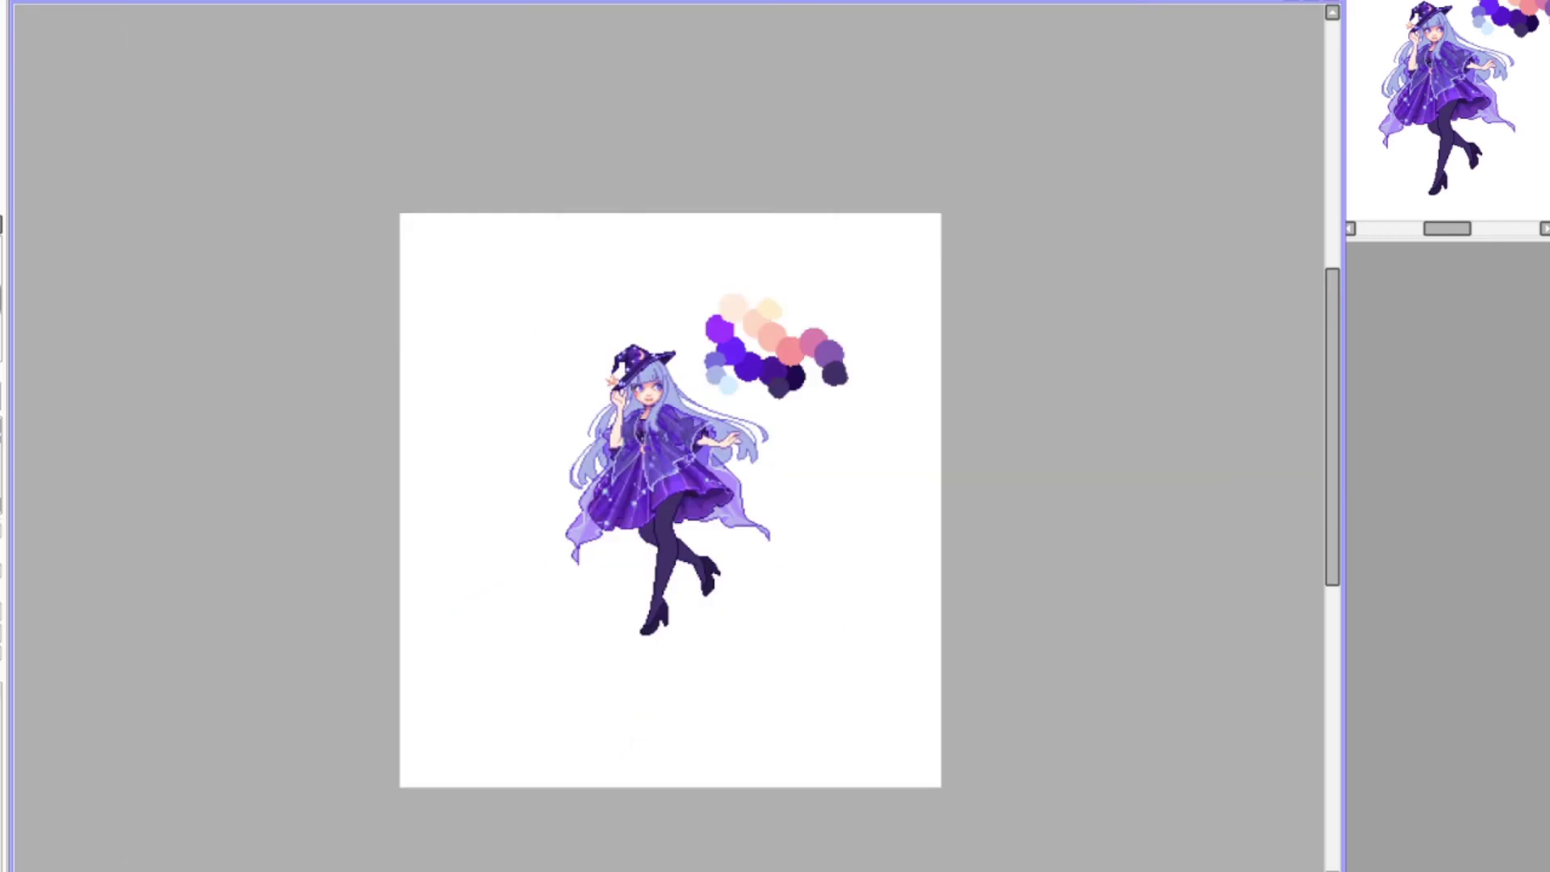
scroll(208, 266, up, 3)
scroll(921, 669, down, 3)
scroll(477, 591, up, 3)
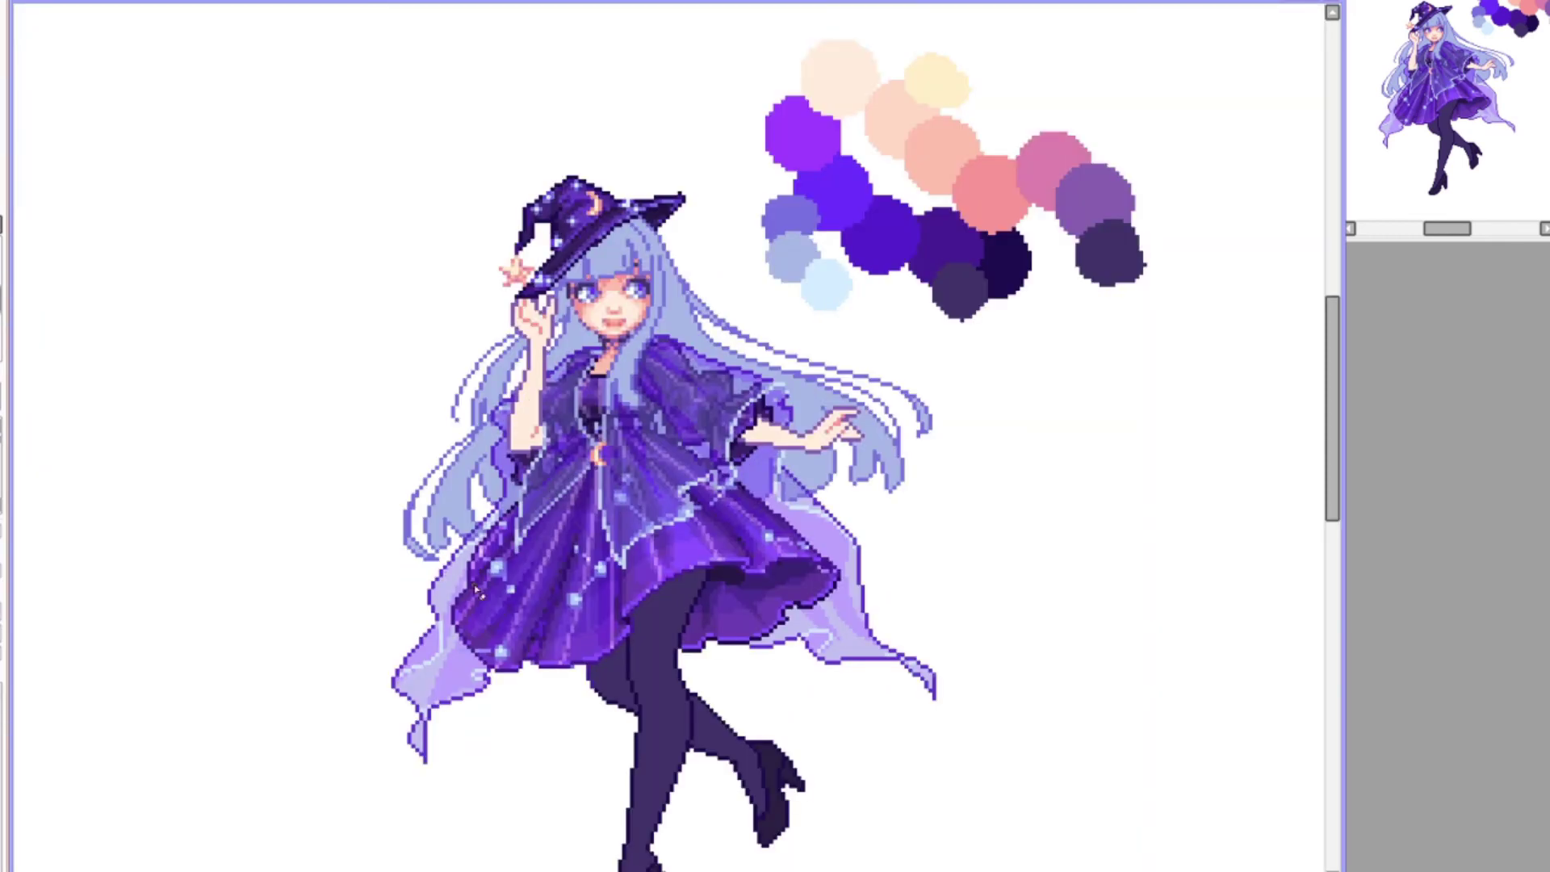
Step: Attach small pink star charms to the tips of both trailing cape drapes
scroll(974, 390, down, 3)
scroll(363, 822, up, 4)
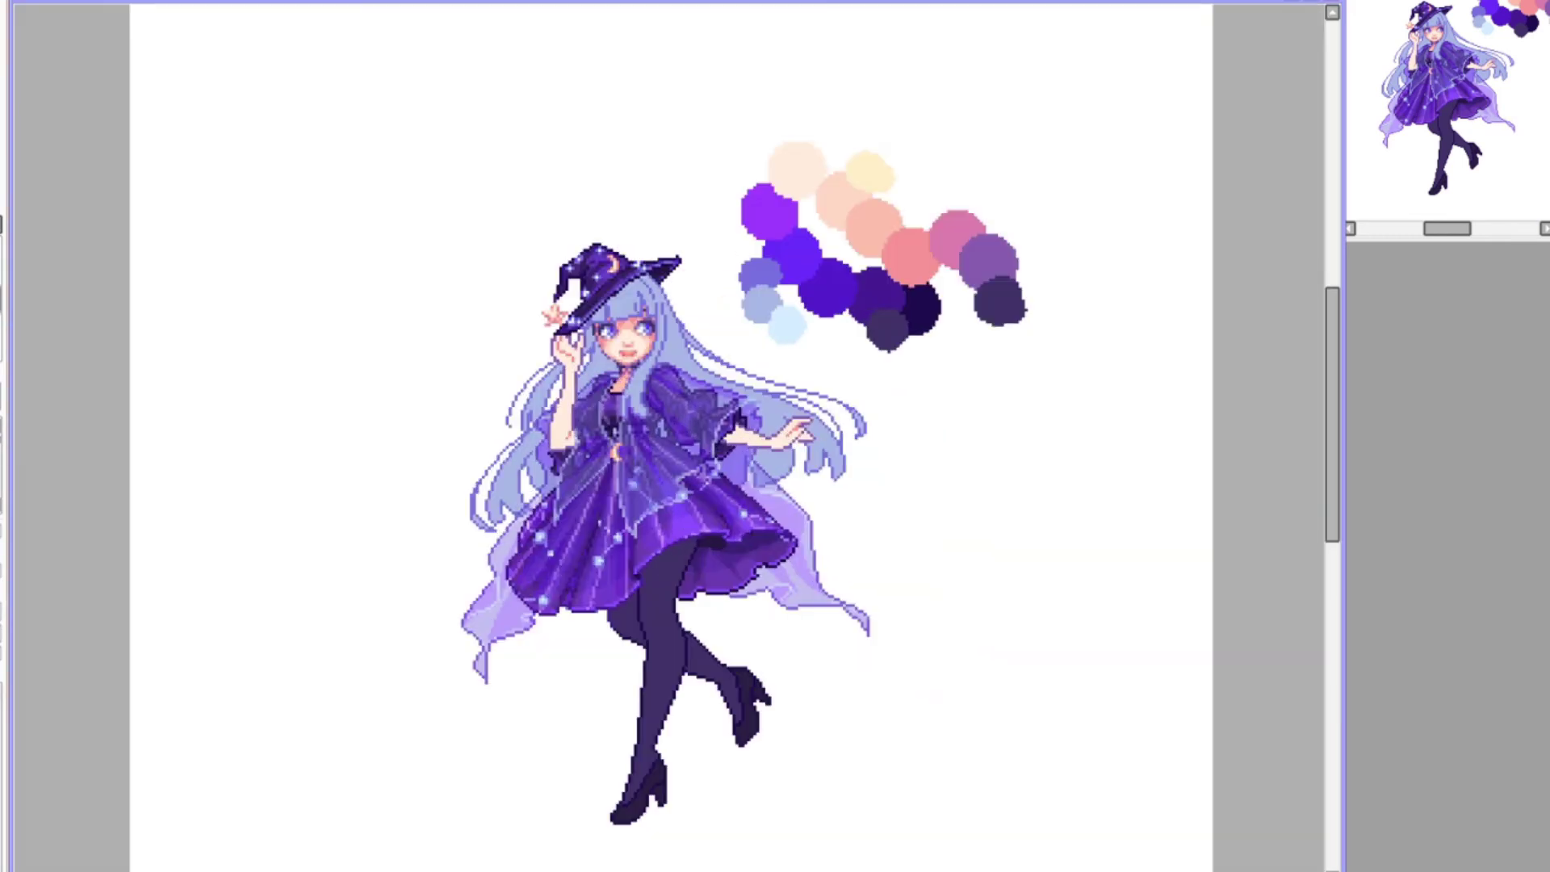
scroll(1017, 632, down, 3)
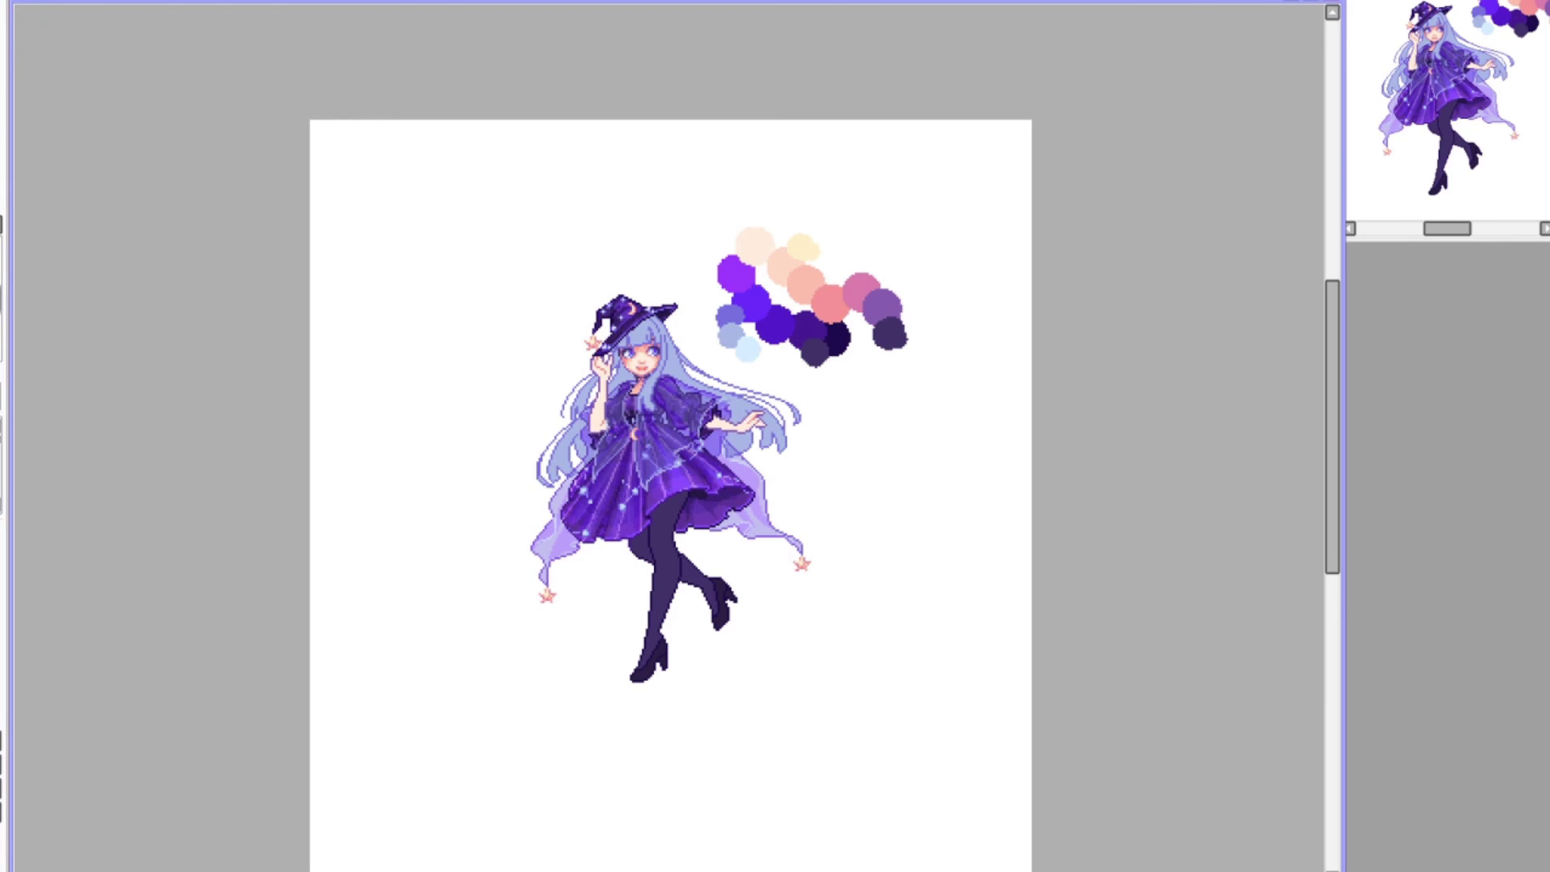
scroll(670, 436, up, 3)
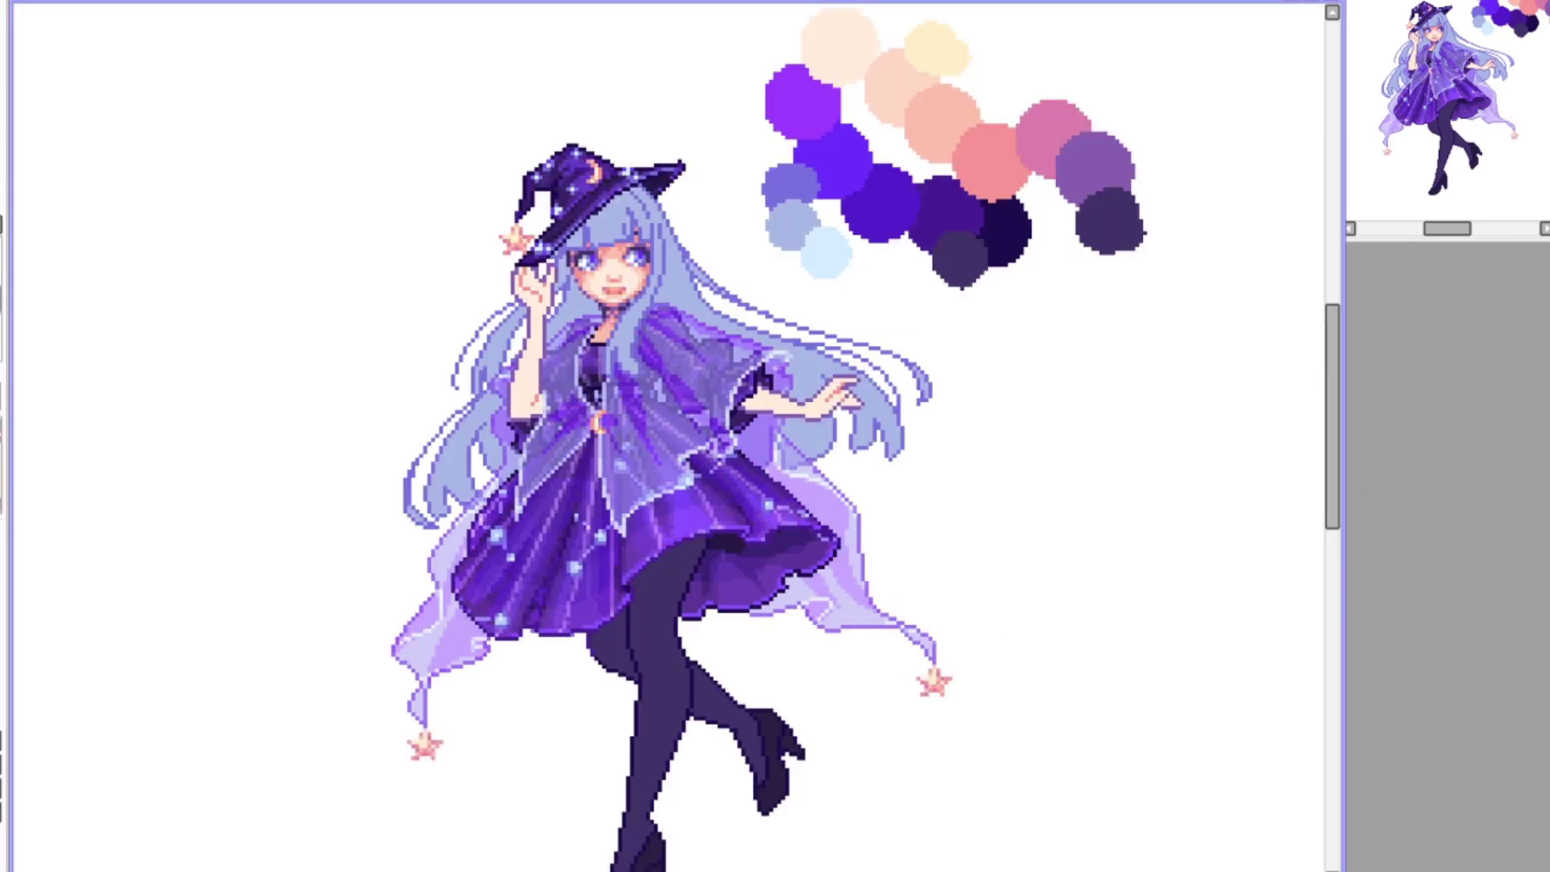
Step: Clear the cape fill from the bodice, sleeves and skirt front, and tint the trailing drapes a pale pinkish lilac
drag(638, 403, 703, 457)
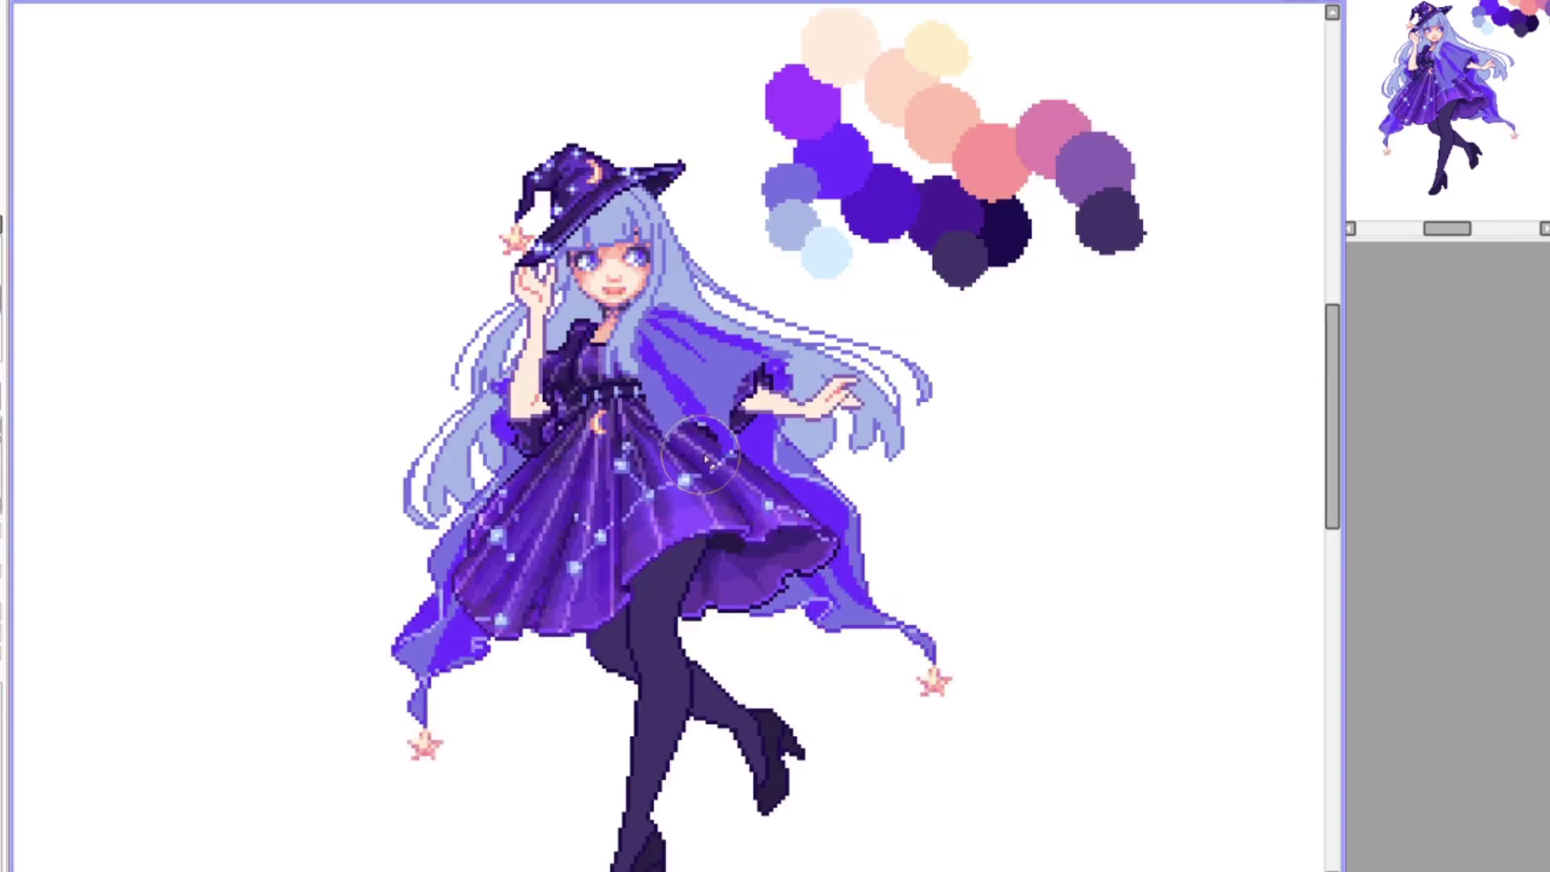
scroll(704, 457, down, 1)
scroll(703, 457, down, 3)
scroll(704, 457, up, 3)
scroll(704, 457, down, 1)
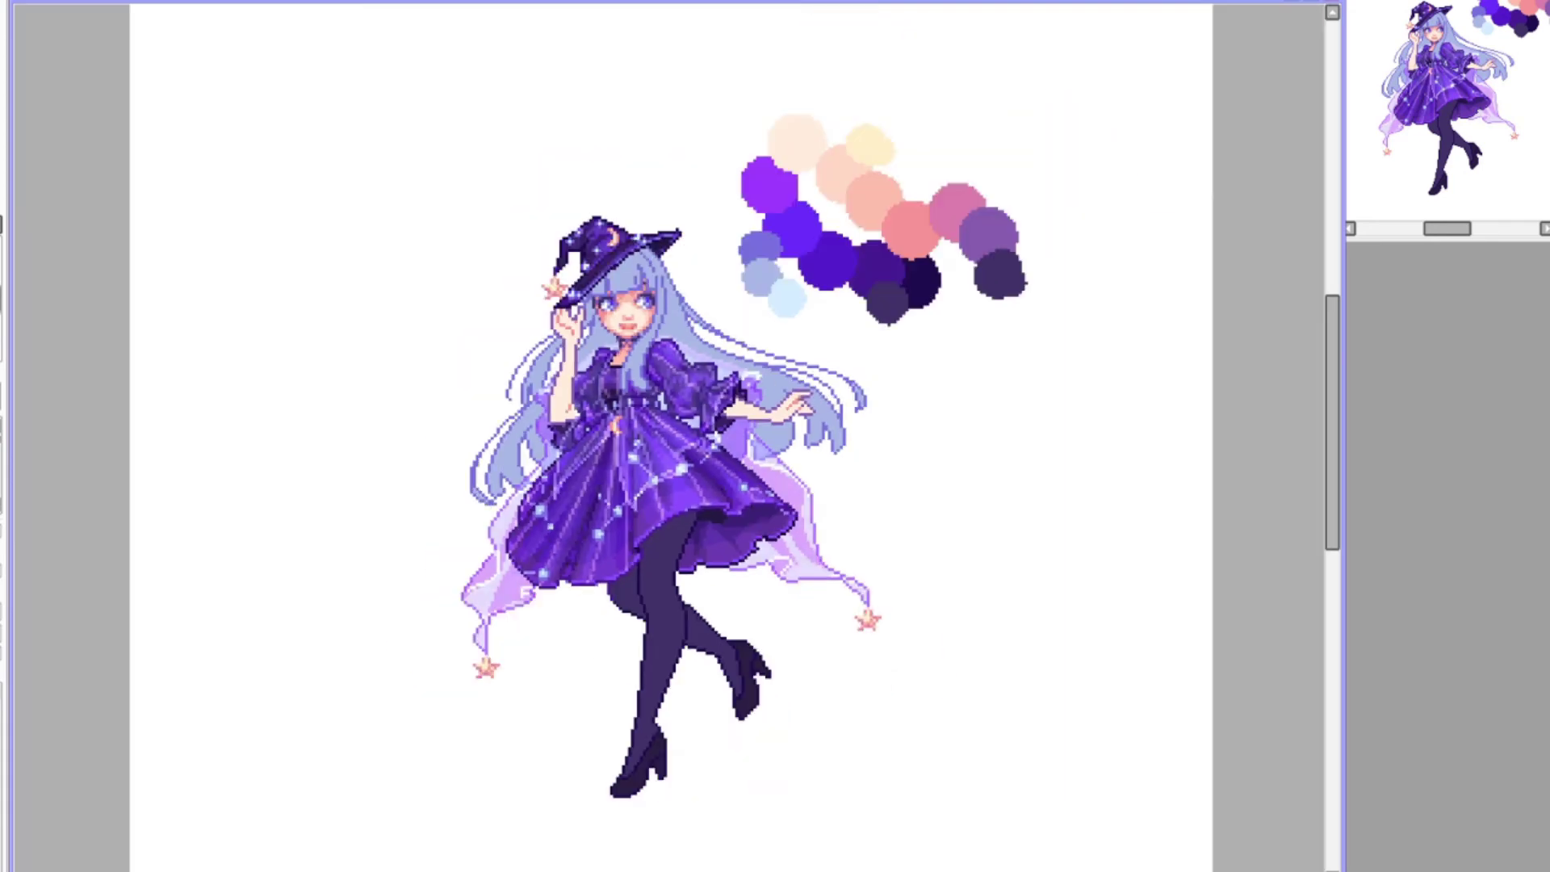
scroll(703, 456, down, 2)
scroll(703, 456, up, 4)
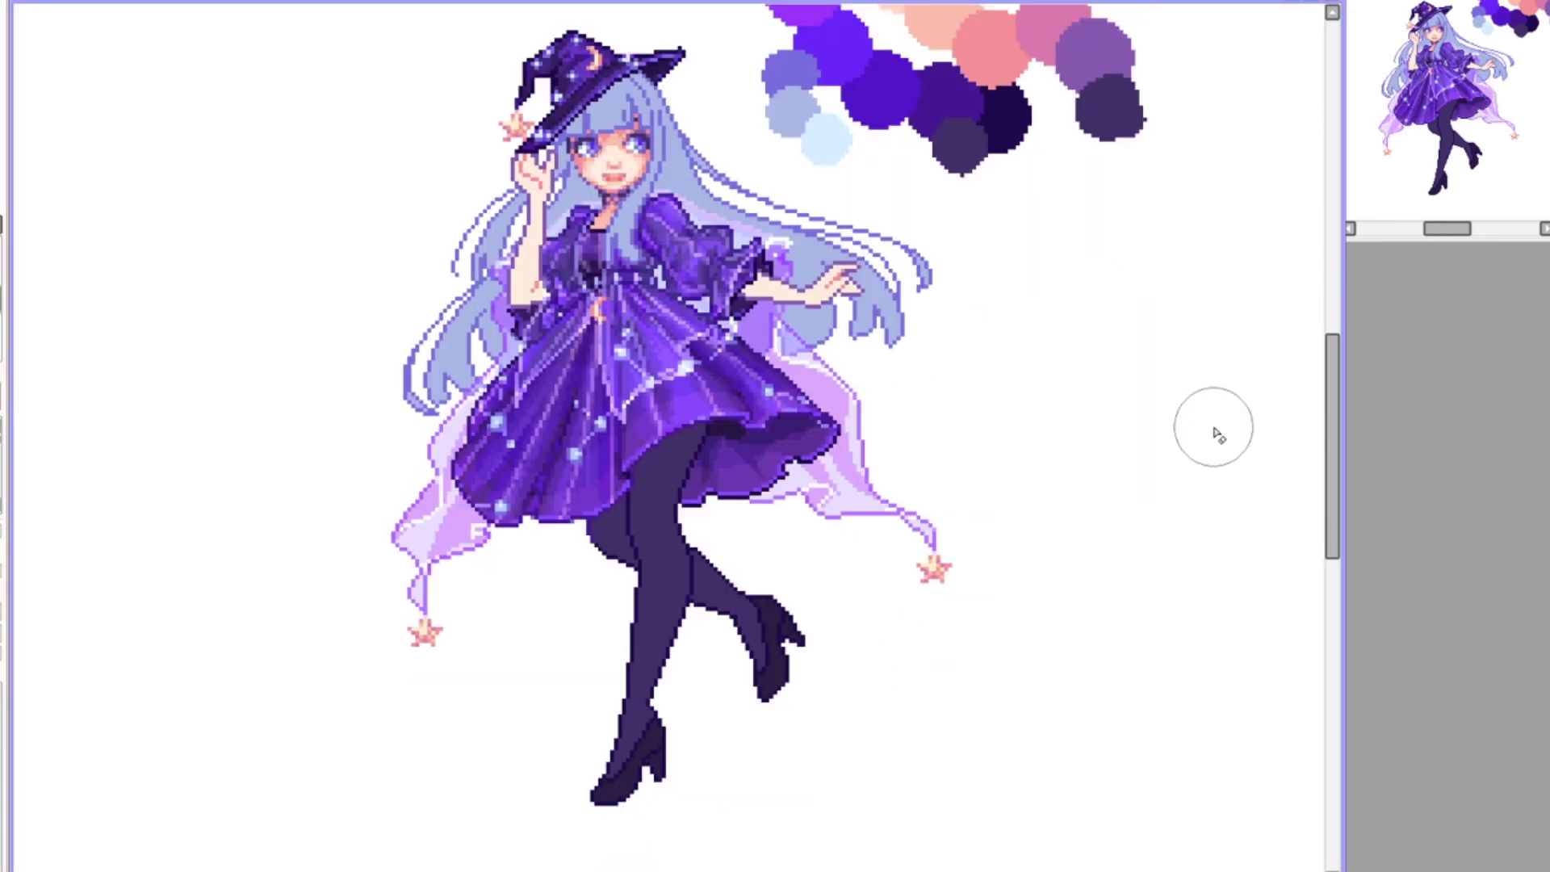
Step: Block in violet-blue hair shadows beneath the hat and behind the dress, and shade the individual locks
scroll(1213, 427, up, 3)
drag(489, 238, 517, 181)
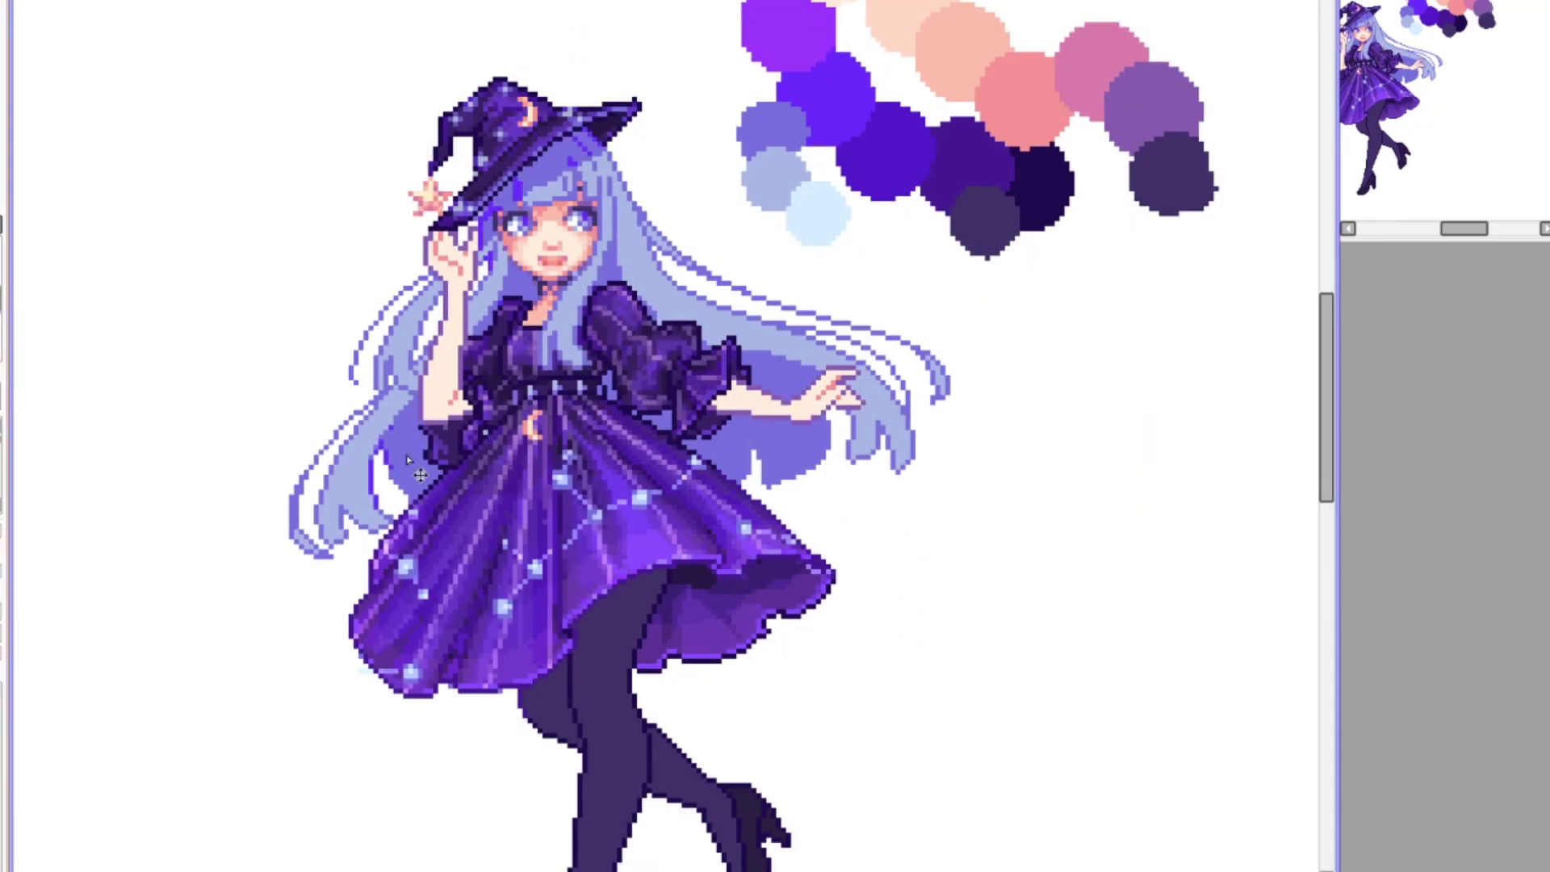
click(771, 468)
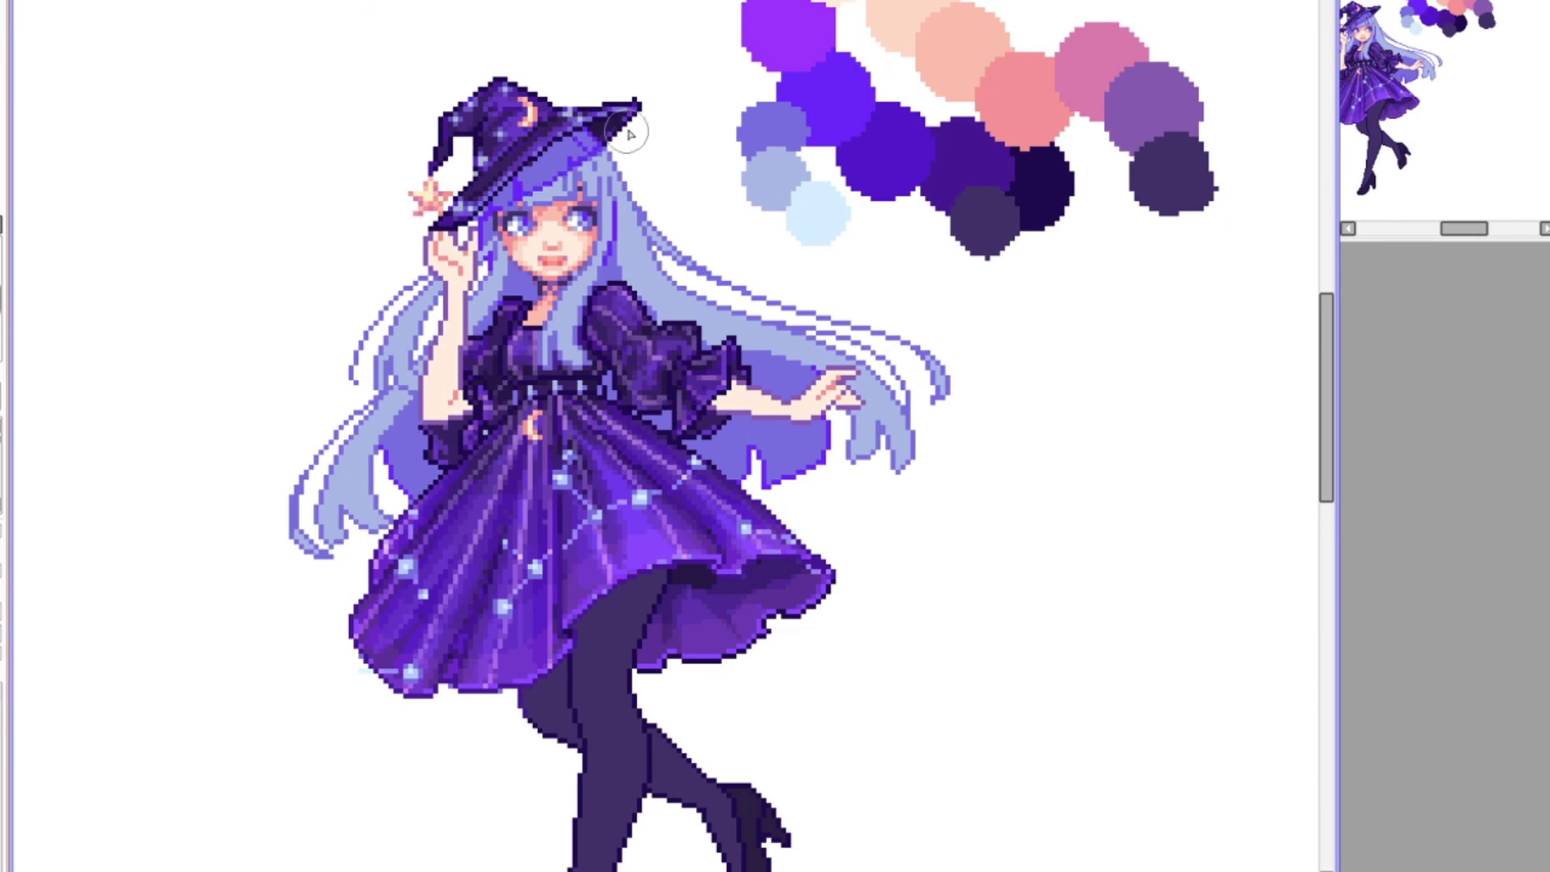
drag(533, 266, 512, 311)
mouse_move(407, 402)
mouse_down()
mouse_move(400, 460)
mouse_move(419, 440)
mouse_up()
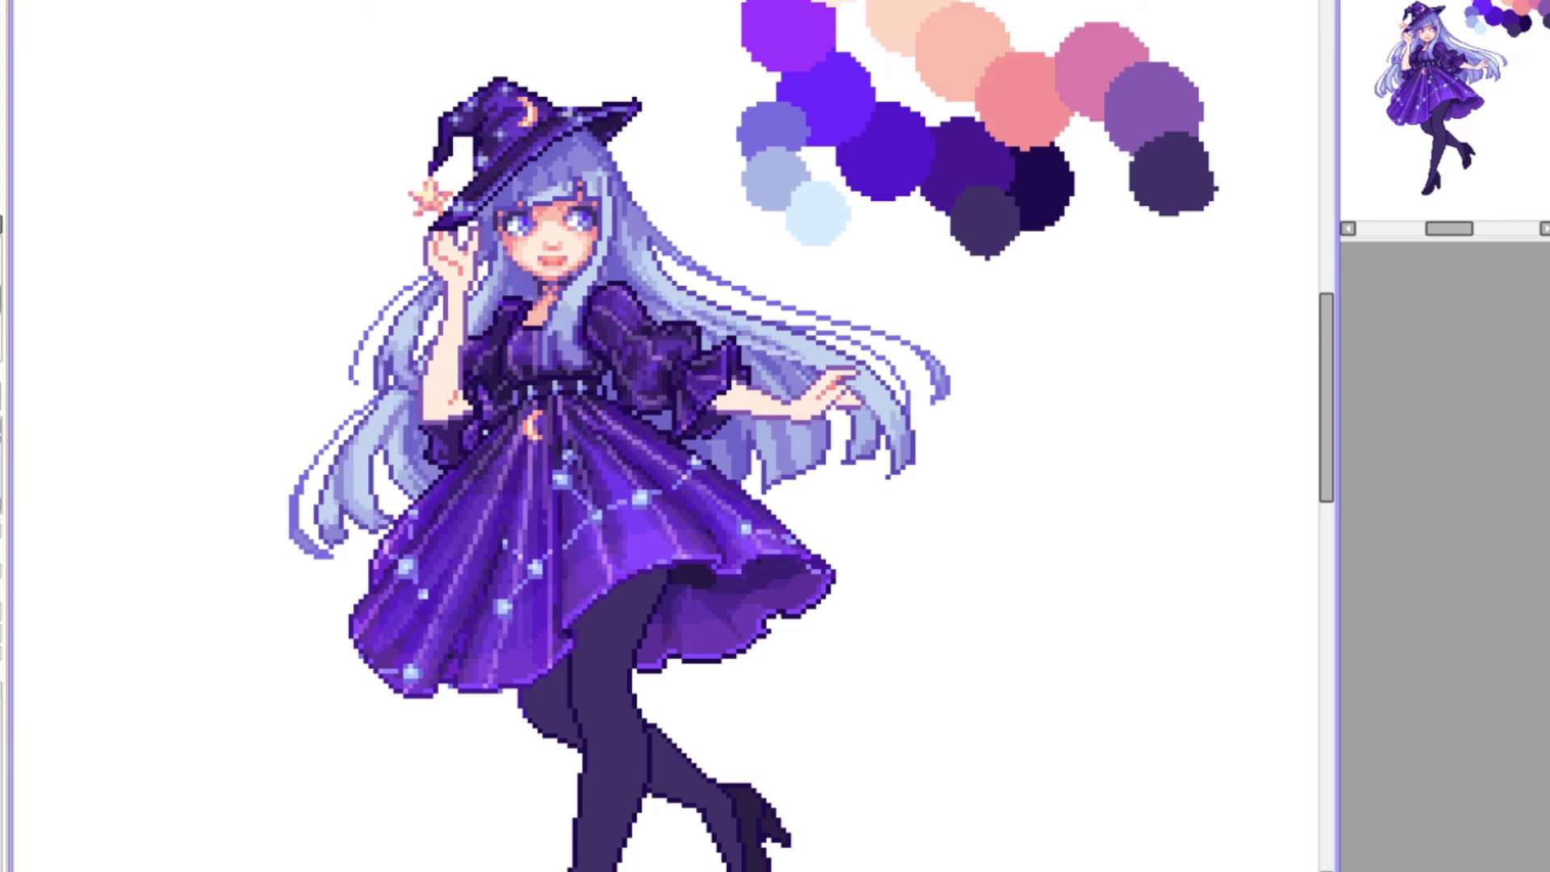
Step: Refine the shading and highlights of the lower hair locks and add thin loose strands along both outer sides
mouse_move(787, 444)
mouse_down()
mouse_move(863, 294)
mouse_move(809, 442)
mouse_move(793, 176)
mouse_move(782, 383)
mouse_up()
drag(420, 287, 367, 387)
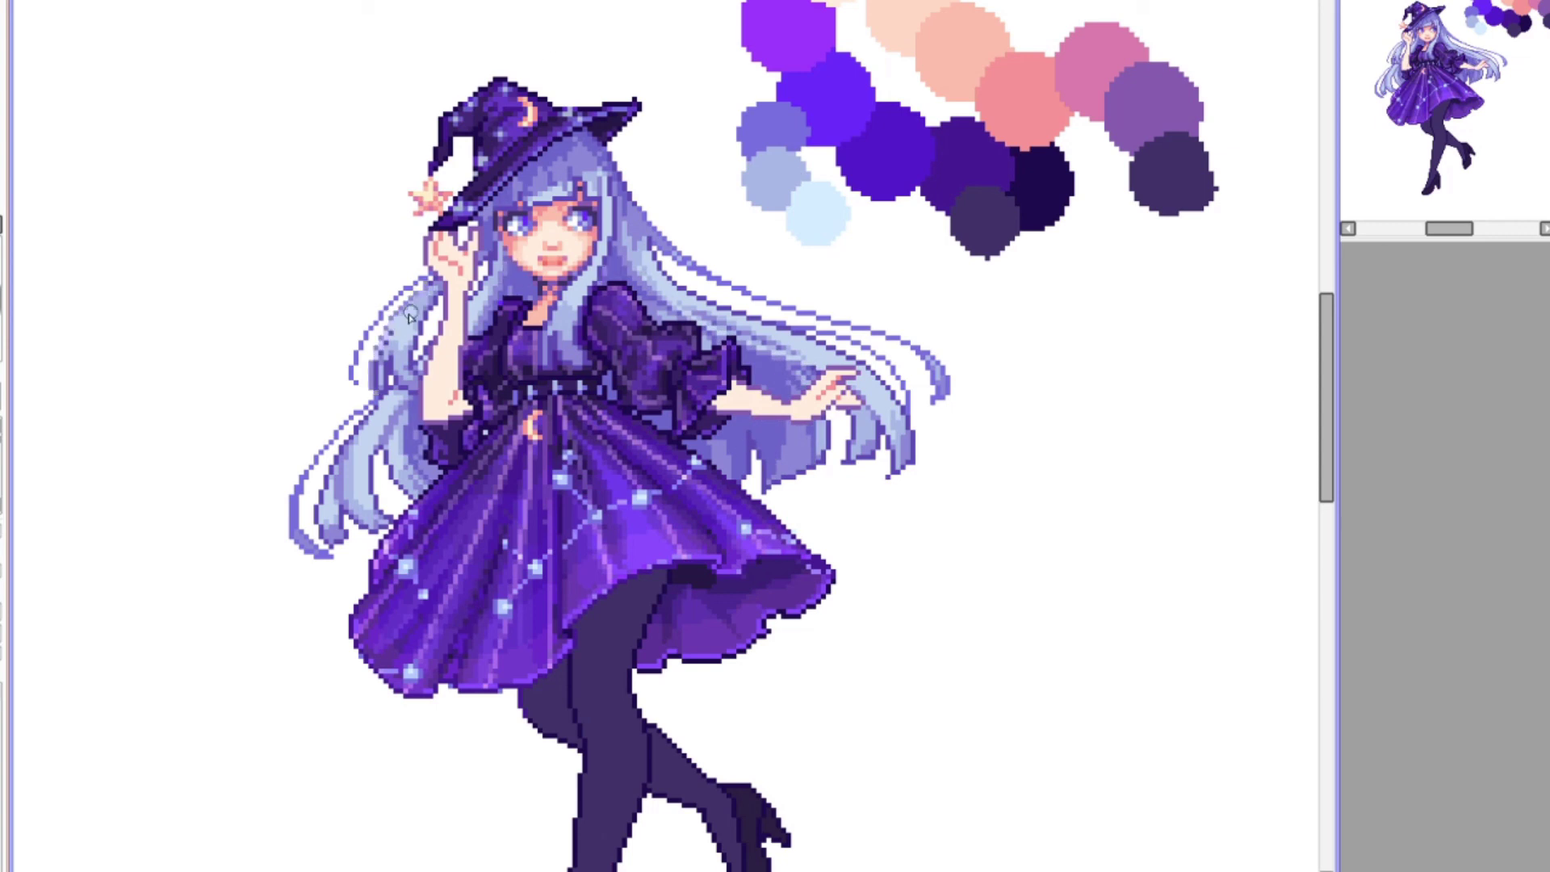
drag(356, 322, 356, 454)
drag(867, 416, 952, 367)
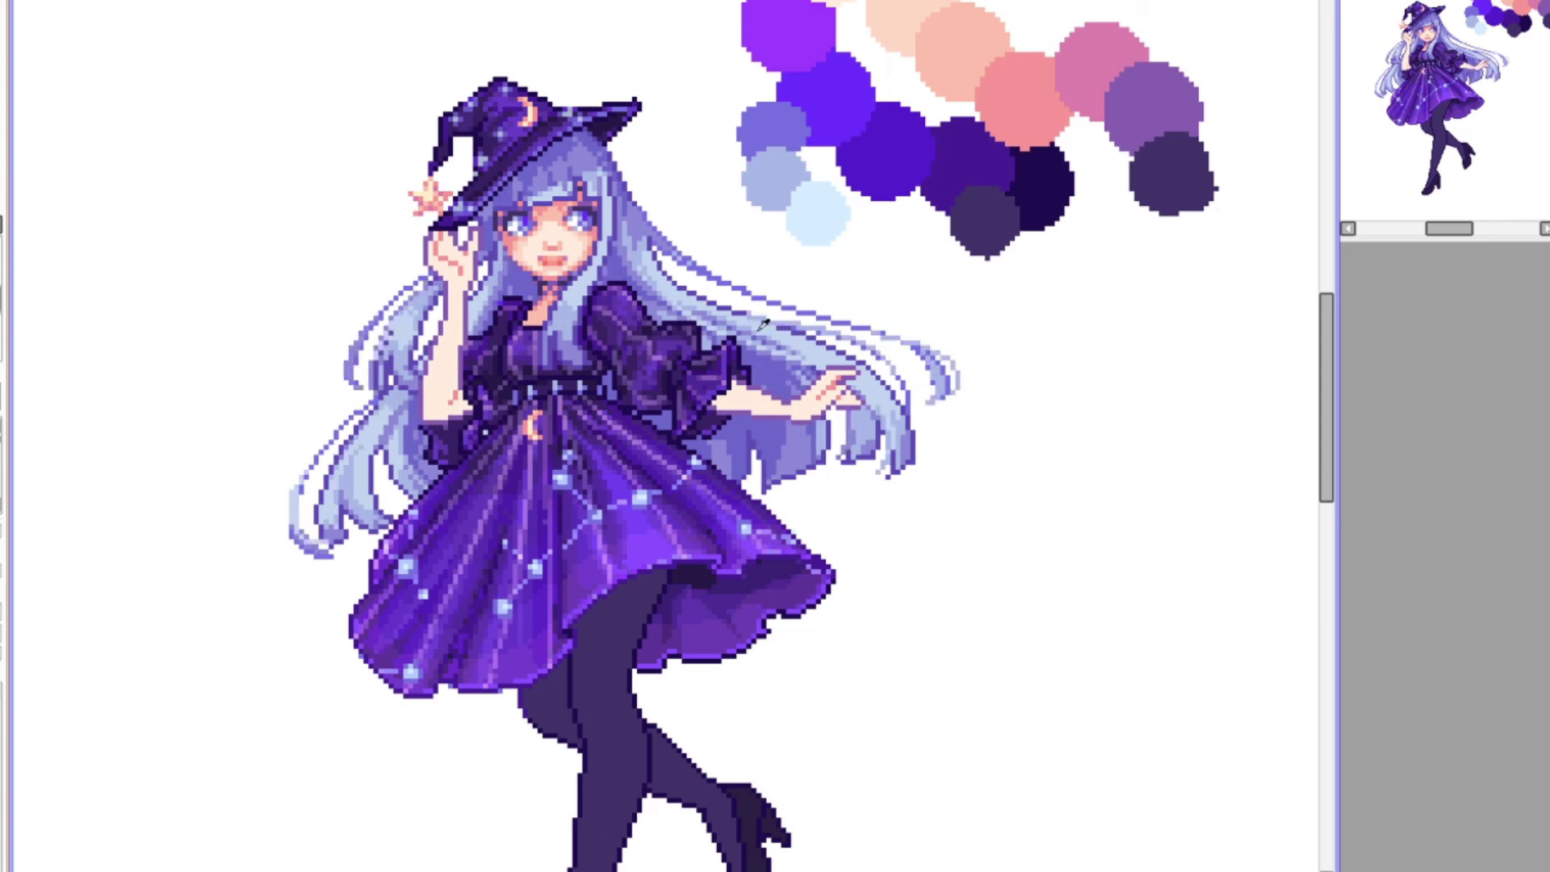
mouse_move(750, 323)
mouse_down()
mouse_move(670, 278)
mouse_move(863, 364)
mouse_up()
drag(376, 408, 340, 457)
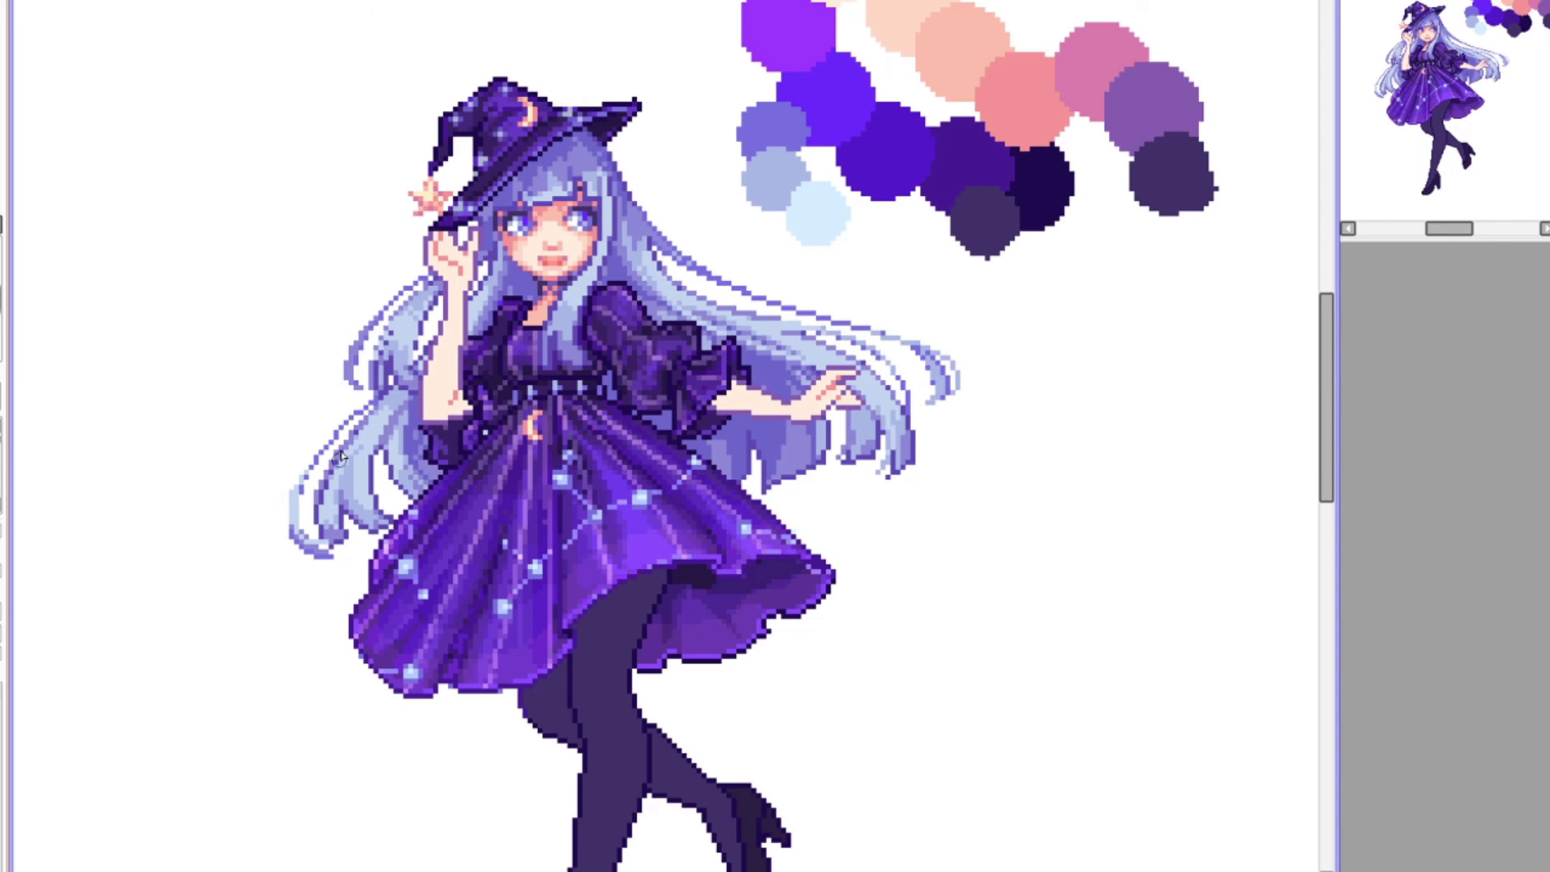
drag(815, 311, 645, 222)
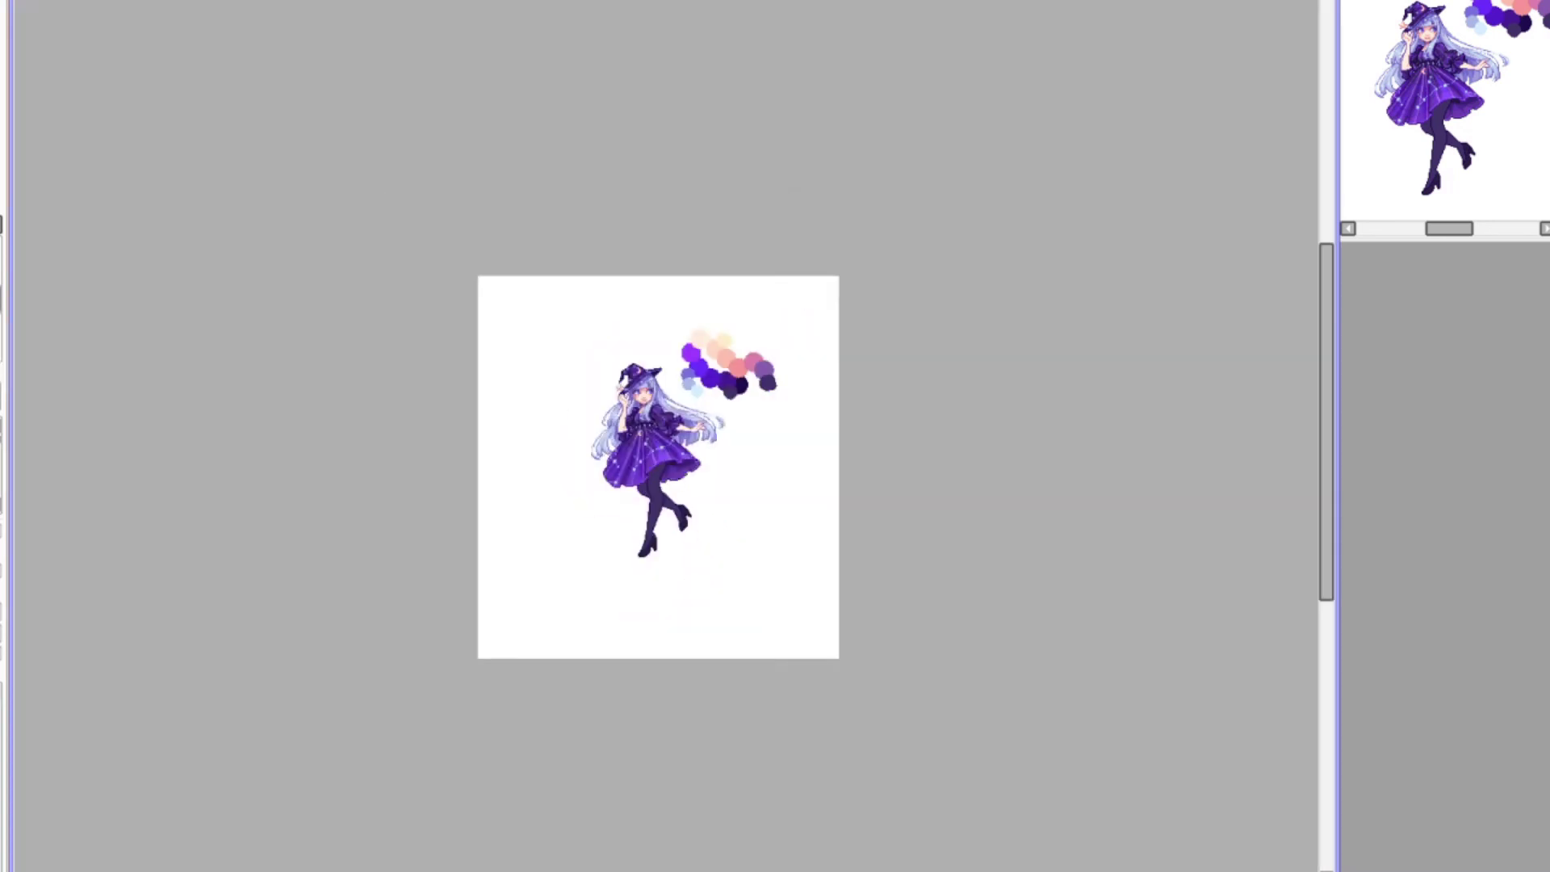
Step: Bring back the translucent cape and shade both arms and hands with peach and coral tones
scroll(886, 371, up, 2)
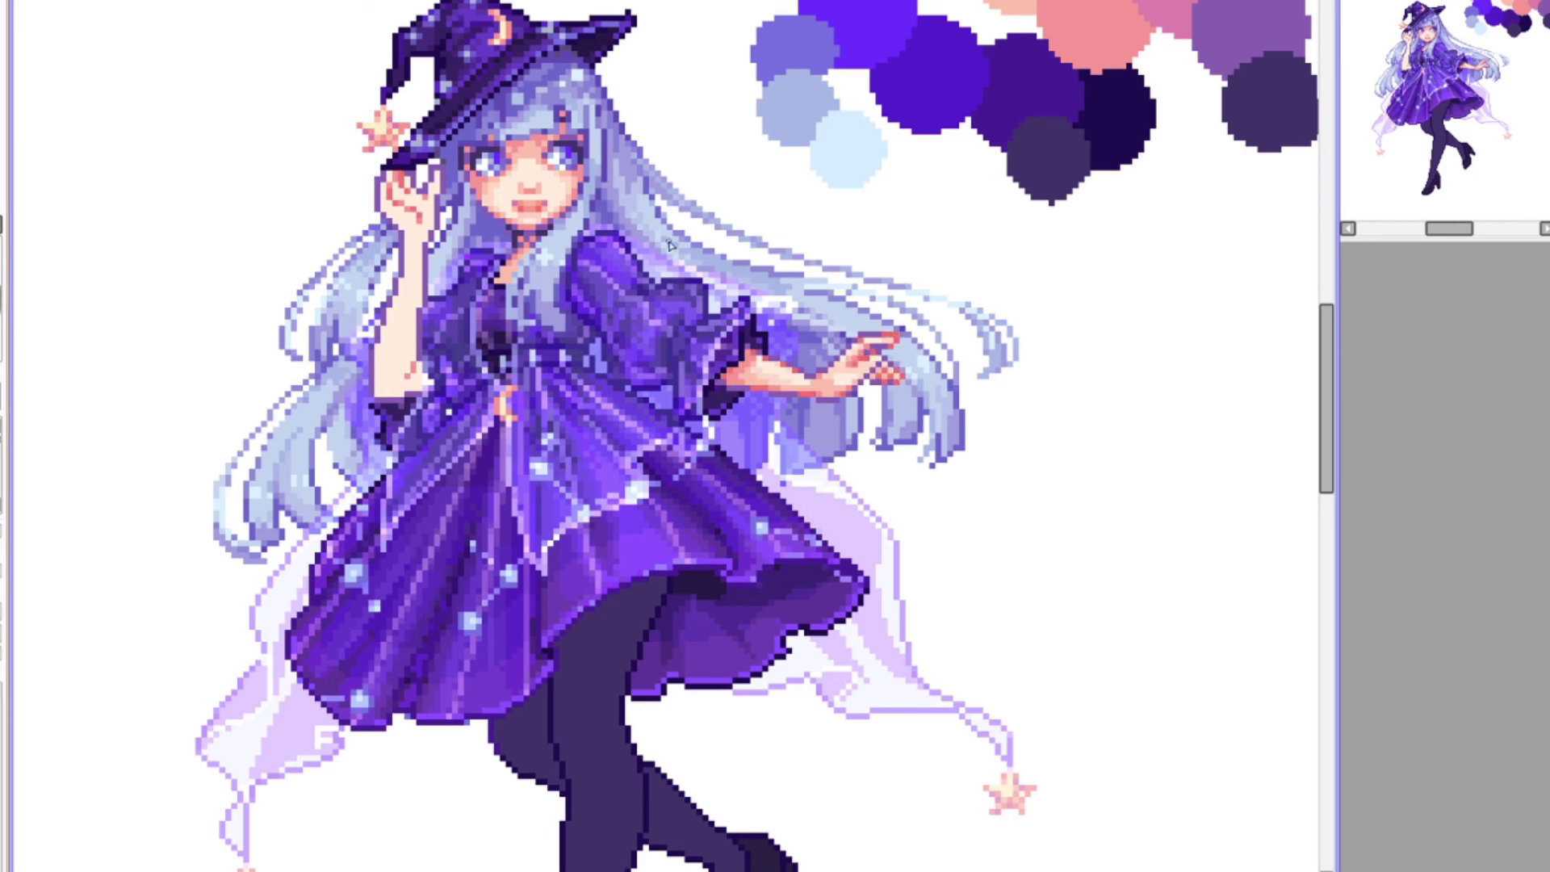
key(ctrl+z)
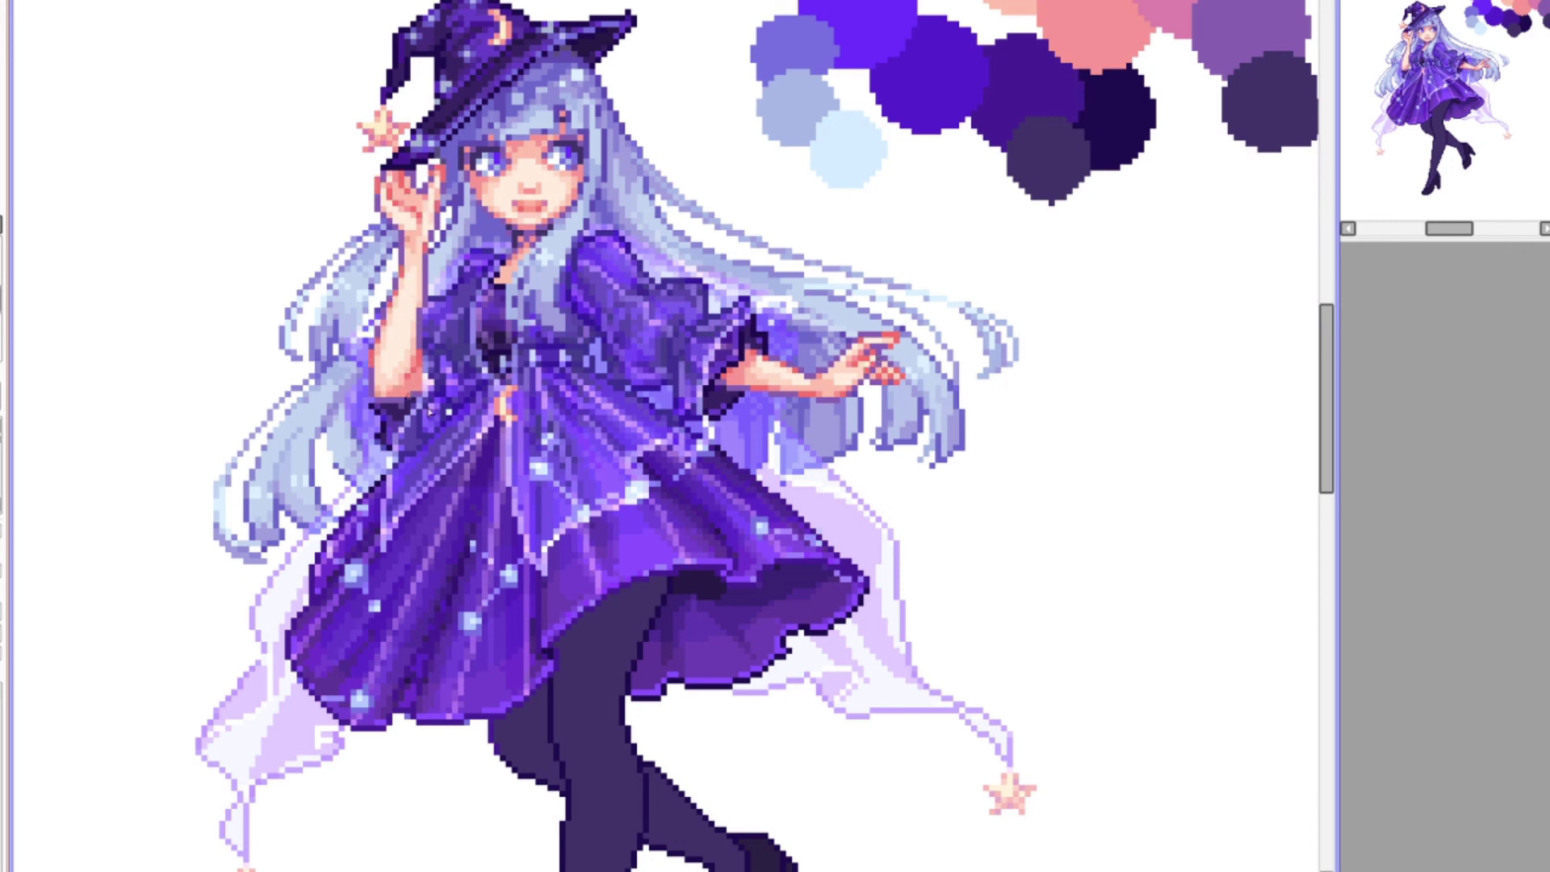
Step: Brighten the side locks, lower hair and front strands with pale icy-blue highlights streaked along their flow
key(ctrl+z)
scroll(274, 8, down, 3)
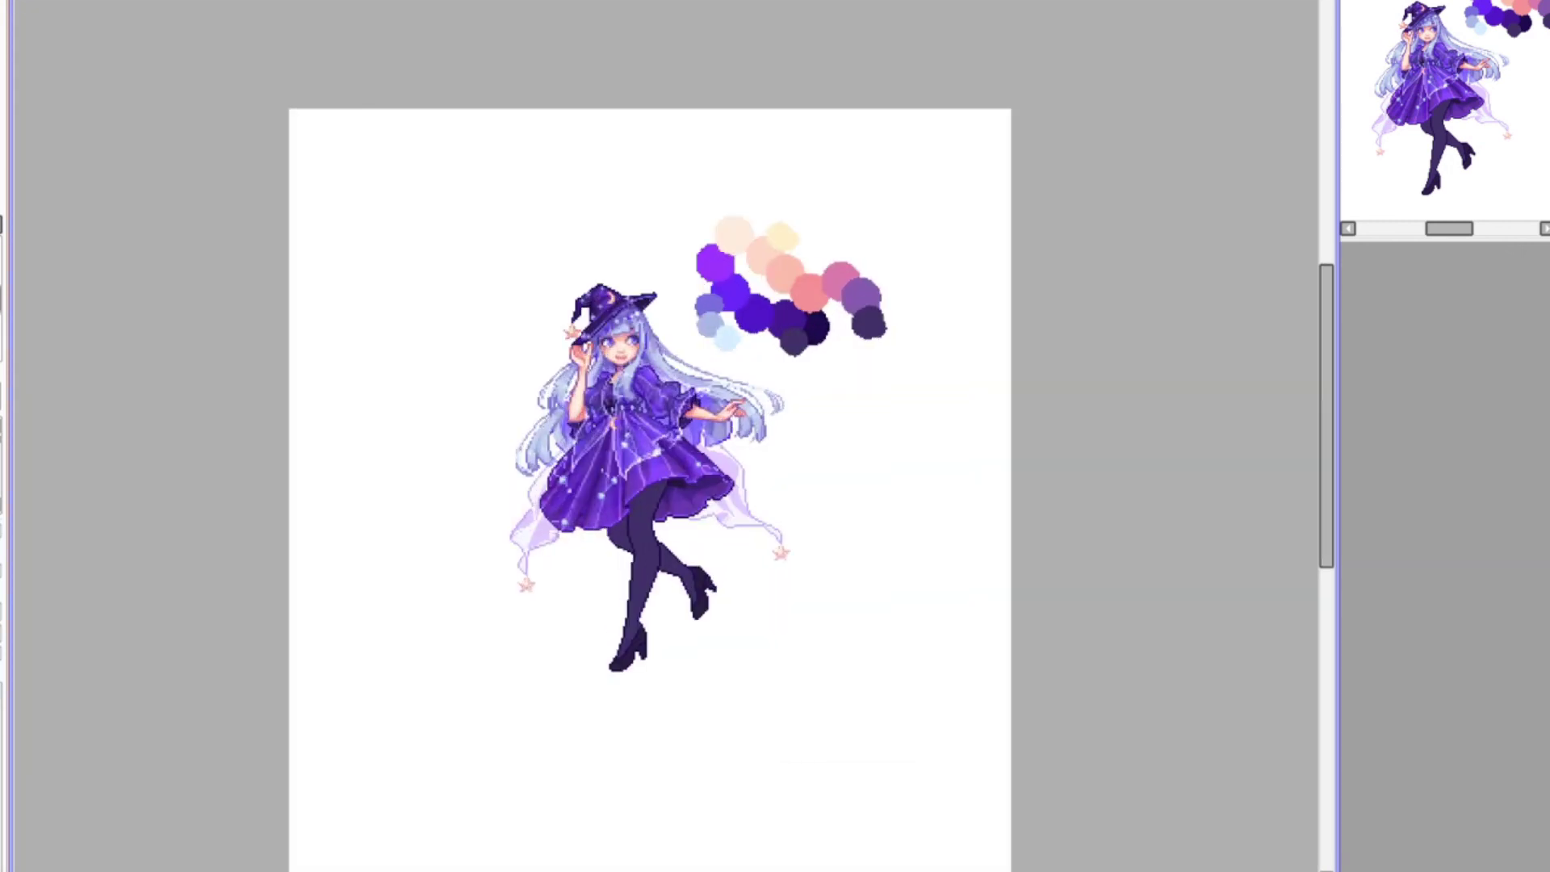
scroll(446, 28, up, 3)
scroll(446, 28, down, 2)
scroll(446, 28, up, 2)
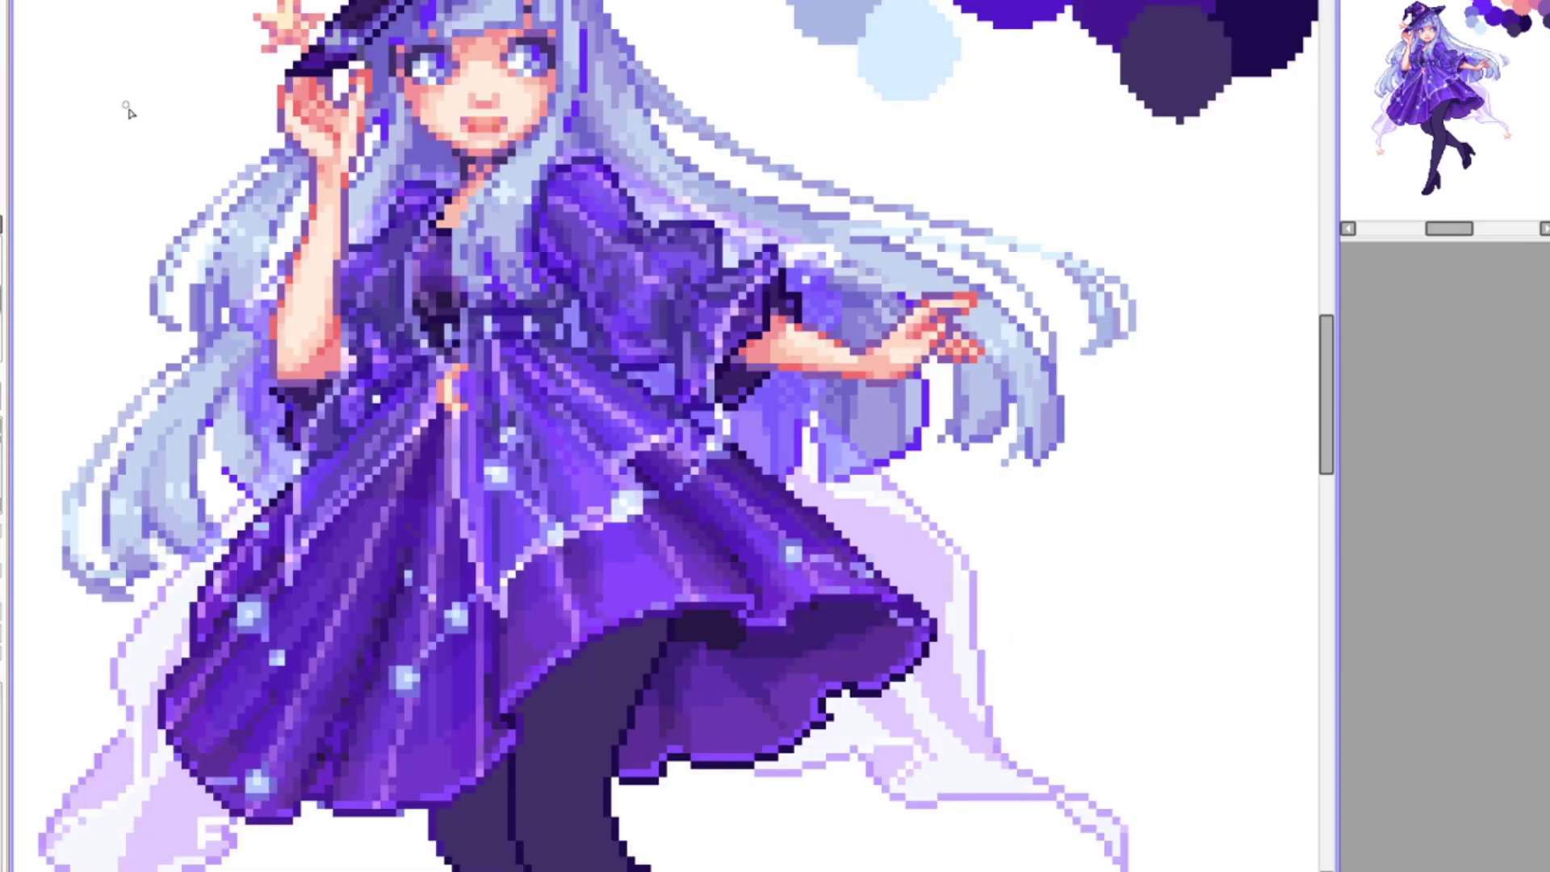
scroll(128, 111, down, 1)
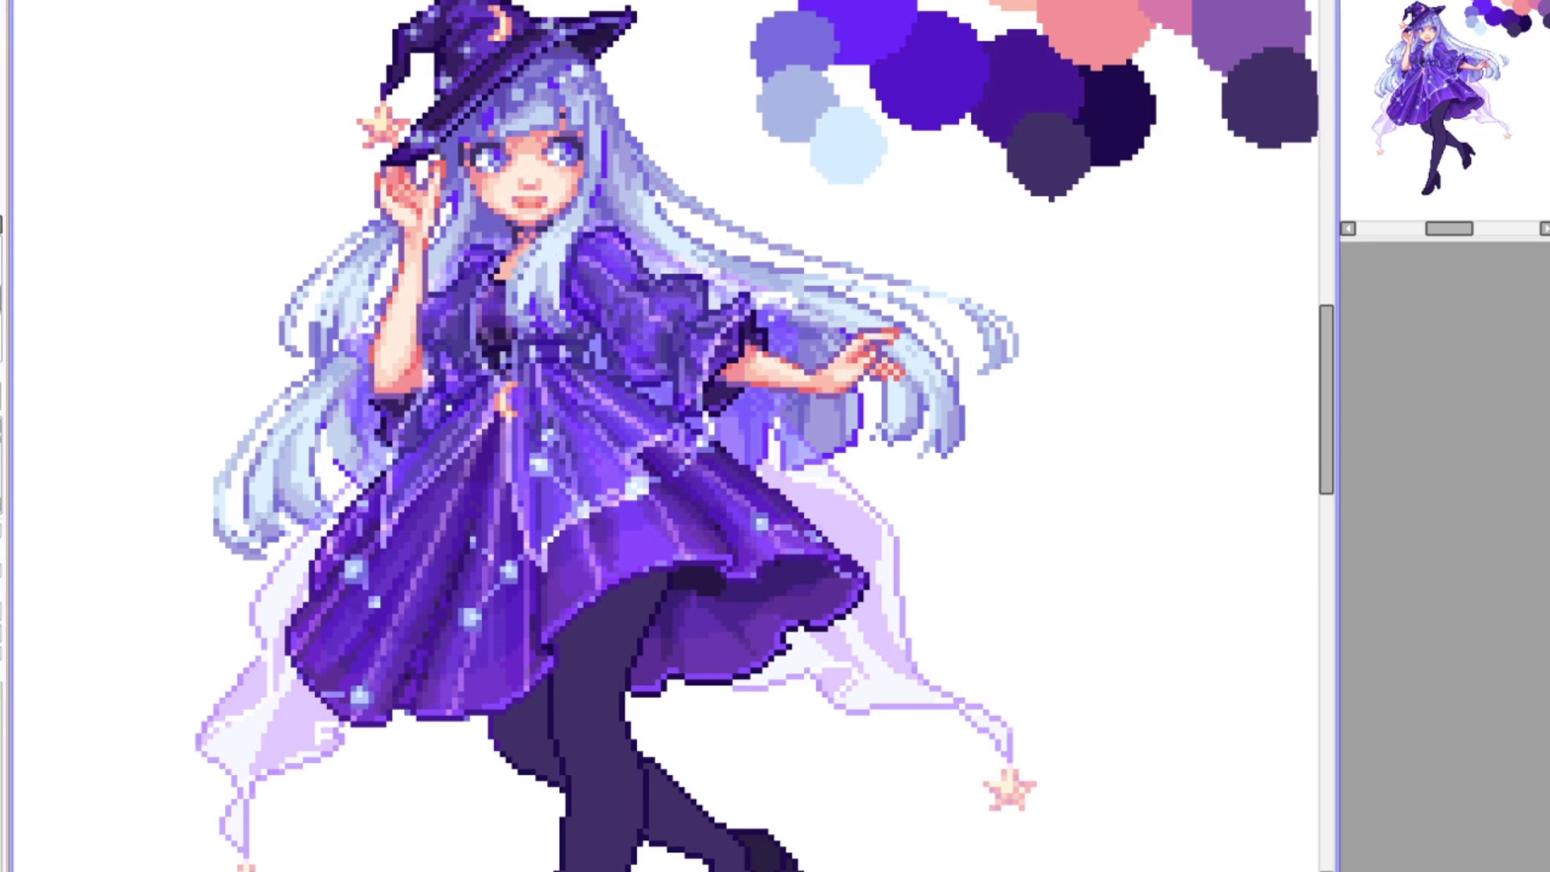
drag(263, 477, 253, 523)
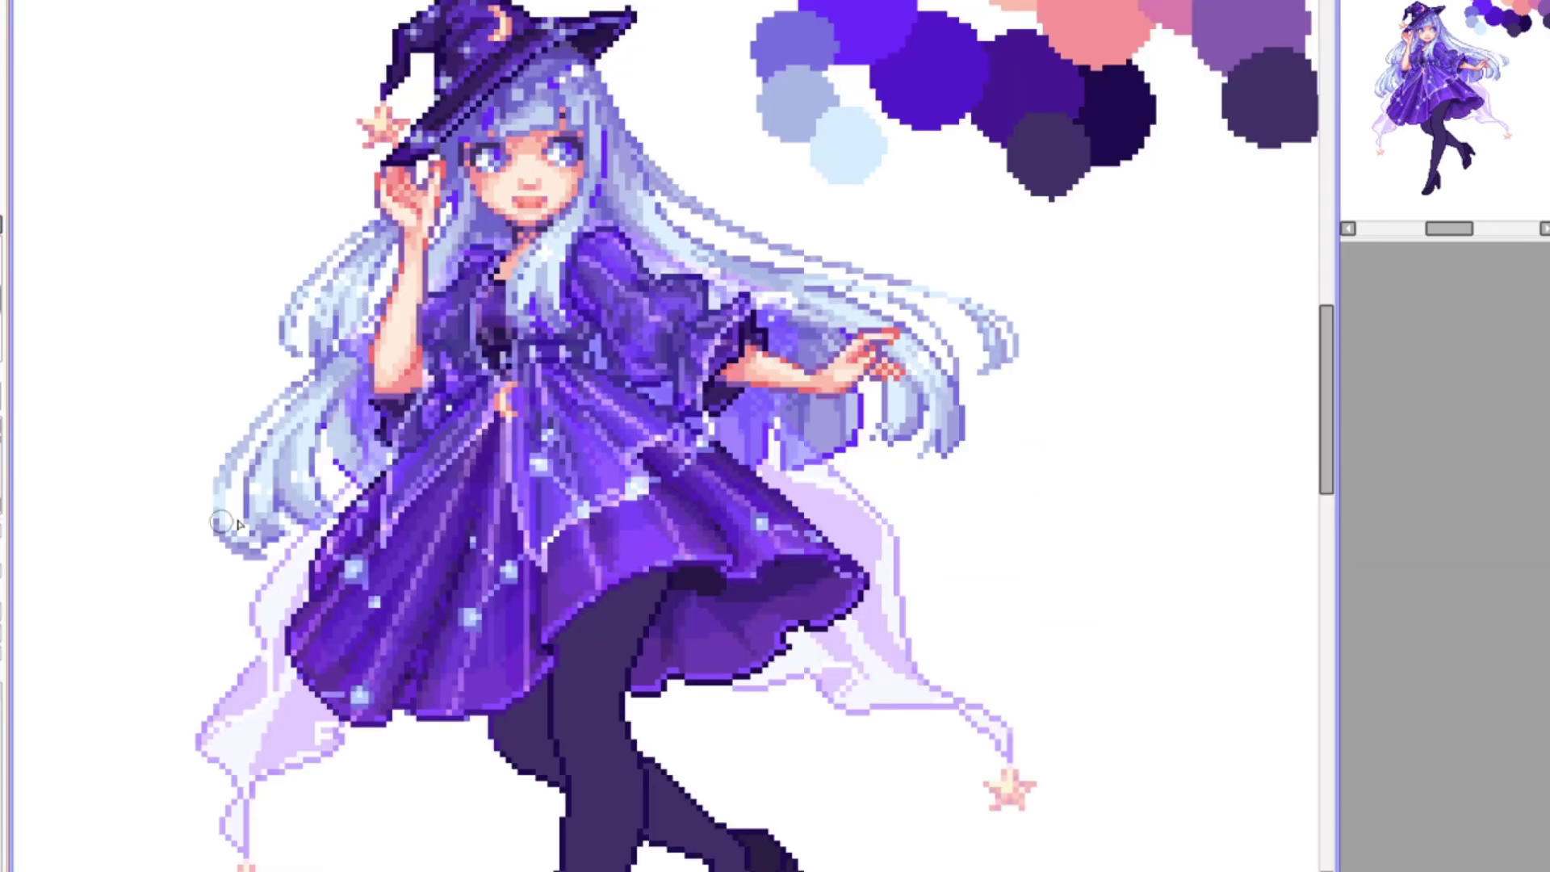
scroll(371, 274, down, 5)
scroll(275, 3, up, 5)
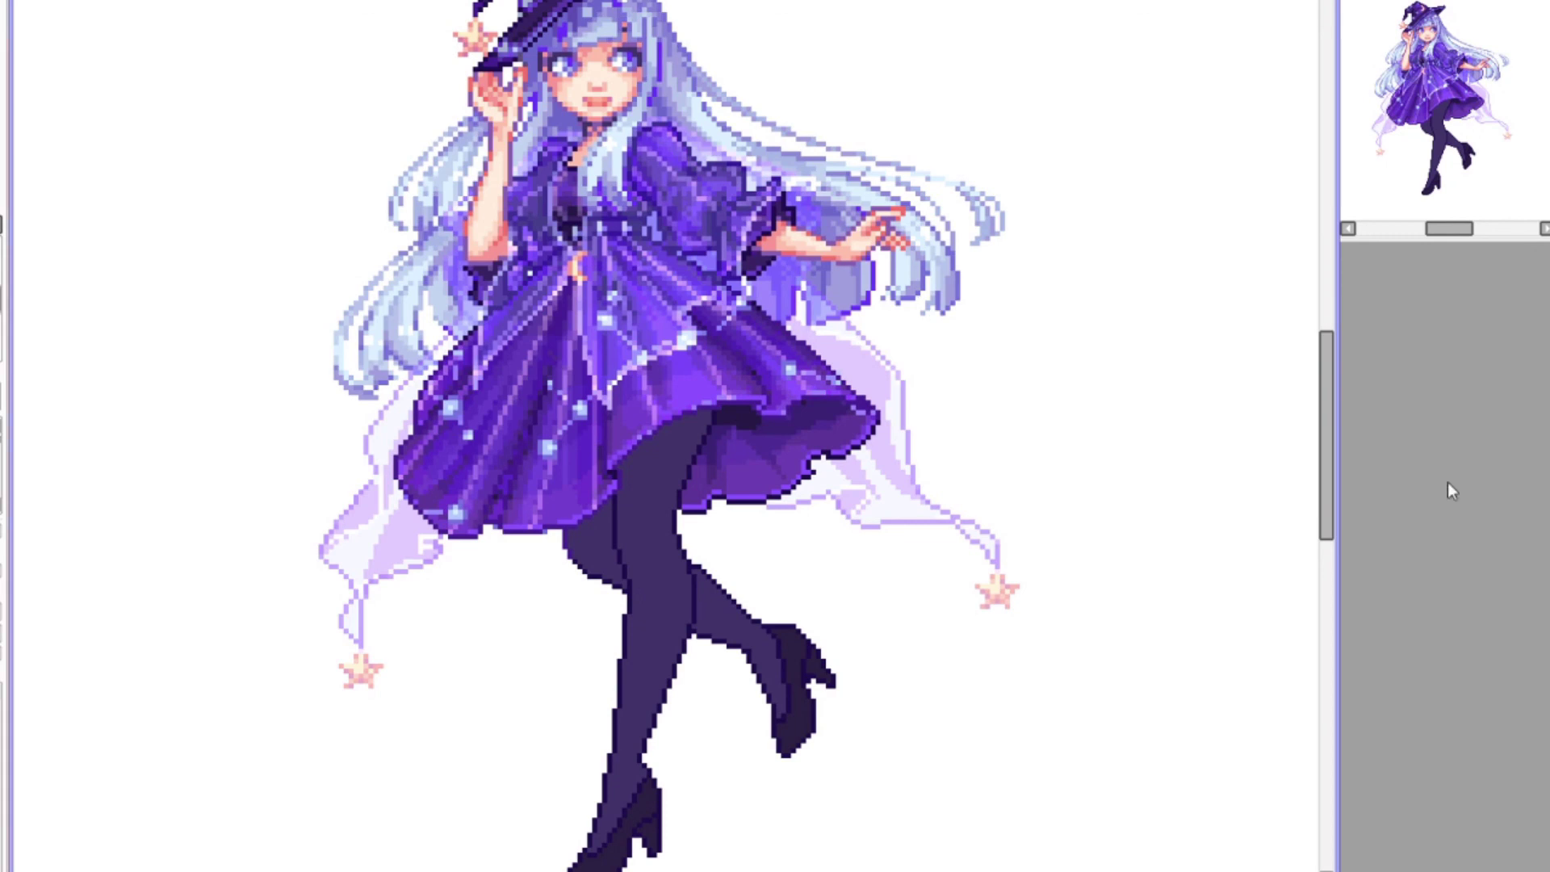
Step: Try shading the tights with dark indigo shadows along the leg edges and muted blue-violet highlights on the thighs and shins
click(638, 582)
scroll(721, 630, up, 1)
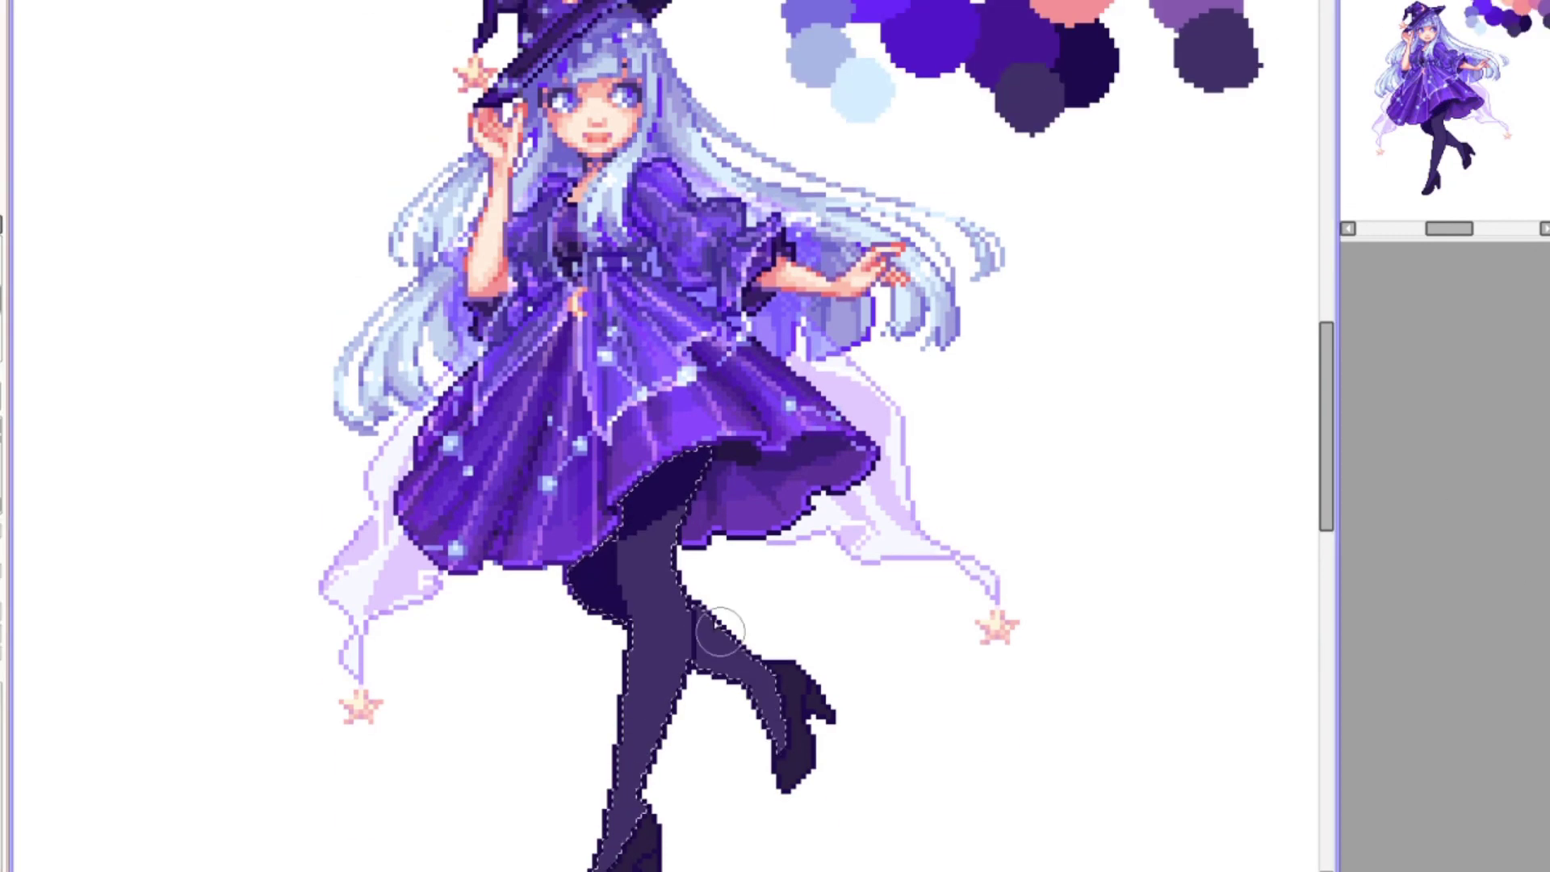
key(ctrl+d)
scroll(717, 664, down, 4)
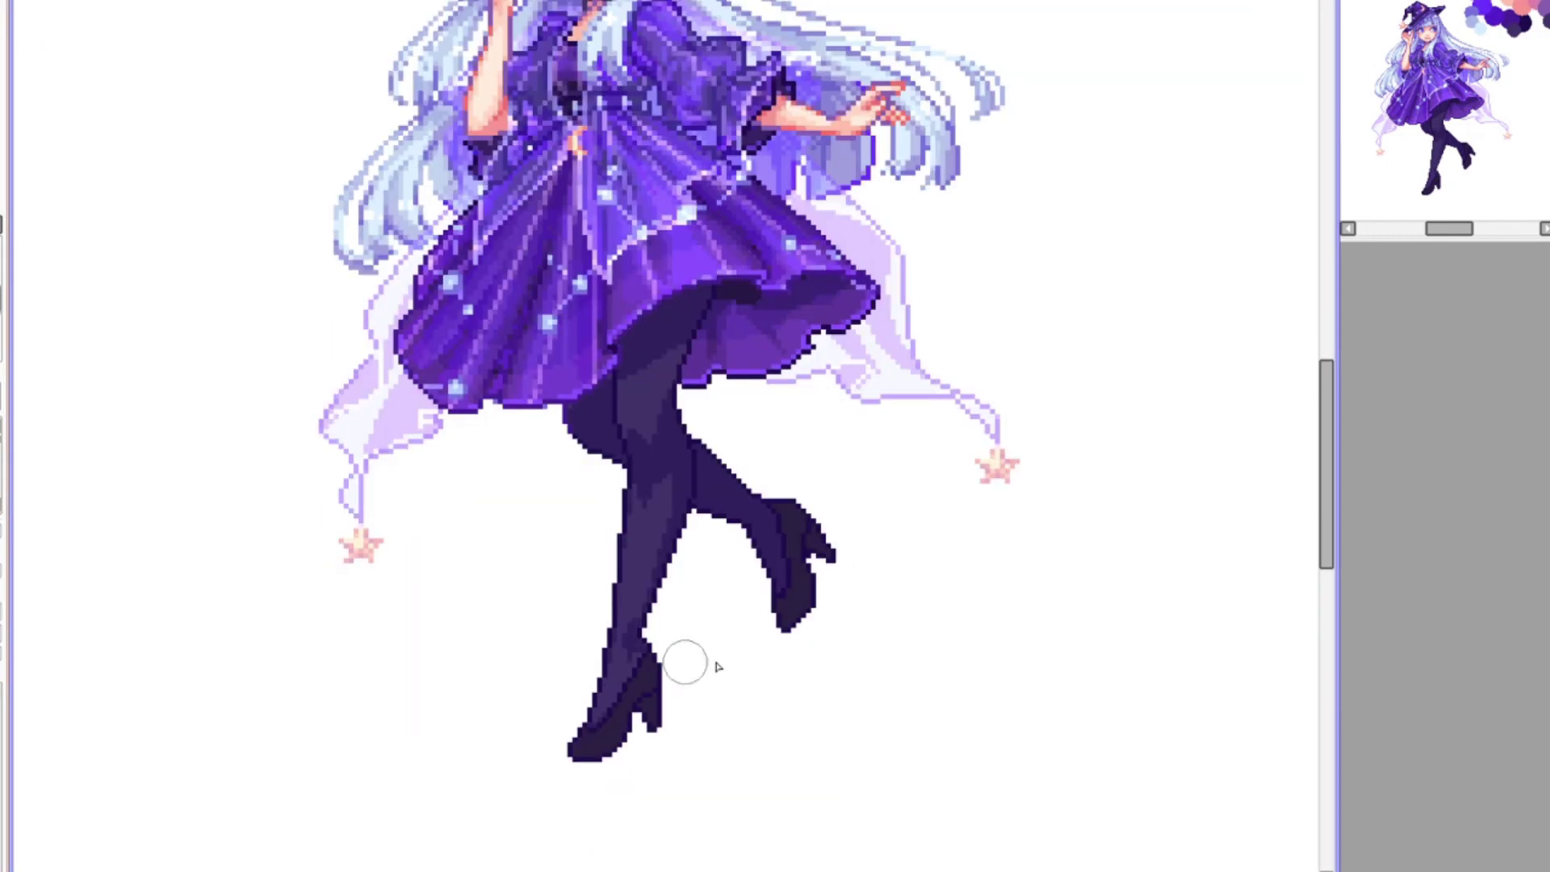
mouse_move(646, 335)
mouse_down()
mouse_move(674, 368)
mouse_move(589, 440)
mouse_move(582, 404)
mouse_move(673, 492)
mouse_up()
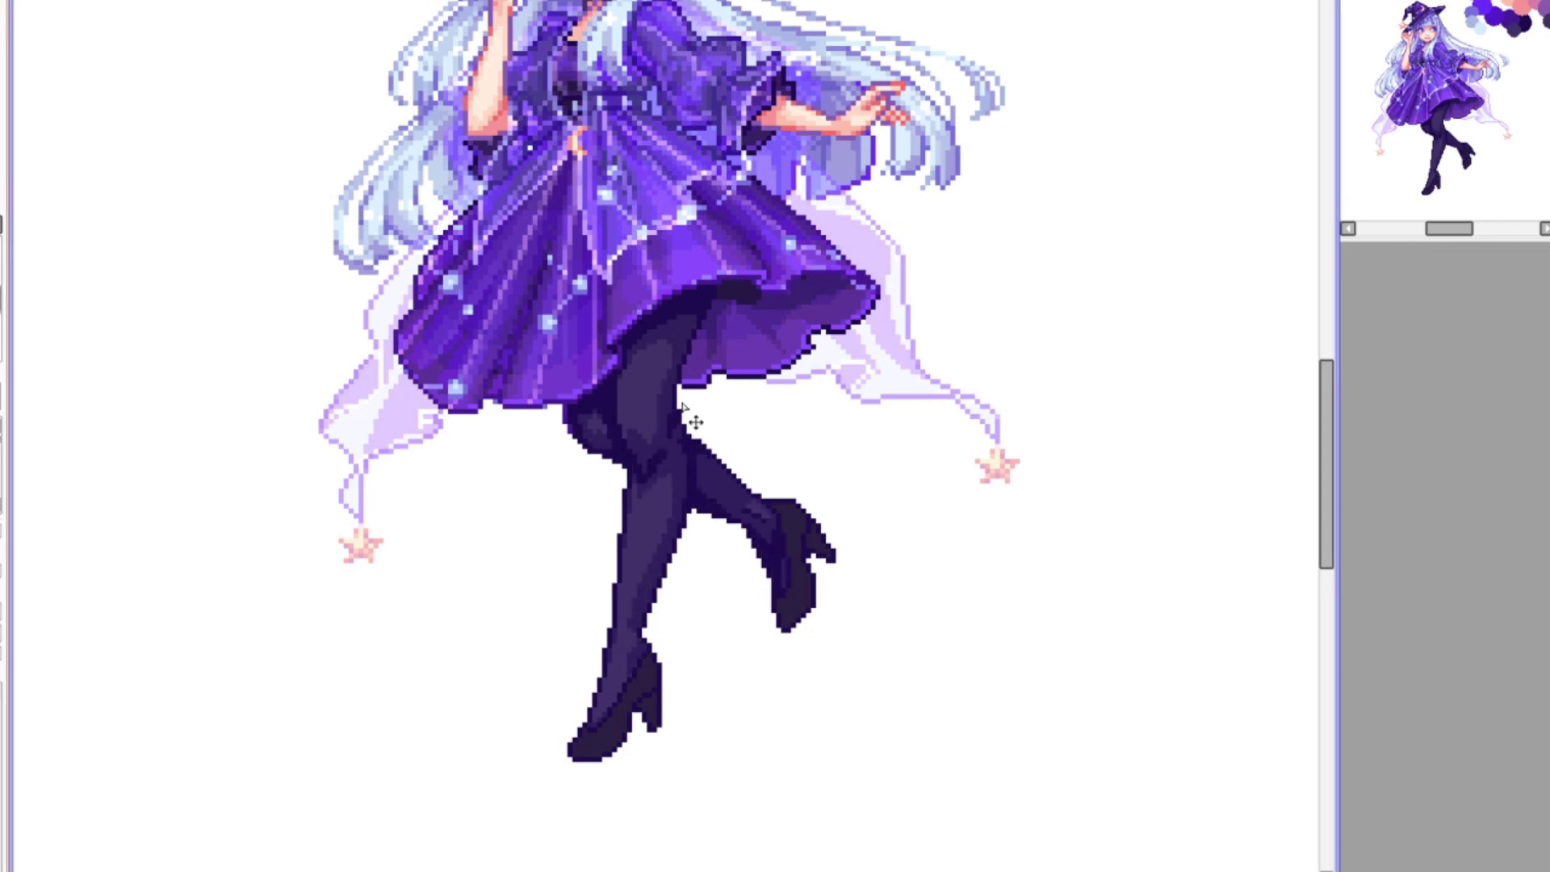
key(ctrl+z)
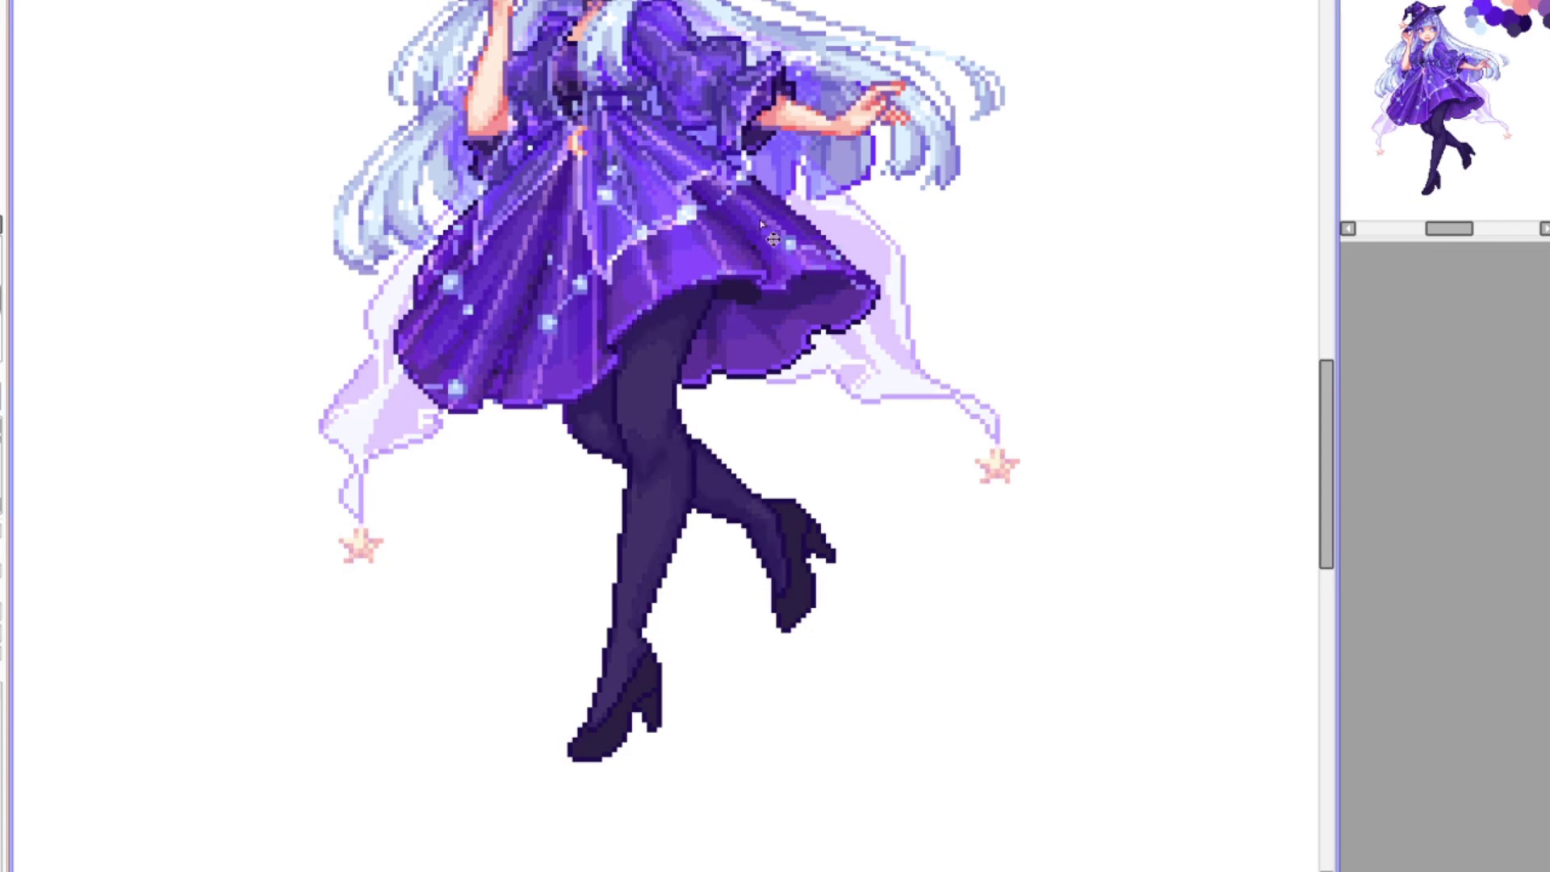
key(ctrl+y)
key(ctrl+z)
key(ctrl+y)
key(ctrl+z)
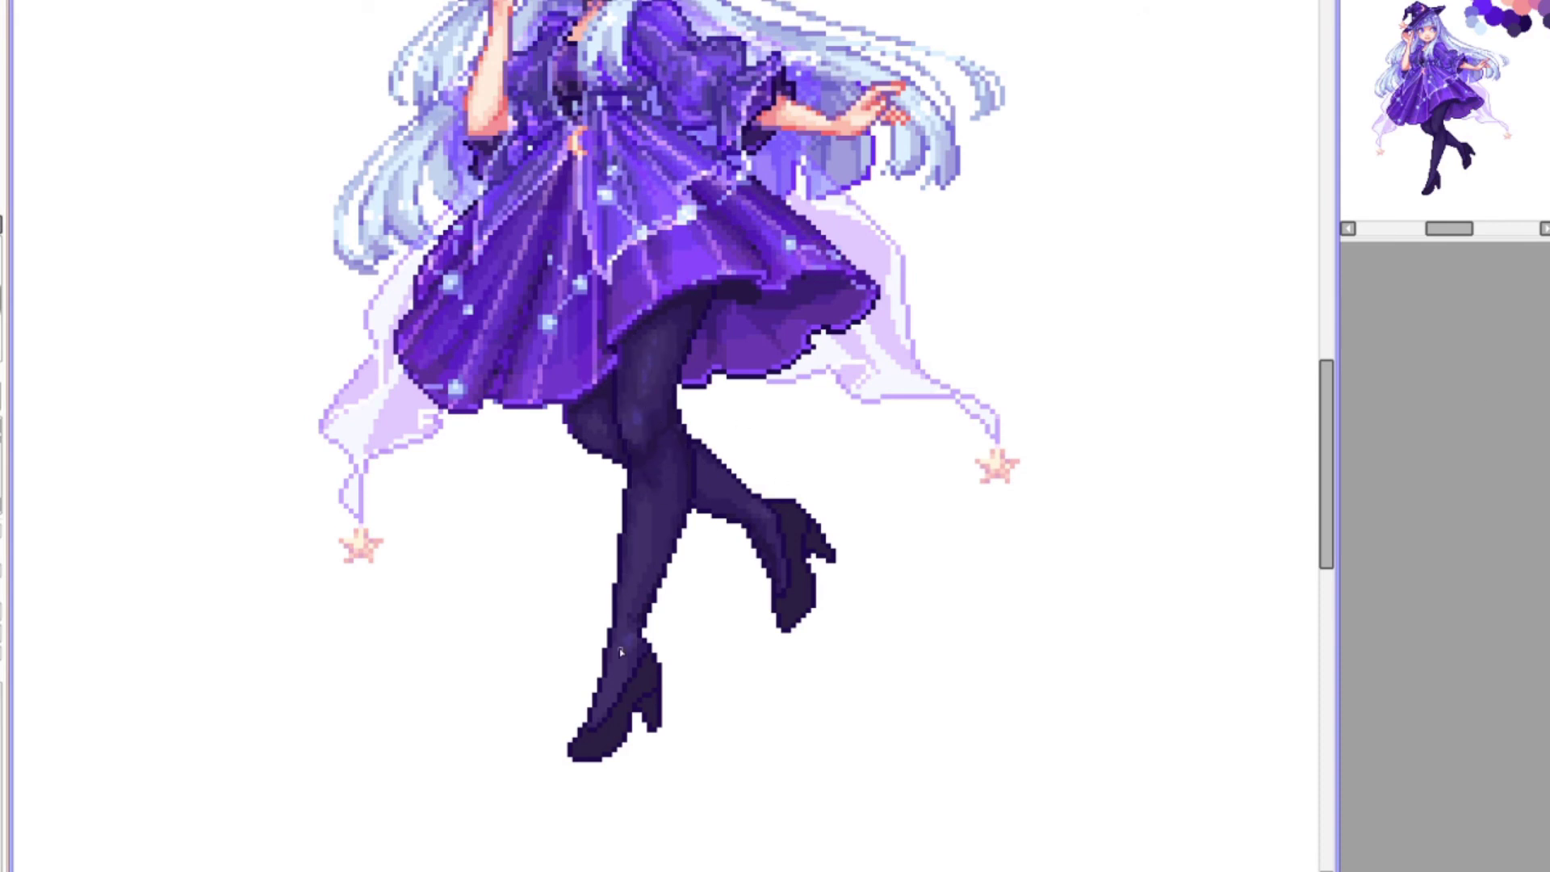
key(ctrl+z)
key(ctrl+y)
key(ctrl+z)
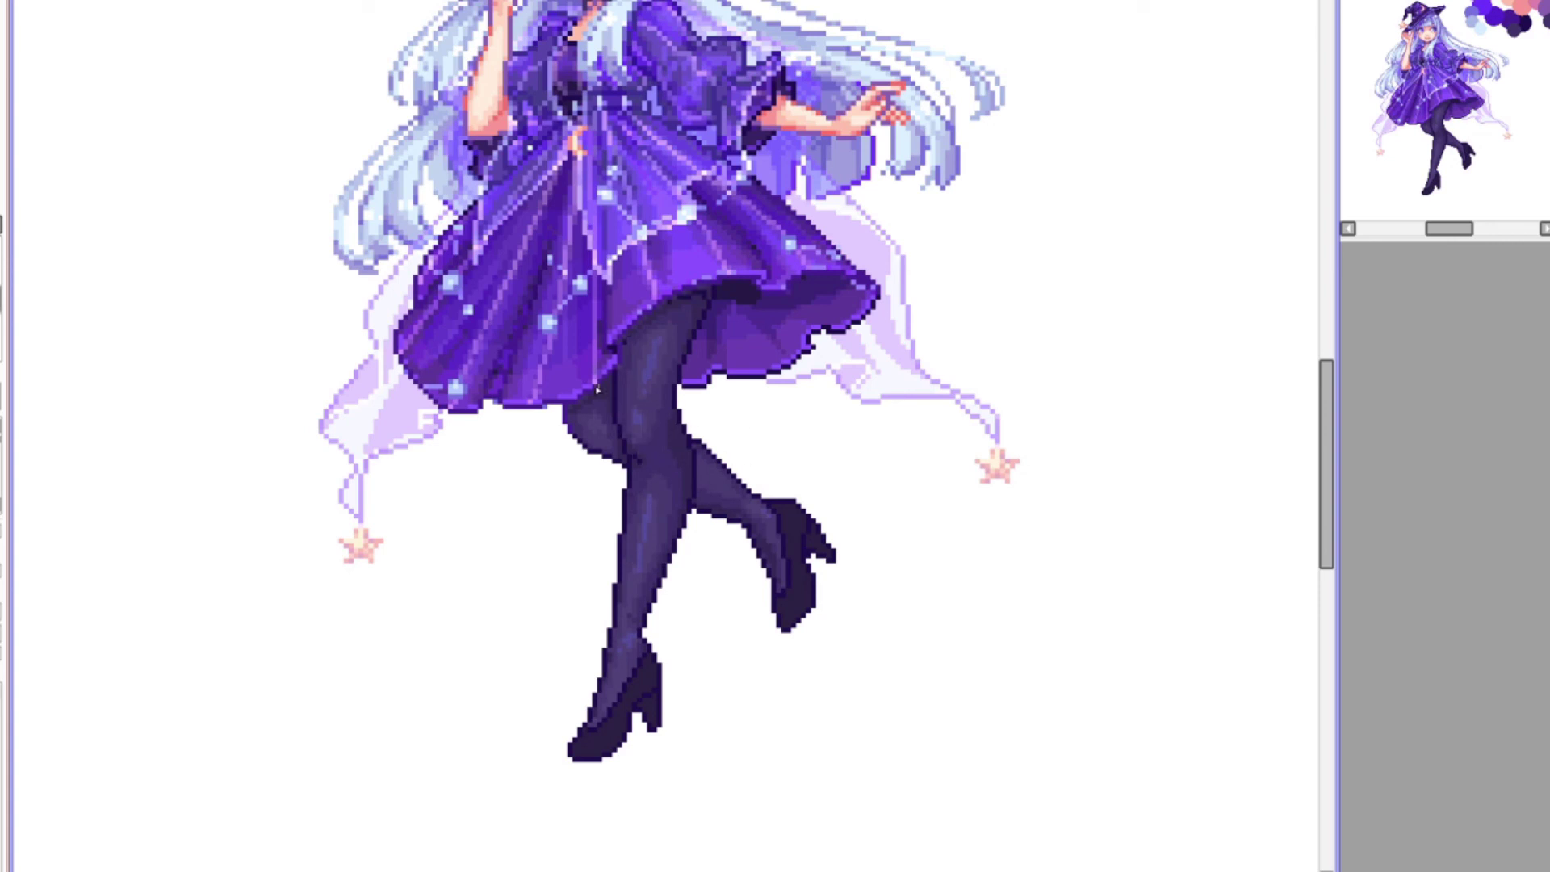
key(ctrl+z)
key(ctrl+y)
scroll(360, 777, up, 3)
scroll(361, 777, down, 1)
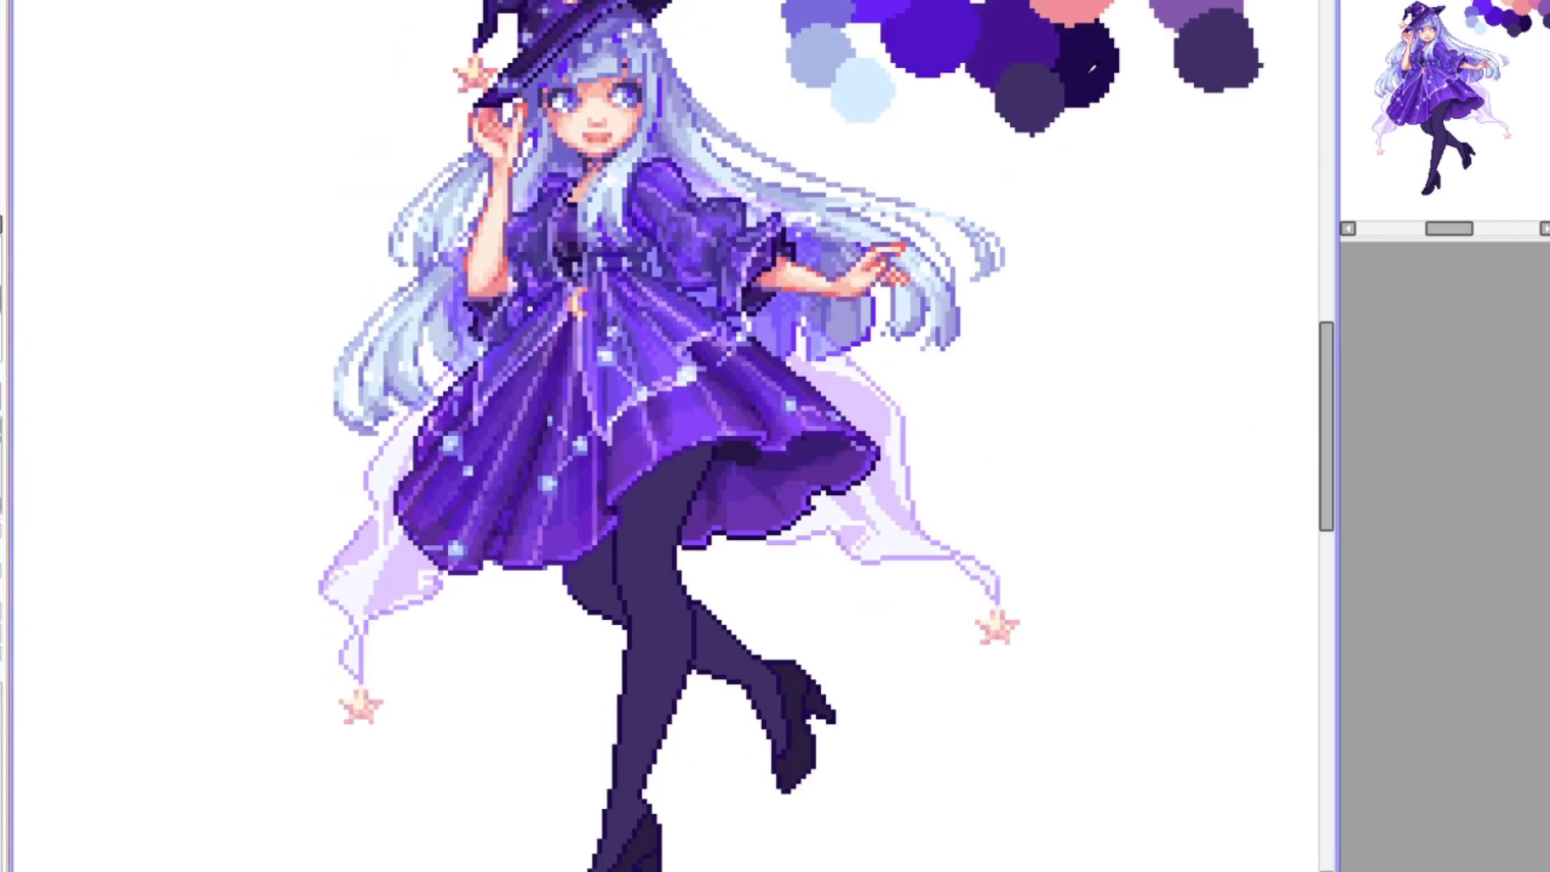
key(ctrl+z)
Step: Try a dark crisscross fishnet pattern over the thigh and knee of the front leg
scroll(685, 677, down, 1)
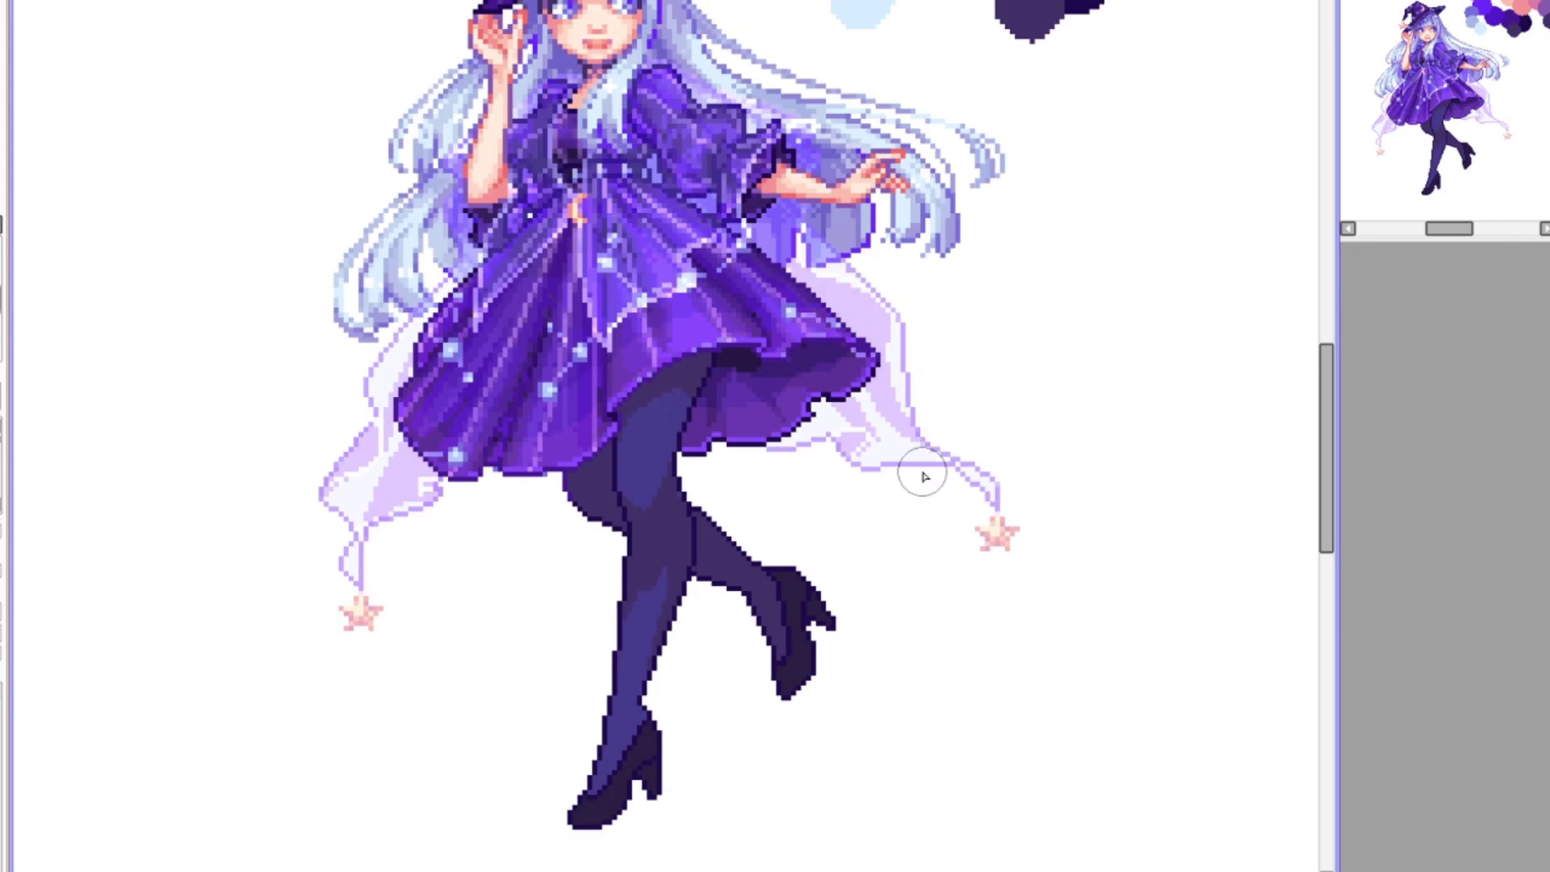
key(ctrl+y)
key(ctrl+y)
key(ctrl+y)
key(ctrl+y)
key(ctrl+y)
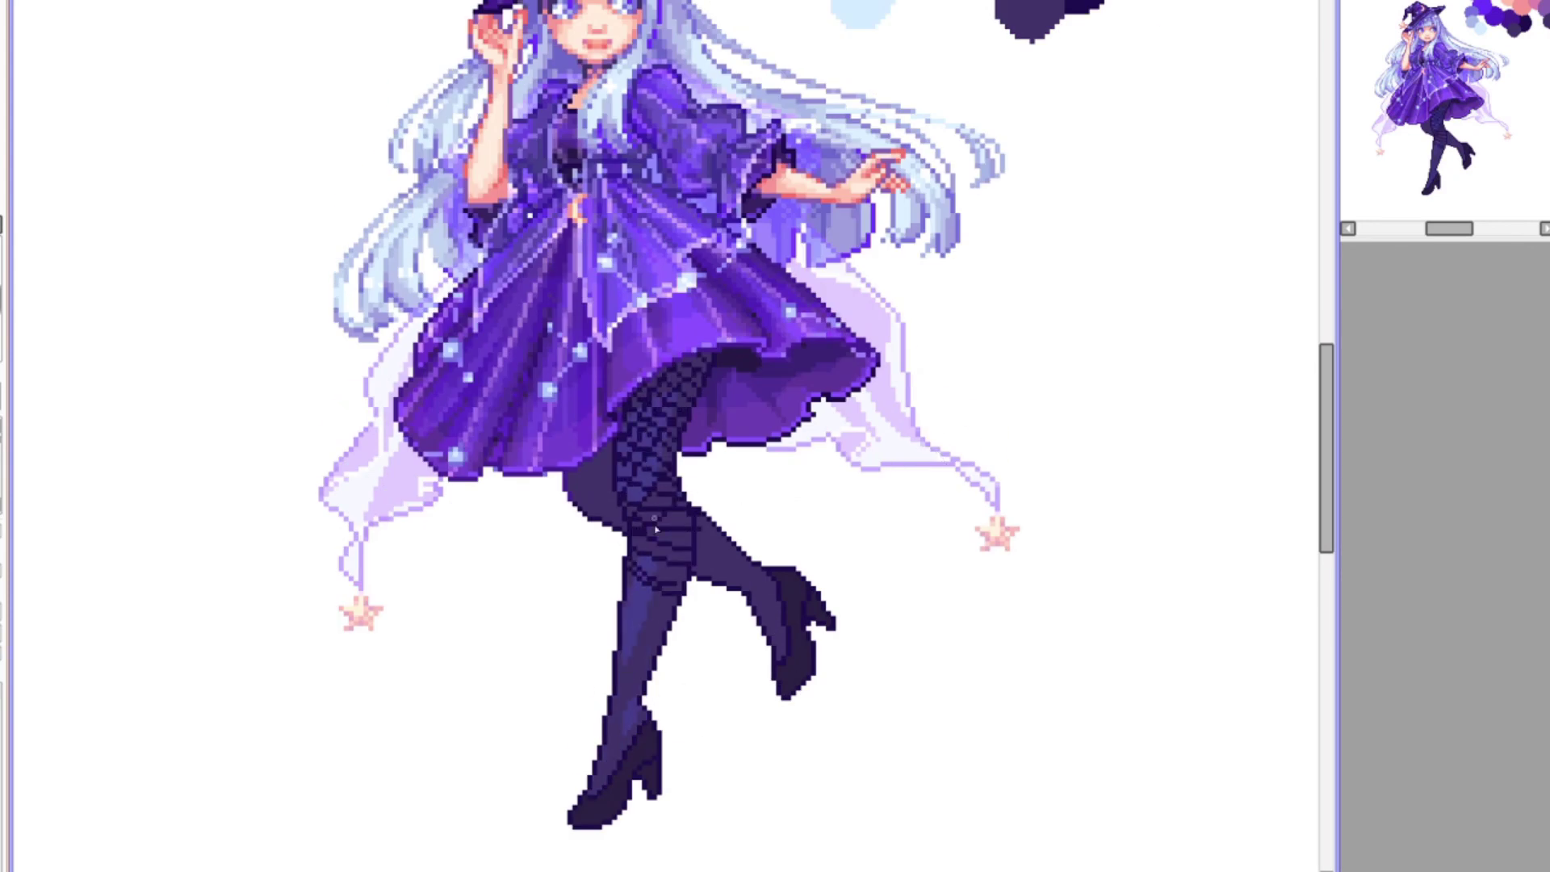
key(ctrl+z)
key(ctrl+z)
key(ctrl+z)
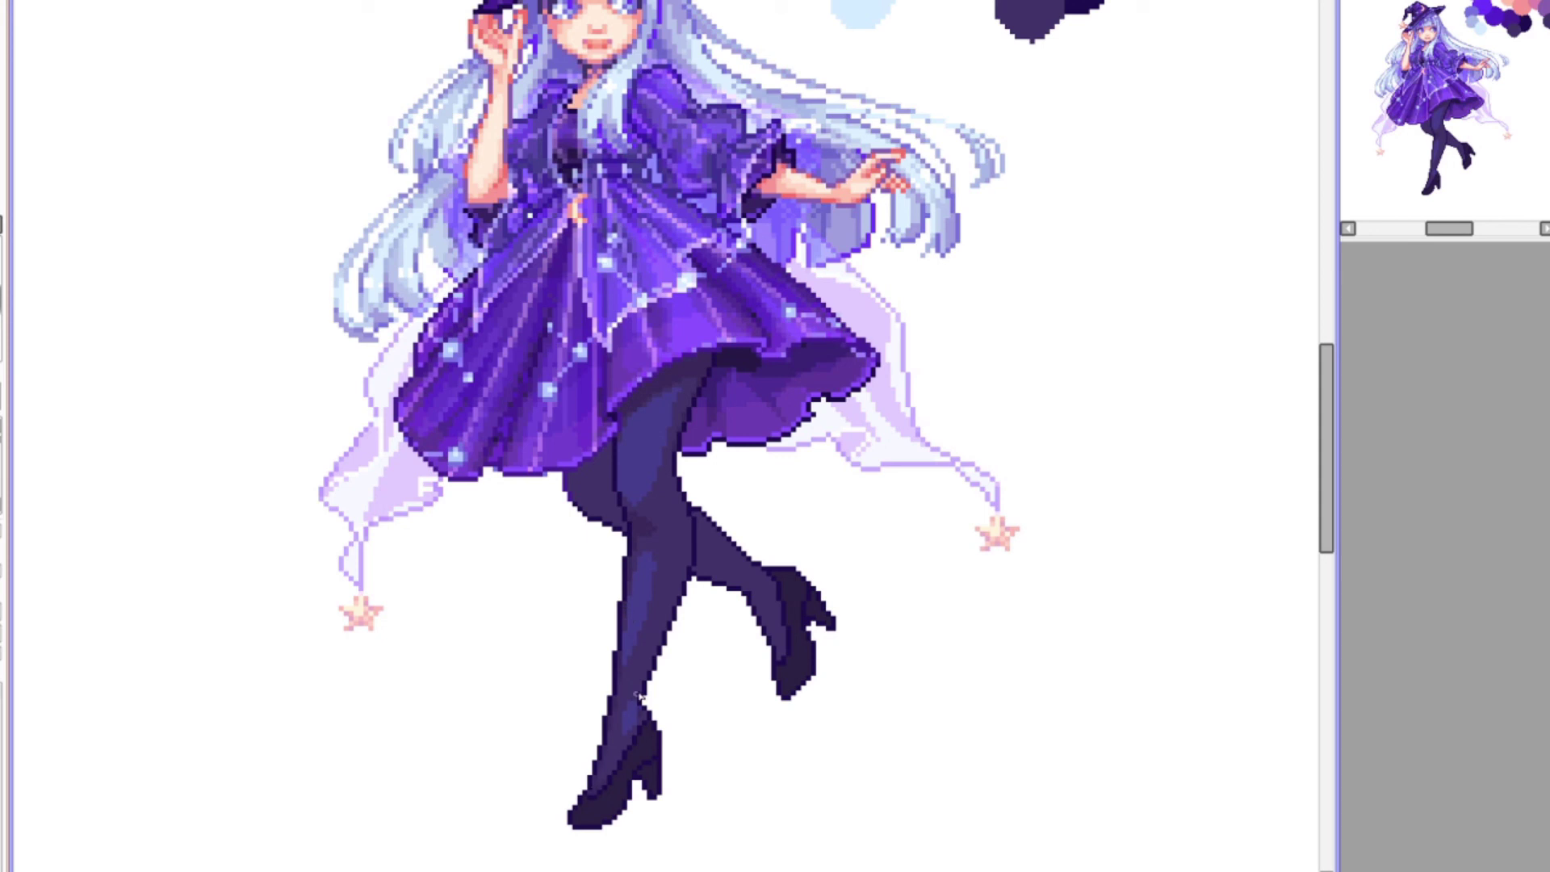
Step: Shade both legs of the tights in navy blue with darker edges, knee folds and a shadow under the skirt hem
key(ctrl+y)
key(ctrl+y)
key(ctrl+y)
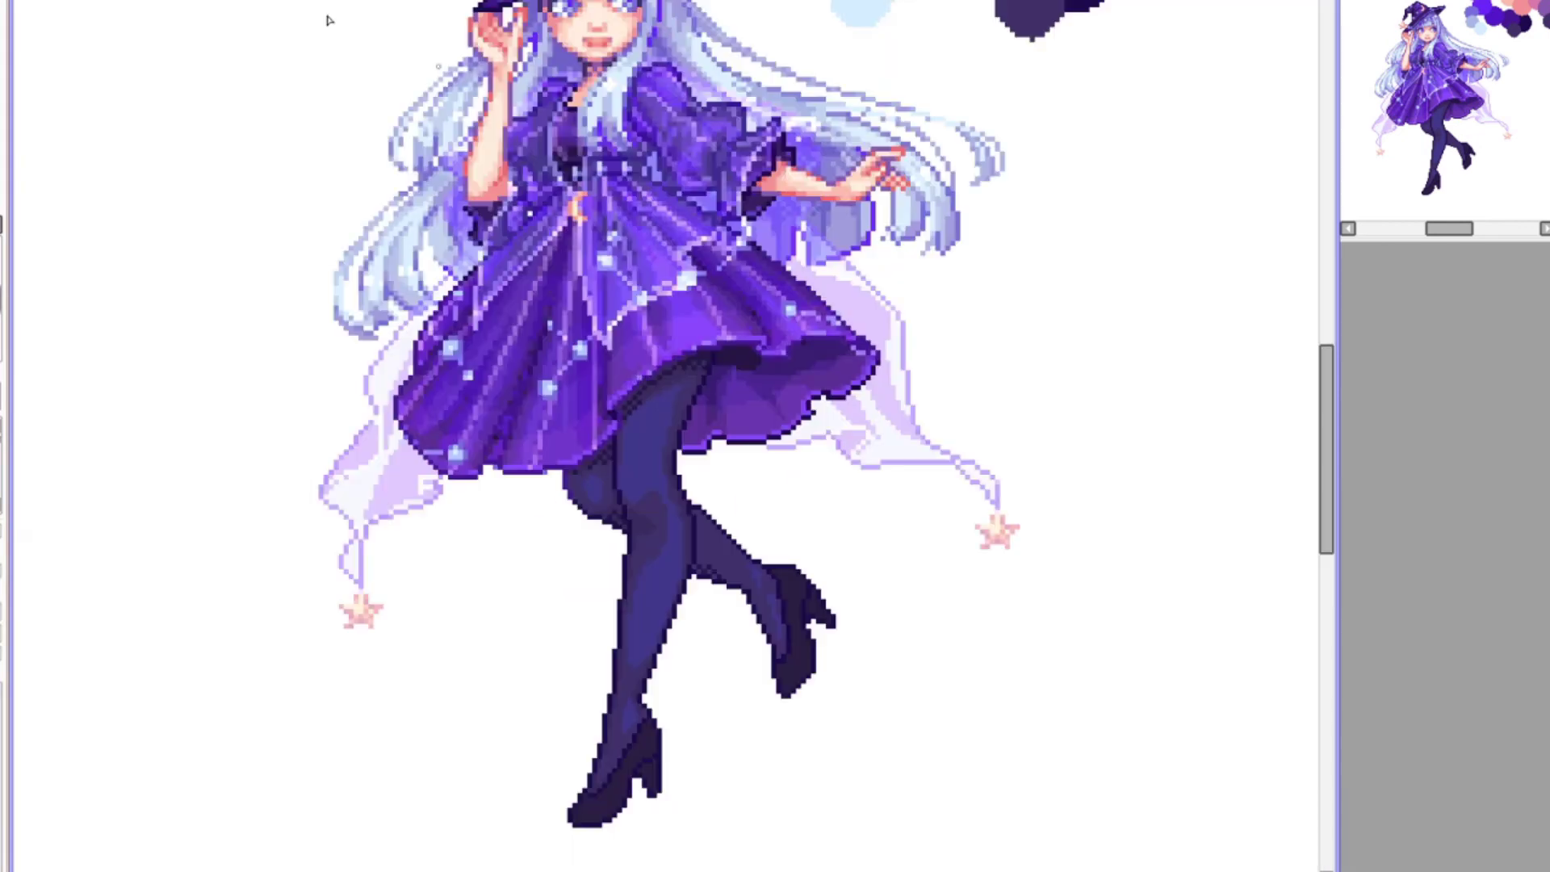
click(686, 348)
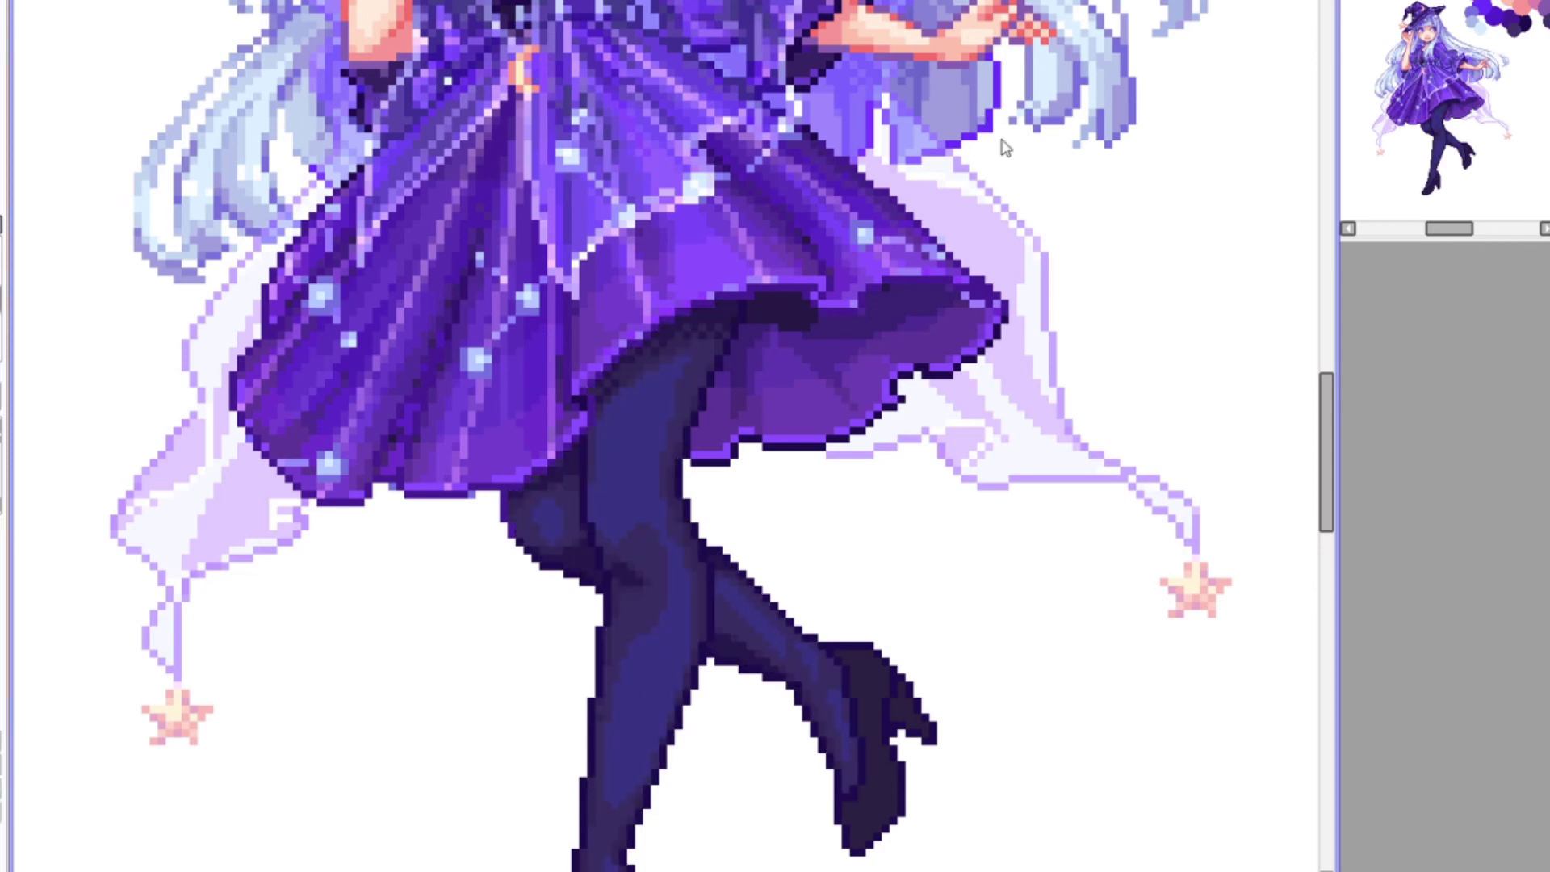
Step: Add muted violet highlights along the thighs, knees and shins of the tights and blend them into the navy shading
scroll(619, 606, down, 3)
scroll(708, 293, up, 2)
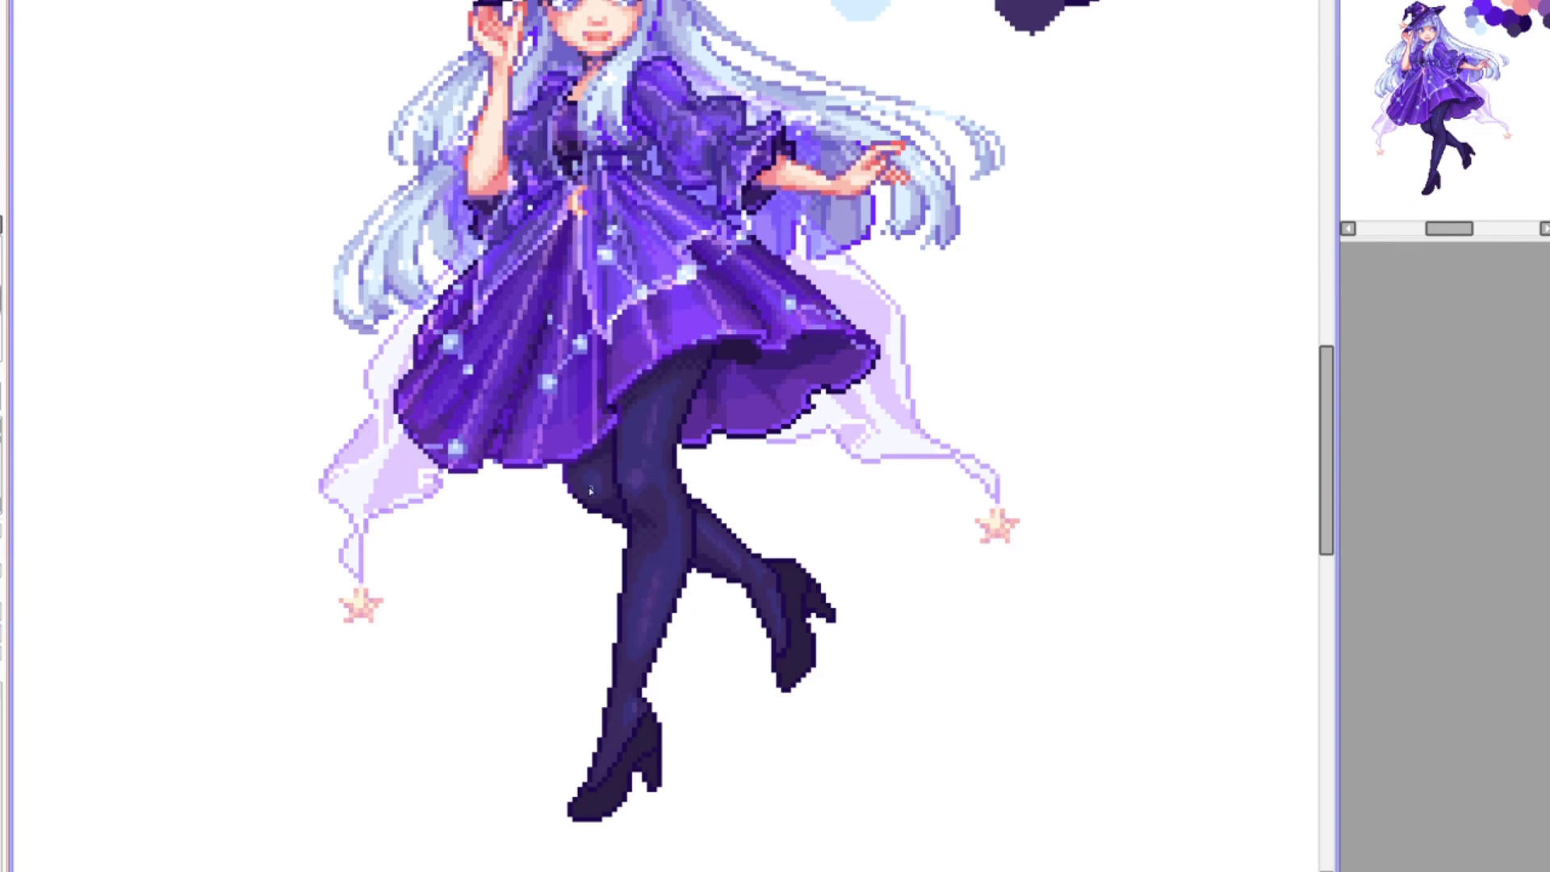
scroll(659, 484, up, 1)
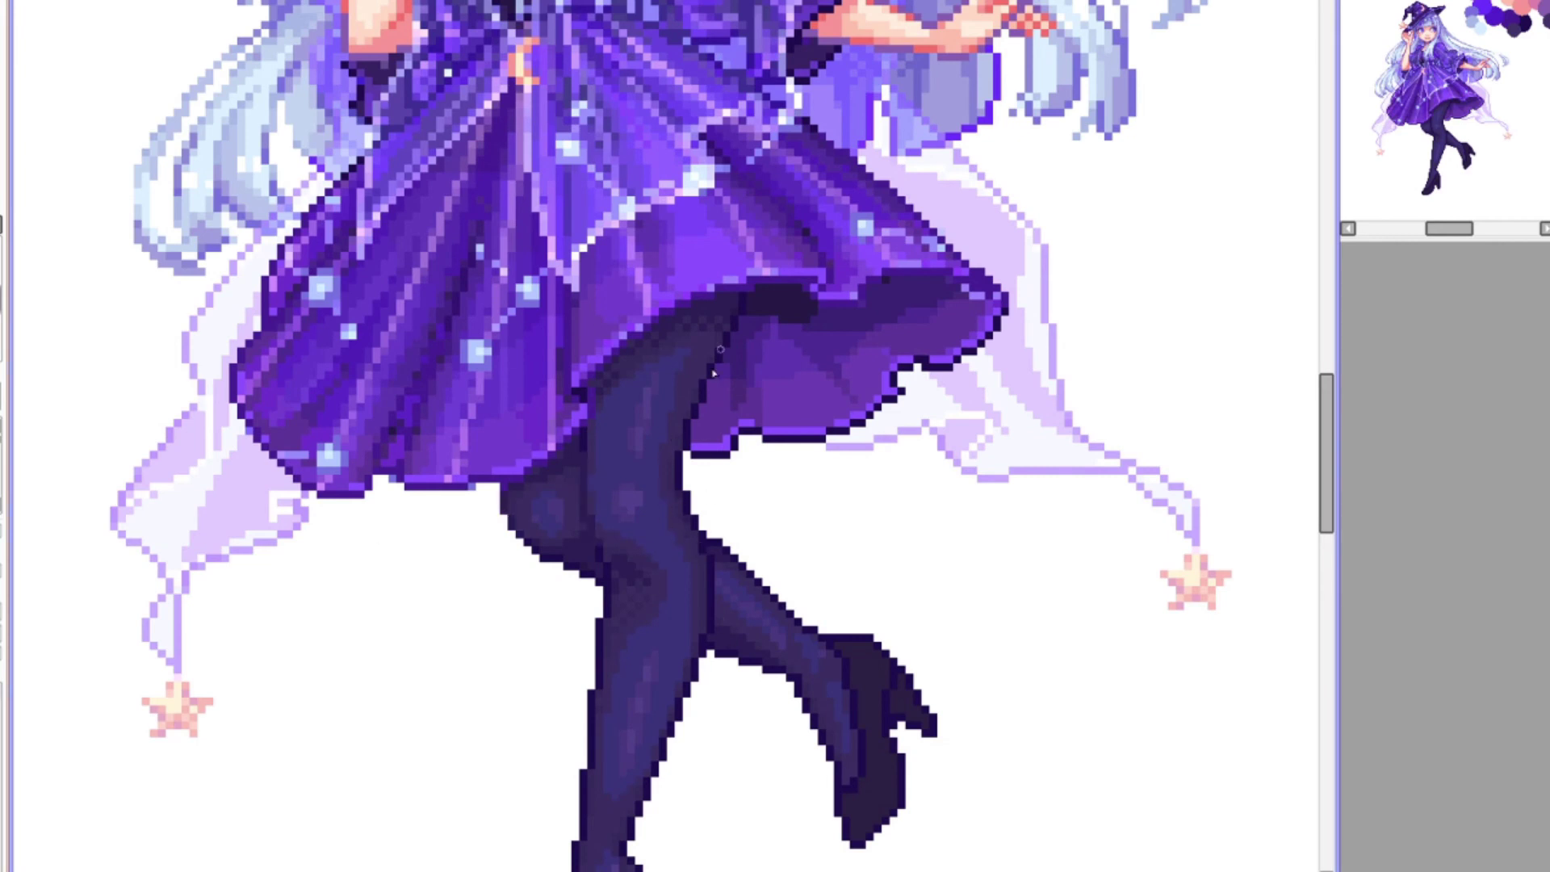
scroll(667, 323, down, 2)
scroll(666, 236, up, 2)
scroll(651, 213, up, 3)
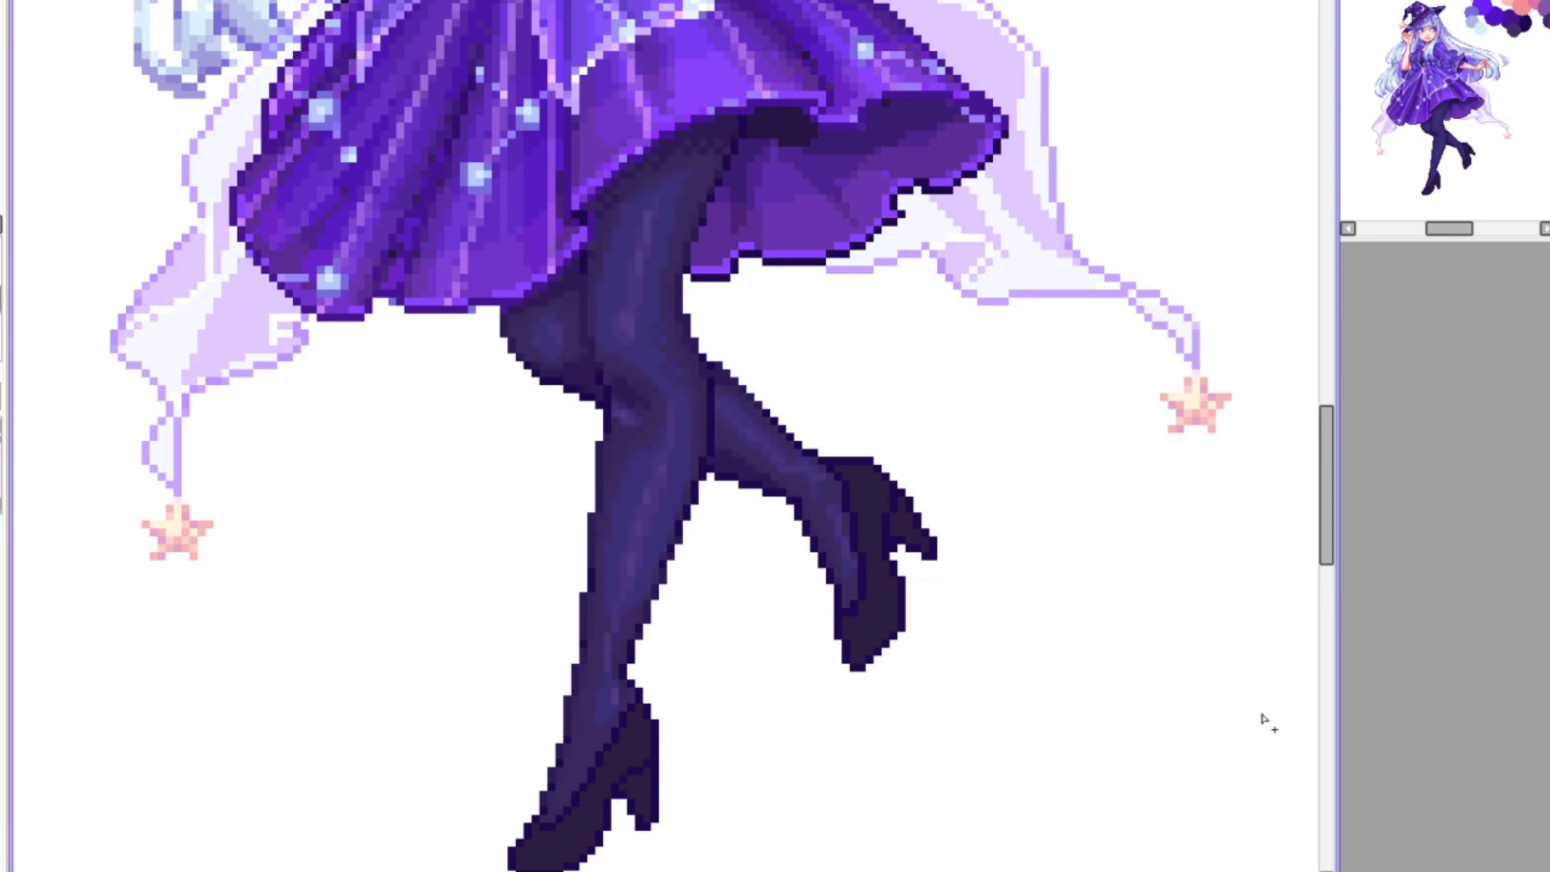
Step: Draw dark crisscross straps wrapping from the shoes around both ankles and lower calves
scroll(887, 444, down, 2)
scroll(695, 532, up, 2)
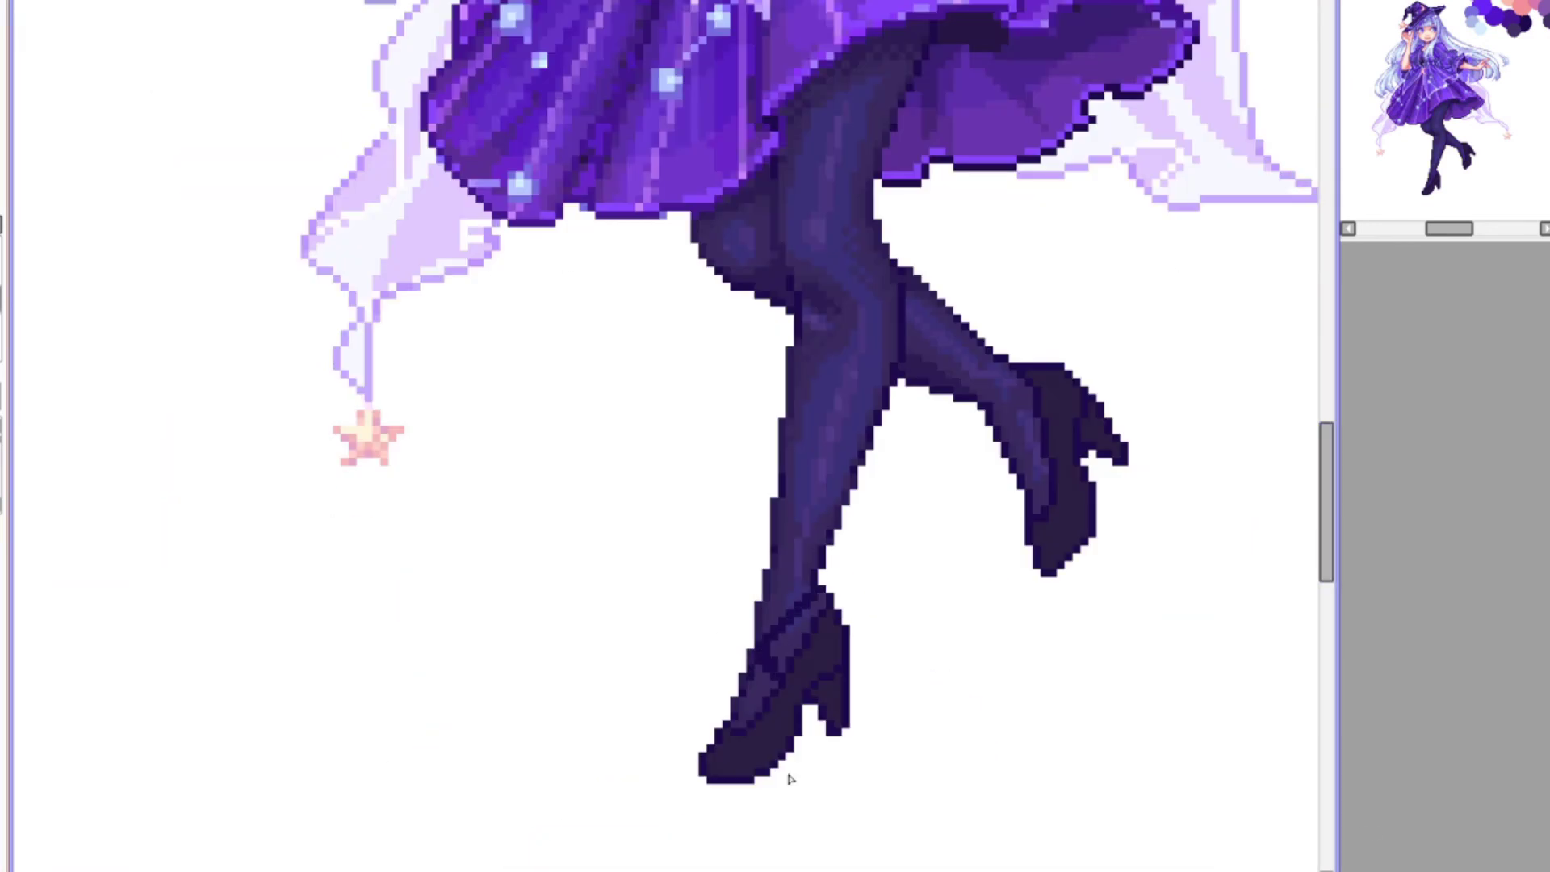
drag(835, 494, 795, 580)
mouse_move(1016, 331)
mouse_down()
mouse_move(1014, 442)
mouse_move(930, 377)
mouse_move(944, 296)
mouse_move(997, 392)
mouse_move(978, 379)
mouse_move(999, 371)
mouse_move(934, 392)
mouse_move(1098, 444)
mouse_up()
Step: Recolor both high-heeled shoes deep indigo and add muted purple highlights on the toes and heels
drag(1057, 516, 1062, 552)
drag(711, 758, 758, 754)
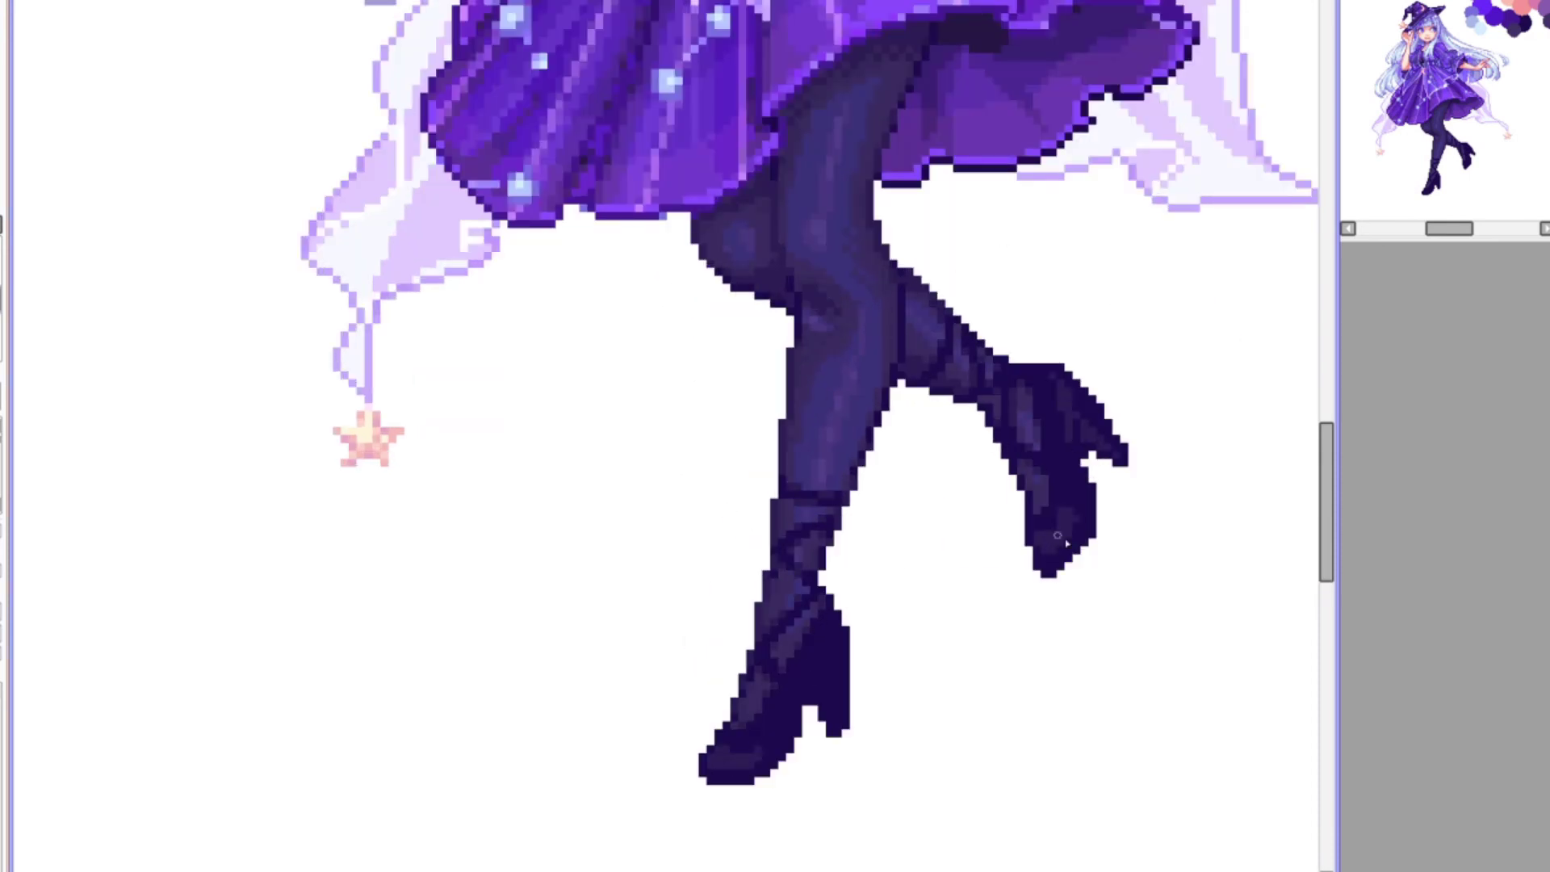
drag(1041, 532, 1053, 540)
drag(839, 638, 825, 718)
Step: Draw a small blue-violet pixel star in the empty space beside the front leg's ankle
scroll(1141, 336, down, 3)
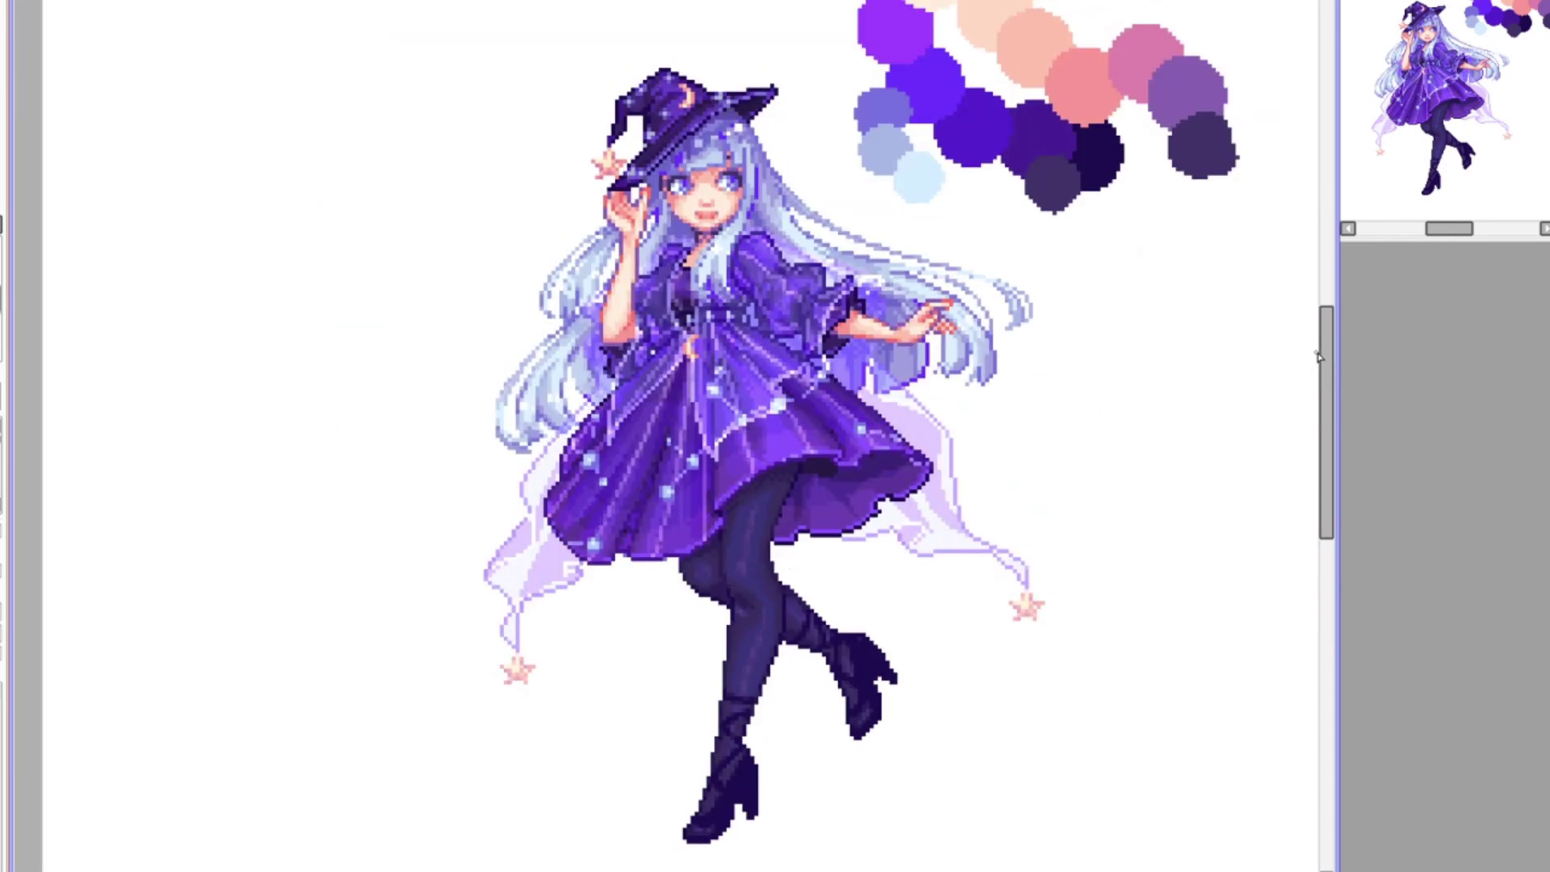
scroll(744, 613, up, 2)
key(ctrl+z)
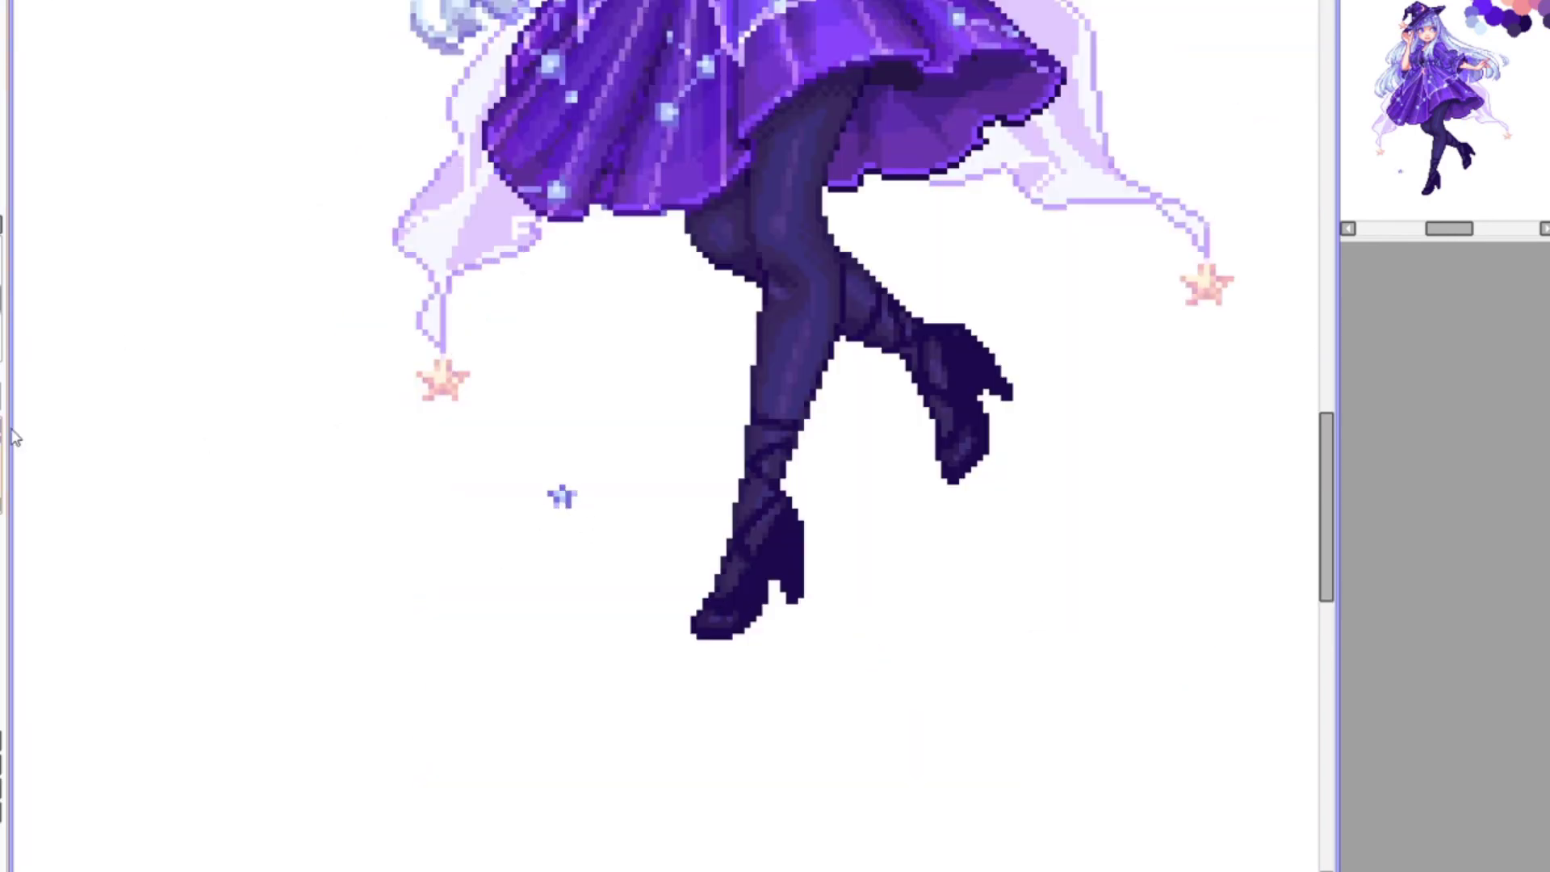